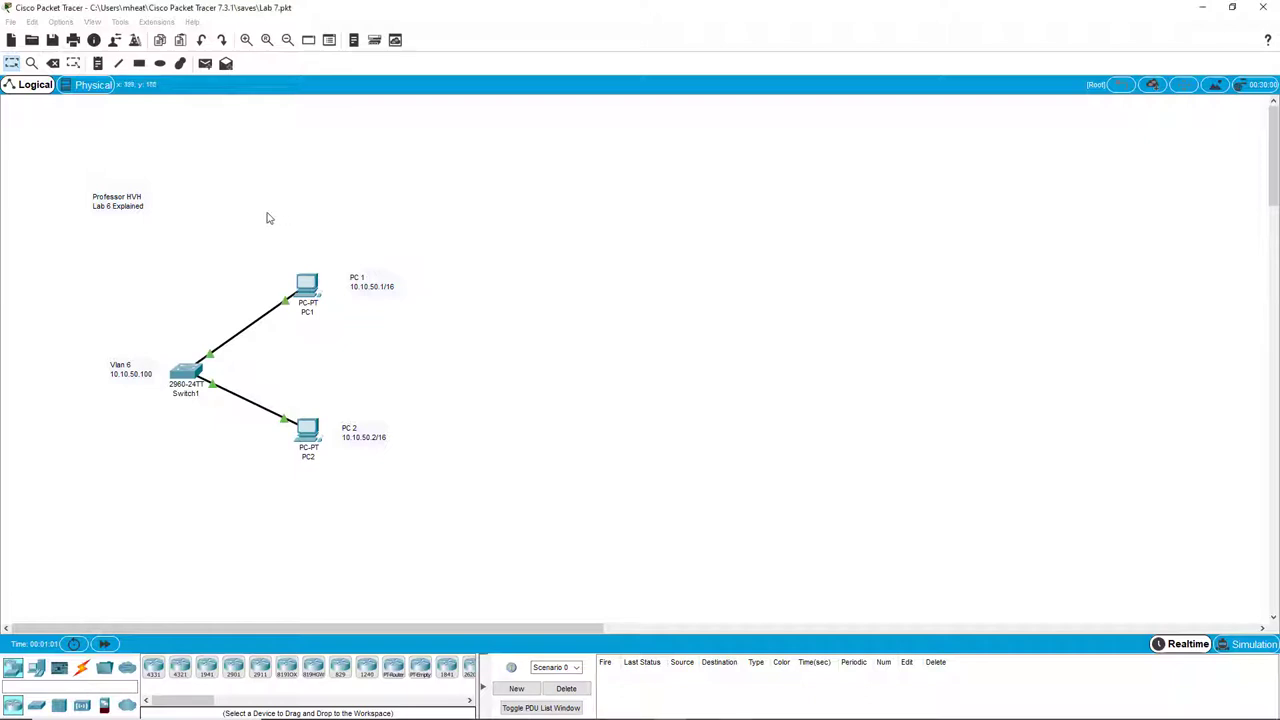
- Line up PC2, Switch1 and PC1 in one row, with the Vlan 6 label above Switch1
drag(267, 218, 400, 372)
drag(390, 287, 805, 243)
drag(86, 304, 565, 245)
drag(240, 360, 420, 503)
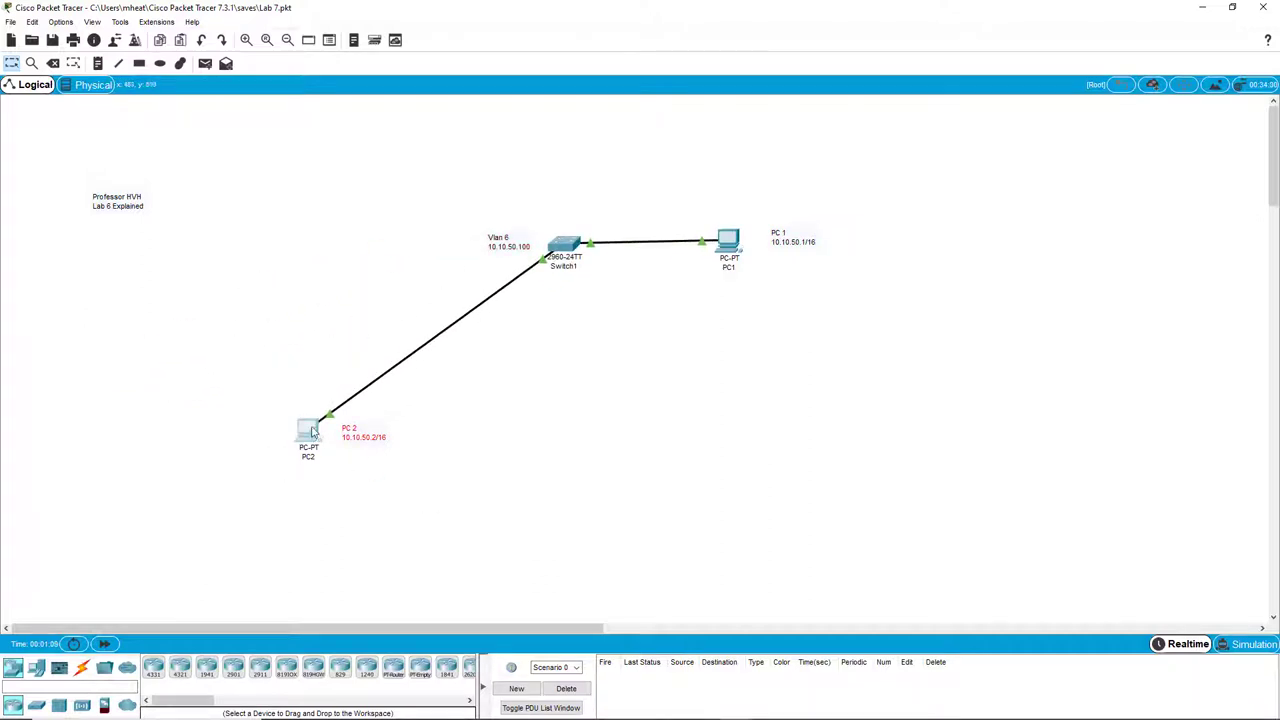
drag(312, 430, 289, 245)
drag(500, 242, 568, 190)
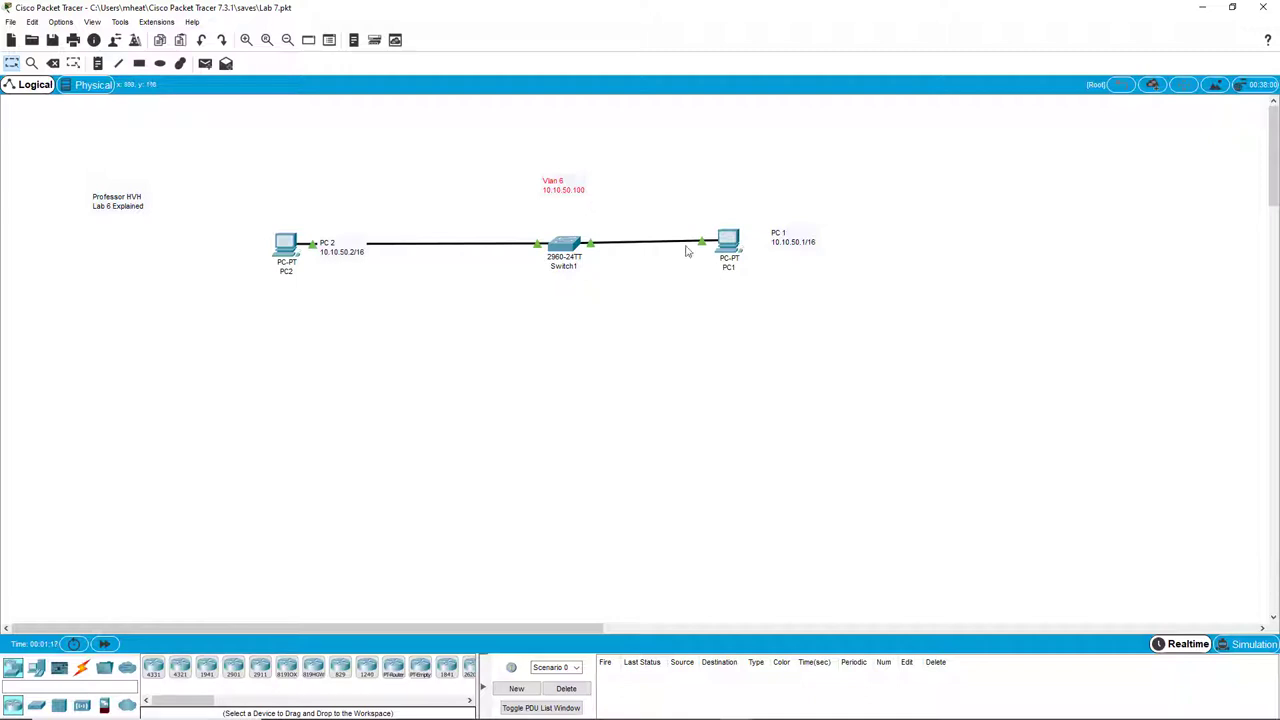
- Add a note 'Fa0/3' on the switch link toward PC2
click(97, 63)
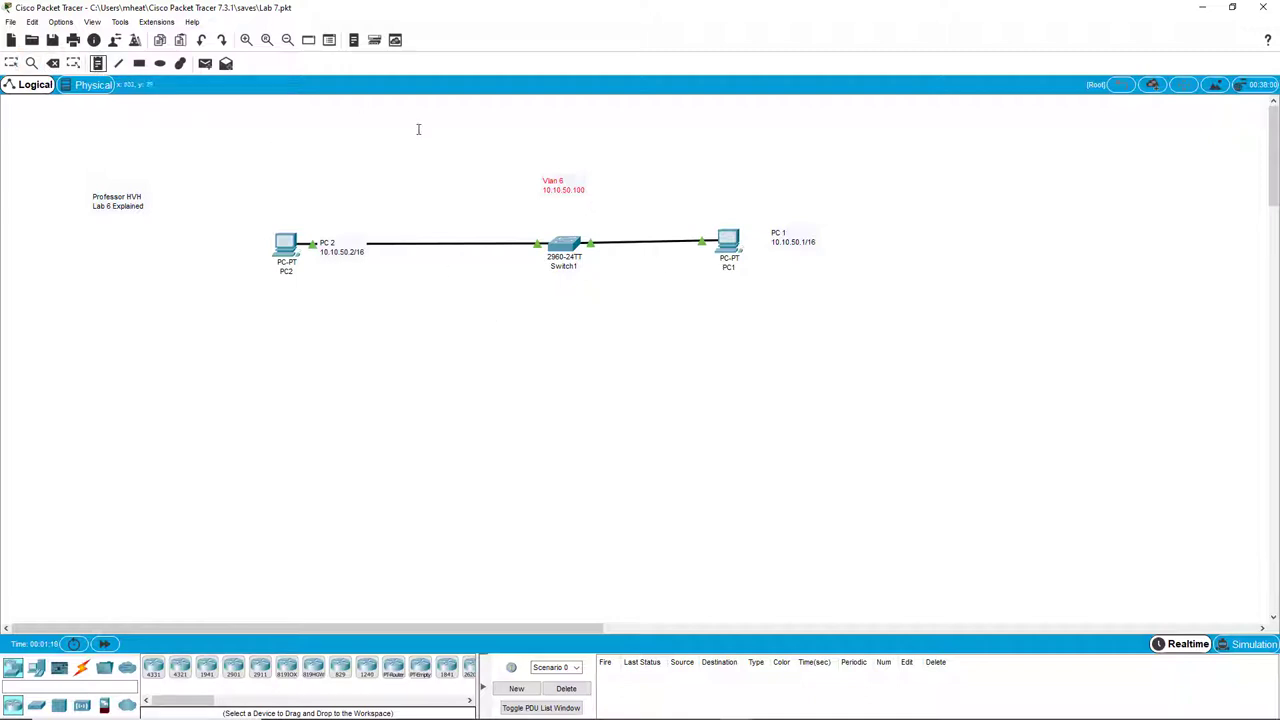
click(507, 224)
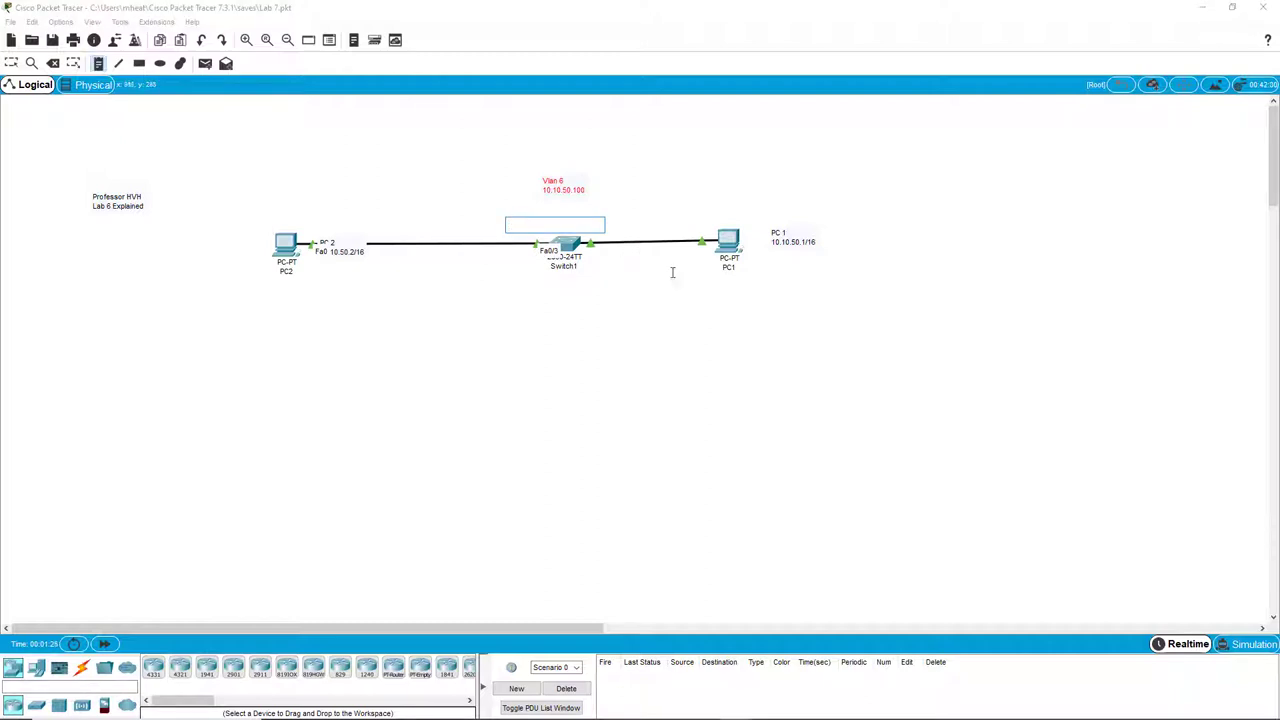
text(Fa0/3)
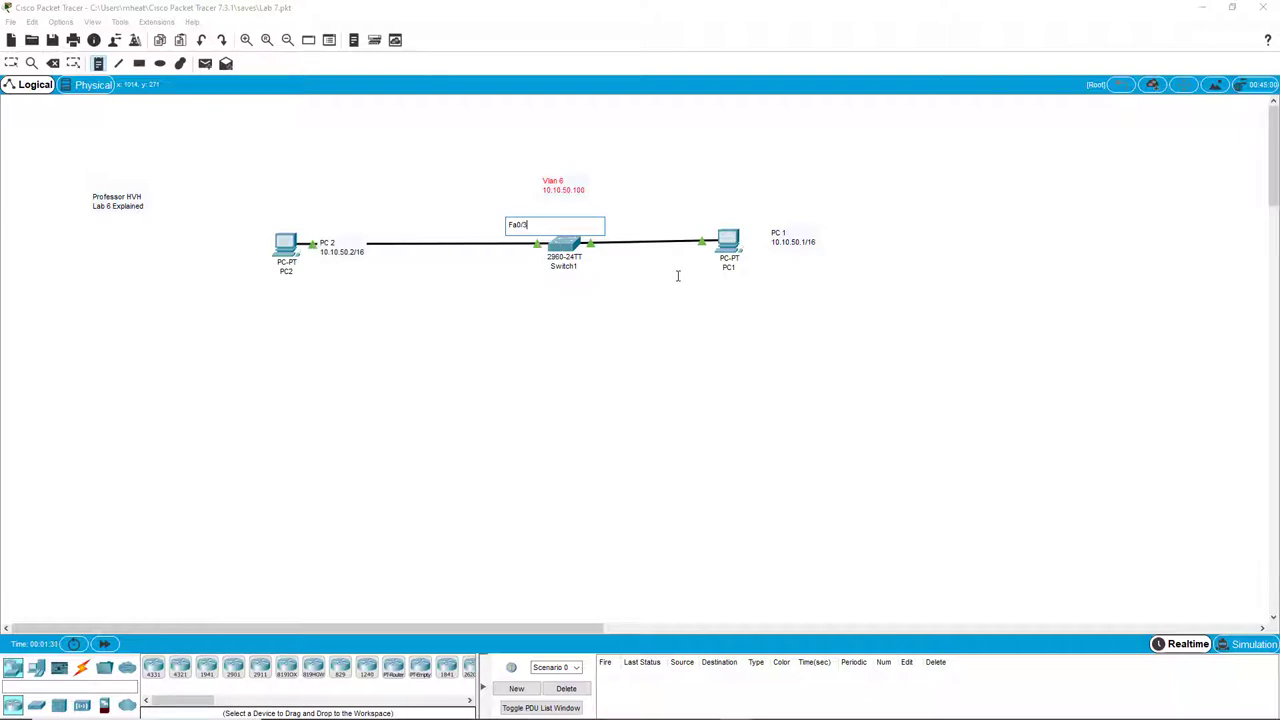
click(686, 180)
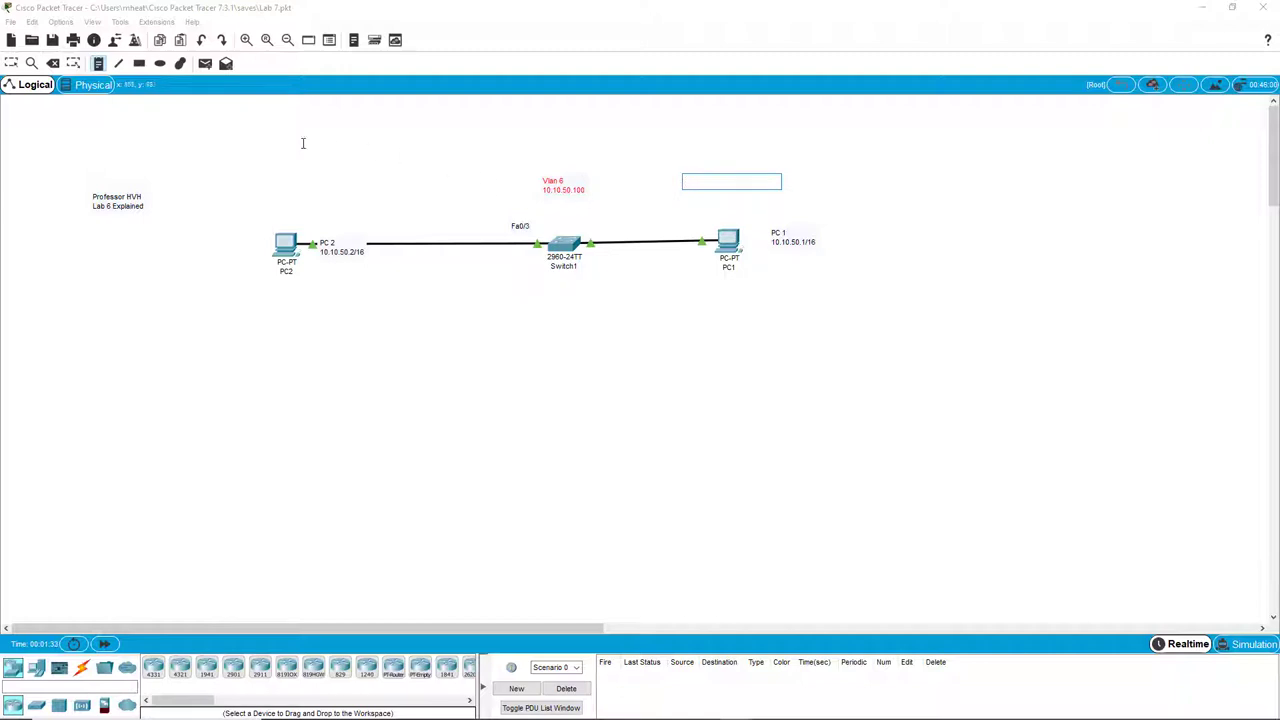
- Add a note 'Fa0/1' on the link toward PC1 and nudge it into place
click(605, 224)
text(Fa)
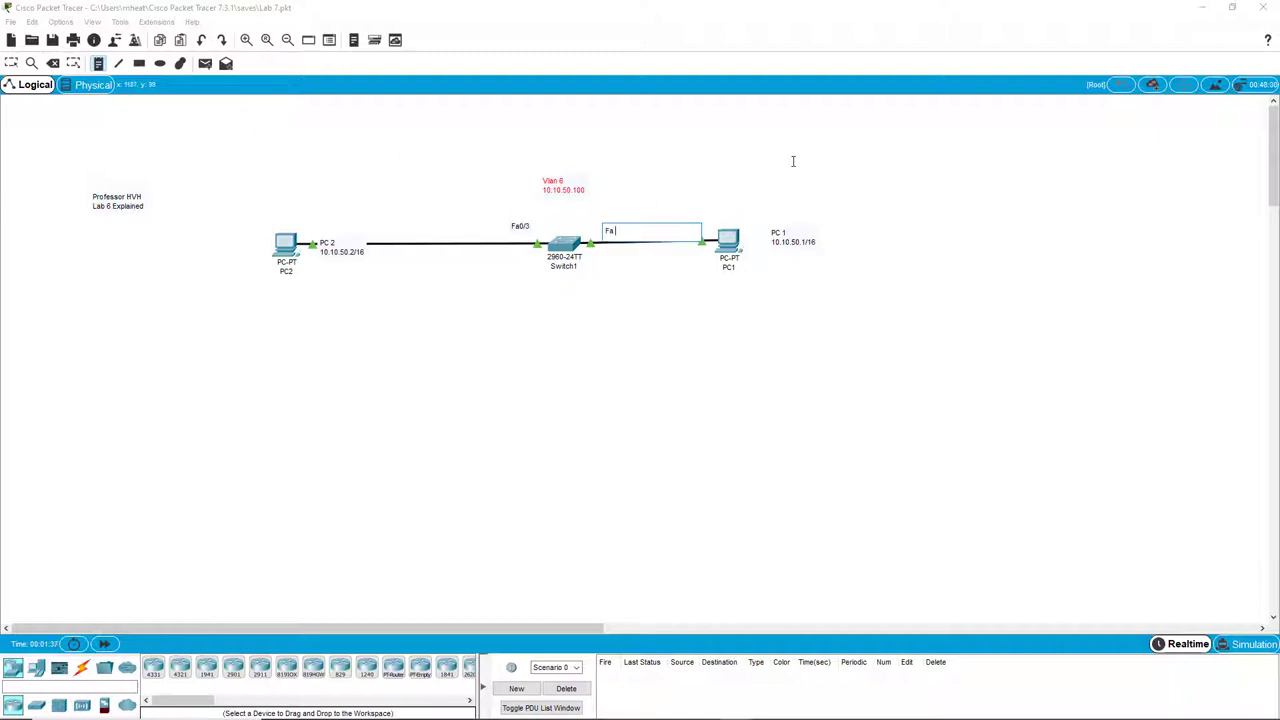
text(0/1)
key(Return)
click(11, 62)
drag(614, 236, 534, 231)
double_click(607, 228)
click(775, 341)
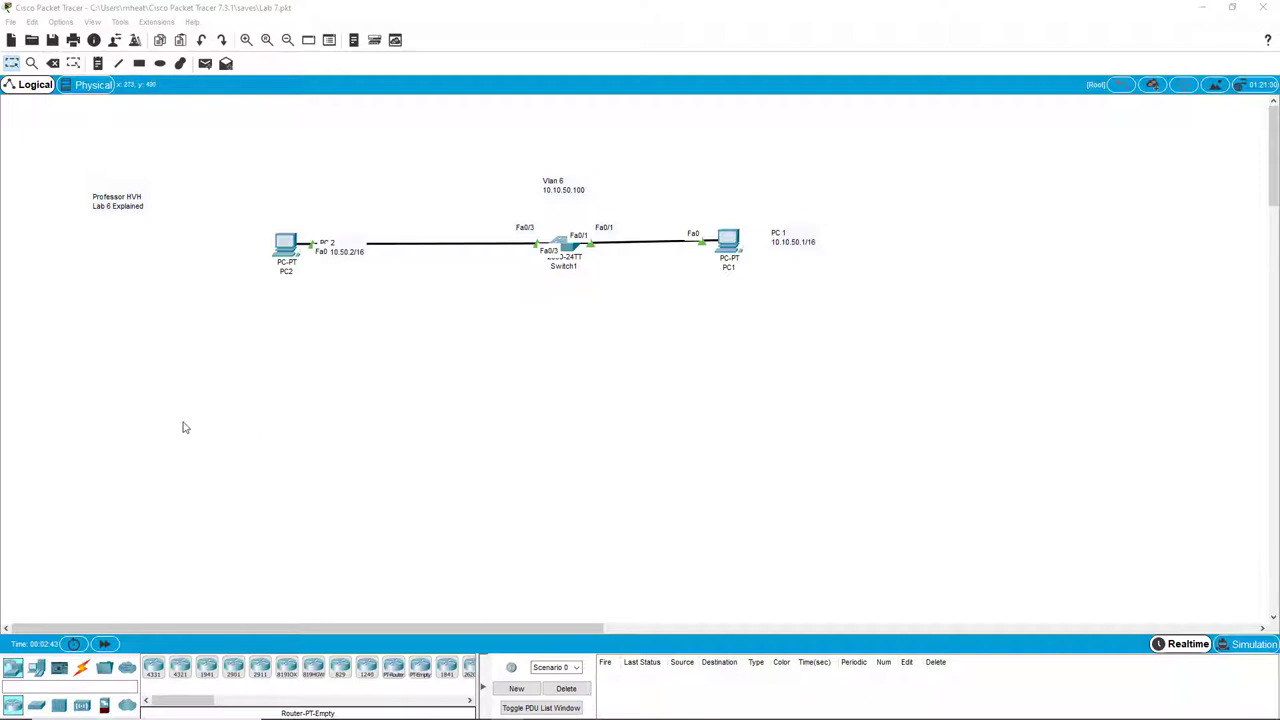
- Add a note below PC2 reading 'Network: 217.39.116.96 /27' and 'Mask: 255.255.255'
click(99, 63)
click(117, 355)
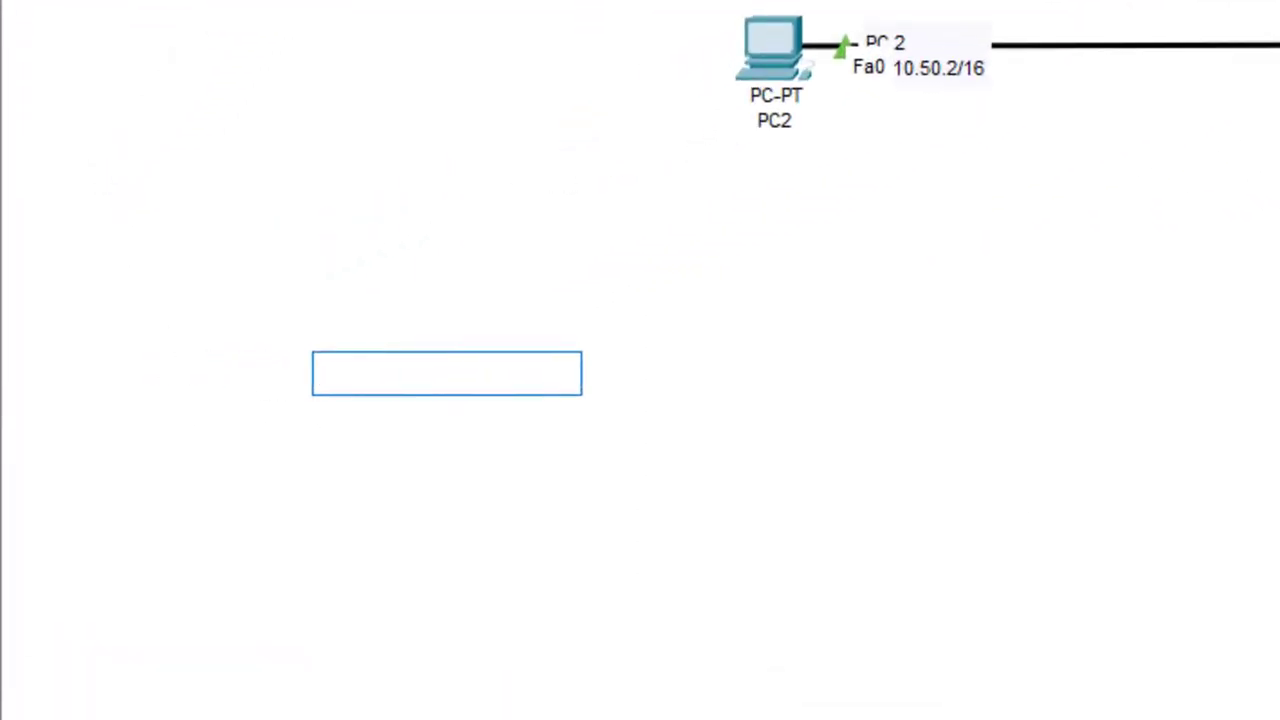
text(Netowrk)
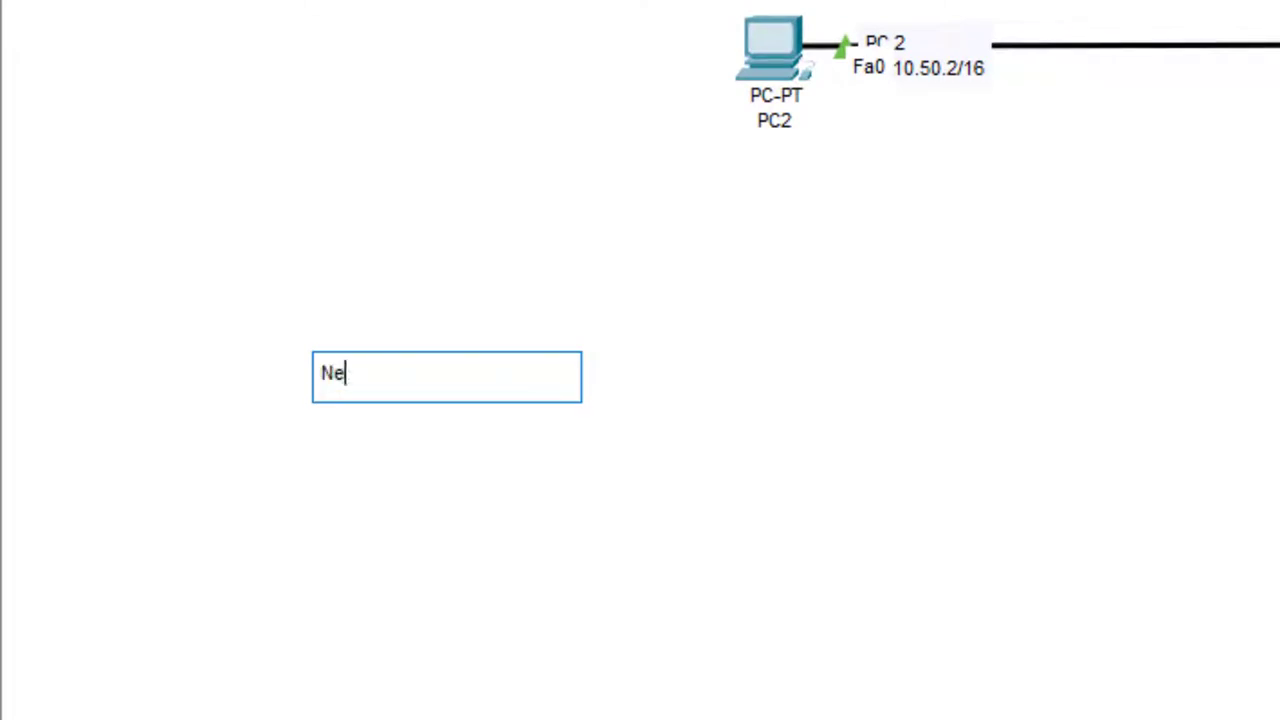
key(BackSpace)
key(BackSpace)
key(BackSpace)
key(BackSpace)
text(work)
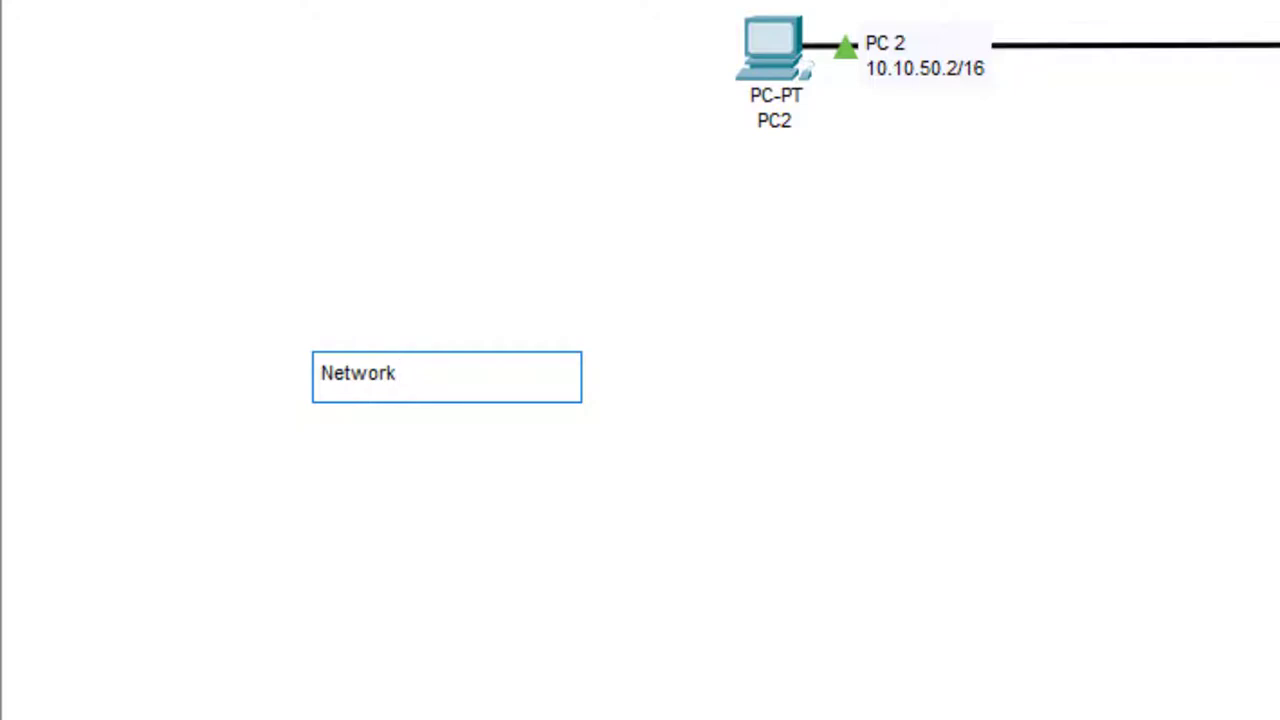
text(: 217.39.116)
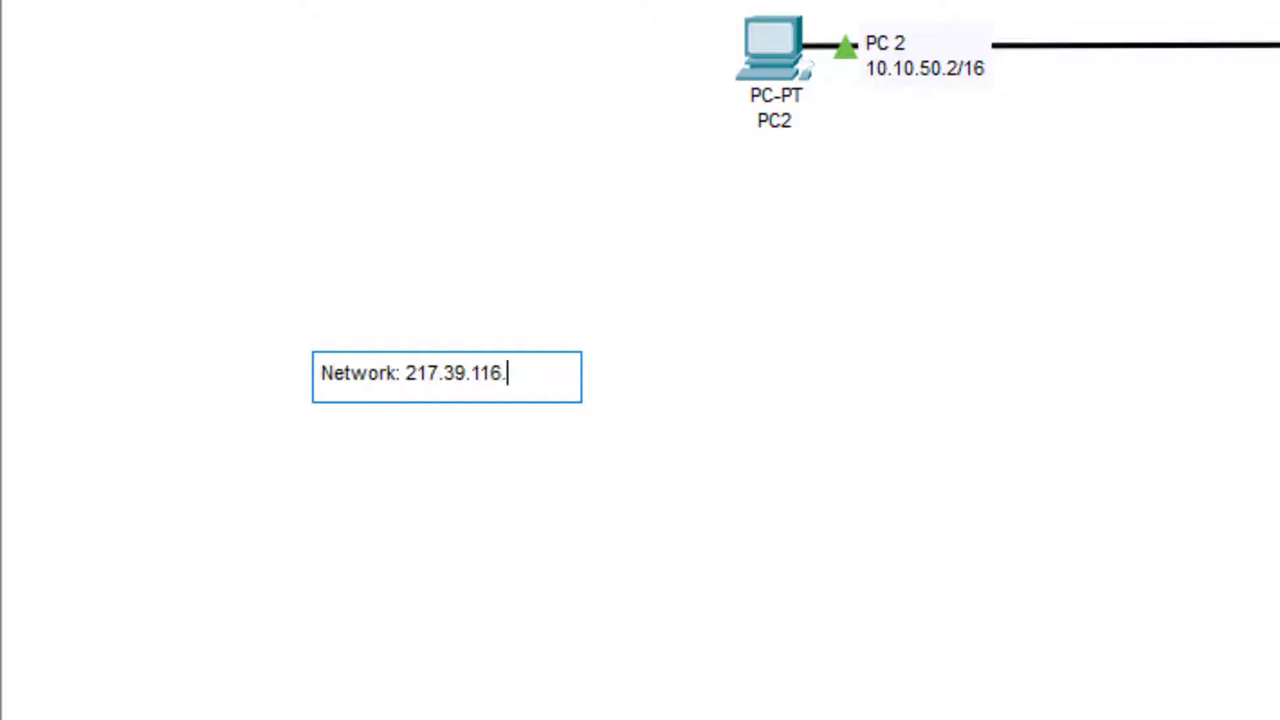
text(.96 /27)
key(Return)
text(Ma)
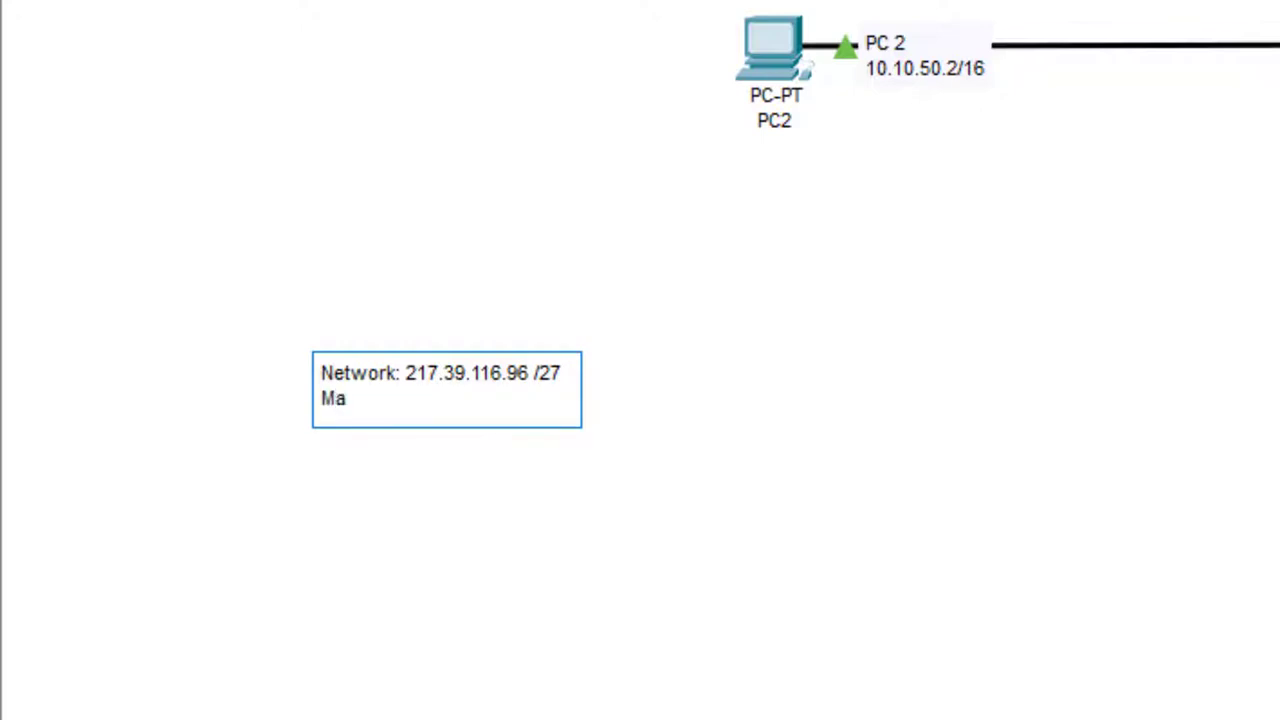
text(sk: 255.255.255)
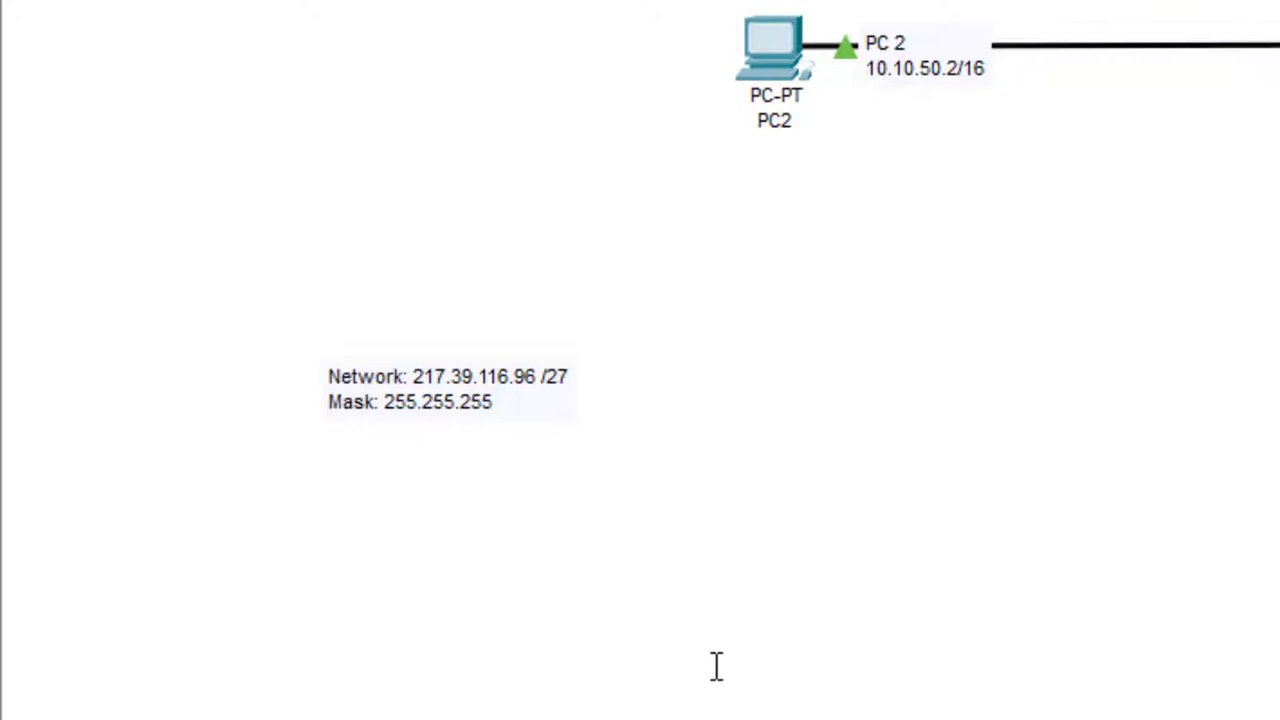
- Try to reopen the subnet note for editing and dismiss the stray empty note box
click(523, 418)
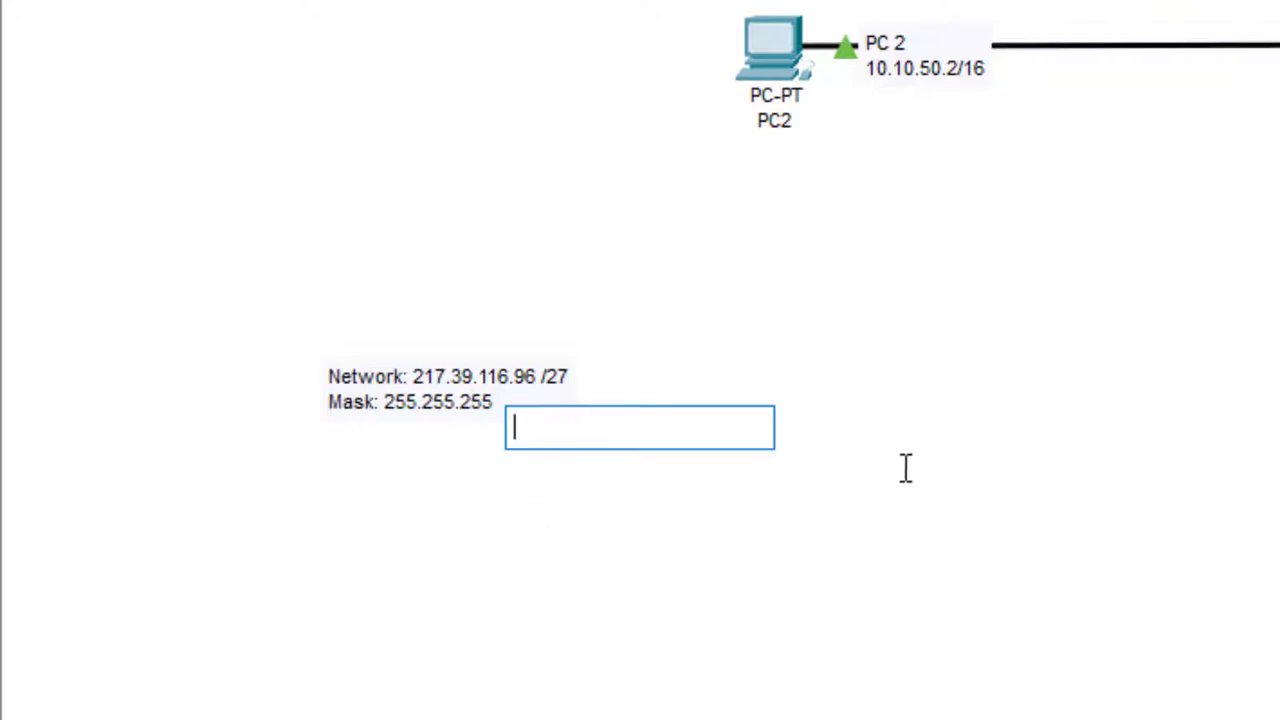
click(434, 403)
click(425, 380)
click(925, 332)
click(720, 540)
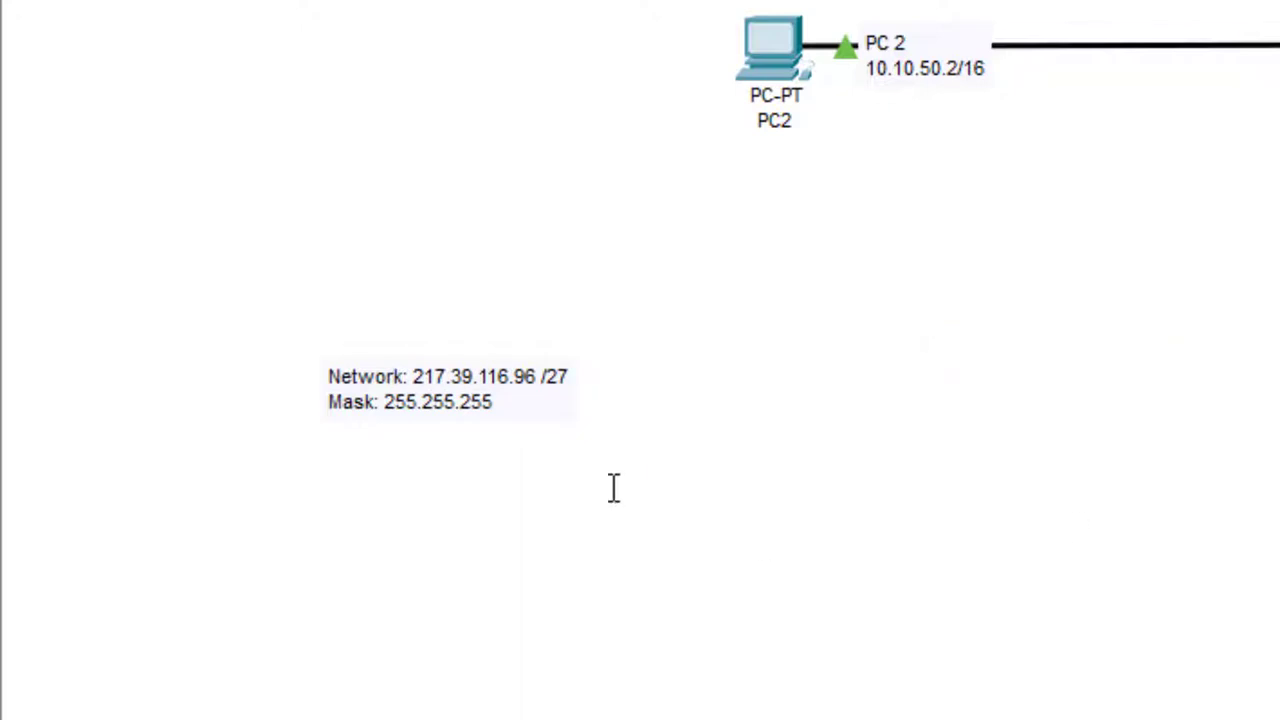
click(518, 405)
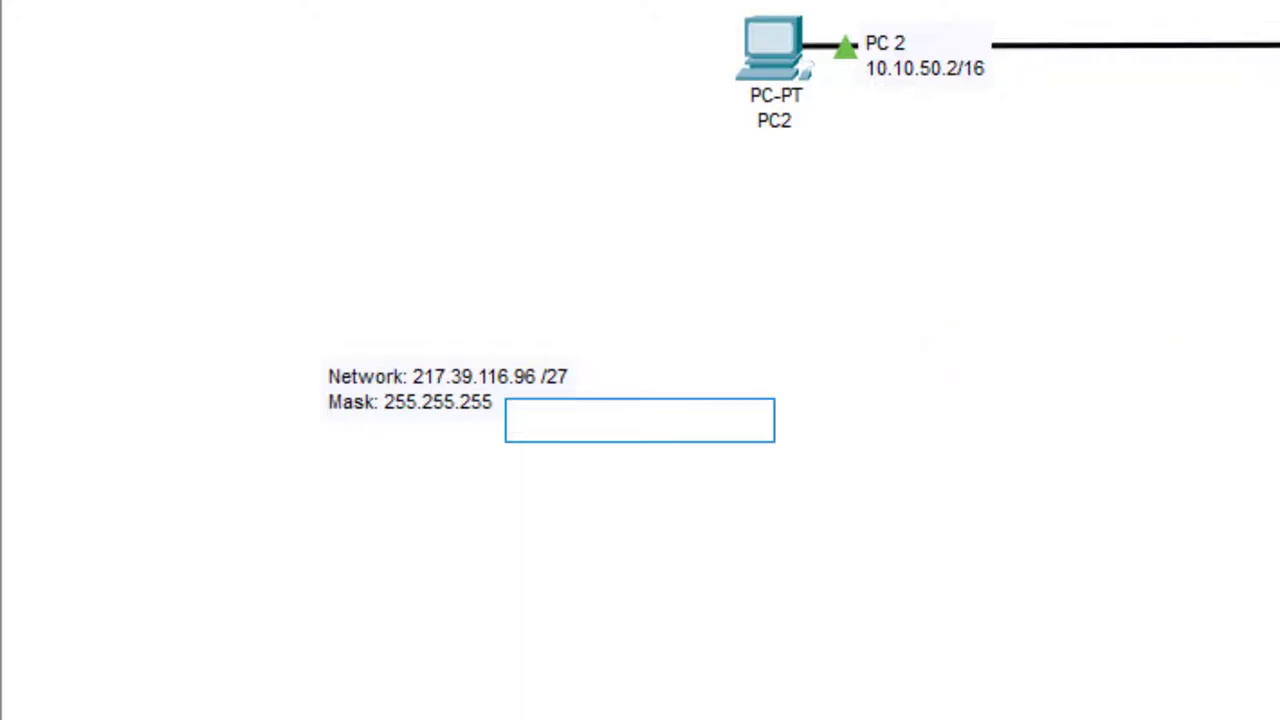
- Extend the mask to 255.255.255.224 and add 1st .97, Last .126, Broadcast 217.39.116.127 lines
double_click(472, 400)
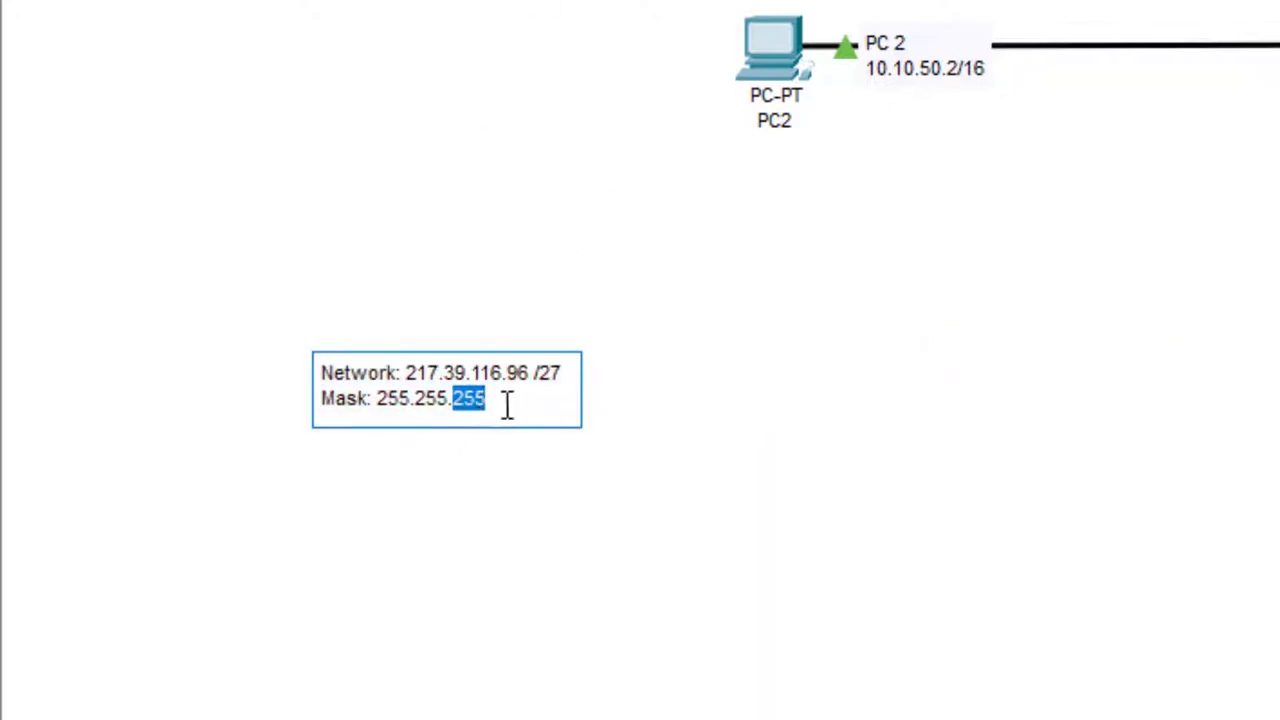
key(End)
text(.224)
key(Return)
text(1st)
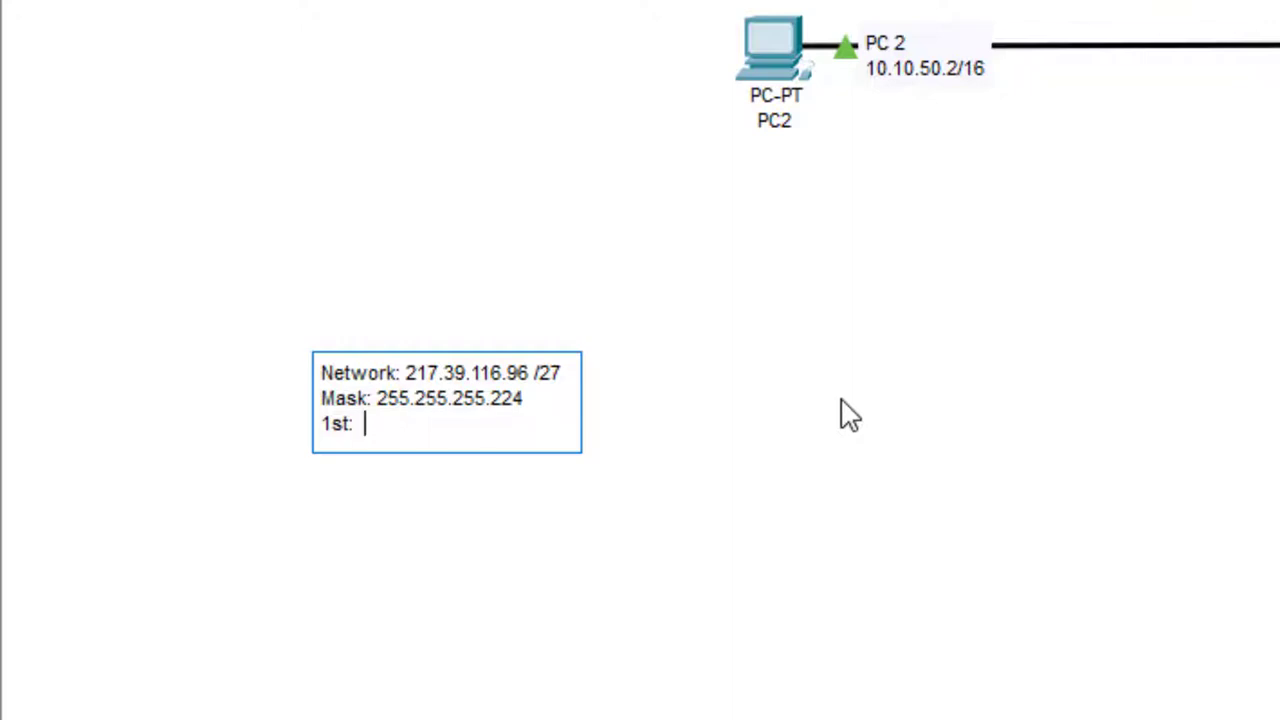
text(:  217.39.116)
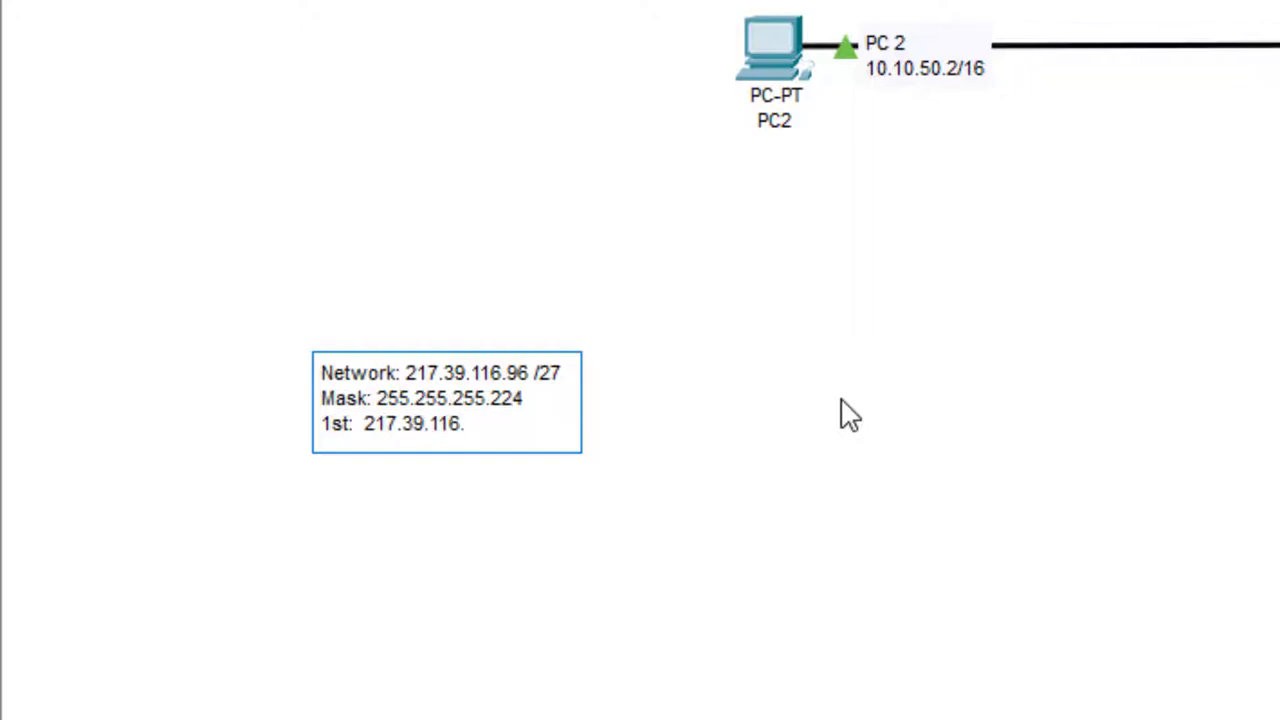
text(.97)
key(Return)
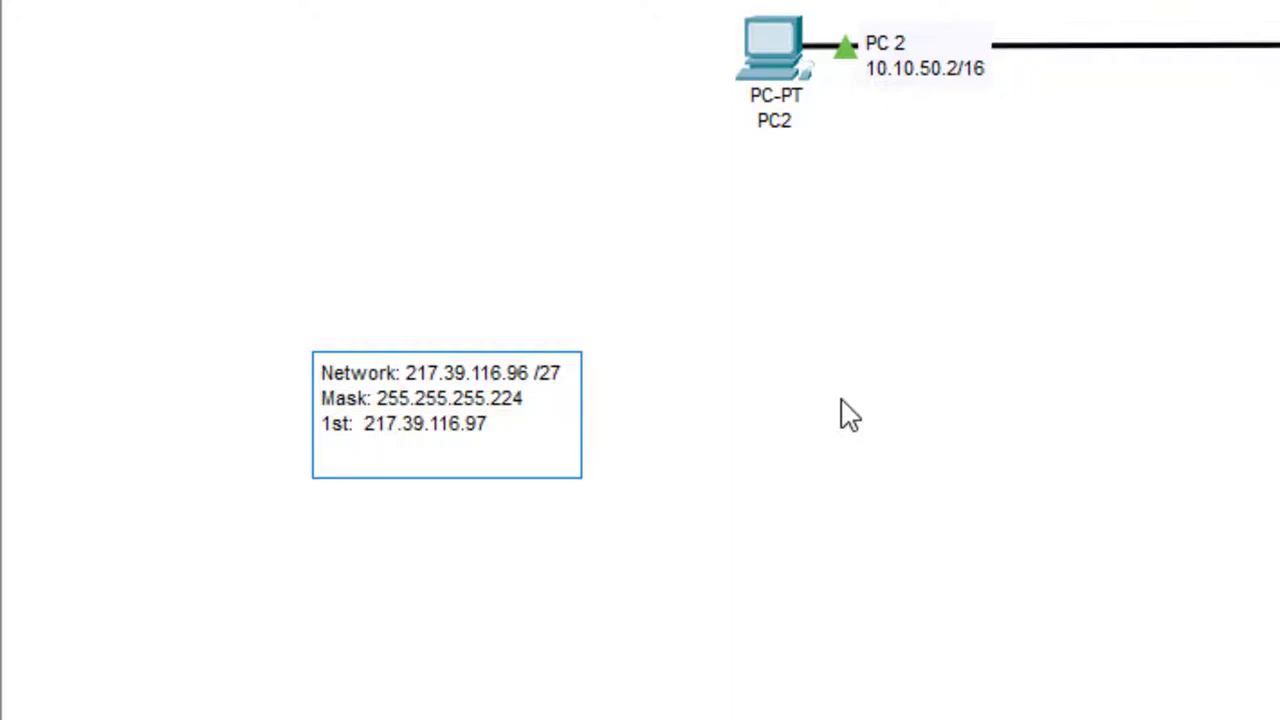
text(Last: 217)
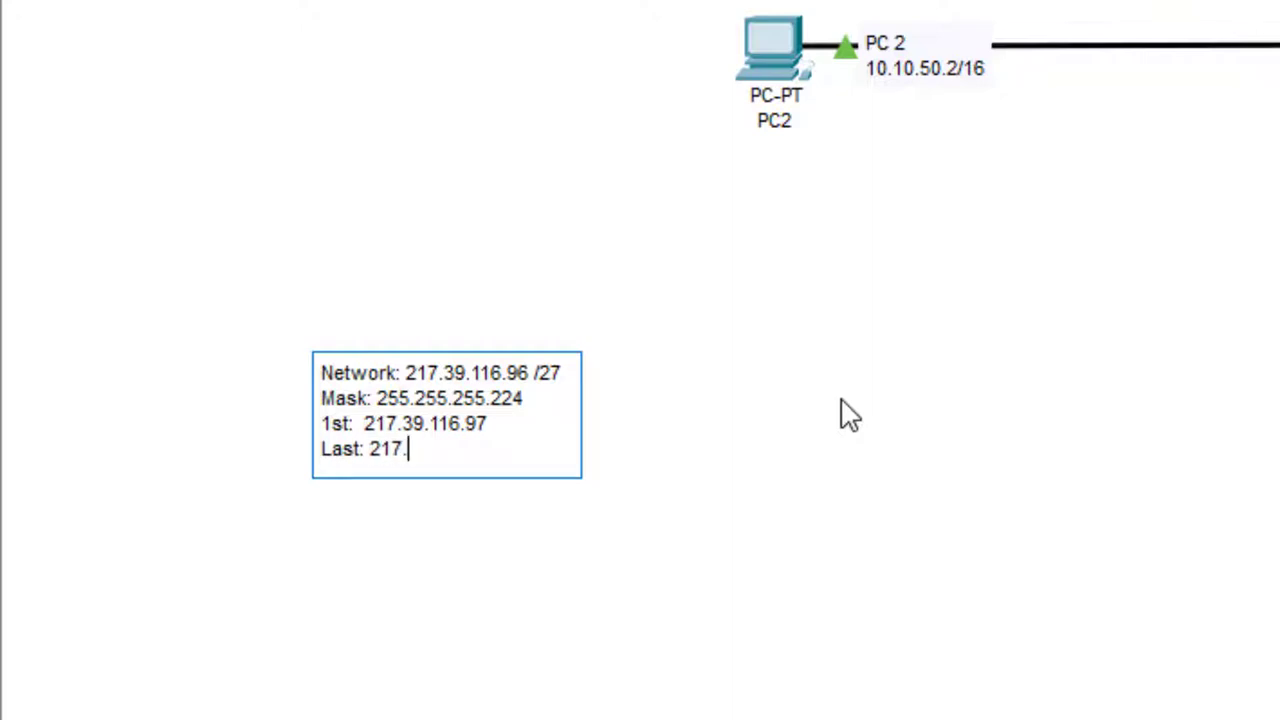
text(.39.116.126)
key(Return)
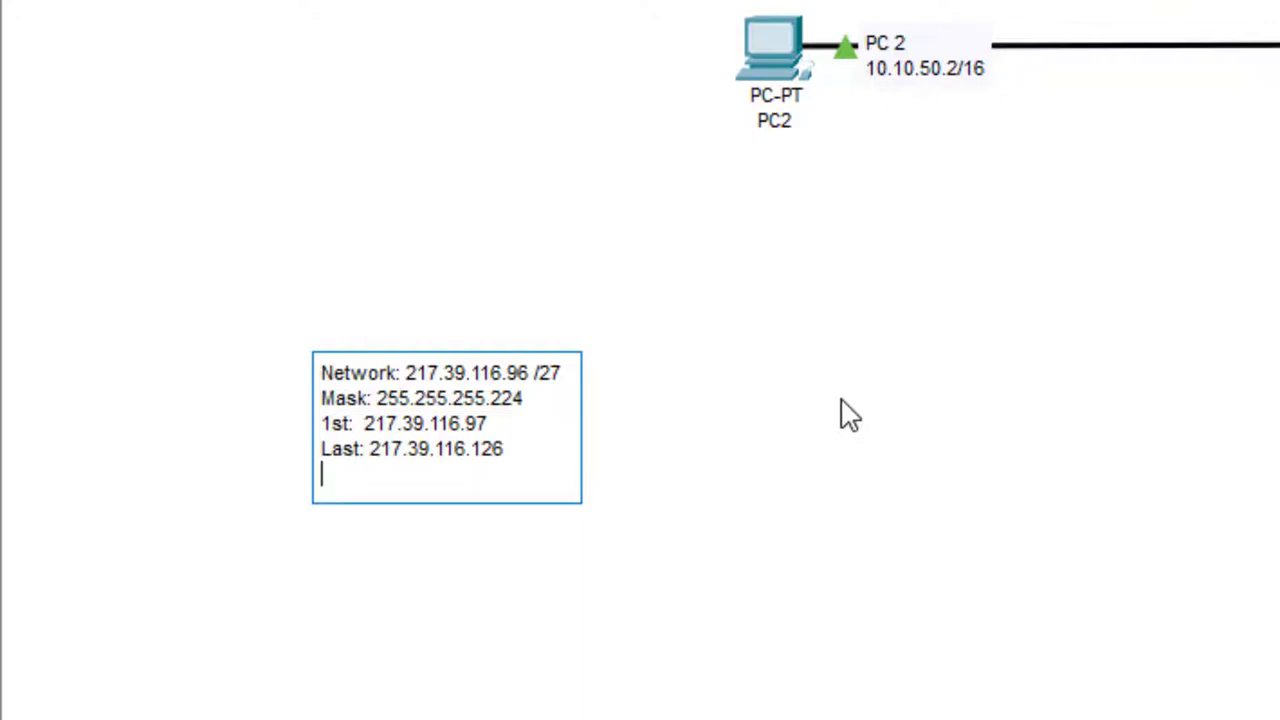
text(Broadcast)
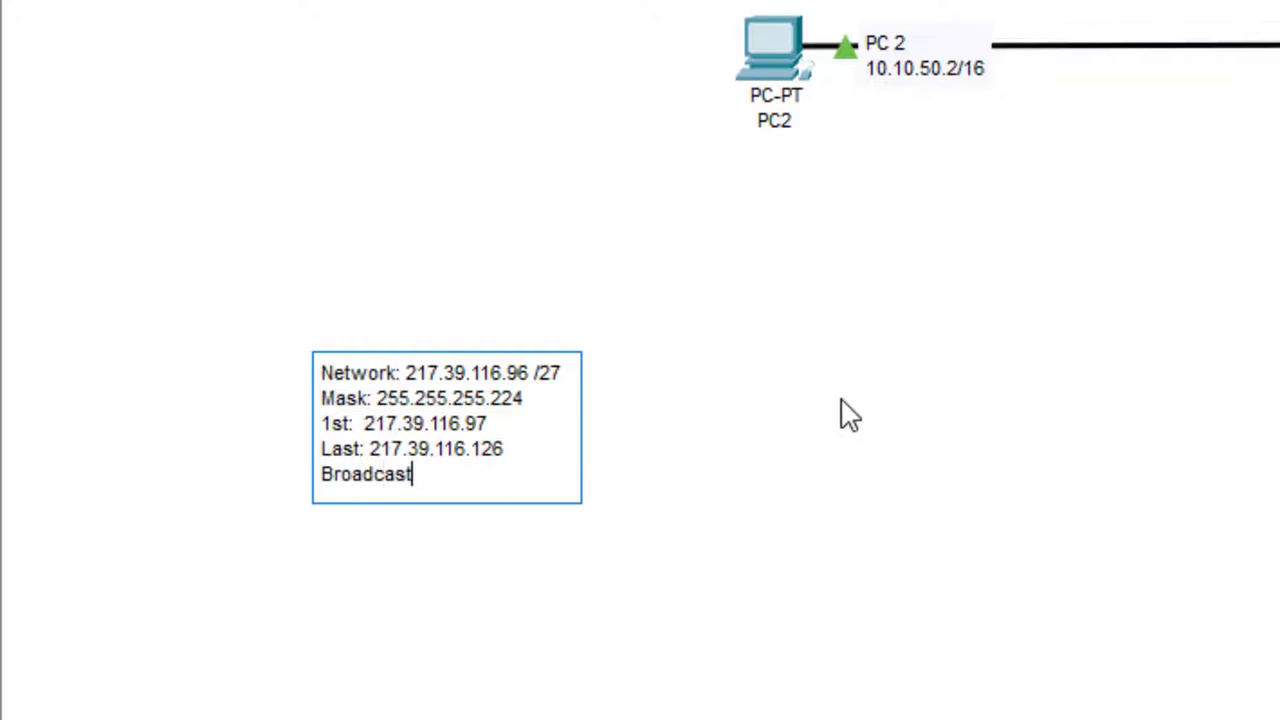
text(: 217.39.)
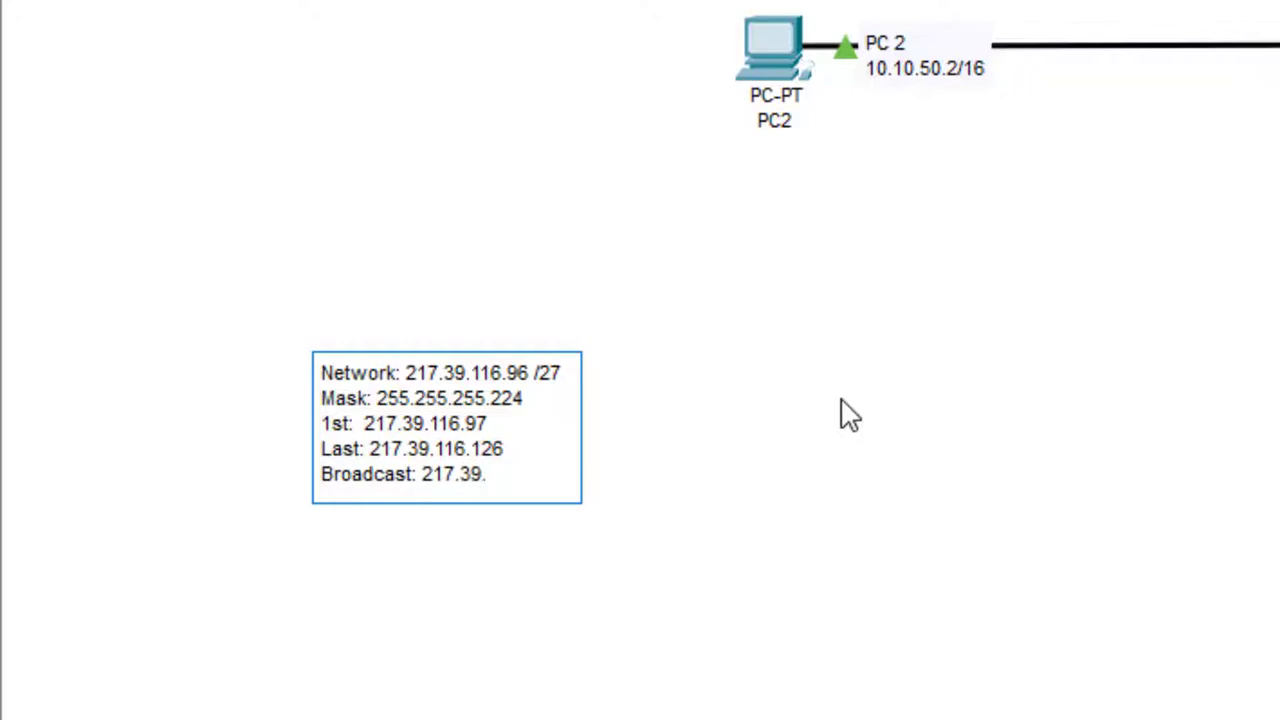
text(116.127)
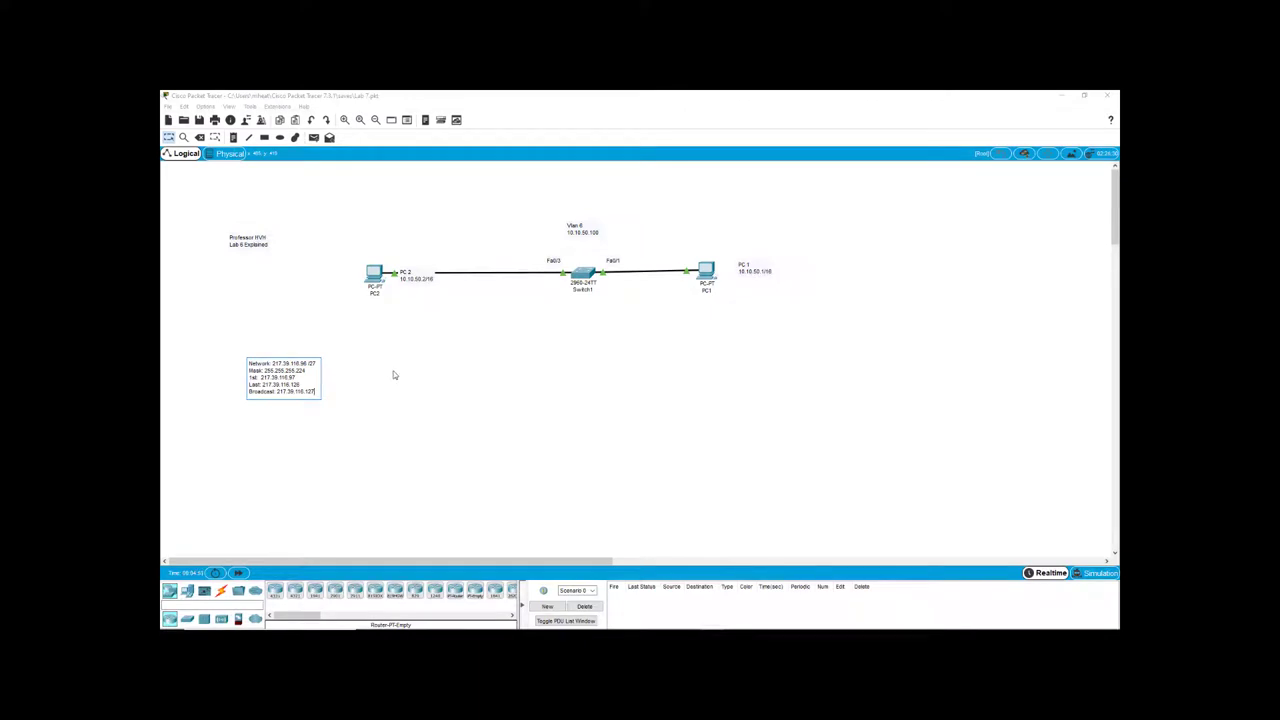
- Shift the subnet note slightly right and add a 'VLAN 7' heading above the Network line
click(354, 403)
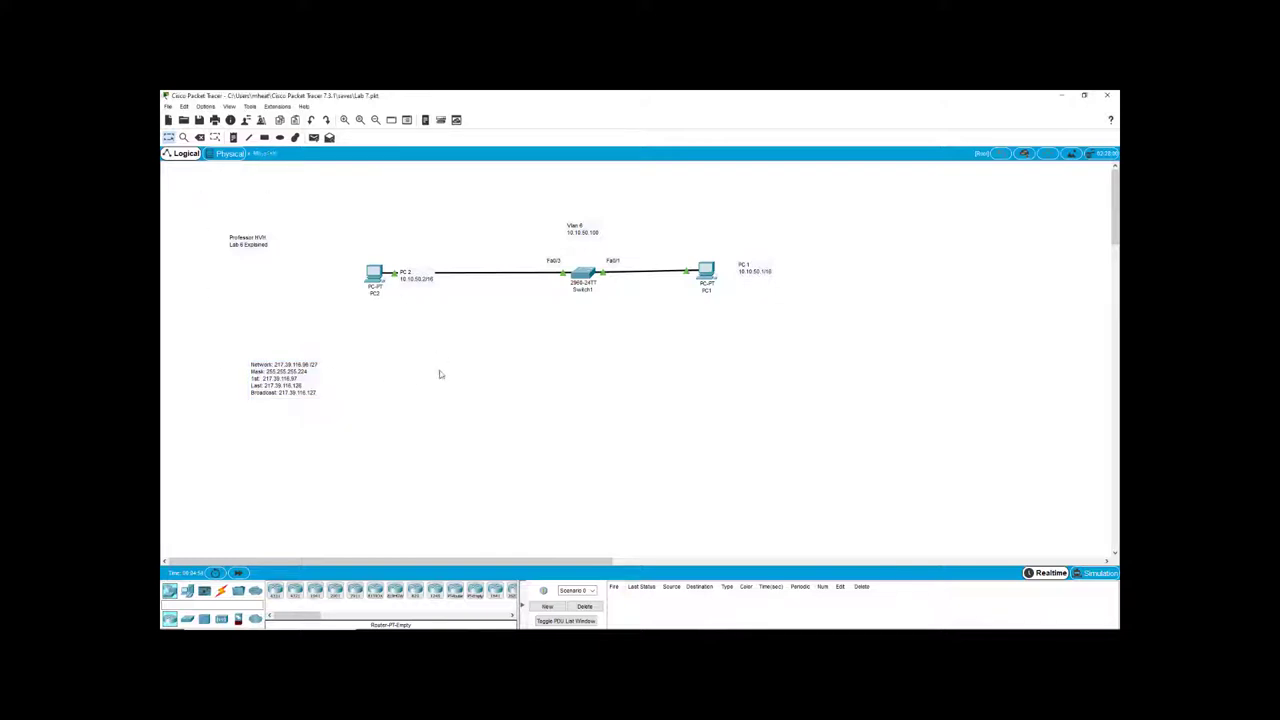
drag(304, 374, 334, 374)
double_click(333, 375)
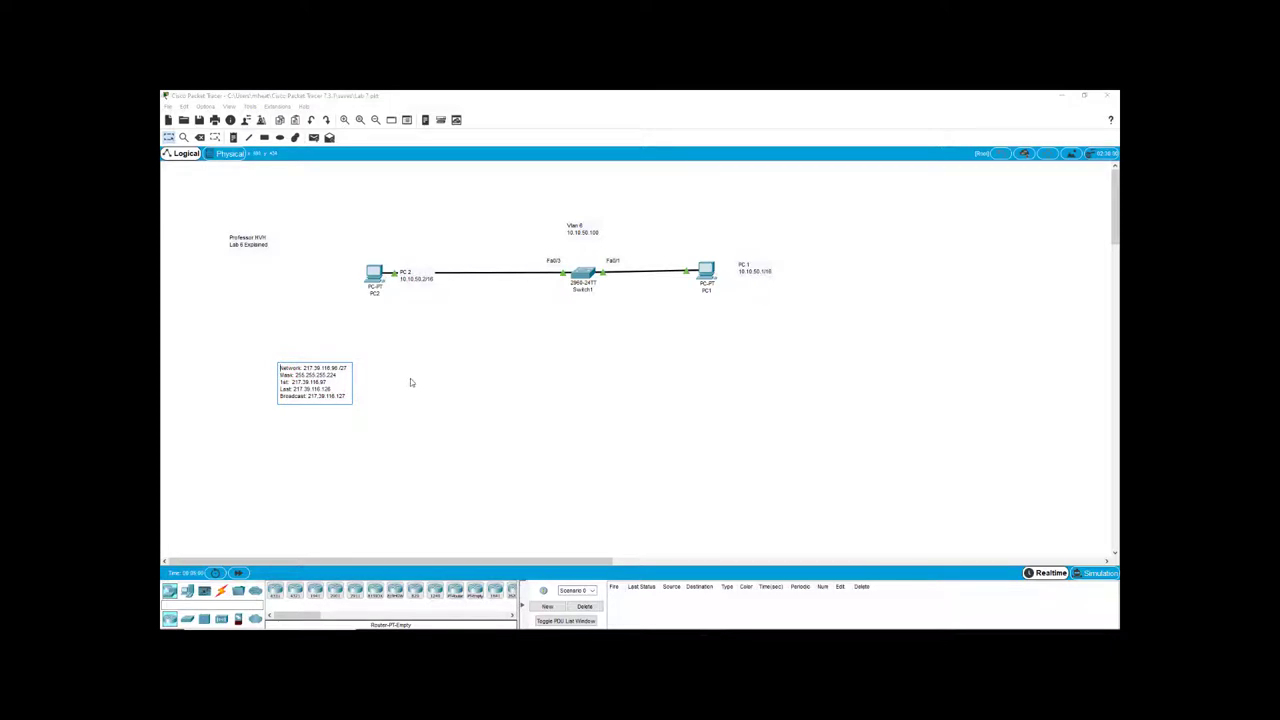
key(Return)
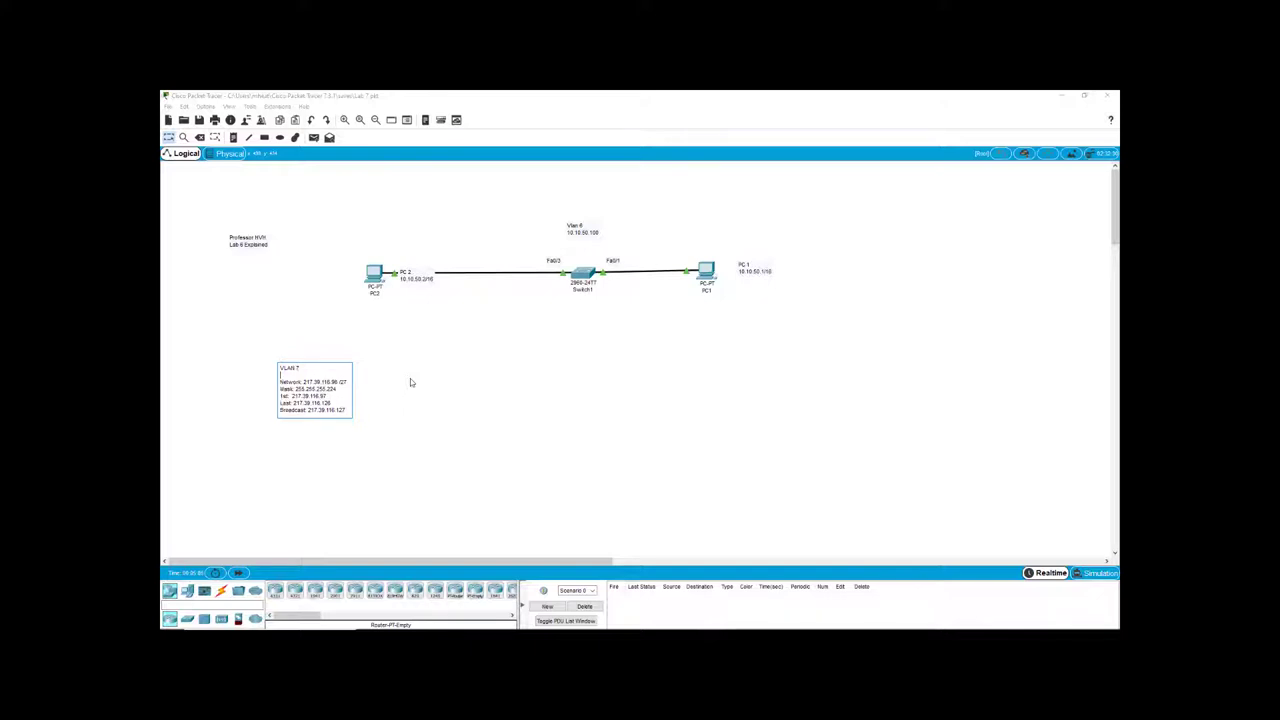
click(410, 381)
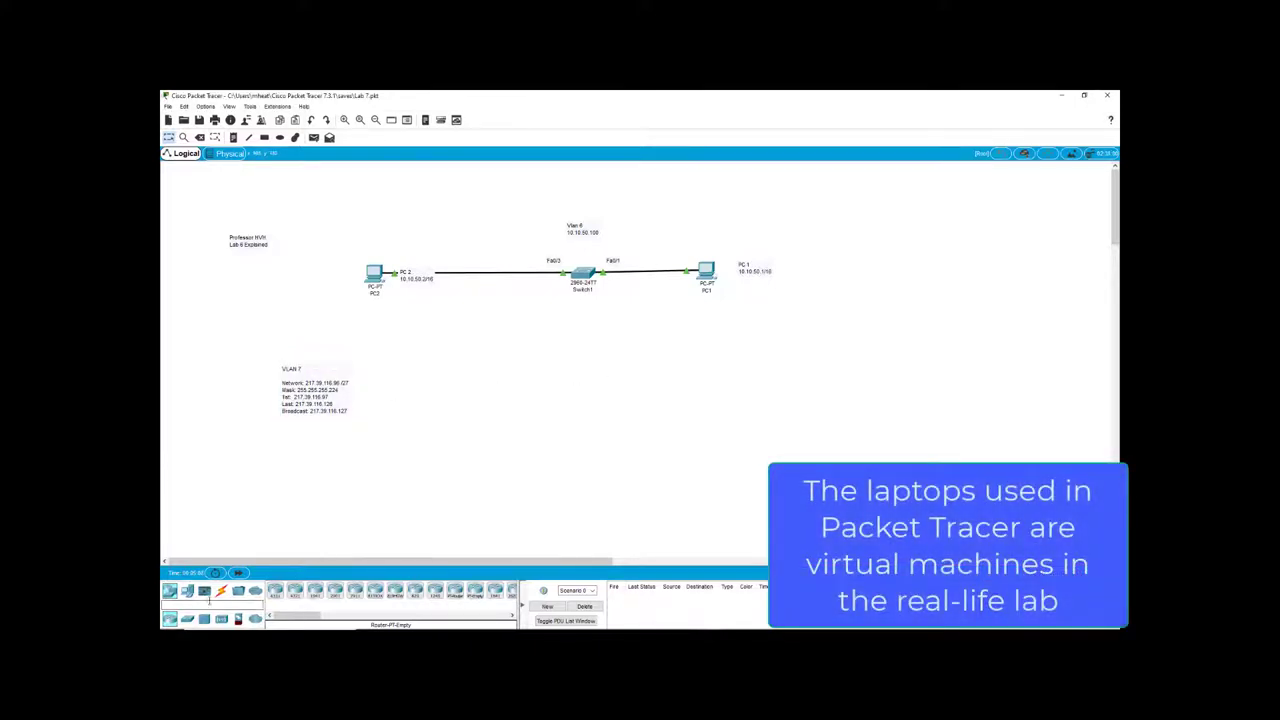
- Place two Laptop-PT devices, Laptop0 and Laptop1, side by side below the VLAN 7 note
click(187, 591)
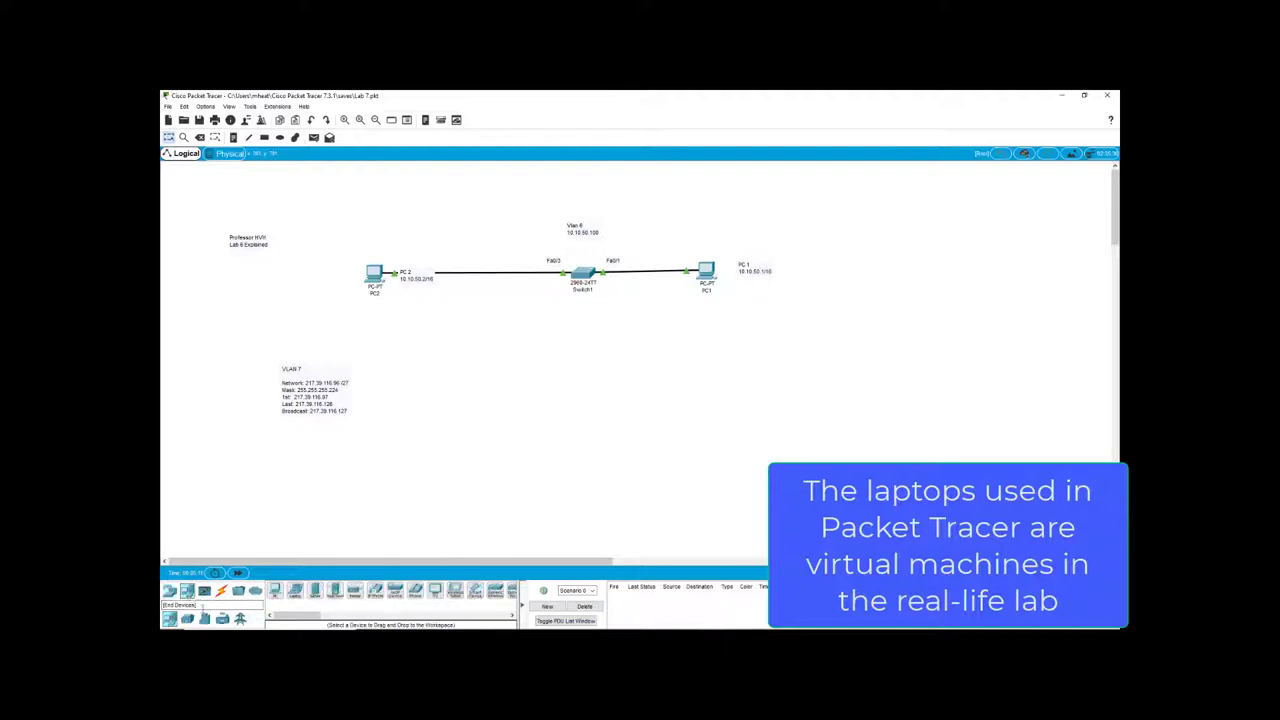
click(295, 592)
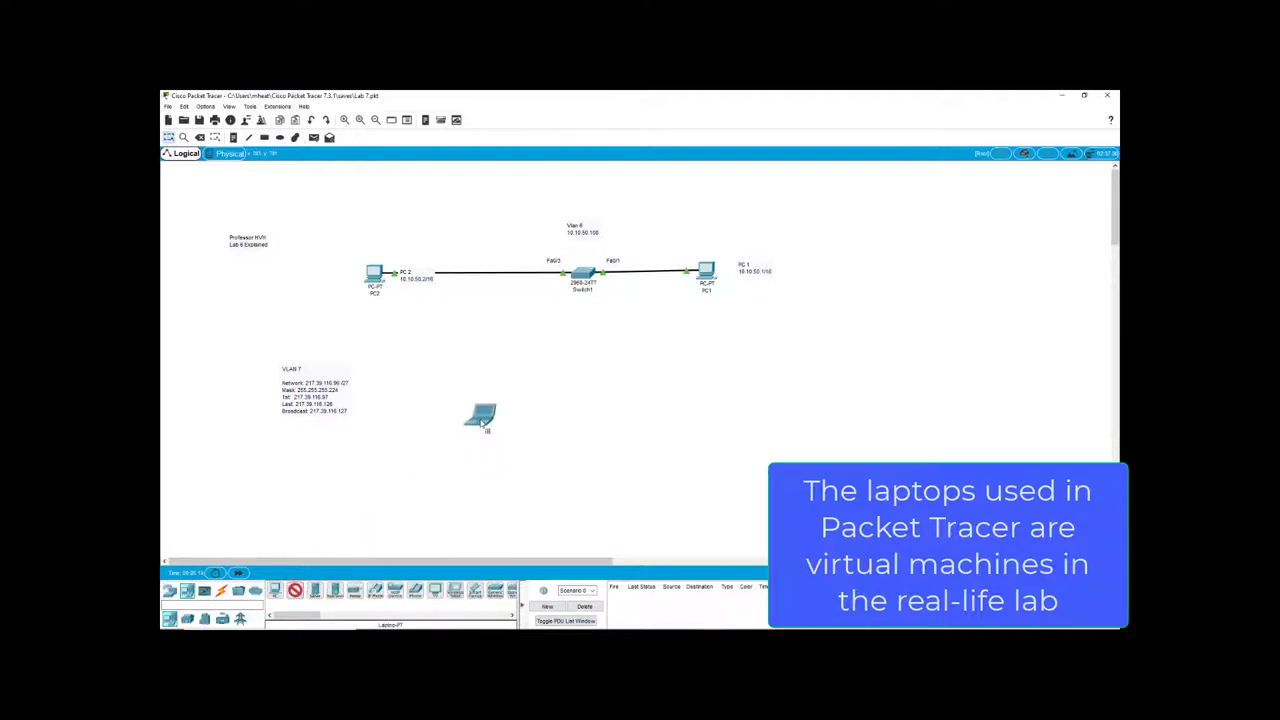
click(465, 433)
click(295, 592)
click(670, 440)
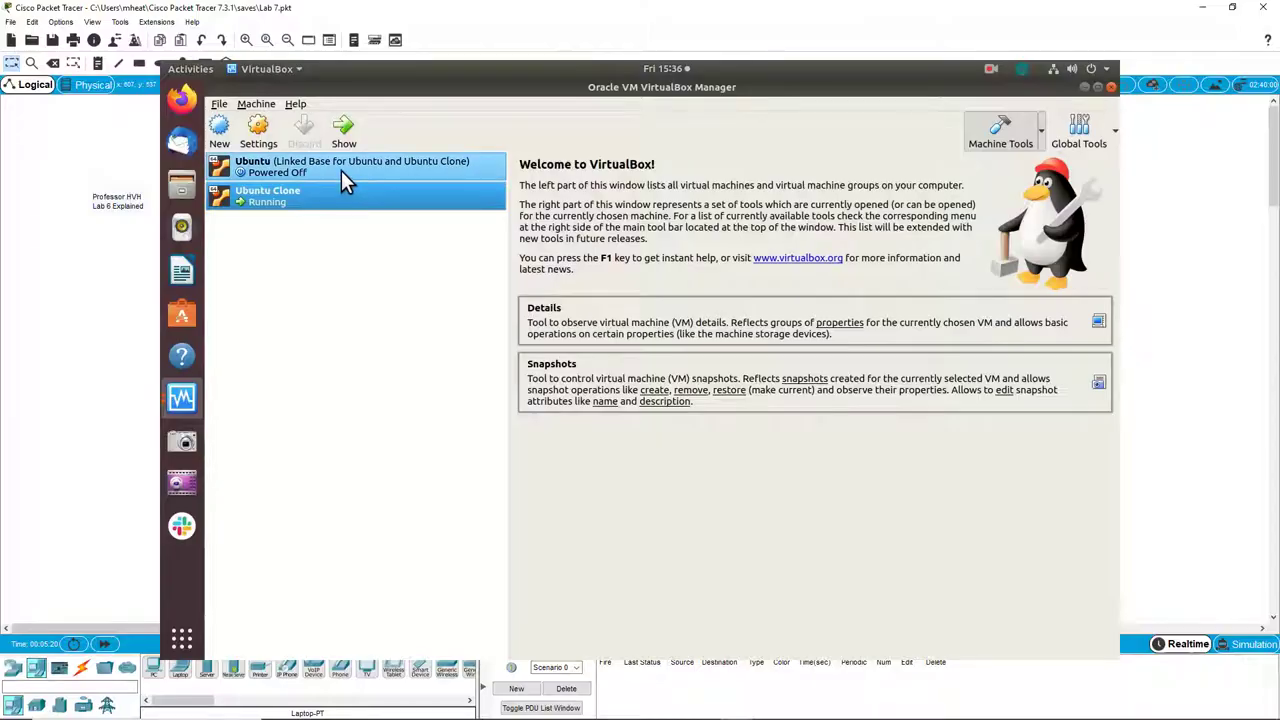
- Make a linked clone of the Ubuntu machine named 'Laptop #1'
right_click(341, 170)
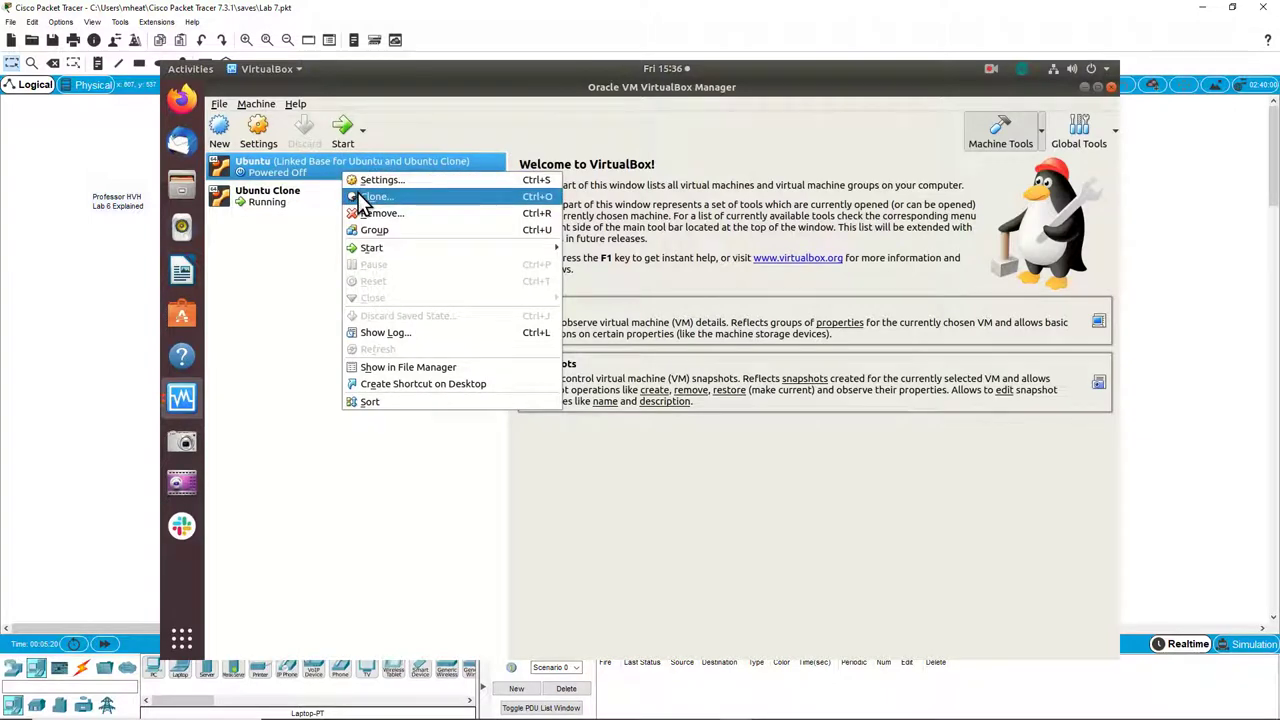
click(361, 198)
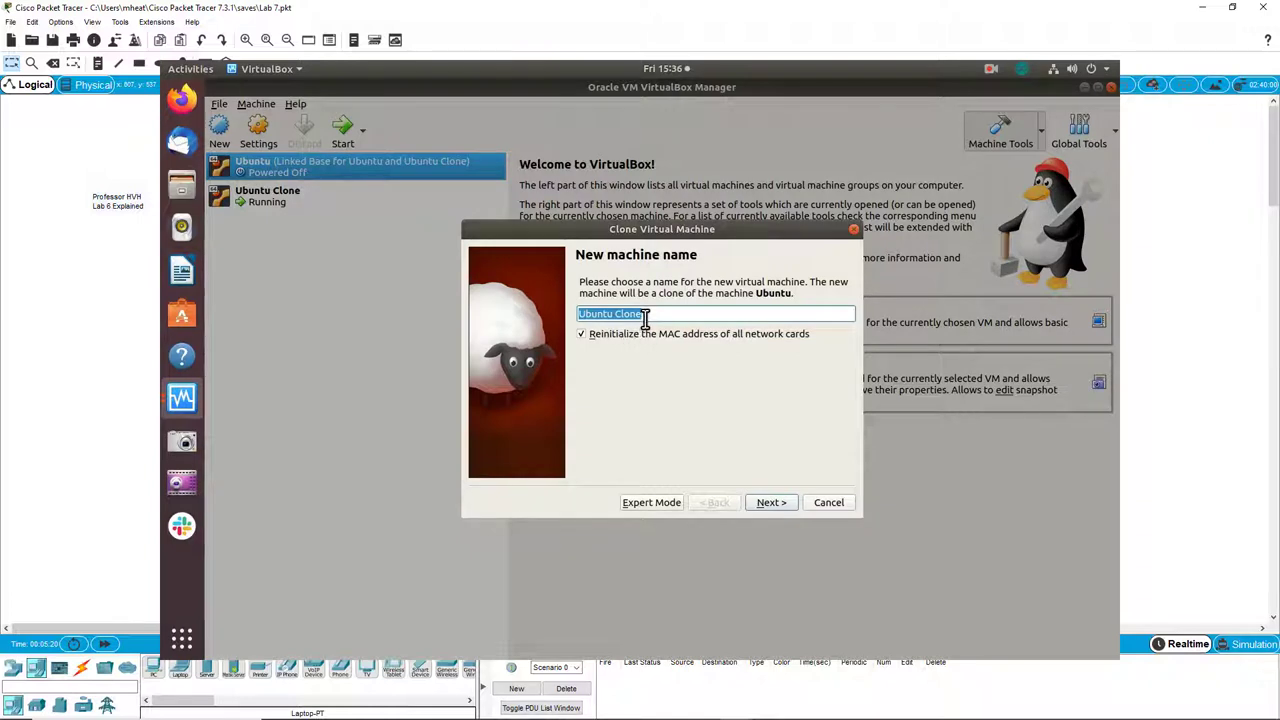
click(662, 316)
key(BackSpace)
key(BackSpace)
key(BackSpace)
key(BackSpace)
key(BackSpace)
key(BackSpace)
key(BackSpace)
key(BackSpace)
key(BackSpace)
key(BackSpace)
key(BackSpace)
text(Laptop #1)
click(768, 502)
click(640, 470)
click(771, 502)
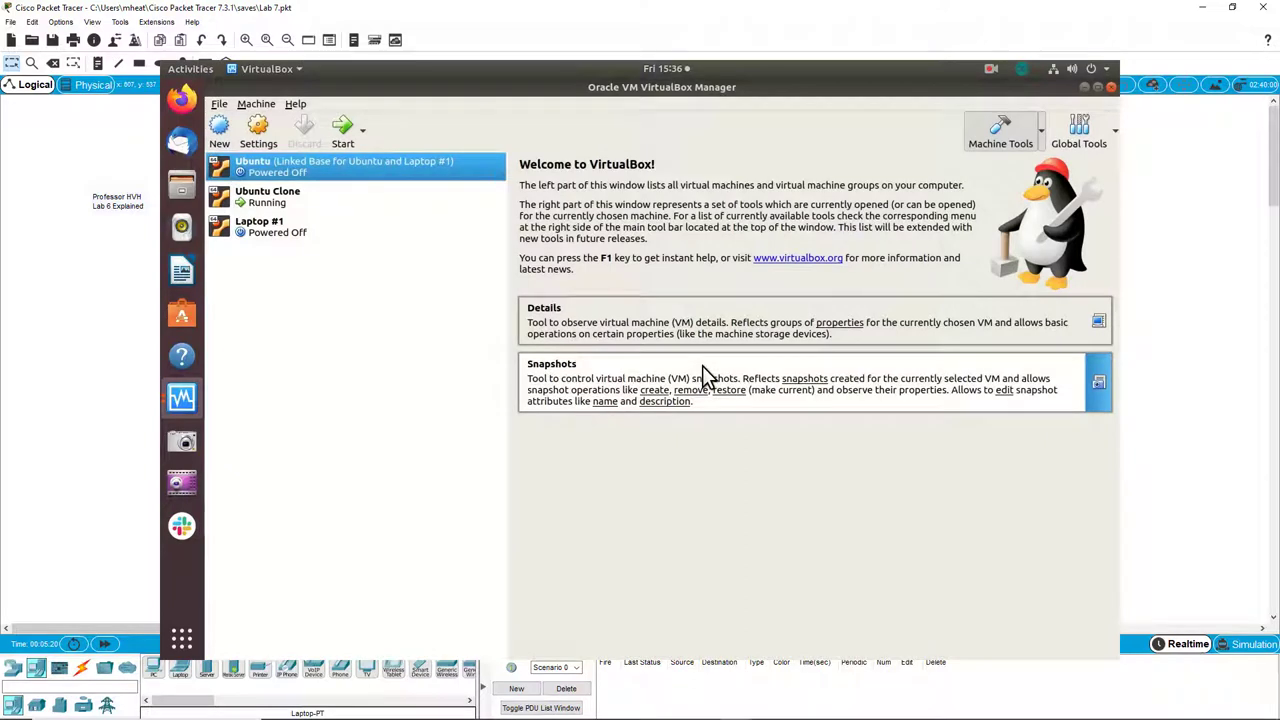
- Briefly open Laptop #1's settings, then show the host's Ethernet connections list
click(320, 228)
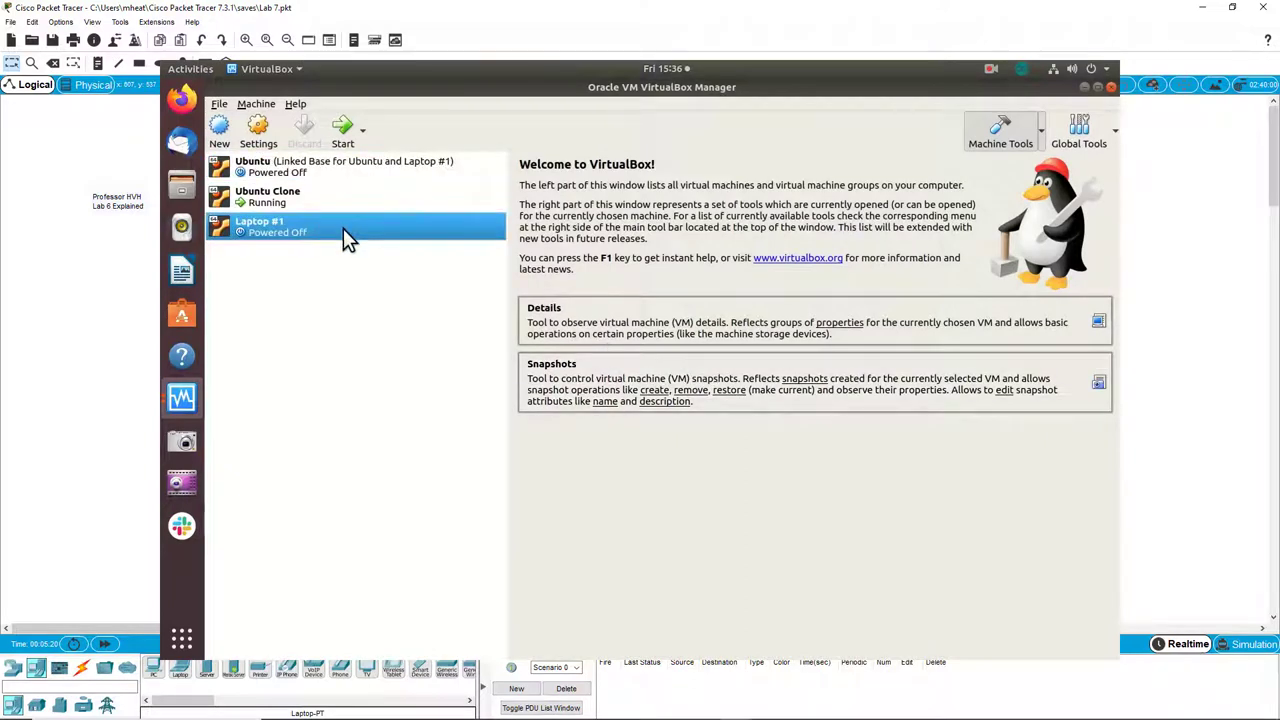
click(258, 135)
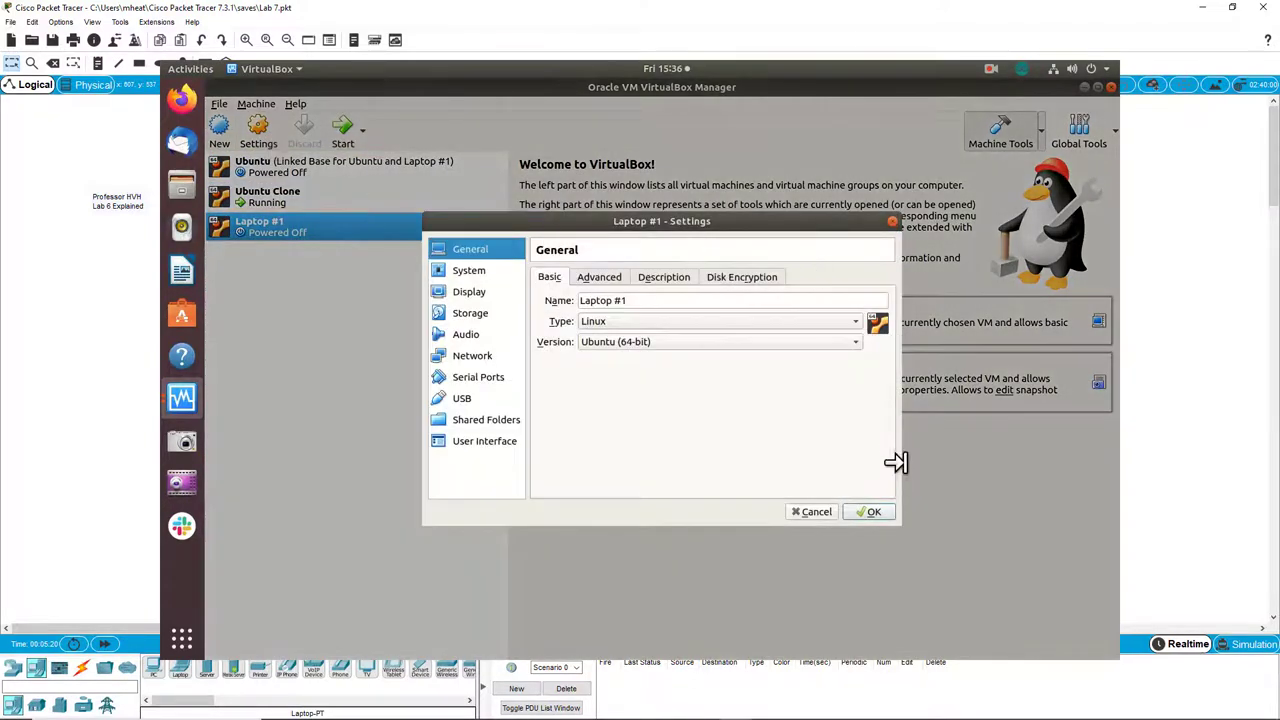
click(893, 223)
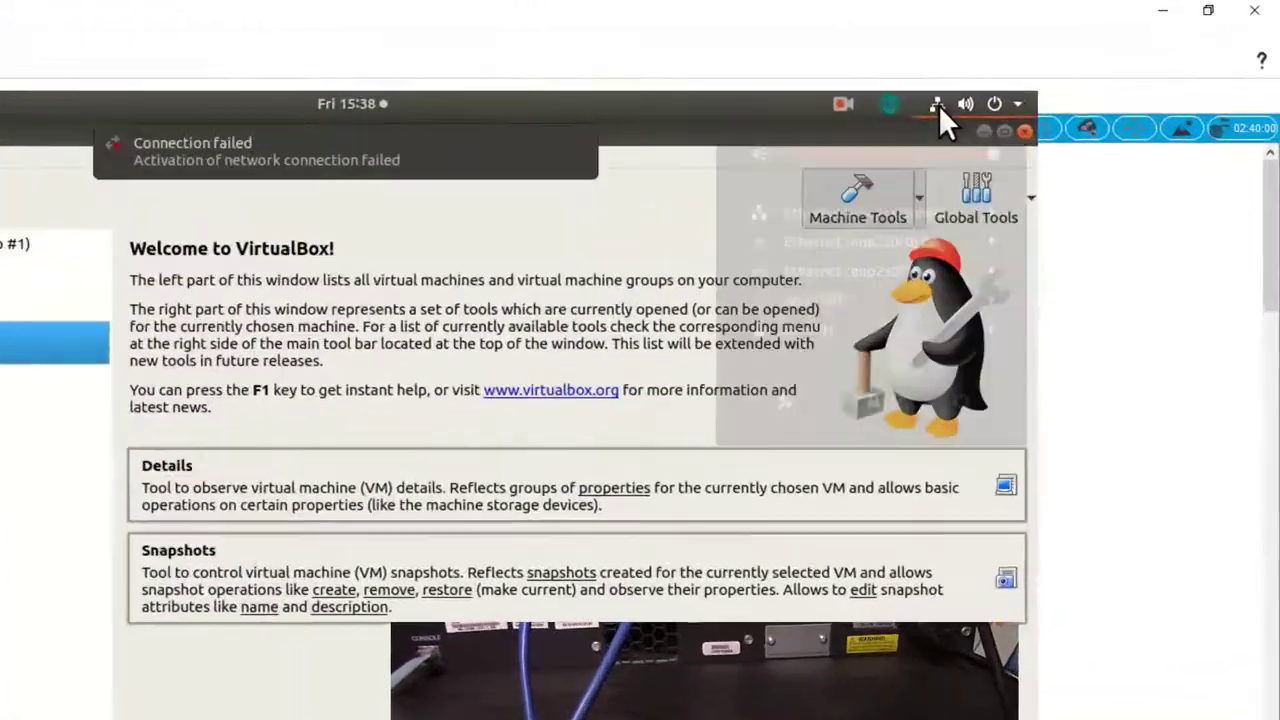
click(1054, 69)
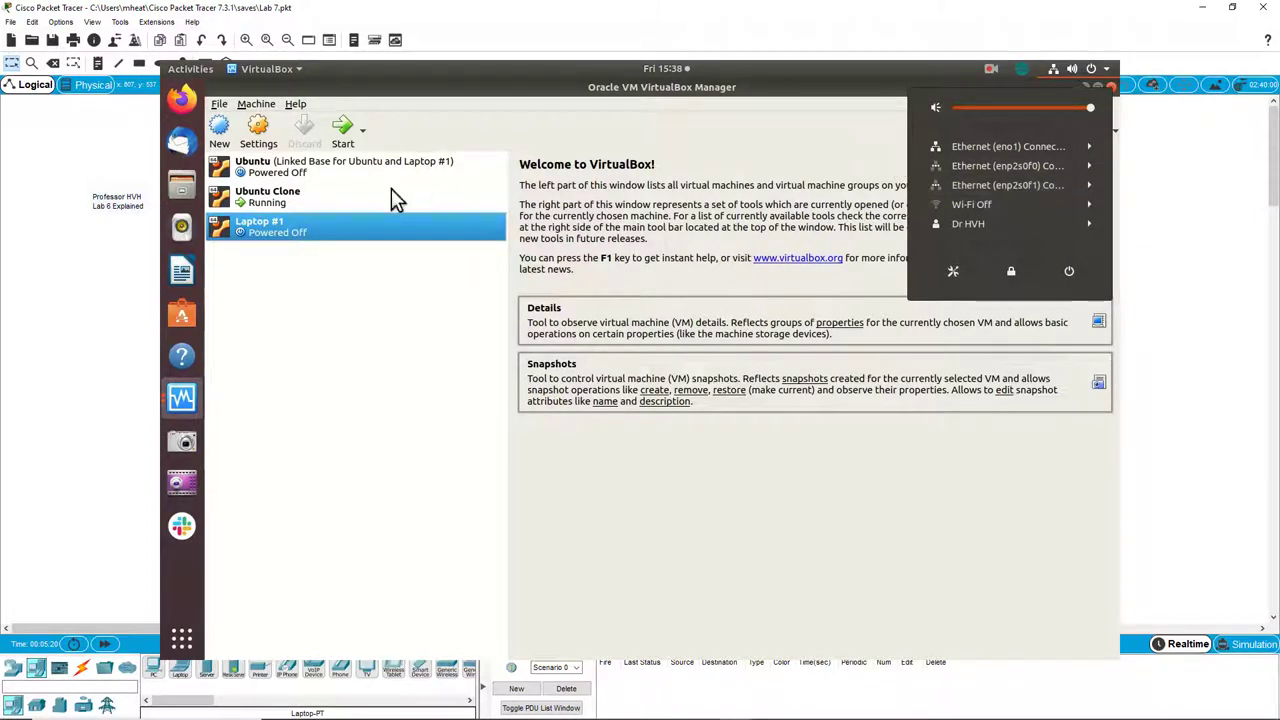
- Review Ubuntu Clone's network settings without changing anything
click(300, 197)
click(328, 197)
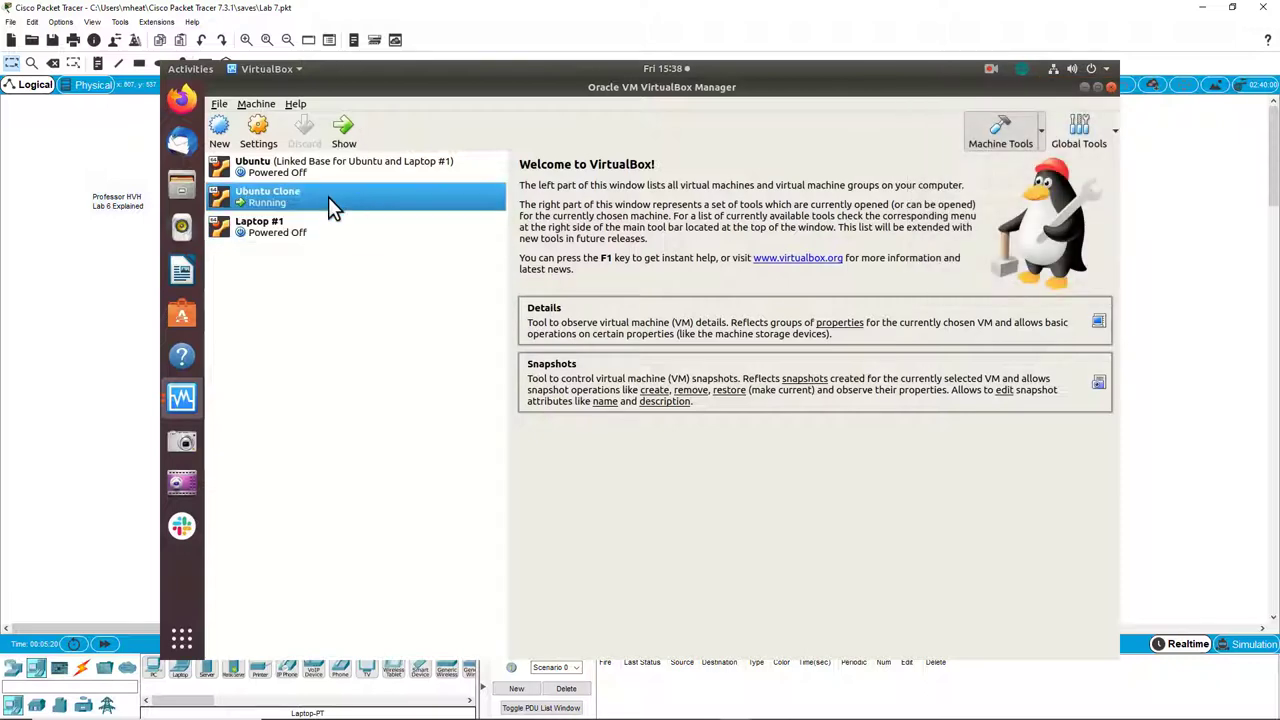
click(260, 130)
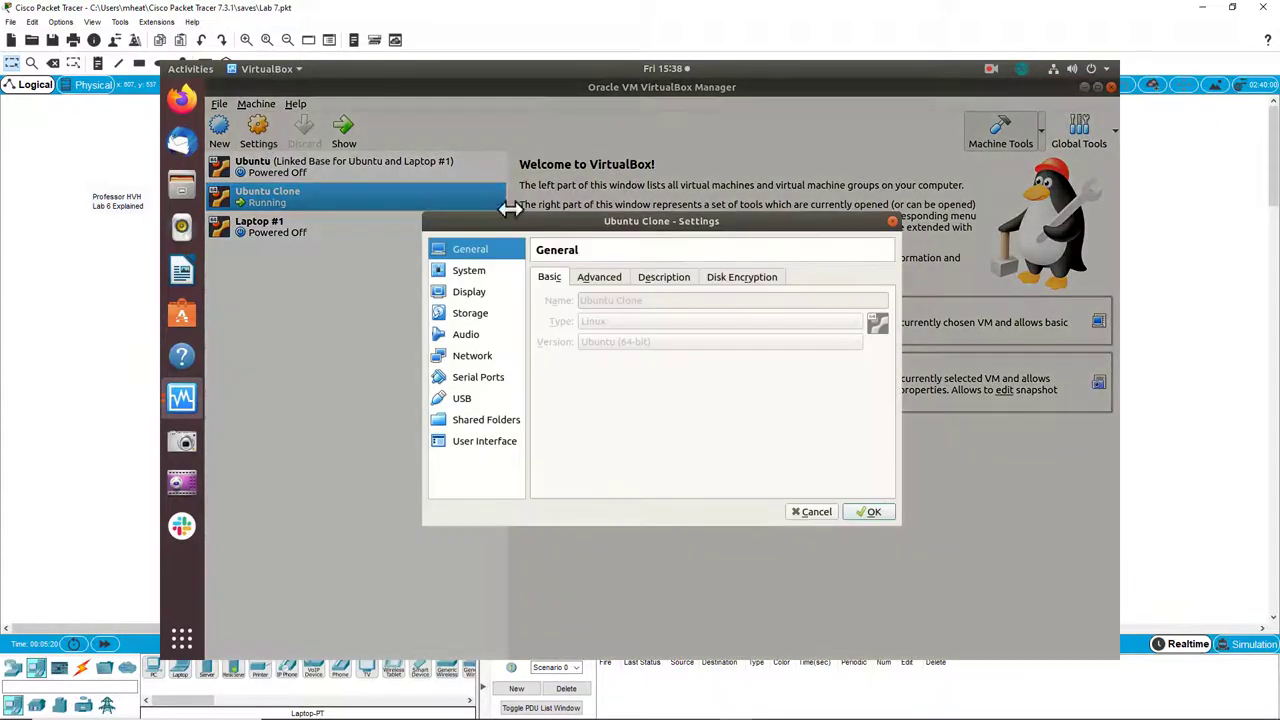
click(484, 358)
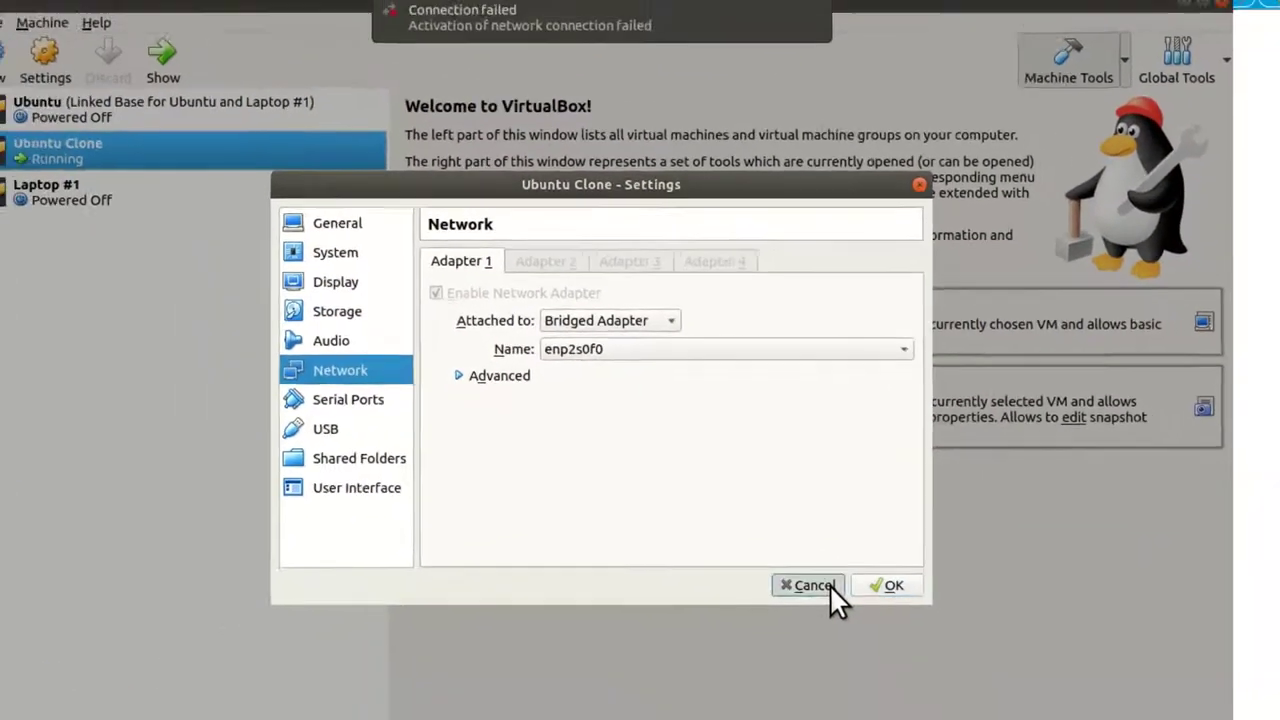
click(836, 643)
- Set Laptop #1's adapter to Bridged Adapter on enp2s0f1, regenerate its MAC, and save
click(349, 238)
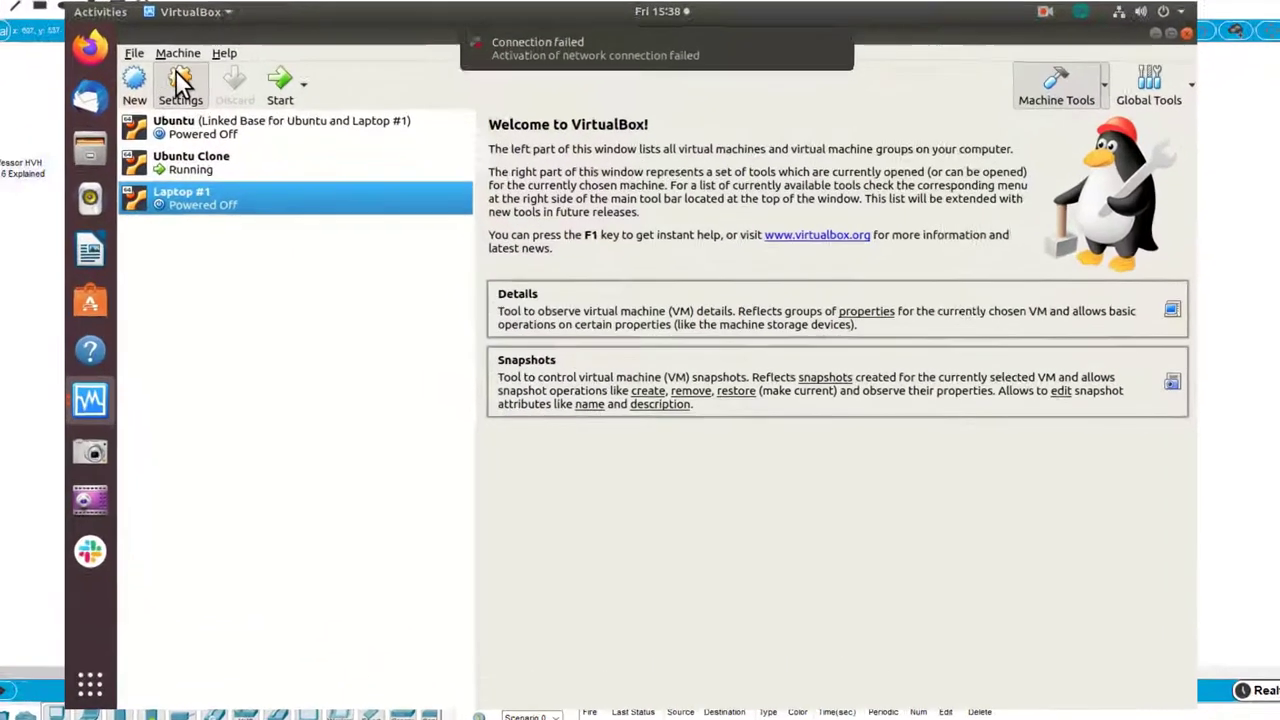
click(258, 128)
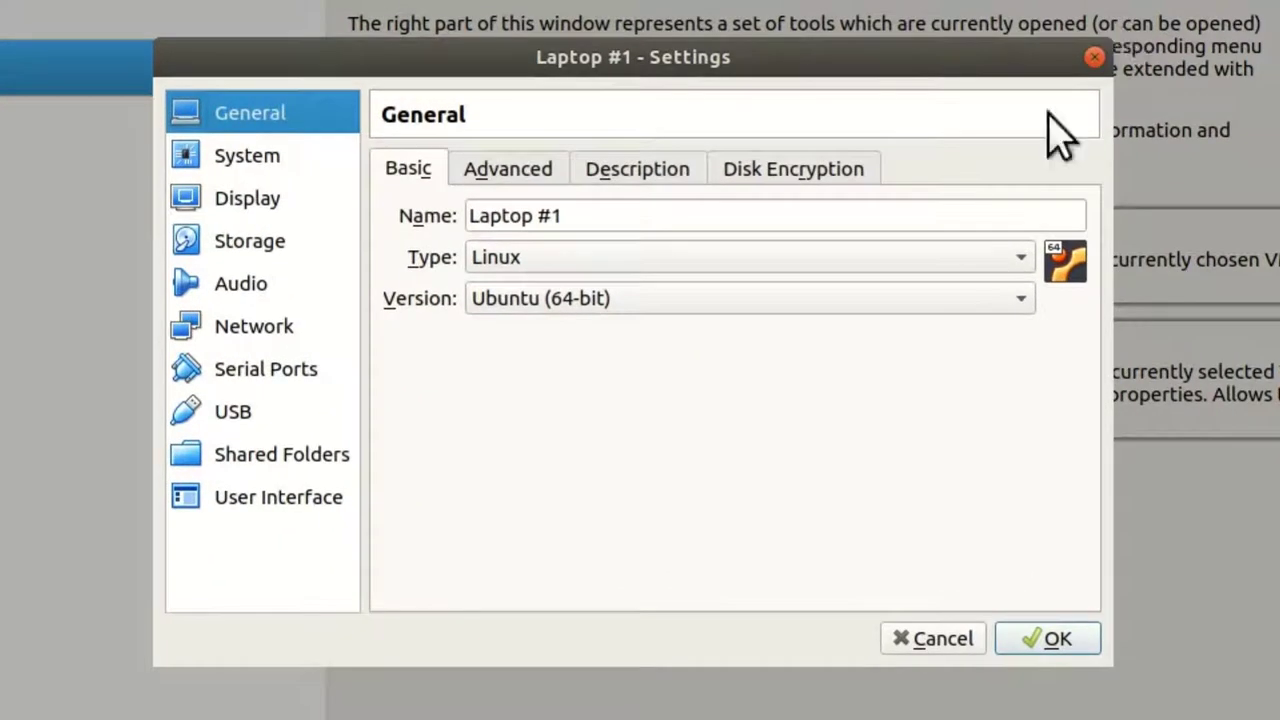
click(268, 318)
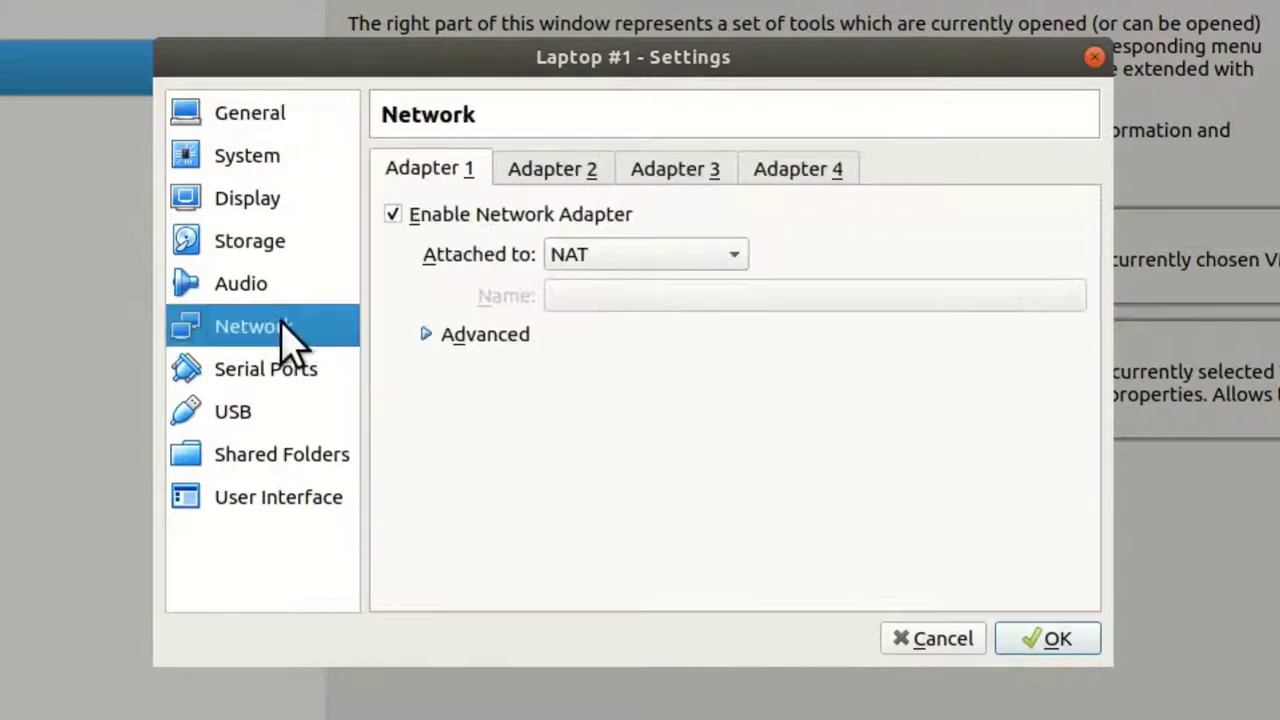
click(618, 256)
click(628, 318)
click(650, 300)
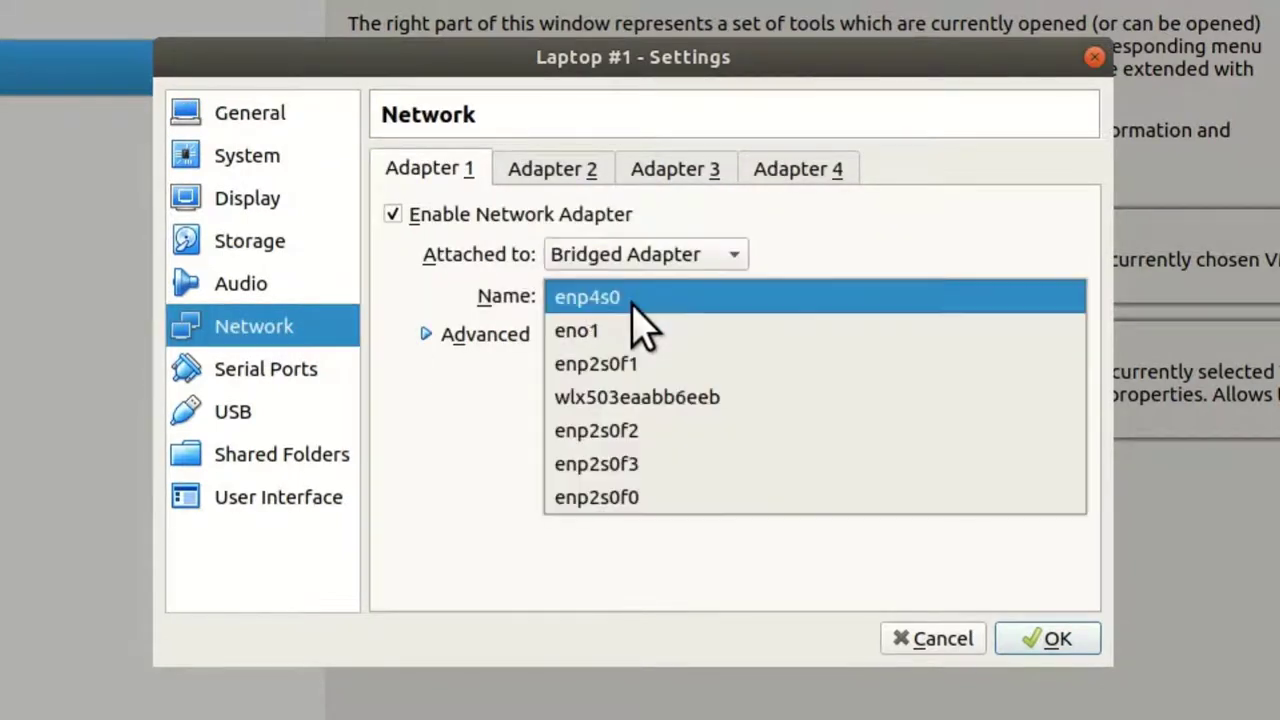
click(740, 365)
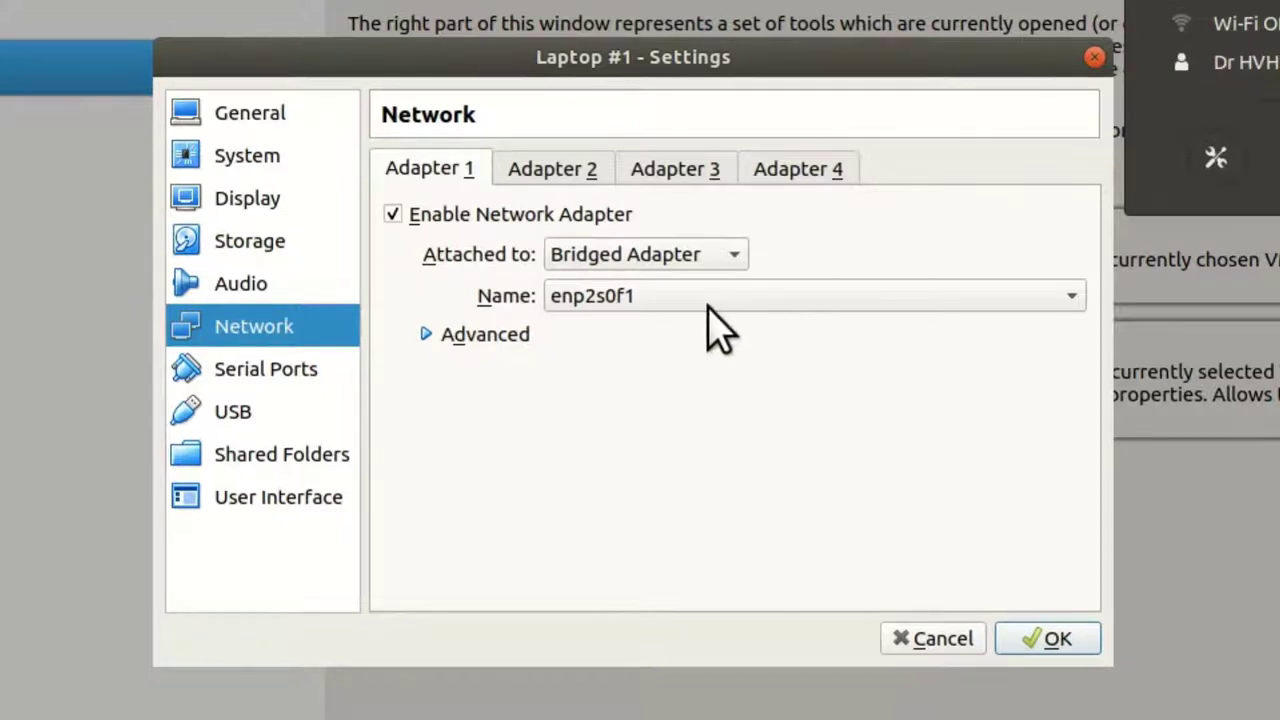
click(426, 334)
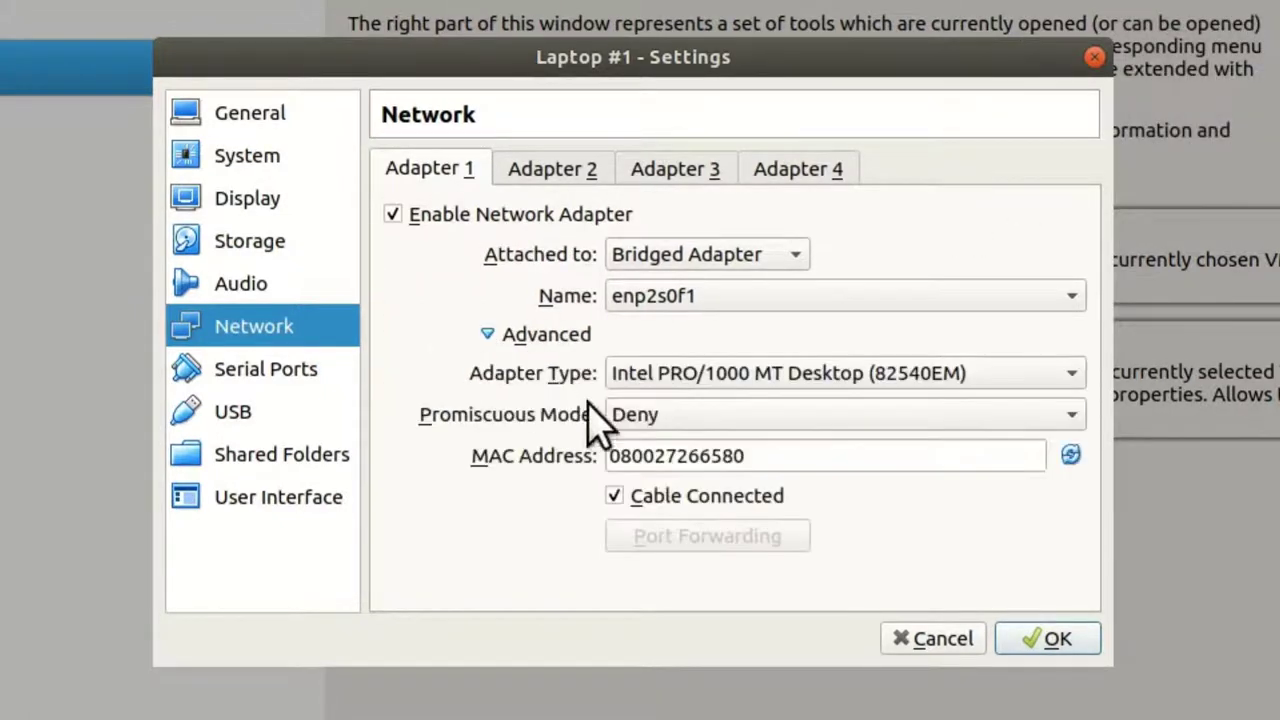
click(1068, 457)
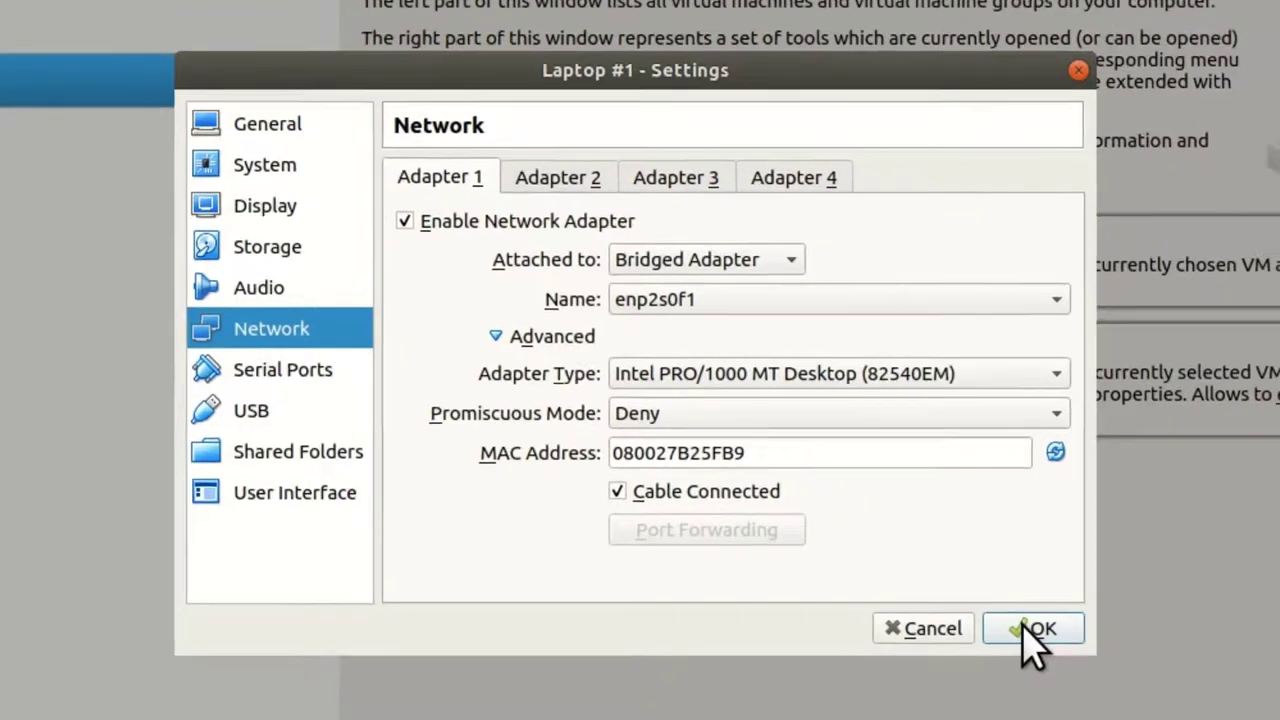
click(1048, 640)
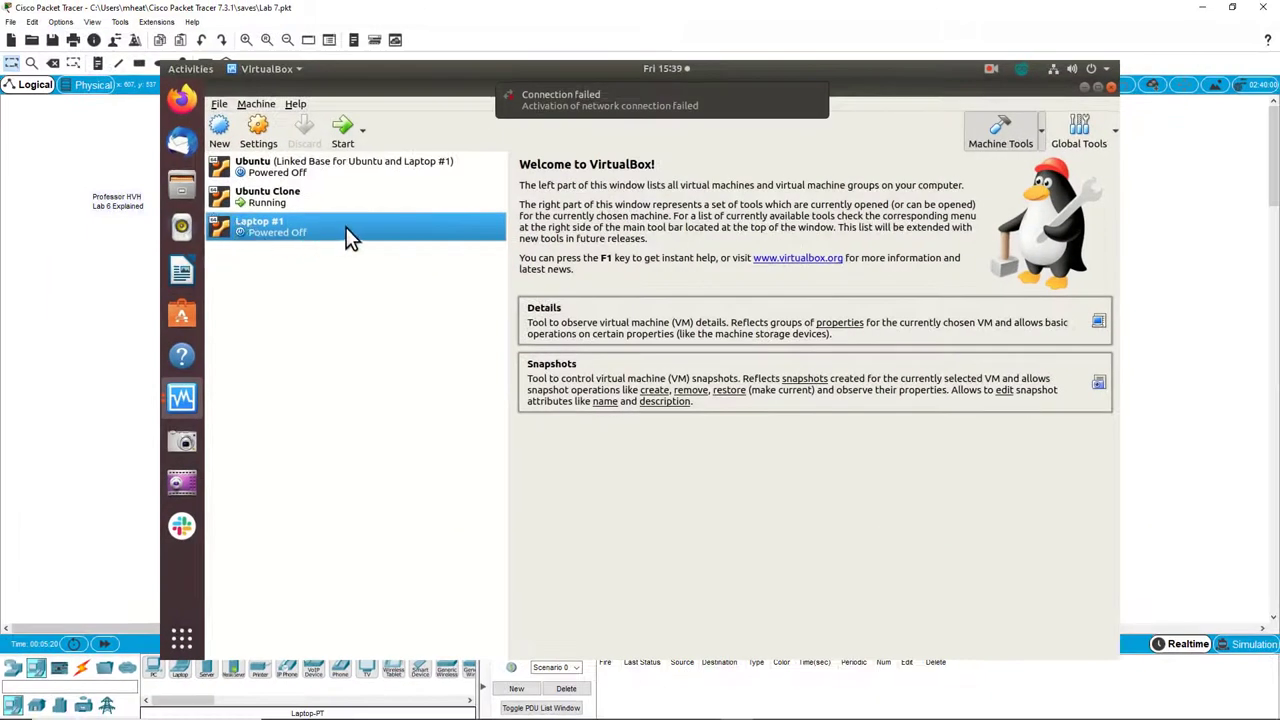
- Start the Laptop #1 virtual machine and let it boot to the Ubuntu desktop
click(343, 126)
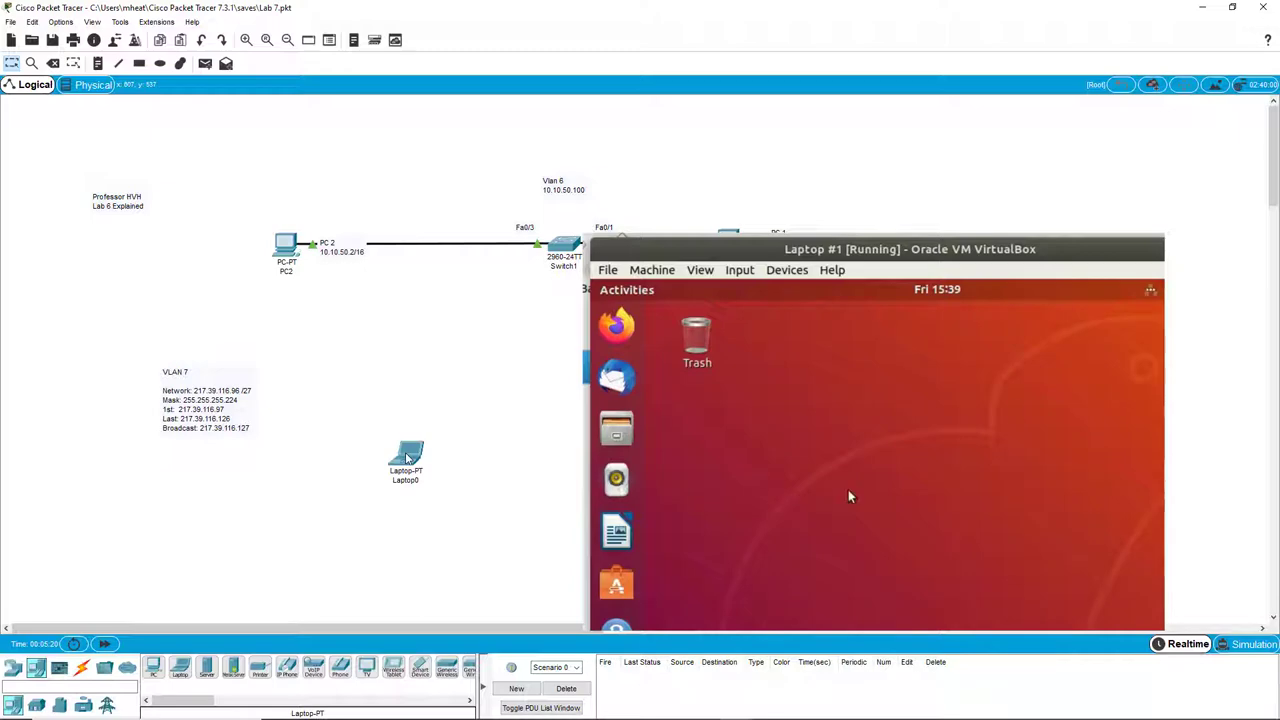
- Open Laptop0's IP Configuration alongside the Ubuntu VM's wired connection settings
click(1153, 288)
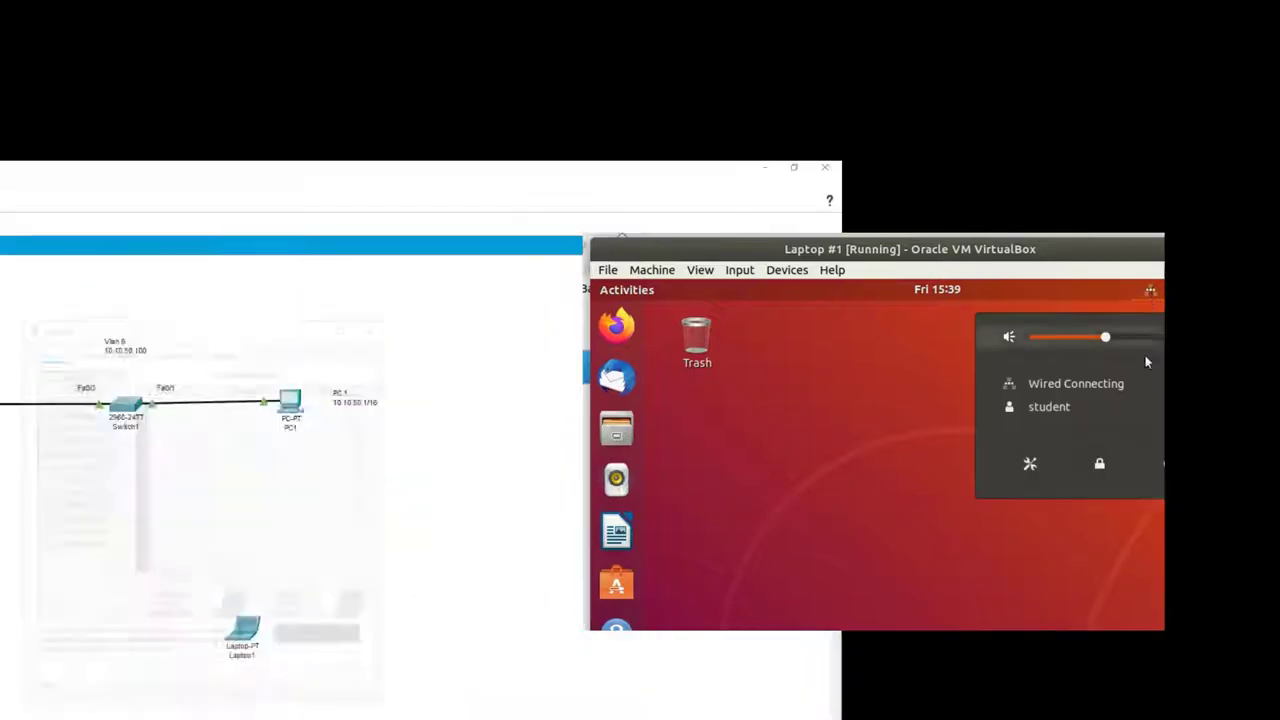
click(1145, 388)
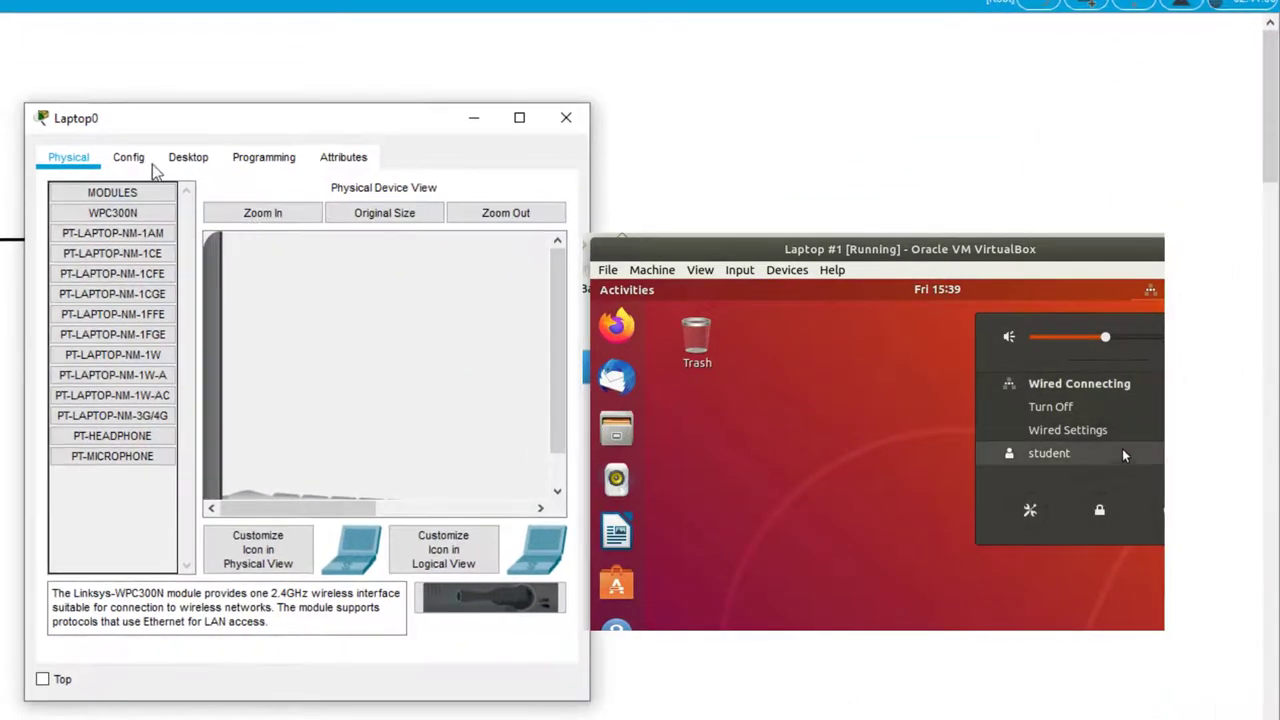
click(128, 157)
click(1112, 433)
click(194, 167)
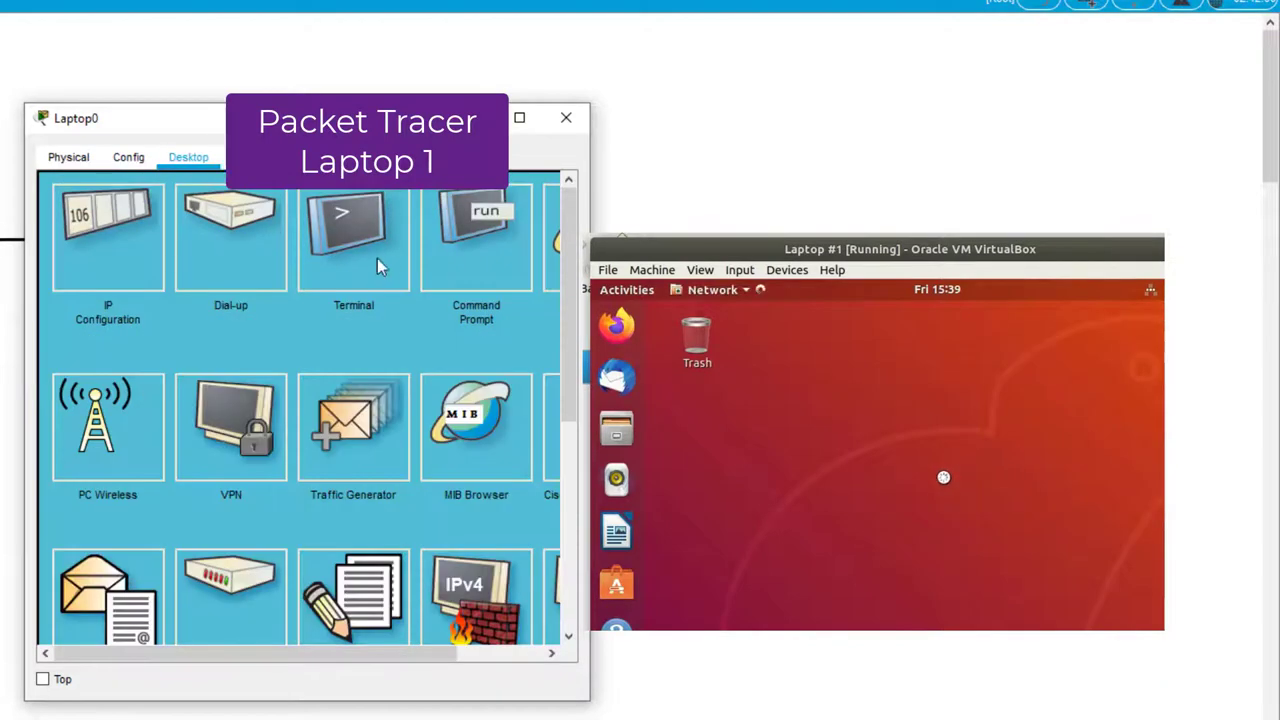
click(104, 240)
click(226, 299)
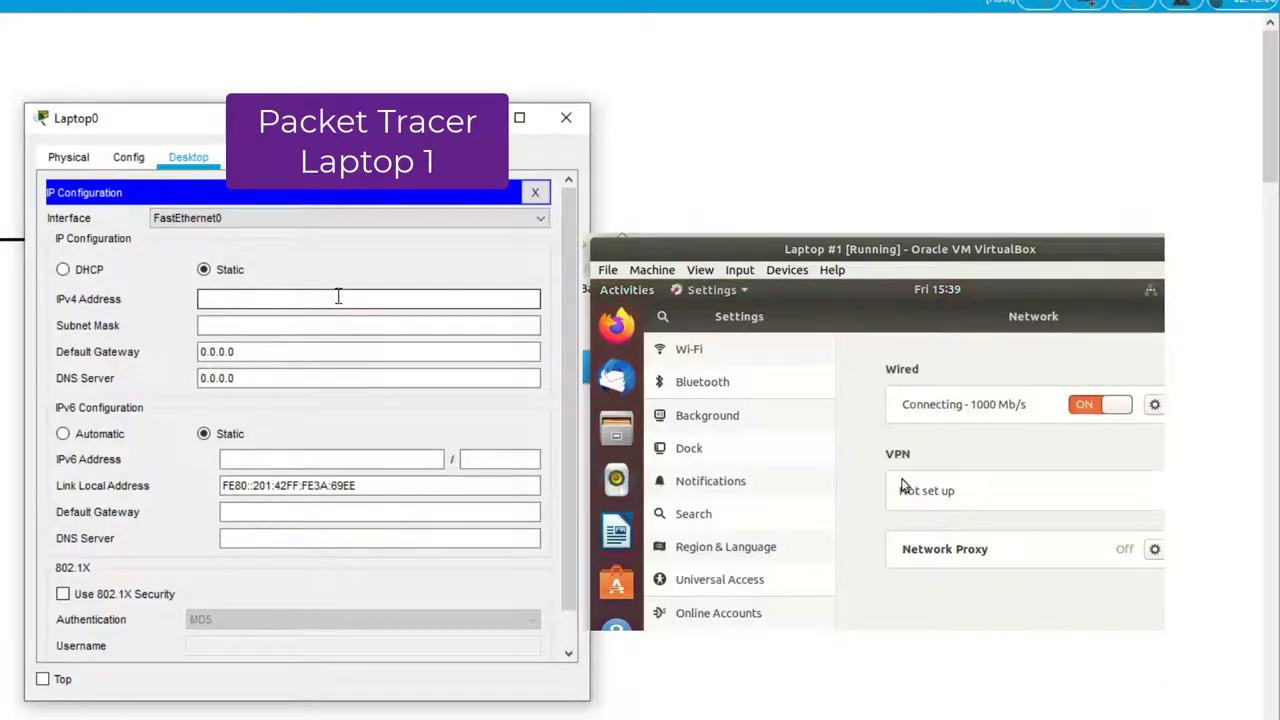
click(1154, 404)
- Enter 217.39.116.97 and switch the VM's IPv4 to manual addressing
text(217)
click(833, 427)
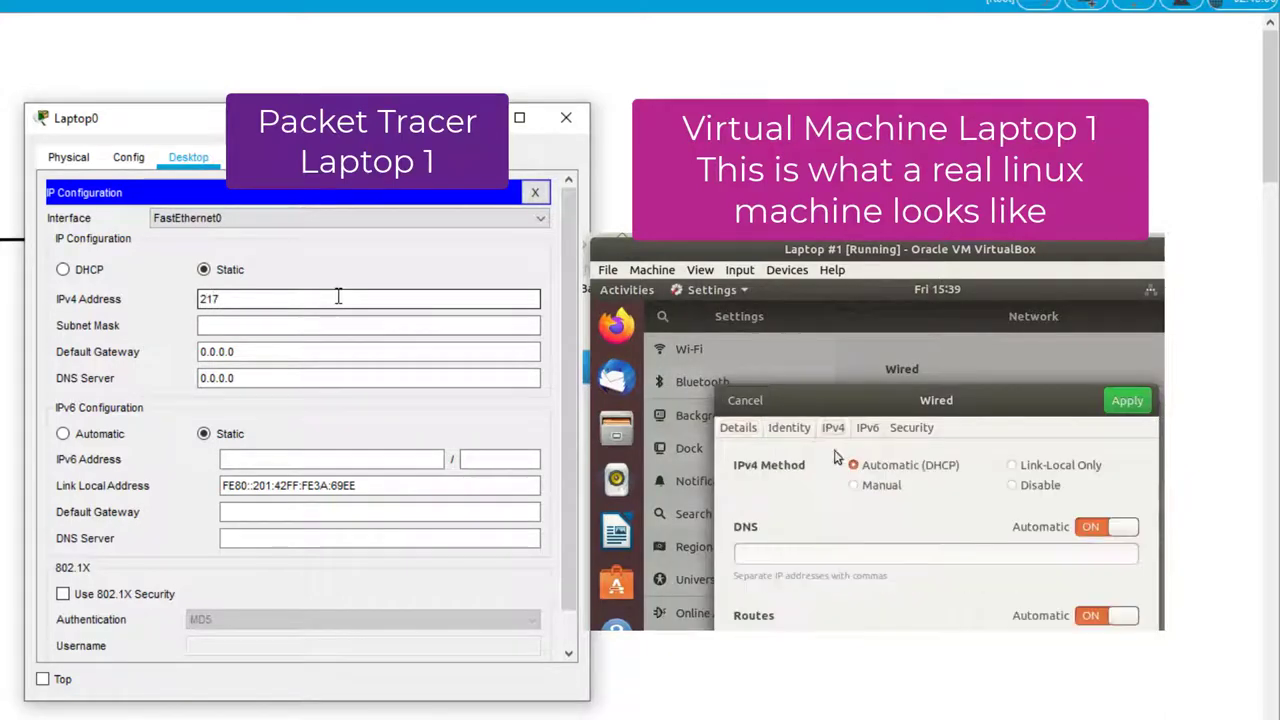
click(853, 486)
text(.39)
click(801, 560)
text(.1162.17)
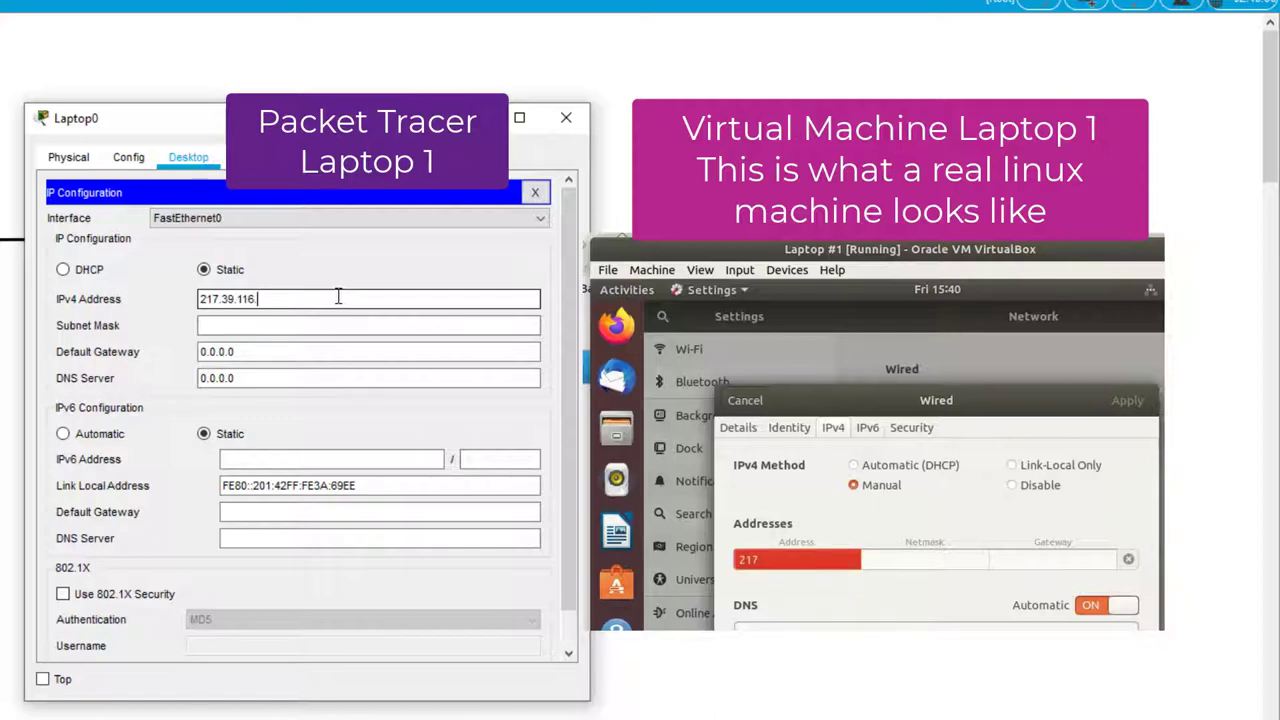
text(97.39)
- Set Laptop0's mask to 255.255.255.224 and the VM's netmask to 27
key(Tab)
text(11)
key(End)
text(6.)
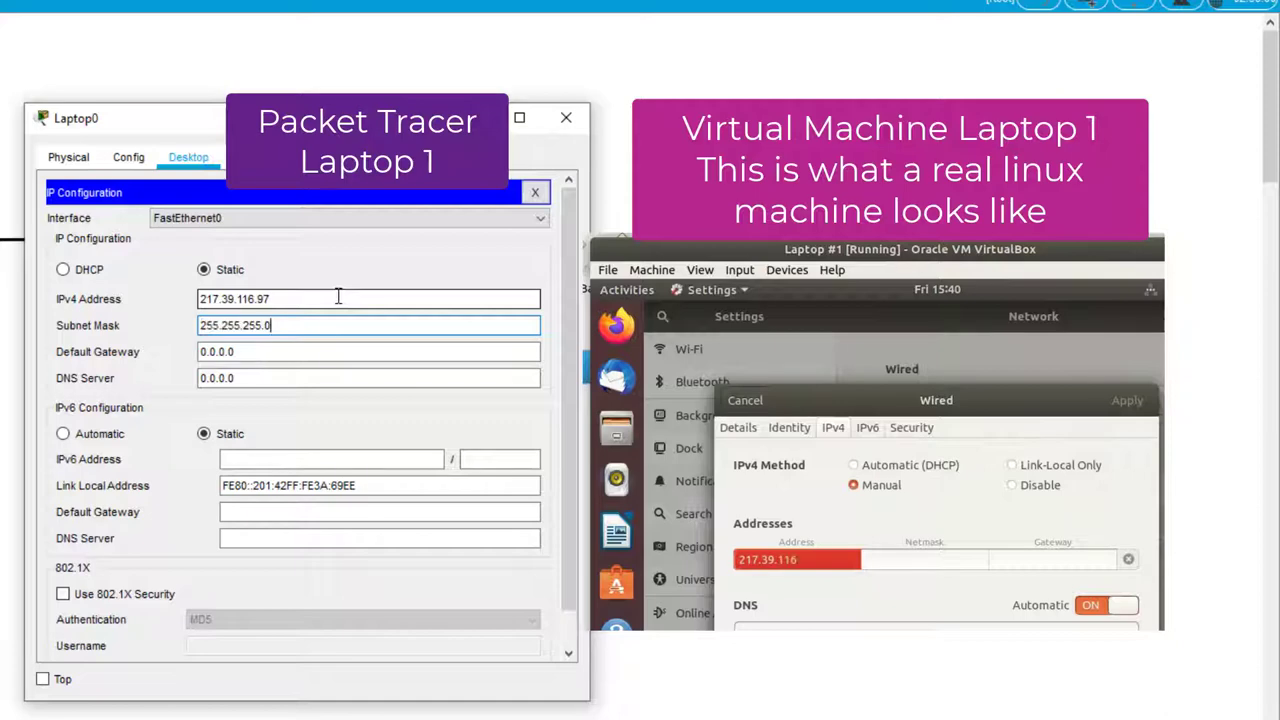
key(BackSpace)
text(97)
key(Tab)
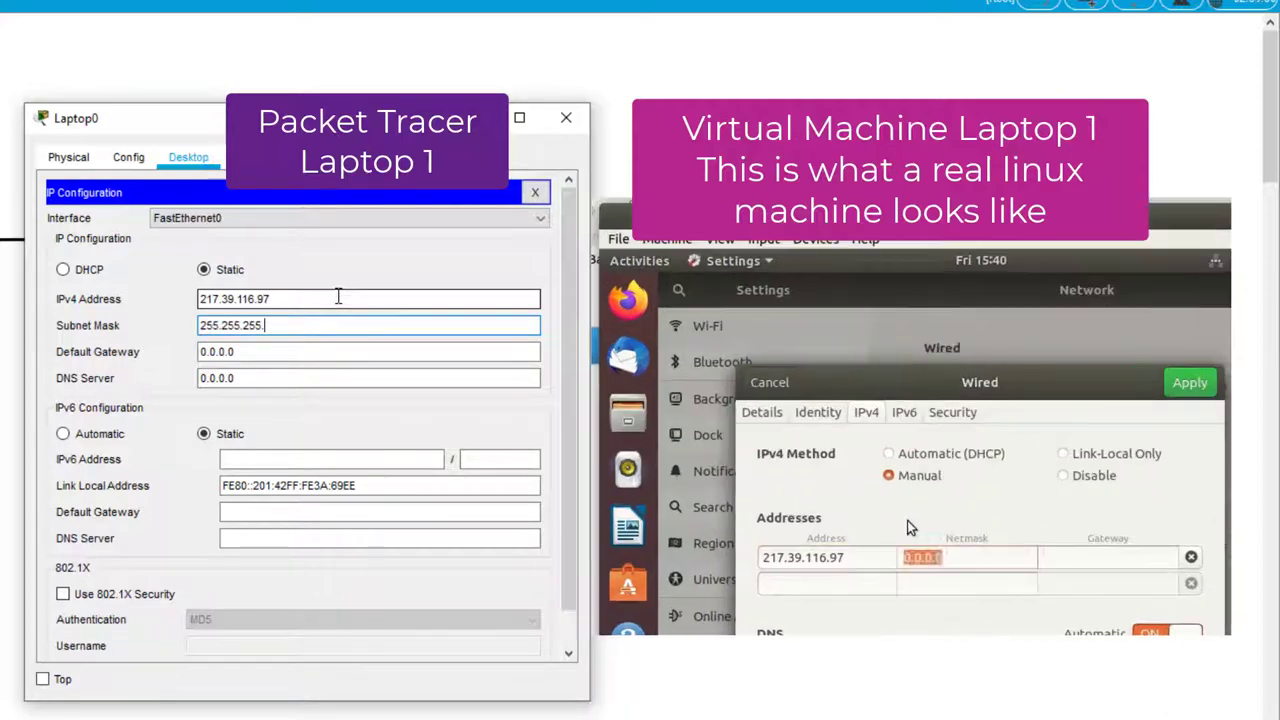
text(27224)
- Apply the VM's IPv4 settings, confirm the /27 netmask, and close Laptop0's IP panel
click(1187, 388)
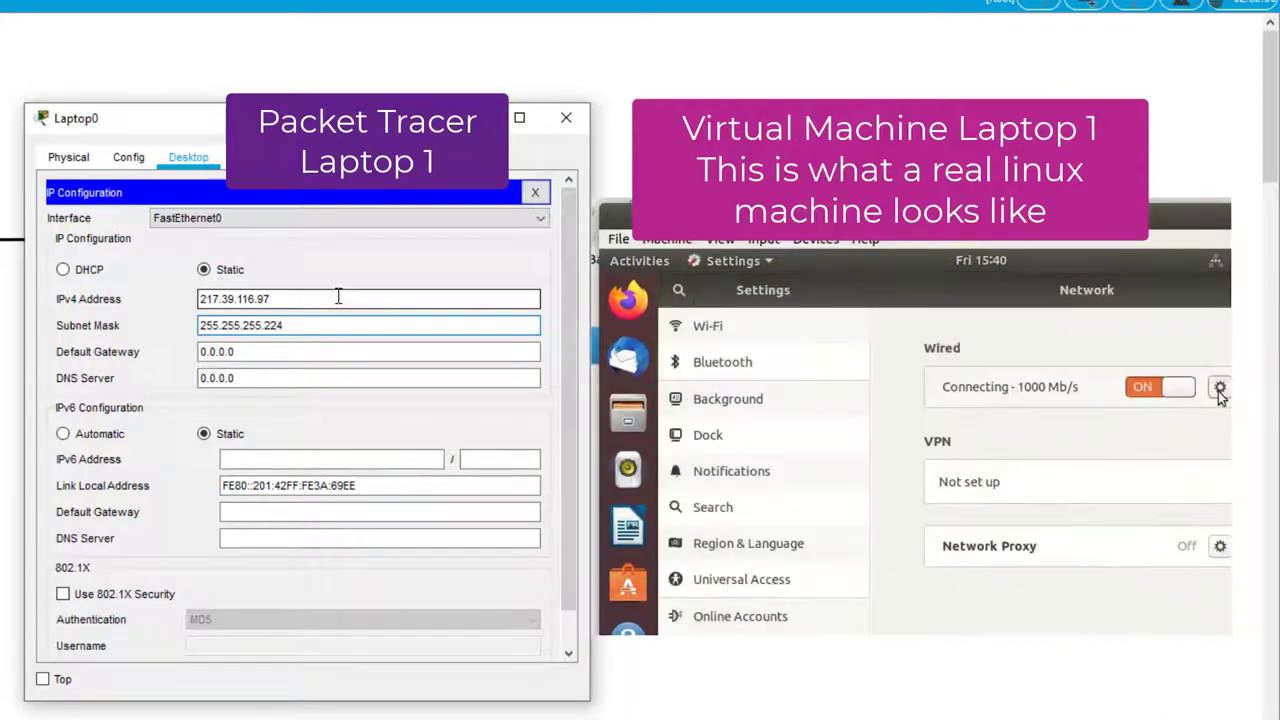
click(1221, 390)
click(862, 414)
click(1190, 383)
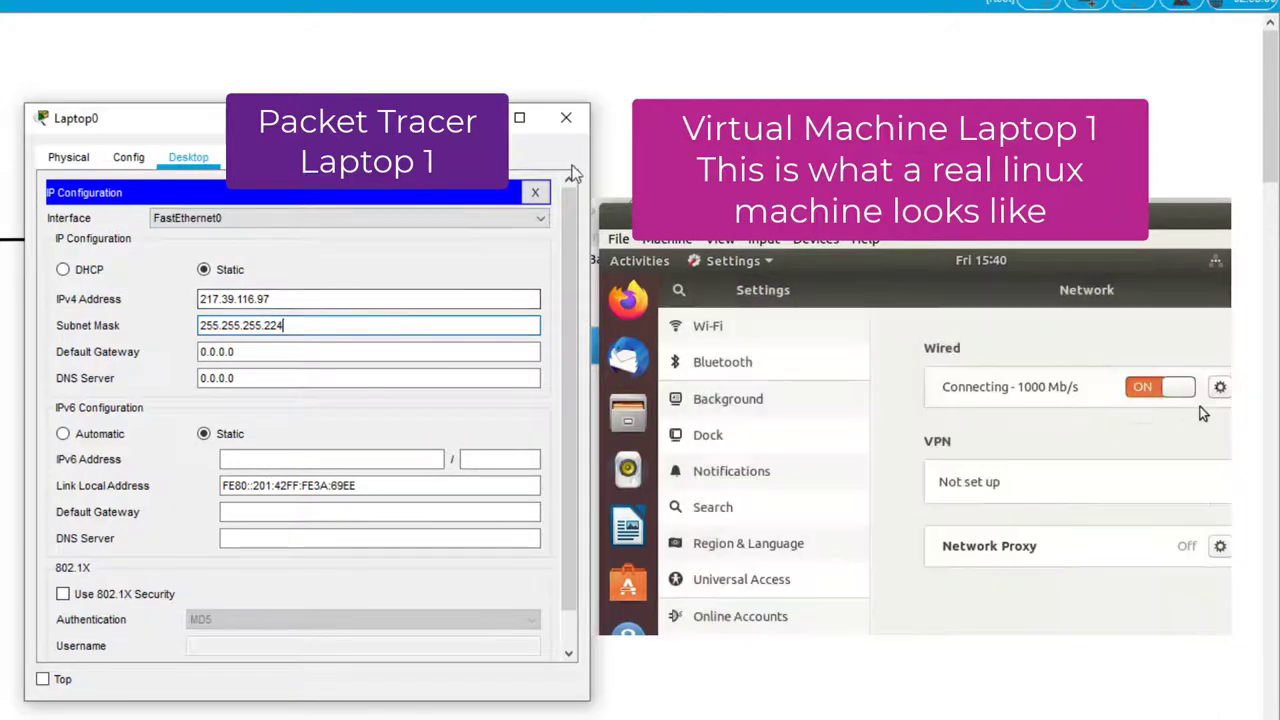
click(535, 192)
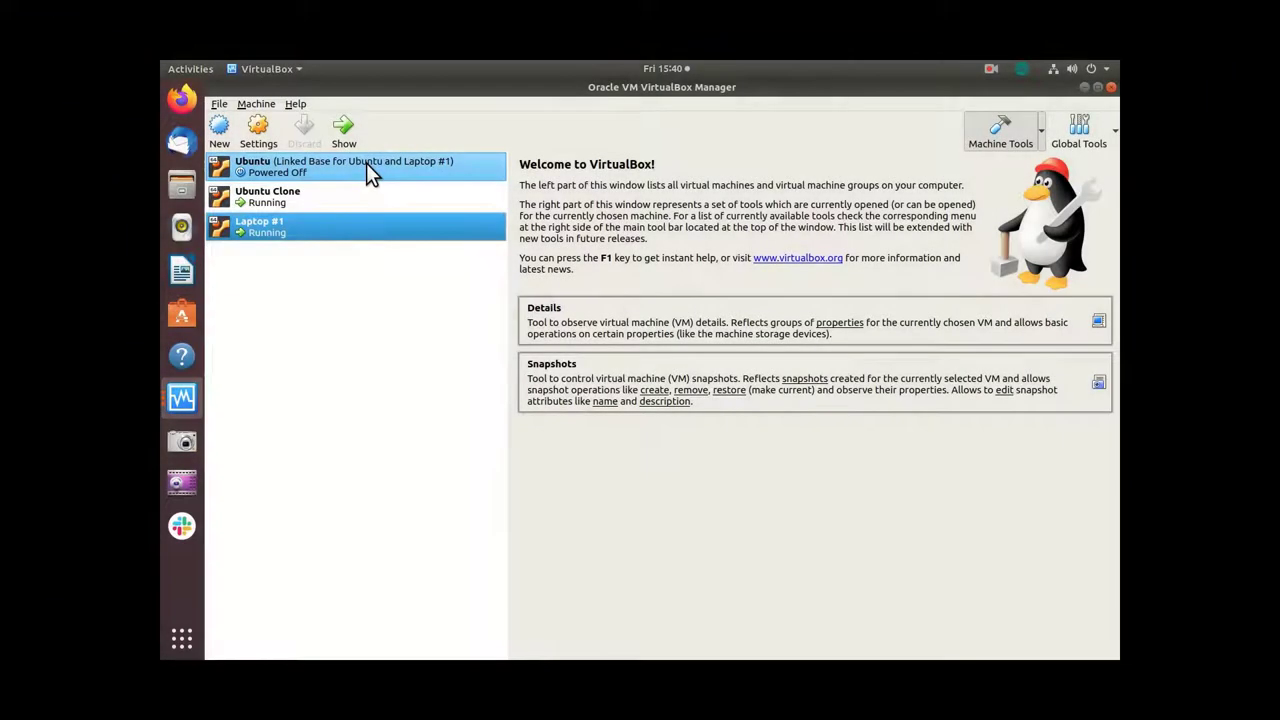
- Clone the Ubuntu VM as a linked clone named 'Laptop #2'
right_click(366, 163)
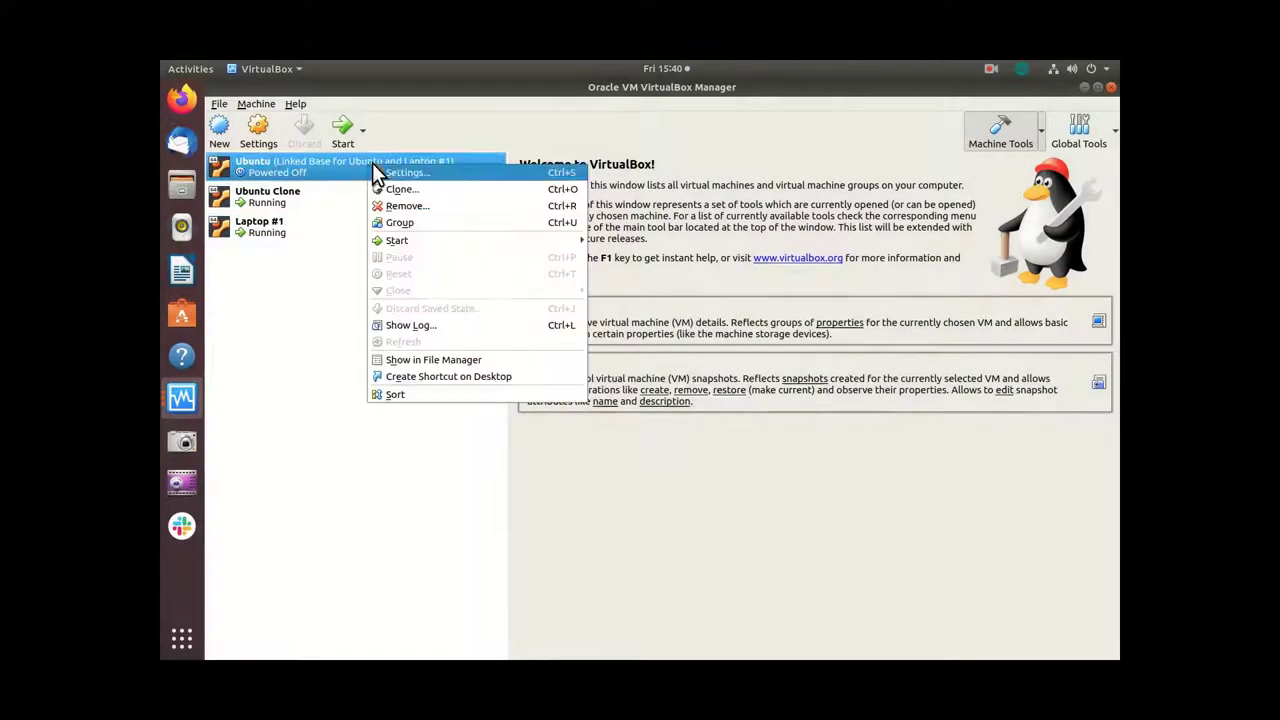
click(430, 186)
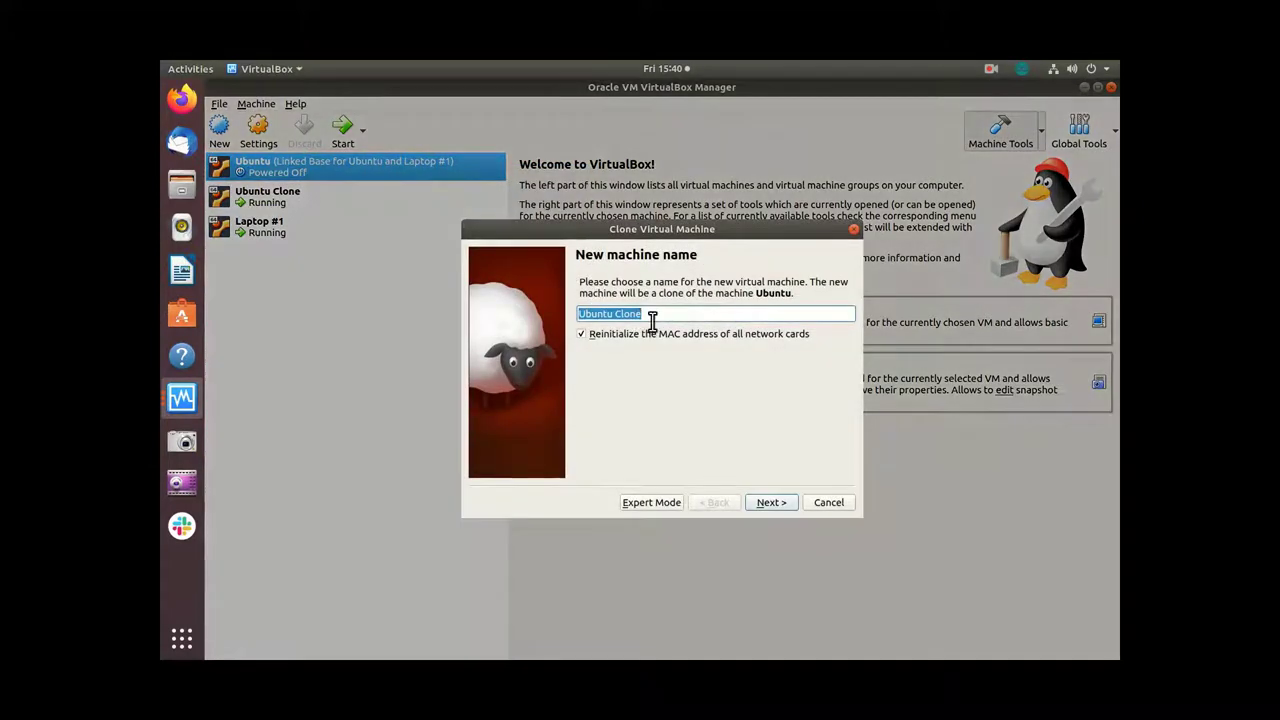
text(La)
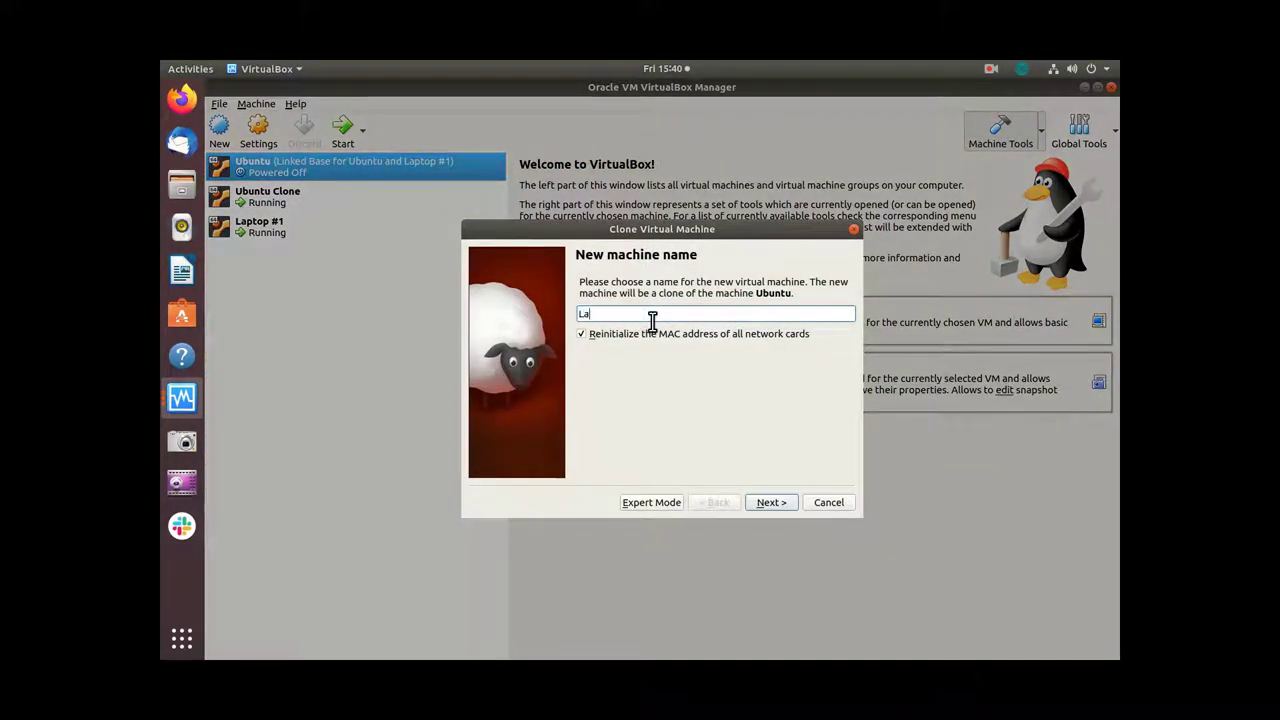
text(ptop #2)
click(779, 501)
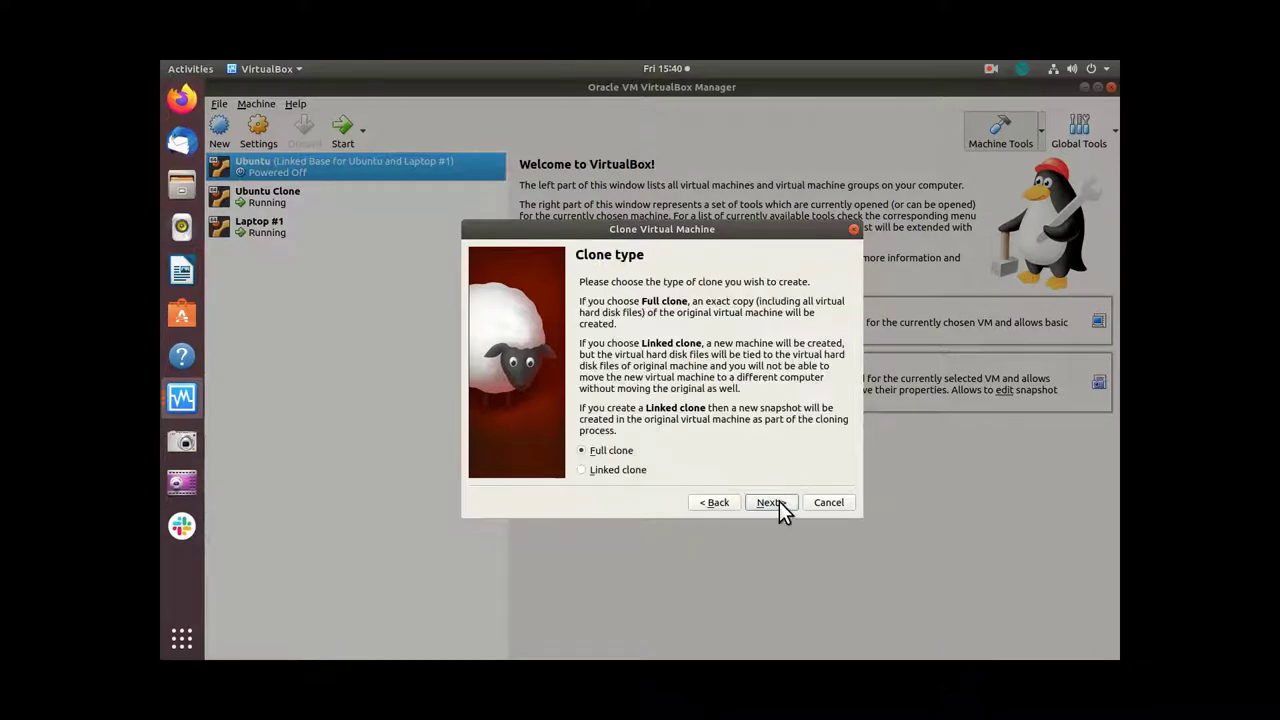
click(636, 474)
click(768, 503)
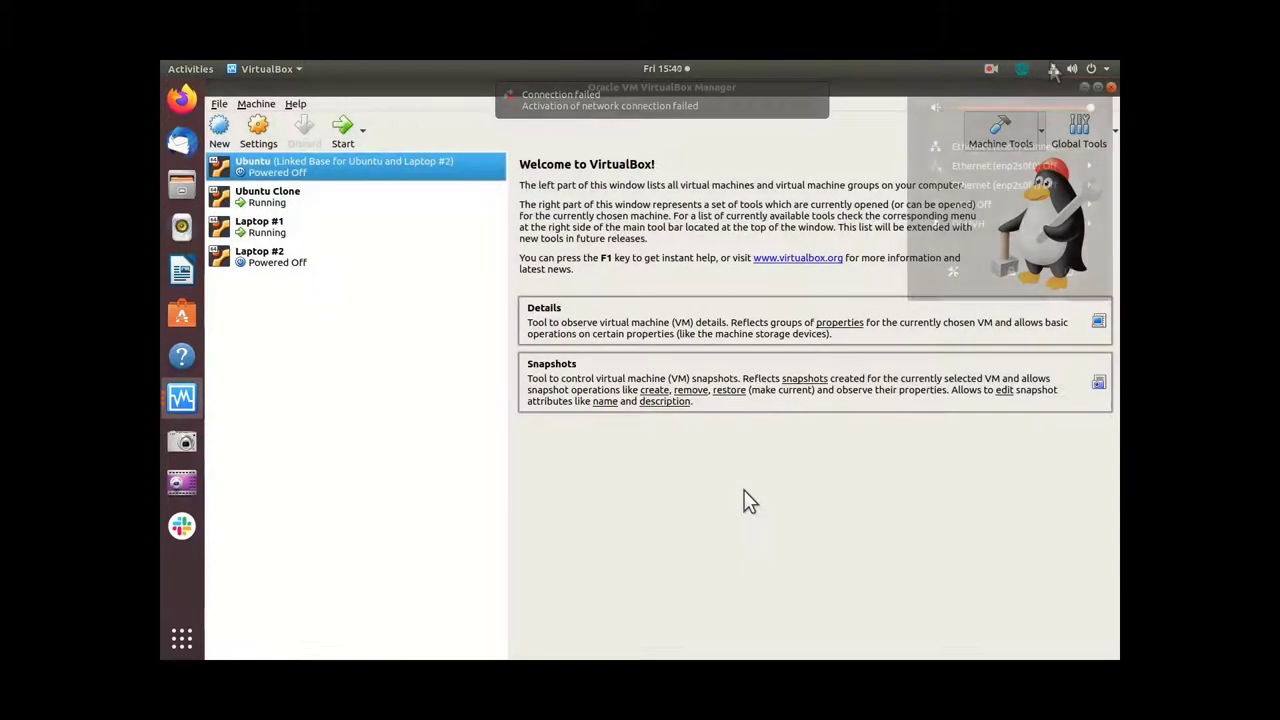
click(1050, 62)
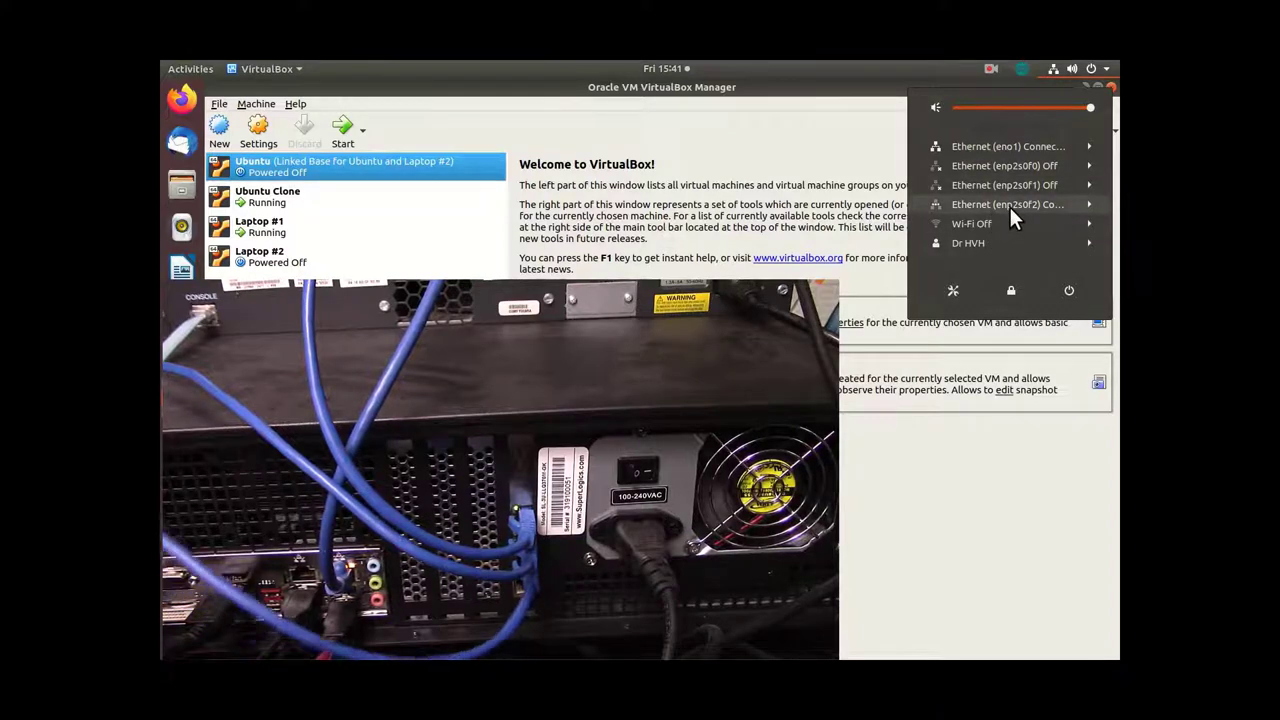
- Select the Laptop #2 machine and open its settings
click(278, 262)
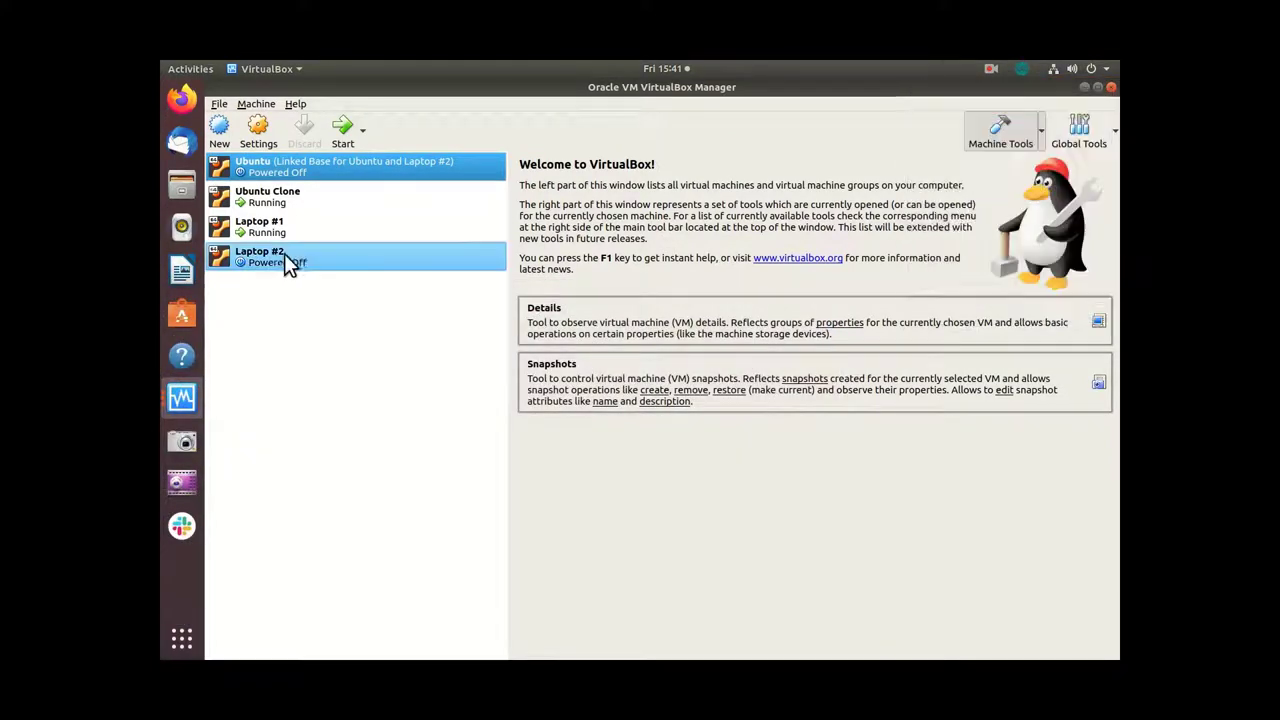
click(258, 135)
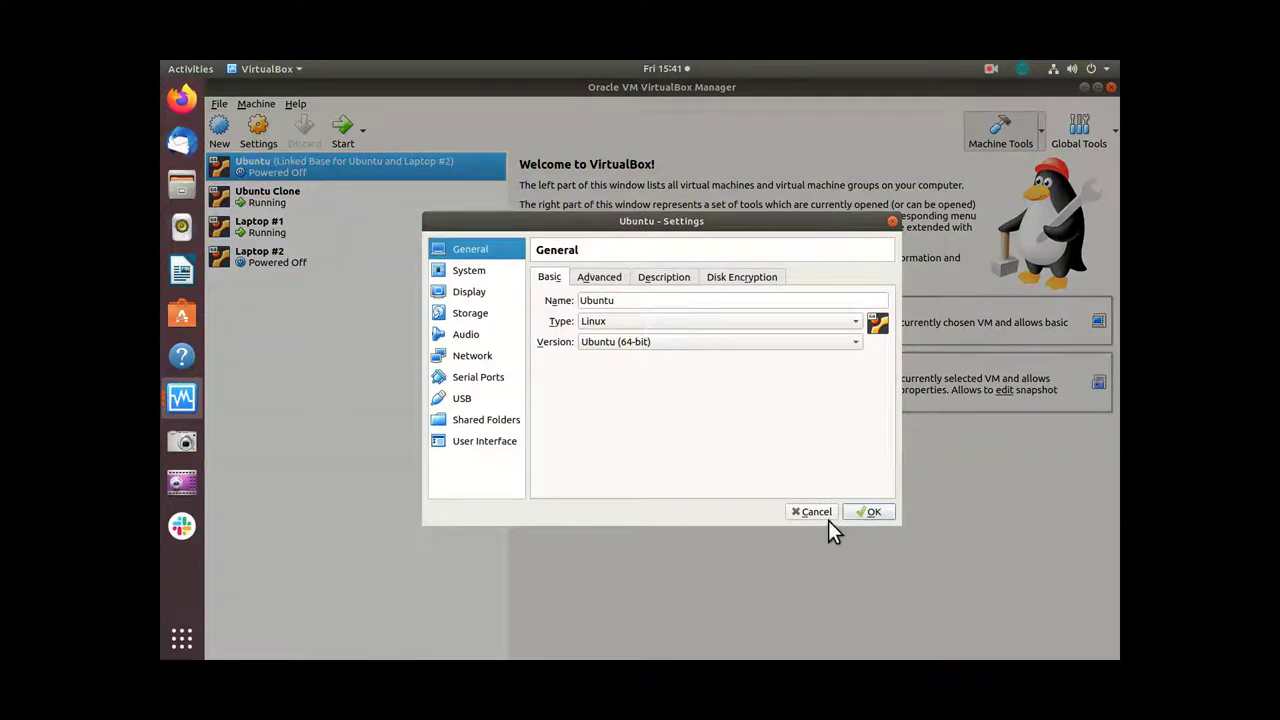
click(826, 516)
click(350, 256)
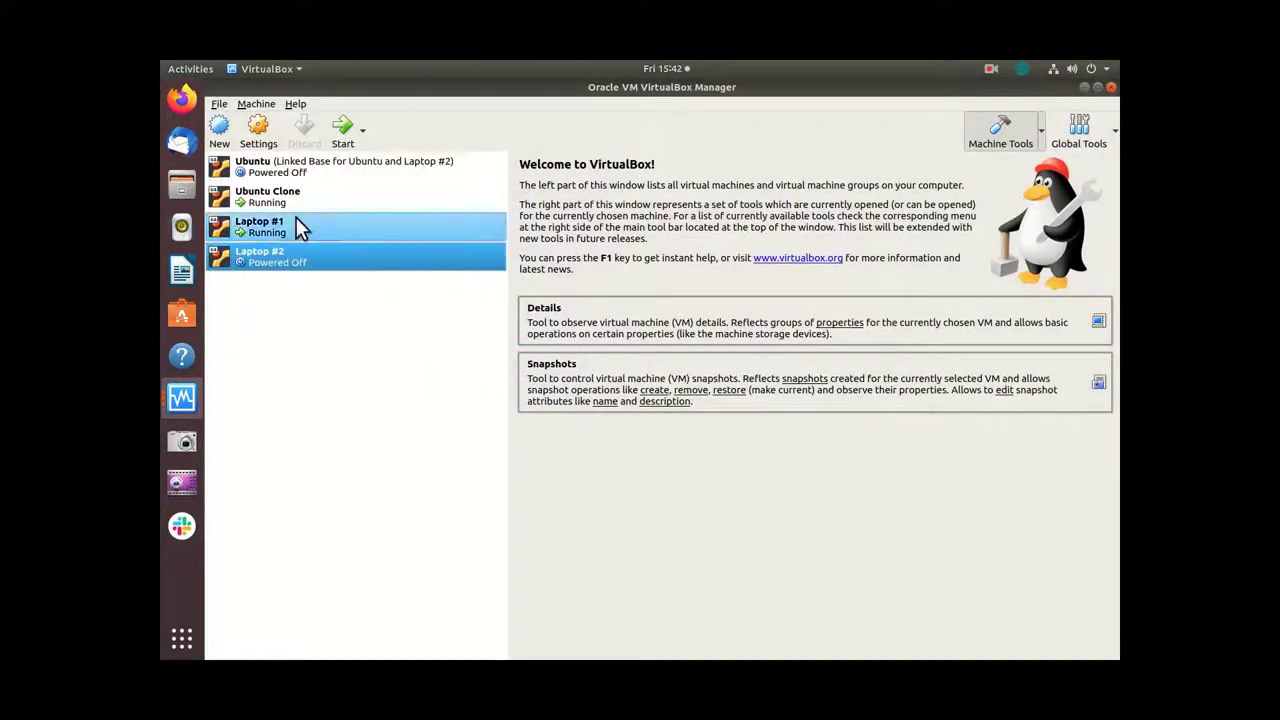
click(274, 142)
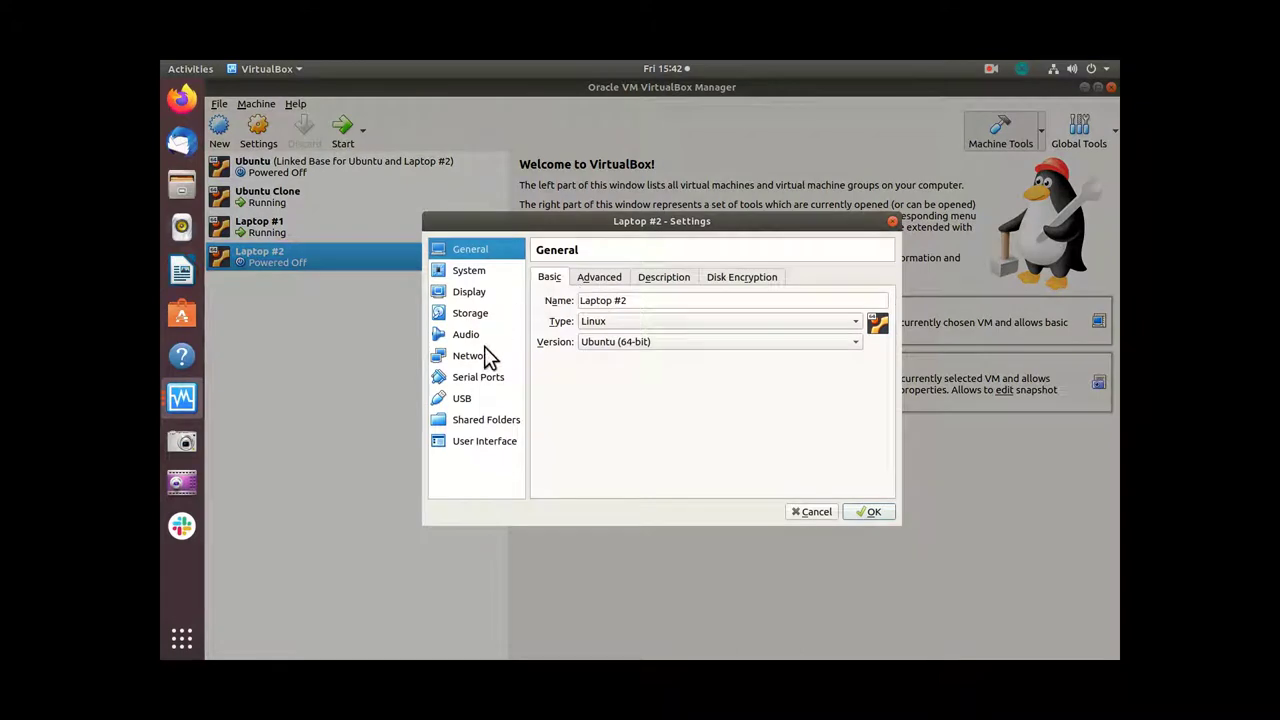
- Bridge Laptop #2's adapter to enp2s0f2 with a new MAC address, save, and start it
click(487, 357)
click(646, 322)
click(652, 355)
click(653, 346)
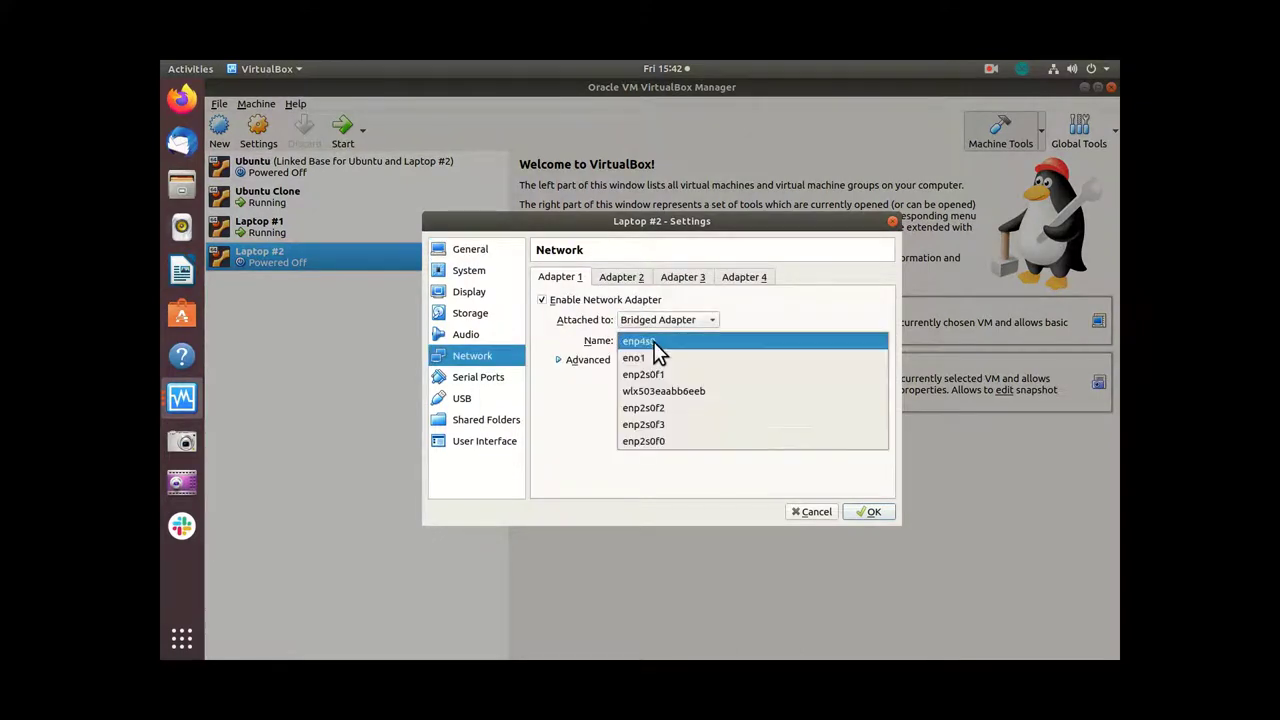
click(677, 408)
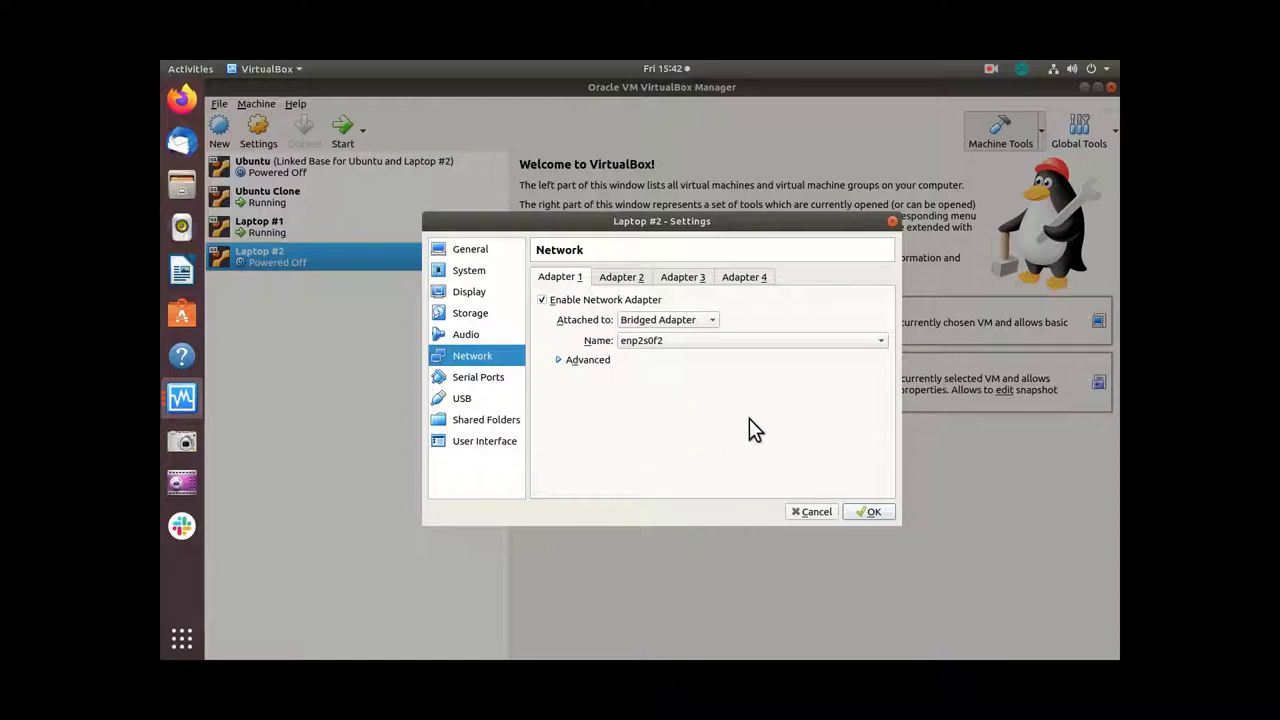
click(585, 360)
click(881, 420)
click(881, 420)
click(881, 420)
click(881, 420)
click(870, 512)
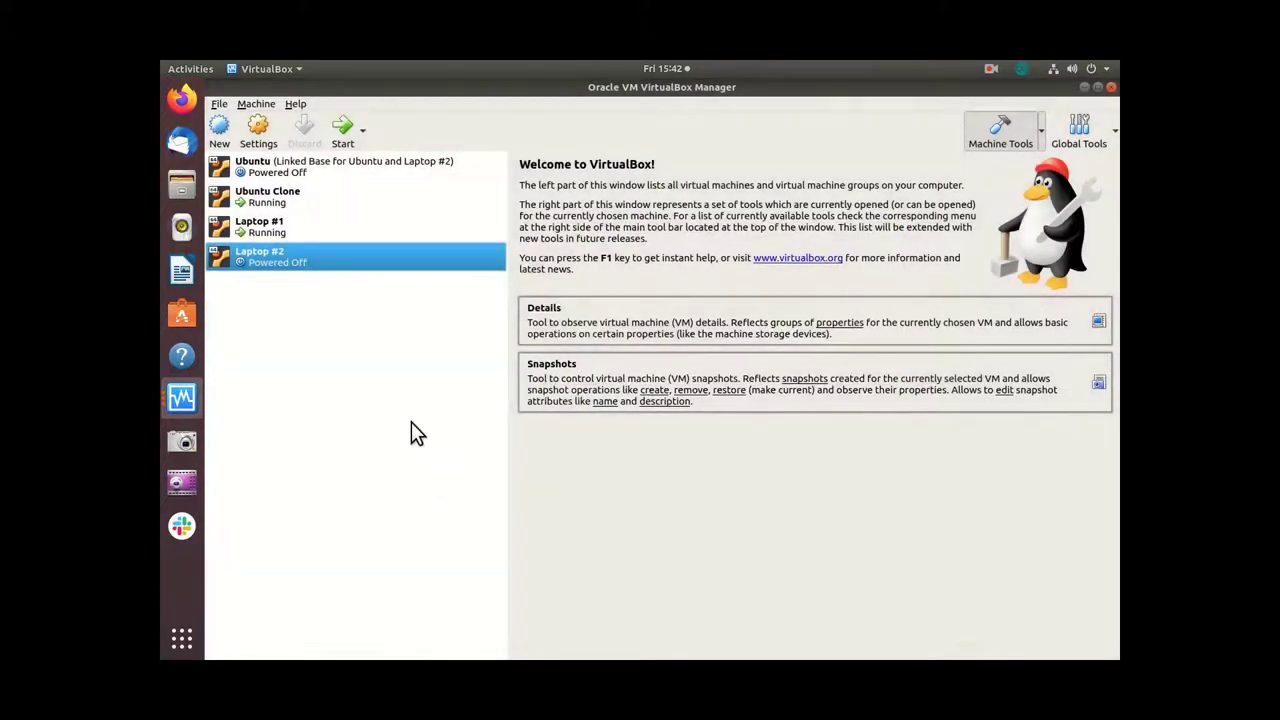
click(342, 130)
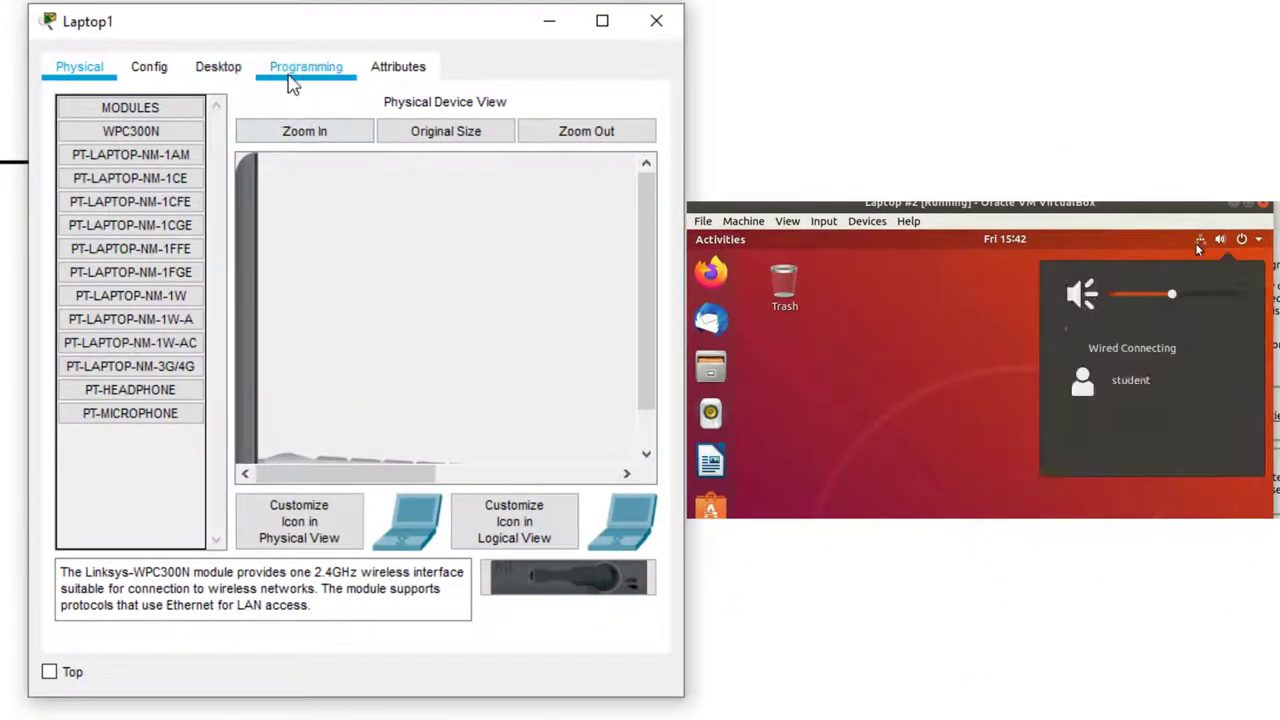
- Set Laptop1's IP Configuration to 217.39.116.98 / 255.255.255.224 and close its window
click(289, 79)
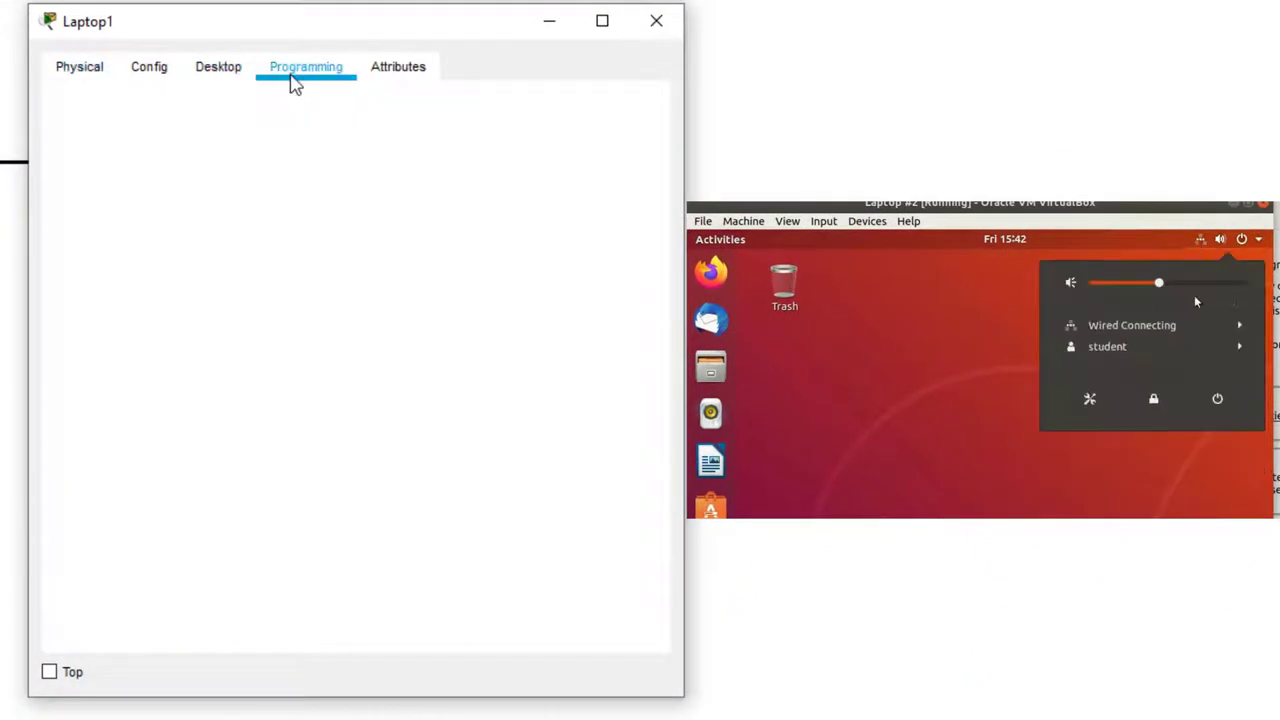
click(229, 78)
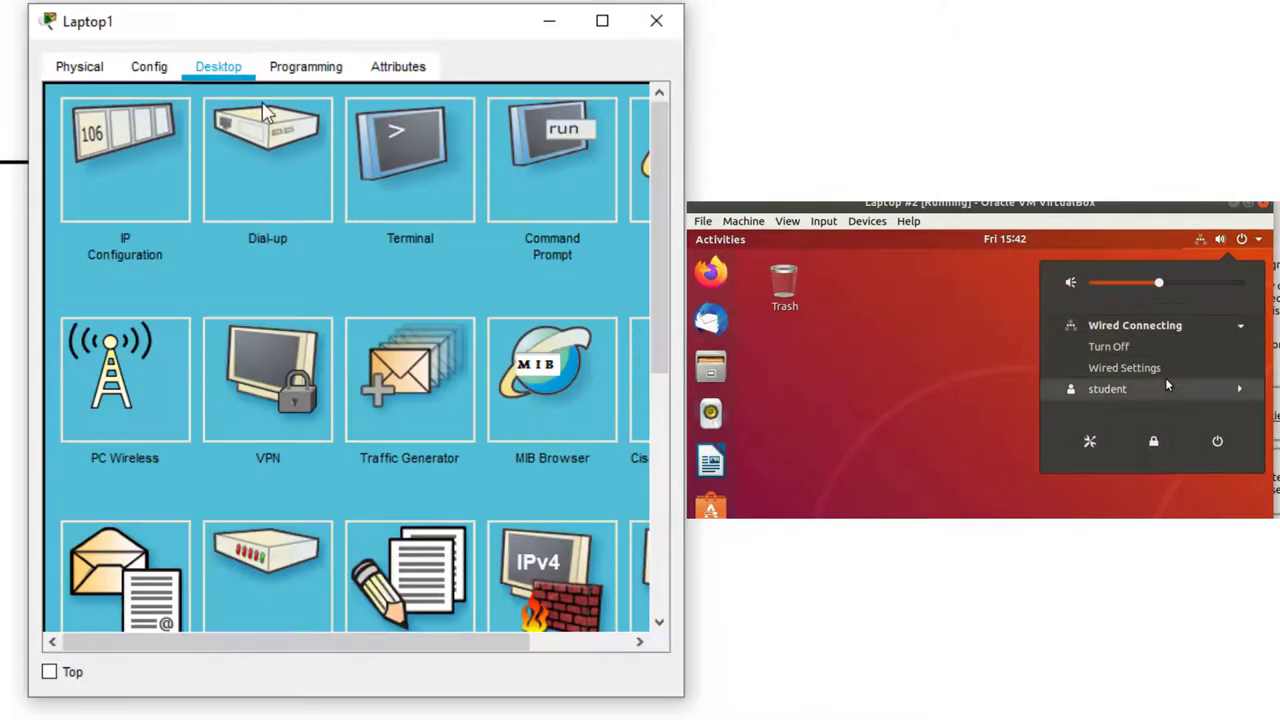
click(86, 180)
click(257, 231)
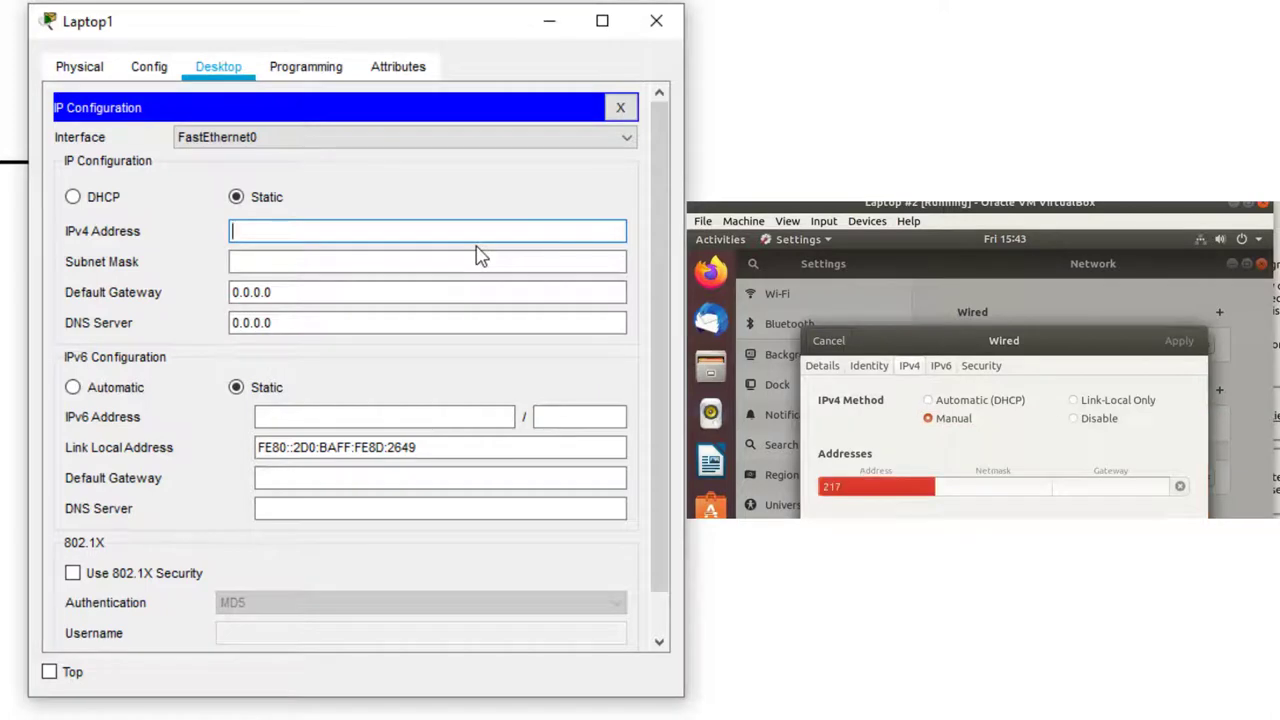
text(217.39.116.)
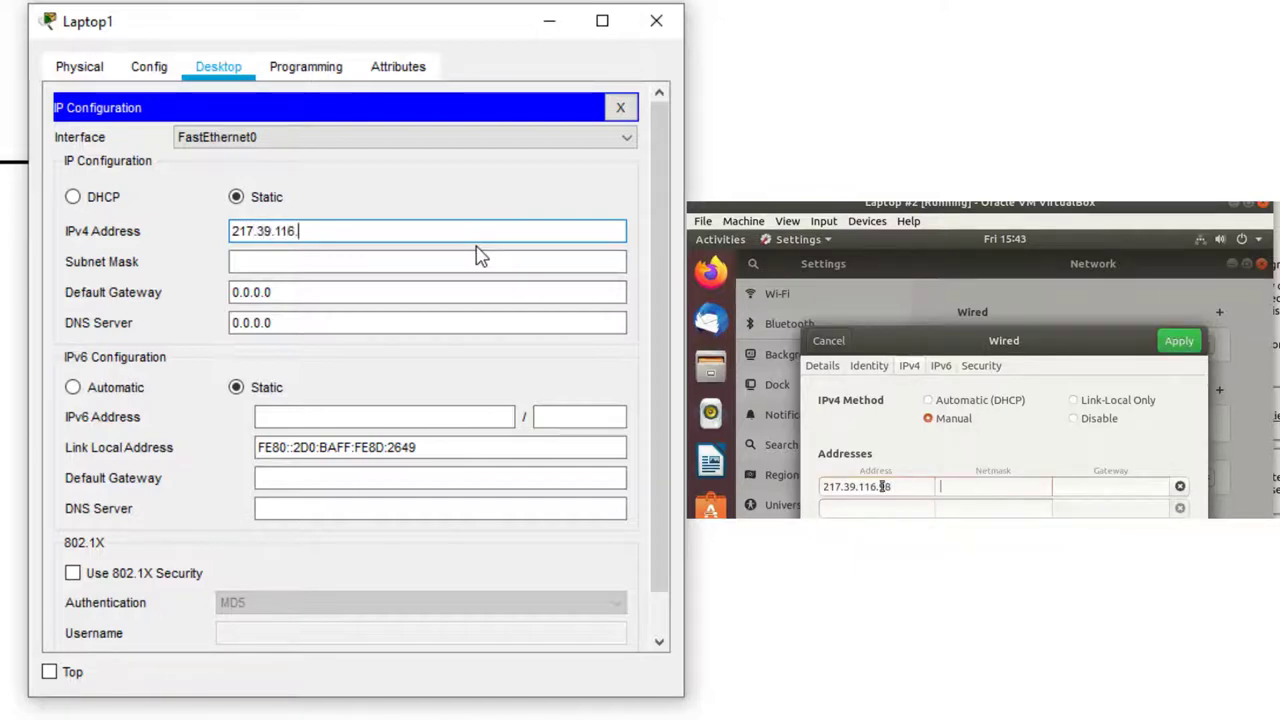
text(98)
key(Tab)
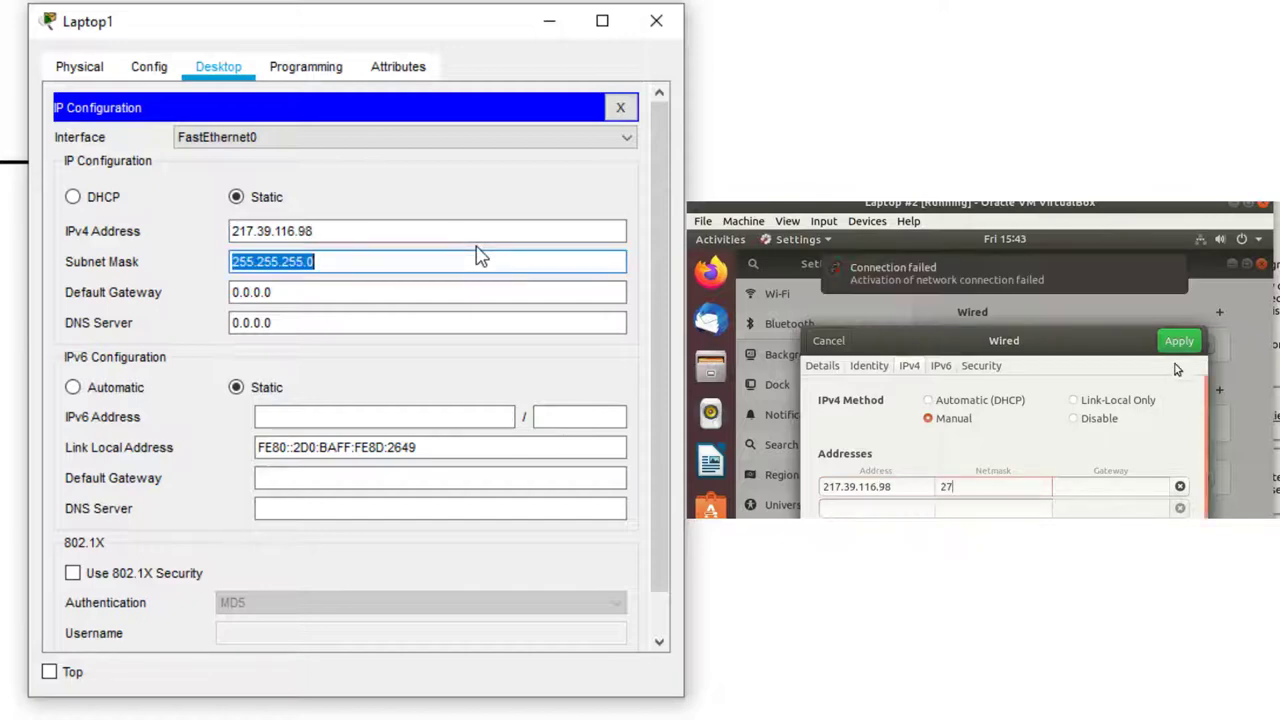
click(478, 257)
key(BackSpace)
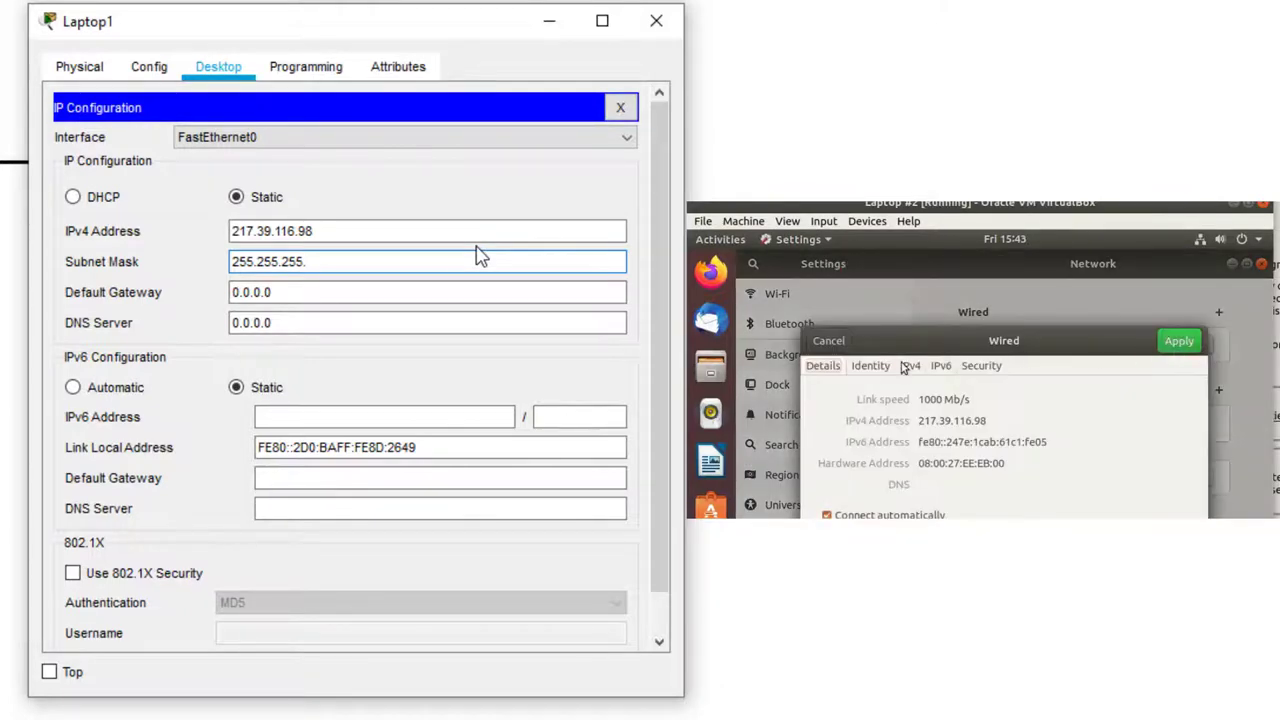
text(224)
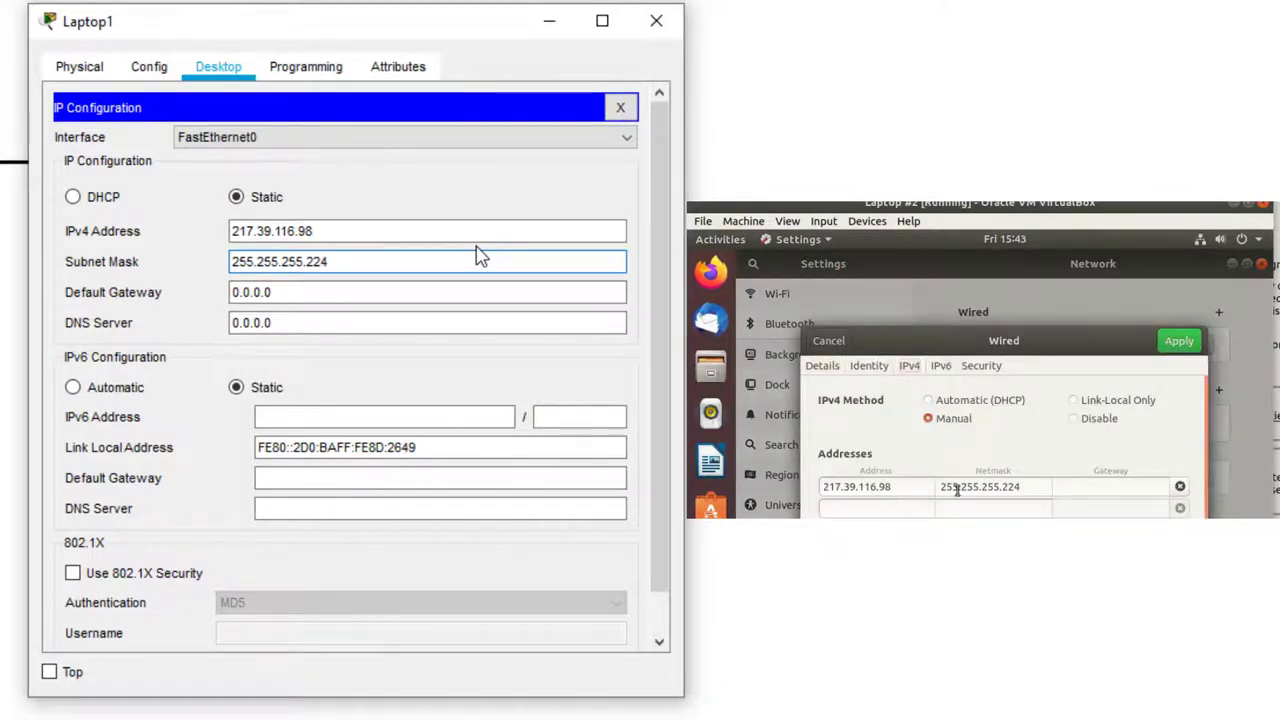
click(620, 108)
click(656, 20)
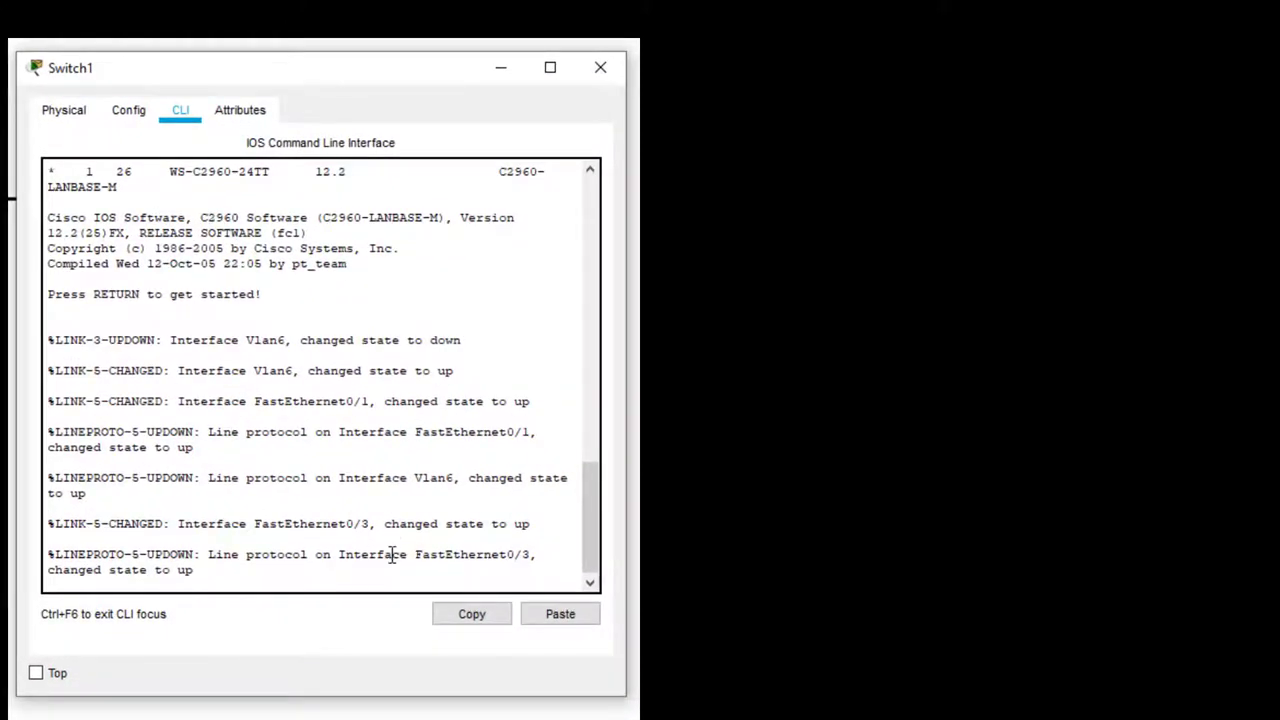
- Run enable and then config t on Switch1's CLI
key(Return)
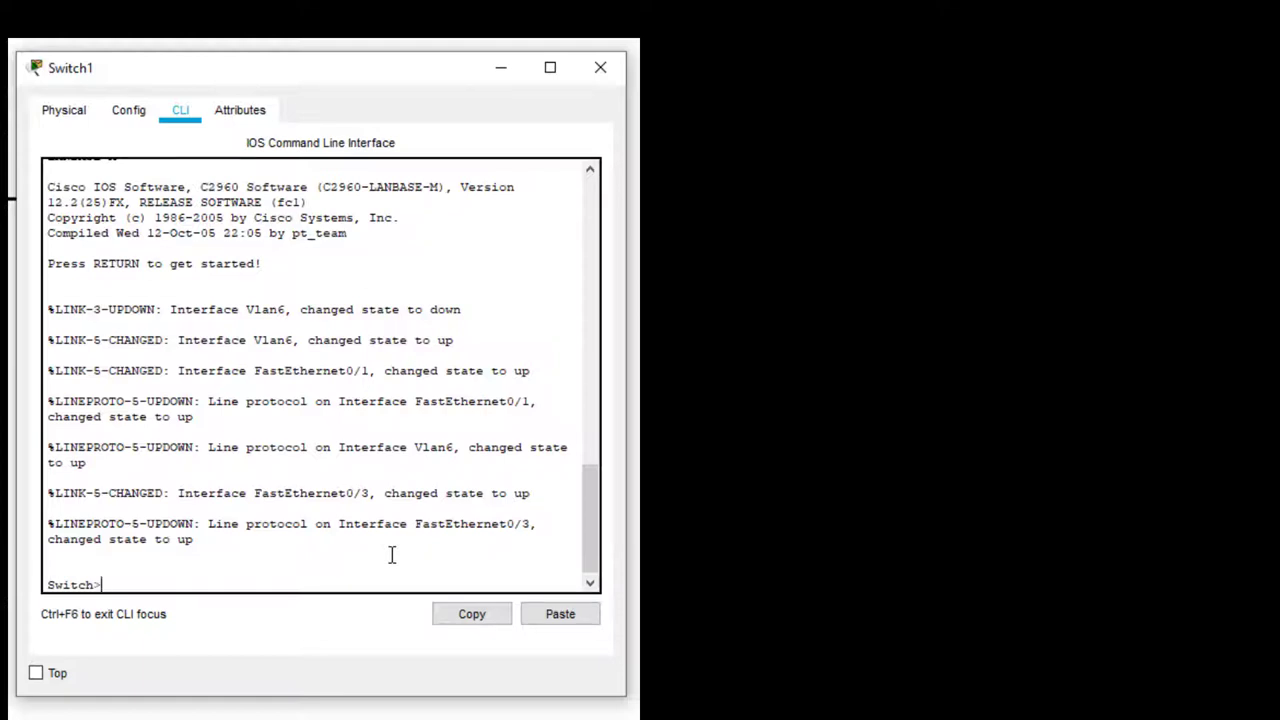
text(enable)
key(Return)
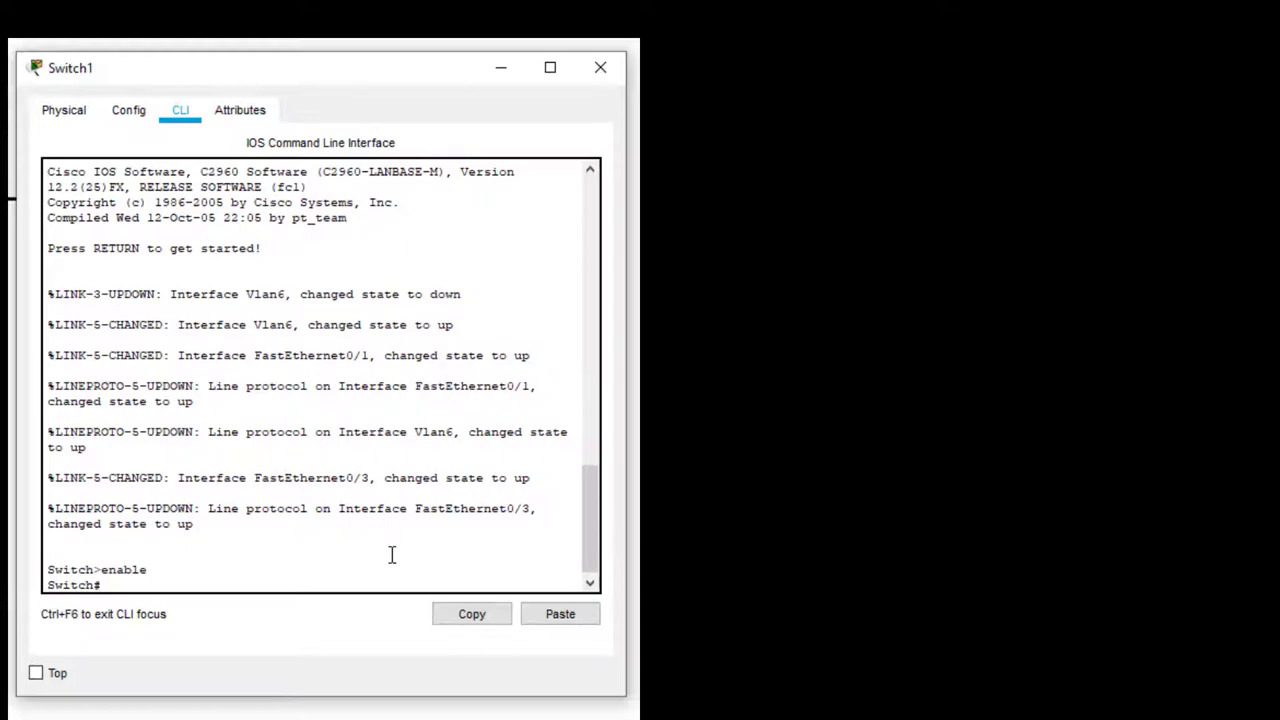
text(config t)
key(Return)
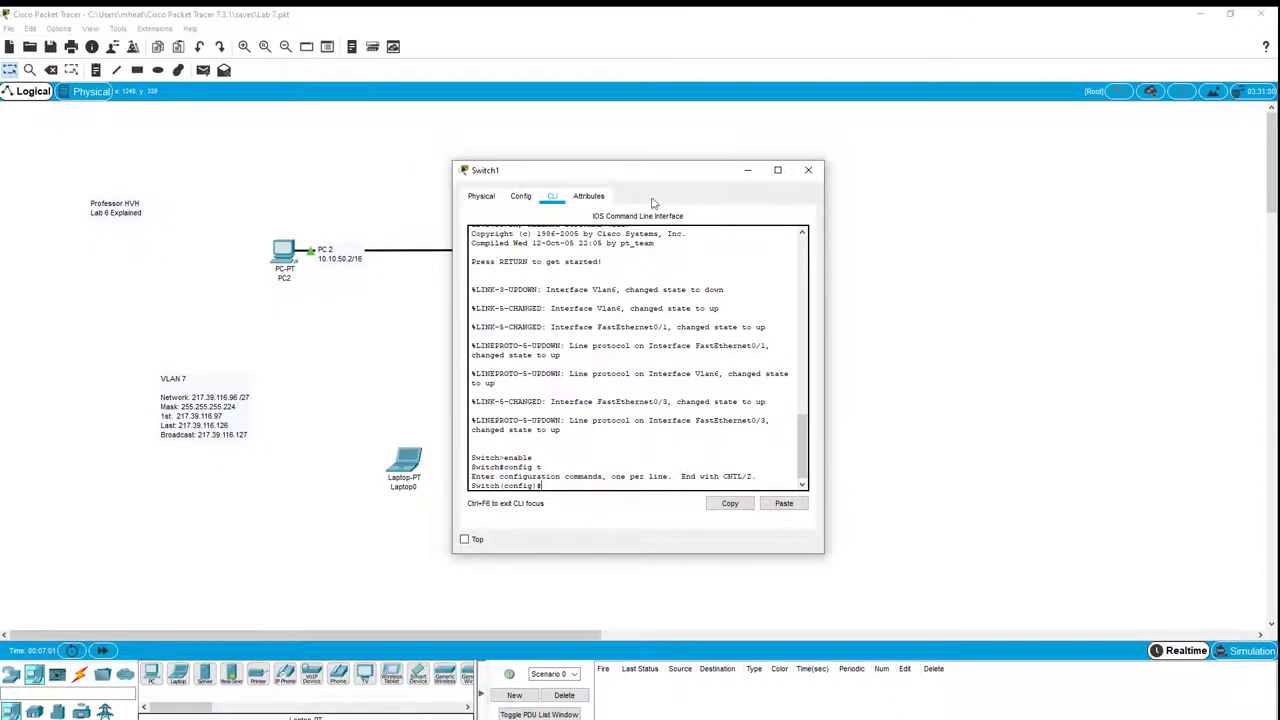
- Move Switch1's window aside, check its Physical and CLI tabs, then close it
drag(661, 178, 1012, 173)
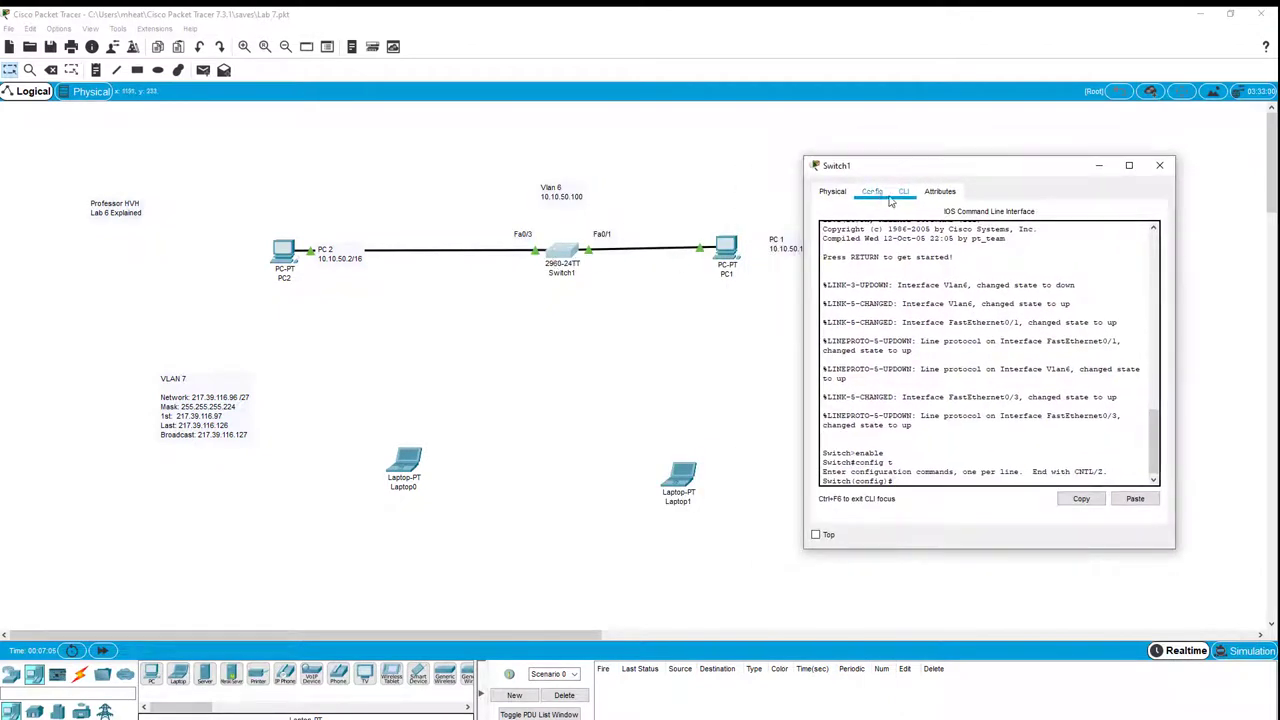
click(833, 191)
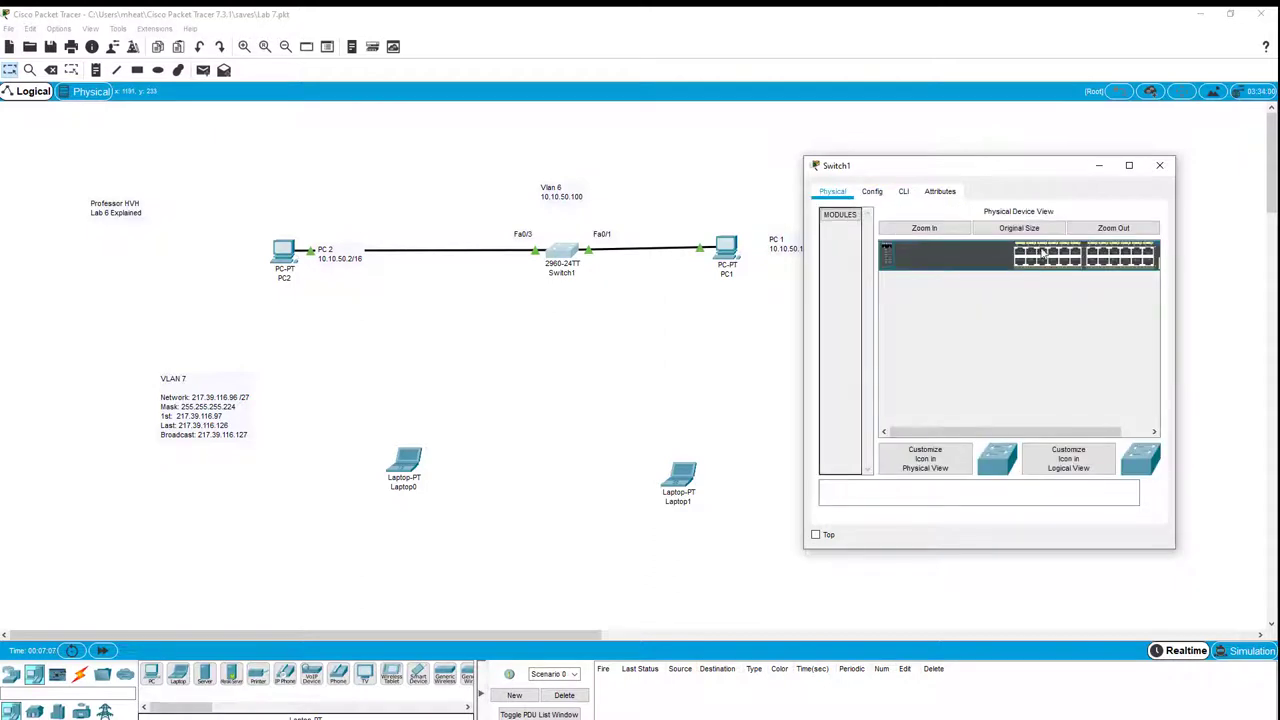
click(1000, 231)
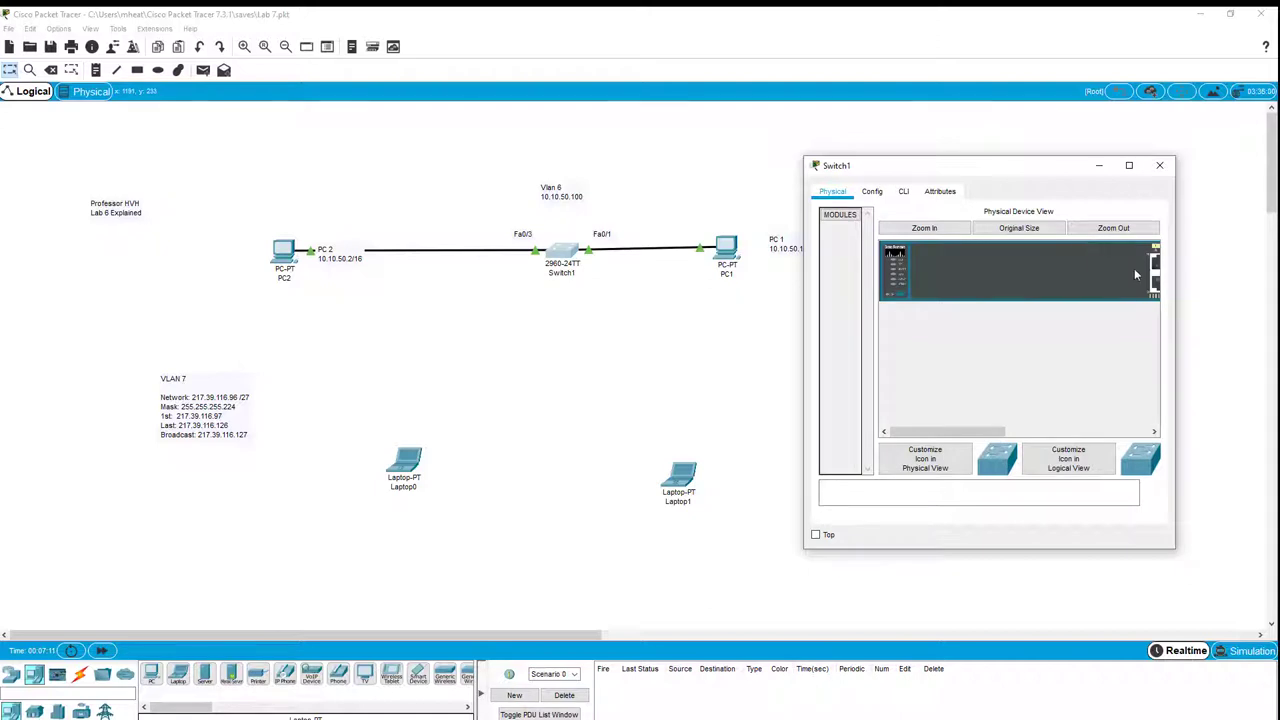
click(904, 193)
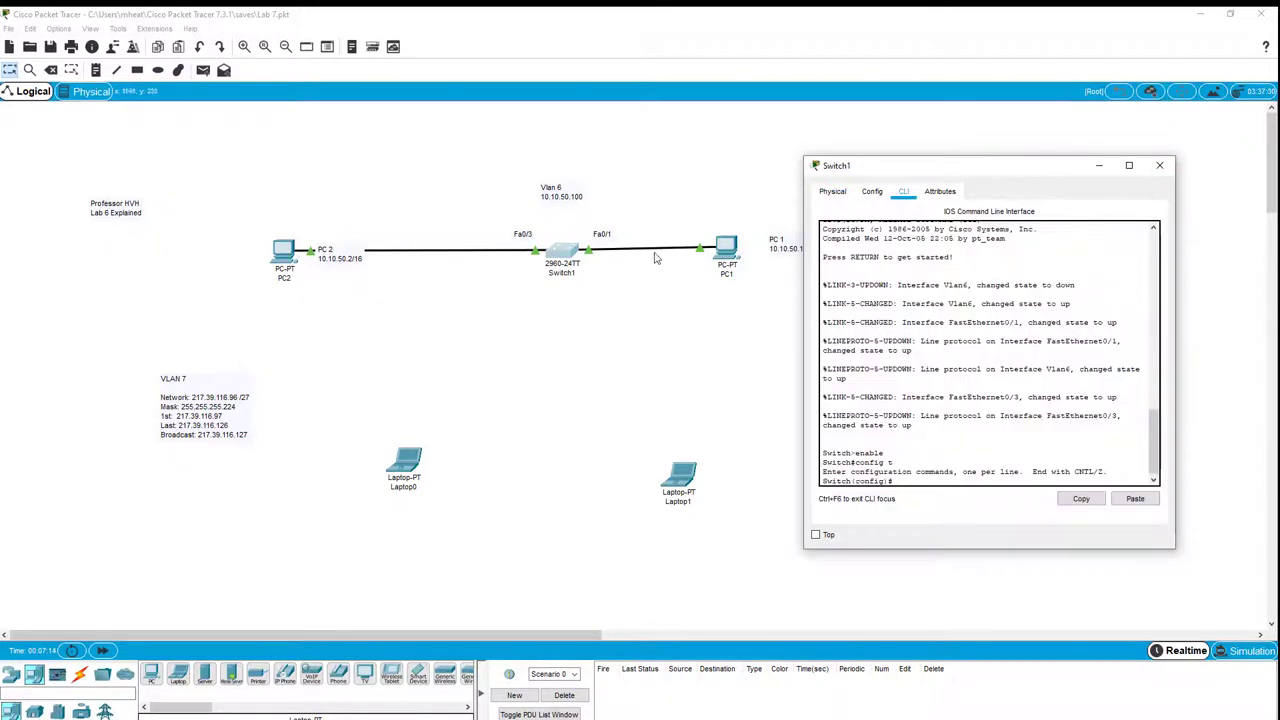
click(585, 327)
mouse_move(561, 262)
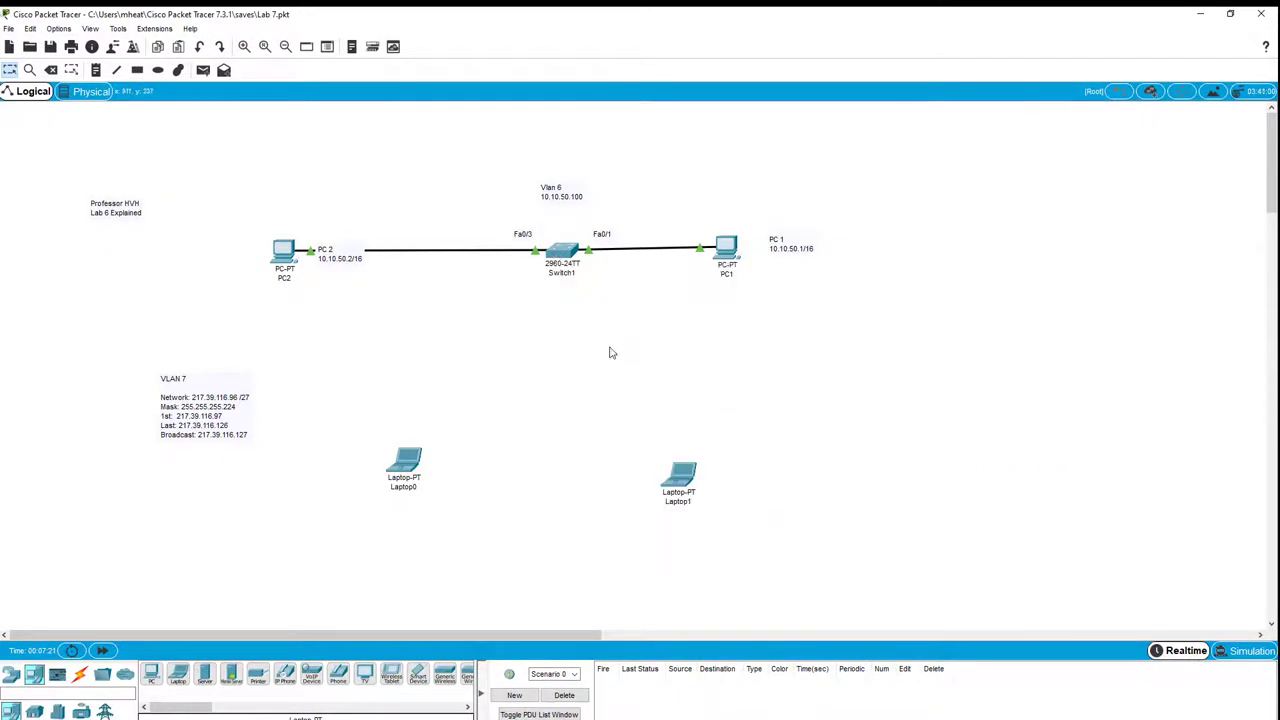
mouse_move(566, 256)
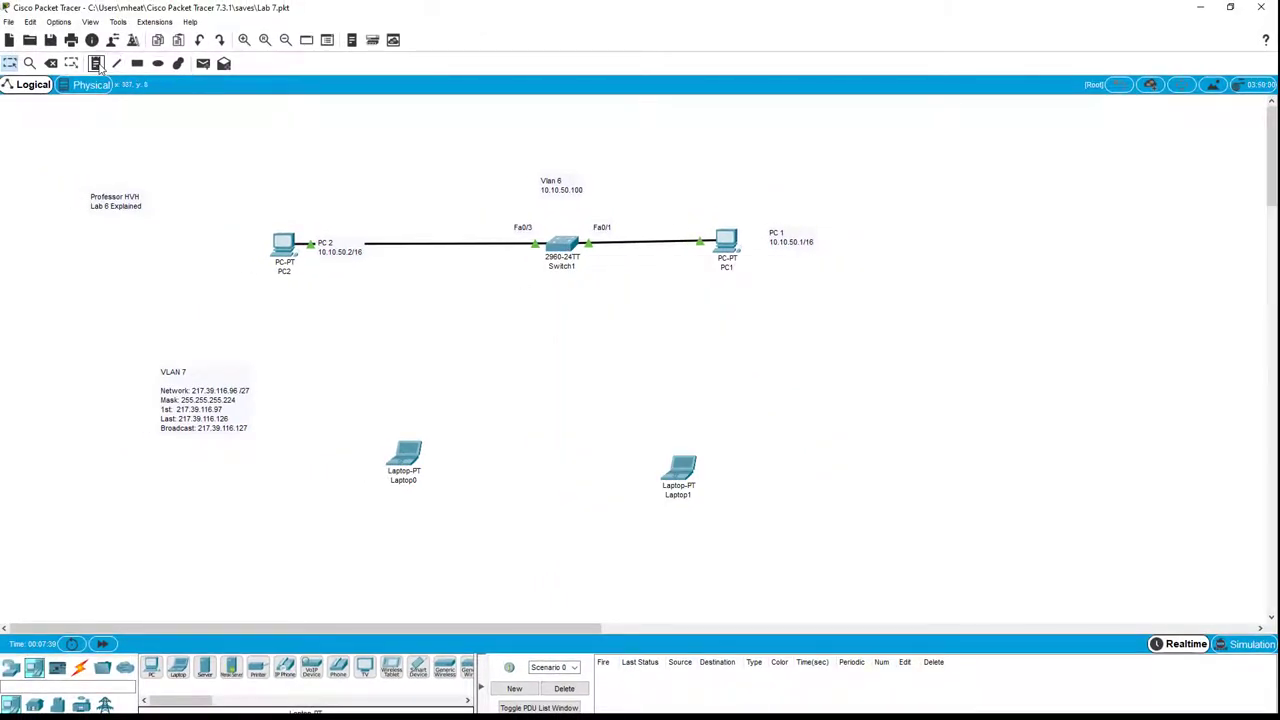
- Place 'Fa0/21' and 'Fa0/23' notes just below Switch1
click(96, 63)
click(498, 277)
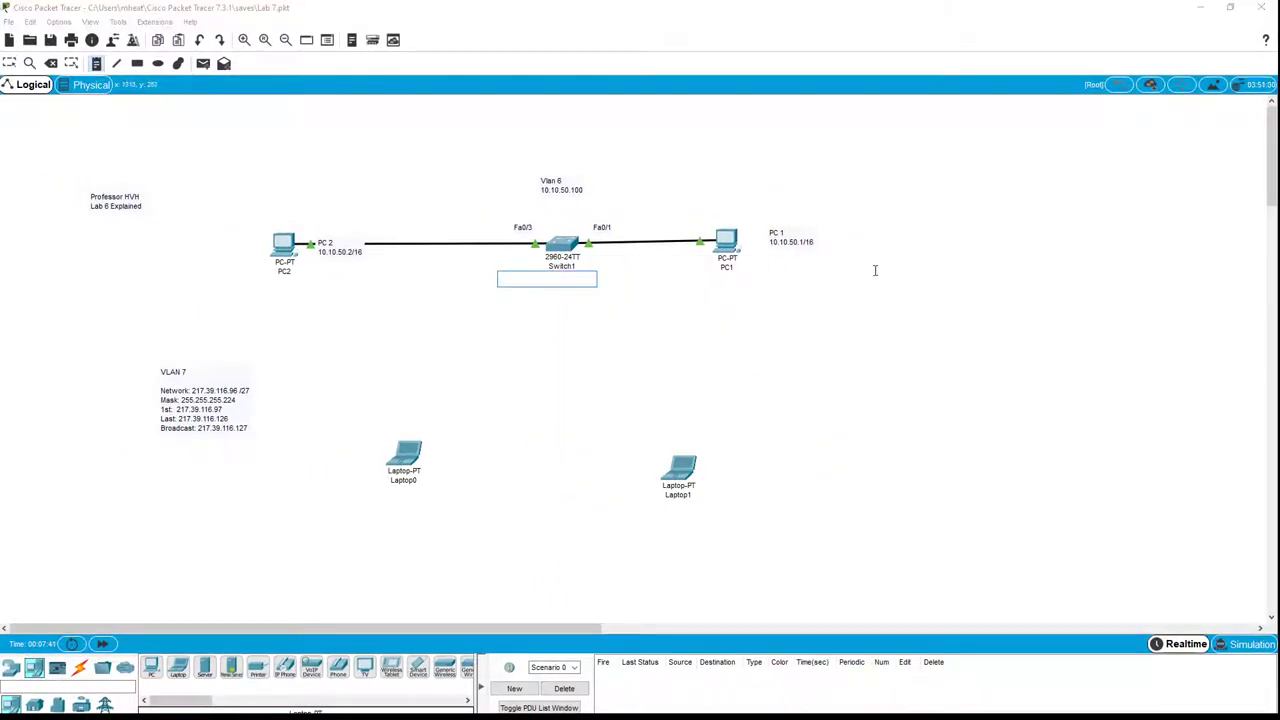
text(Fa0/21)
click(599, 277)
text(Fa)
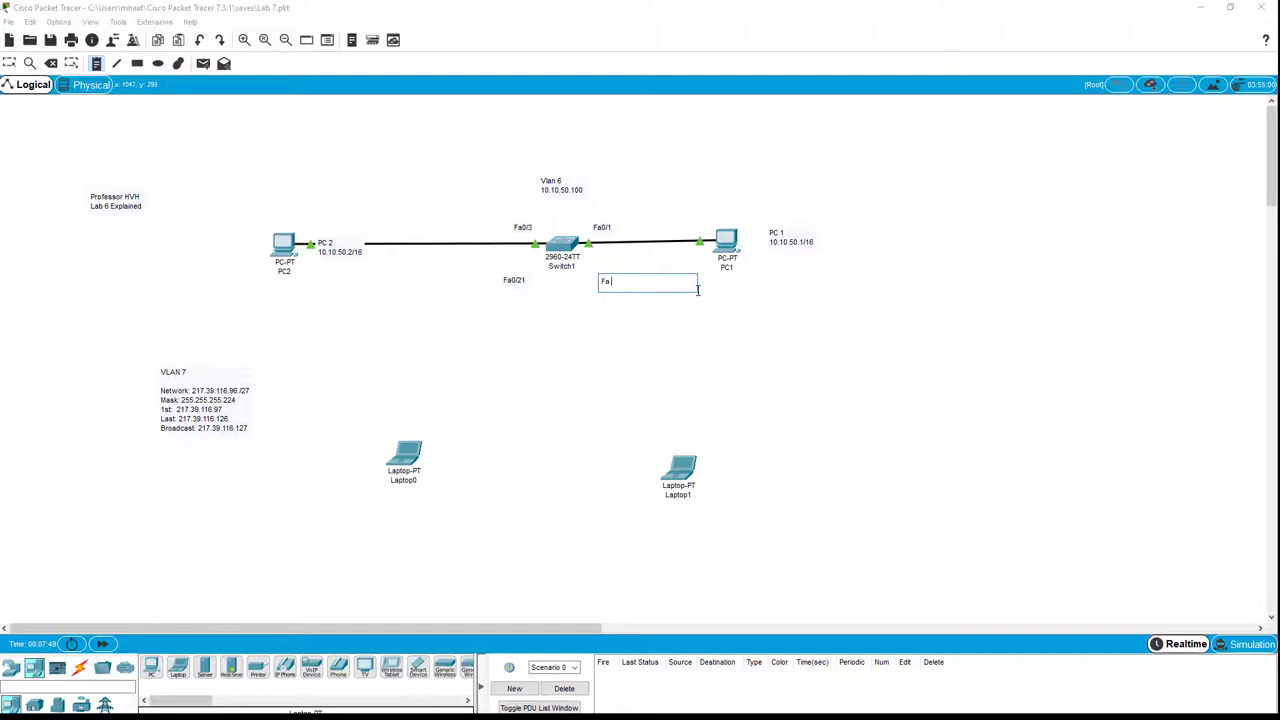
text(0/23)
click(794, 297)
click(792, 299)
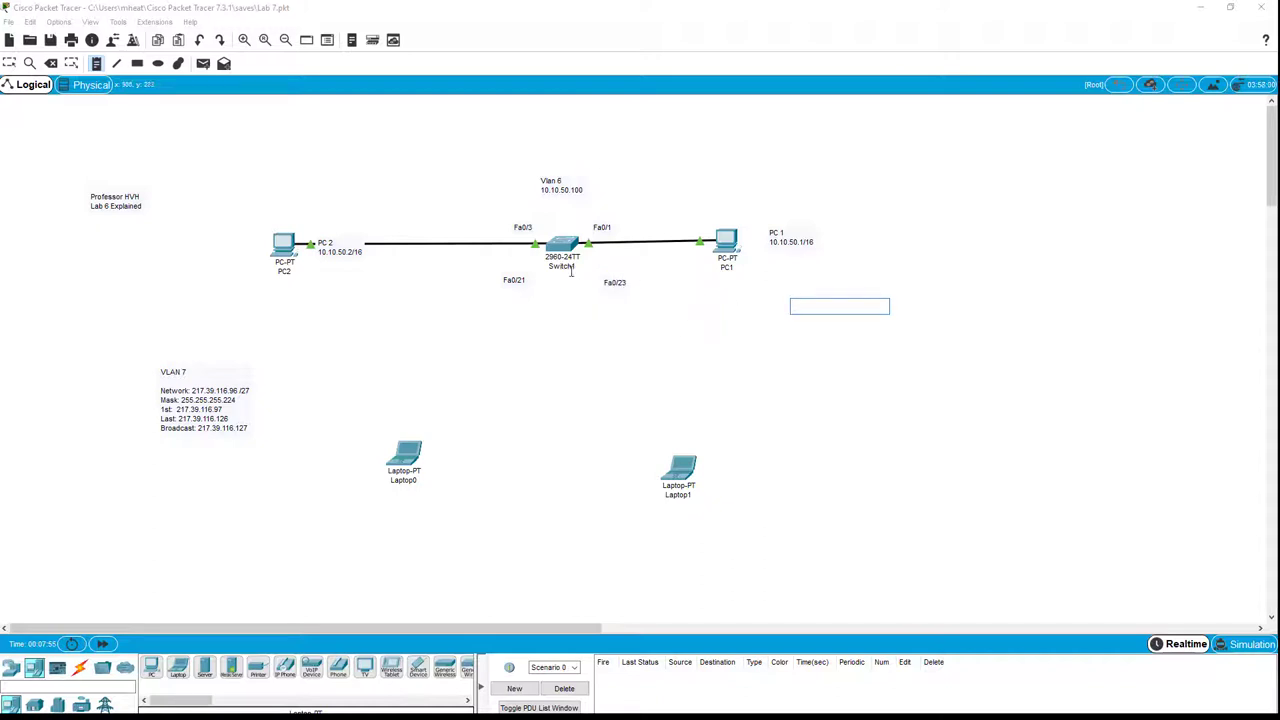
- Nudge the Fa0/21 and Fa0/23 labels up so they line up
click(9, 63)
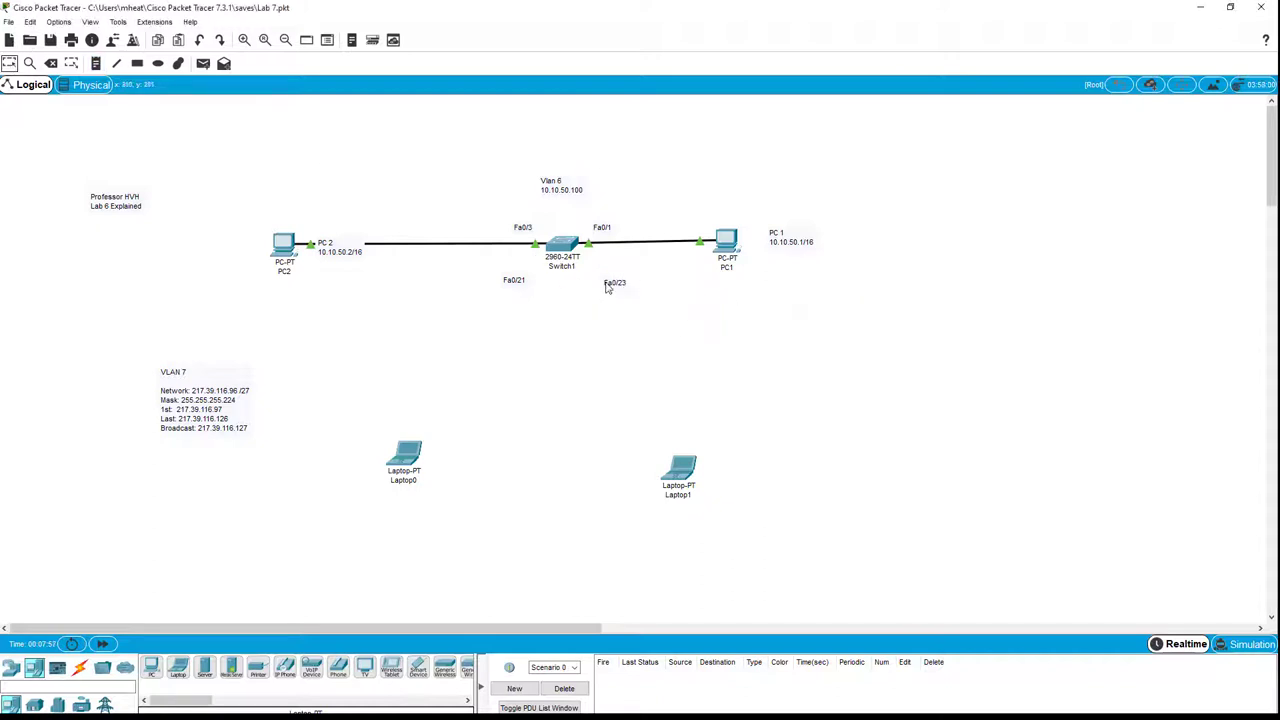
drag(609, 289, 607, 284)
drag(527, 285, 529, 277)
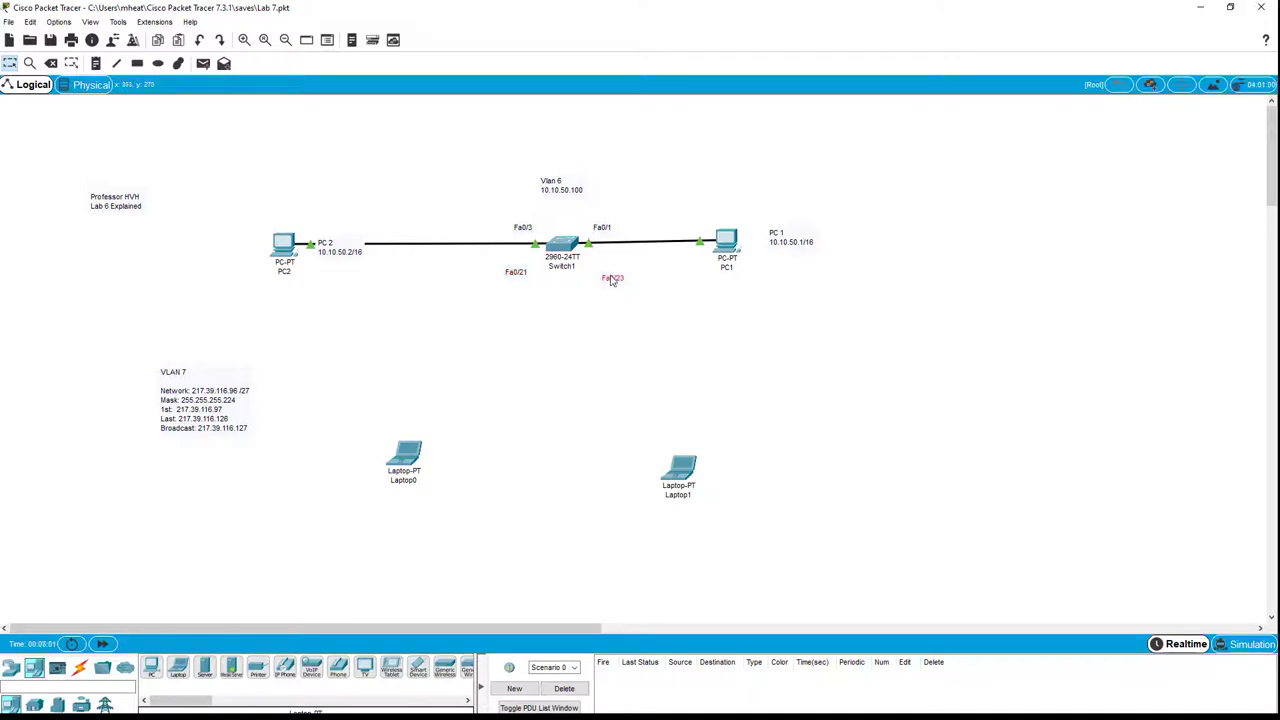
drag(612, 281, 613, 278)
- Add a note under Laptop1 reading 'Laptop 1' and 217.39.116.97 /27
click(96, 66)
click(663, 524)
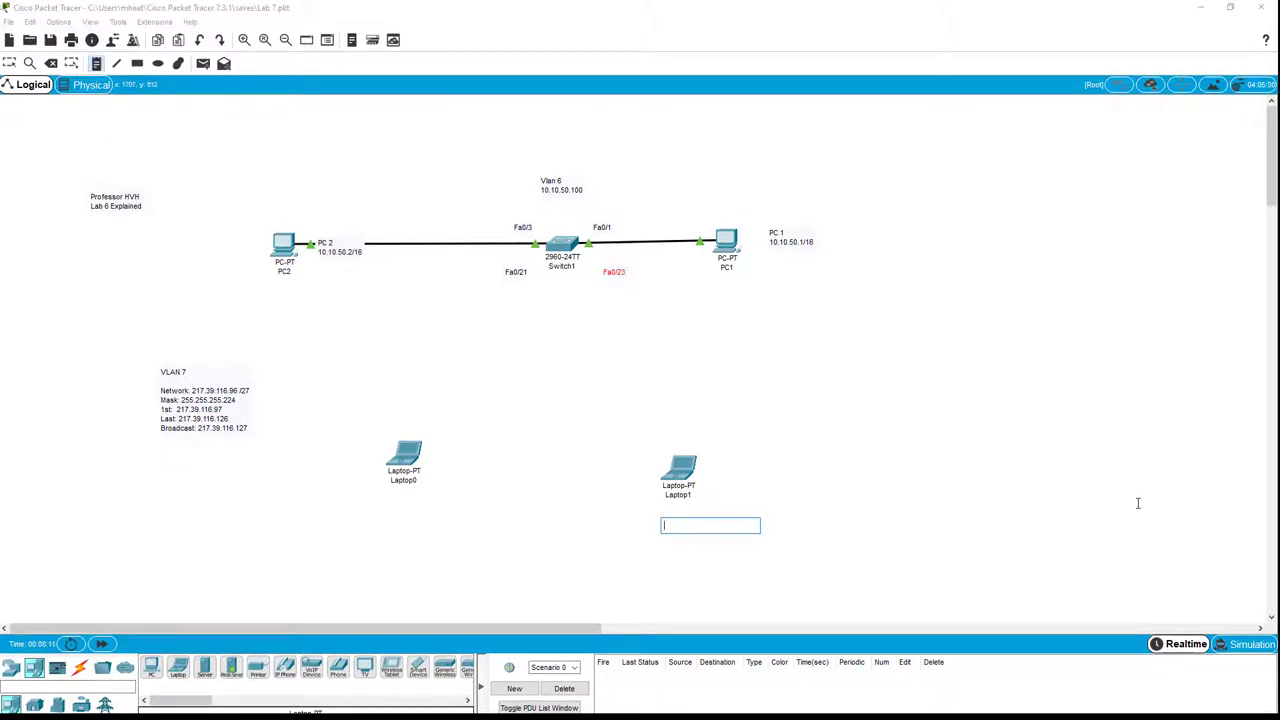
text(Laptop 1)
key(Return)
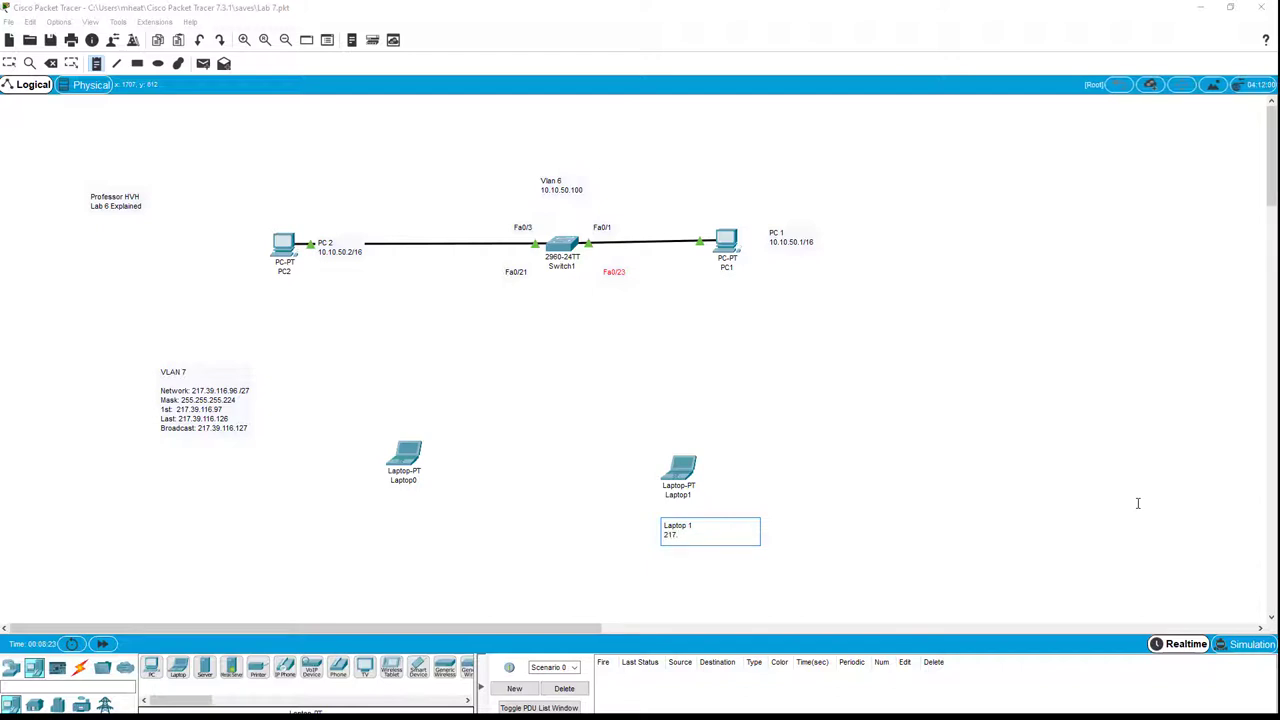
text(39.116.97 /27)
- Add a note under Laptop0 reading 'Laptop 2' and 217.39.116.98 /27
click(404, 498)
text(217)
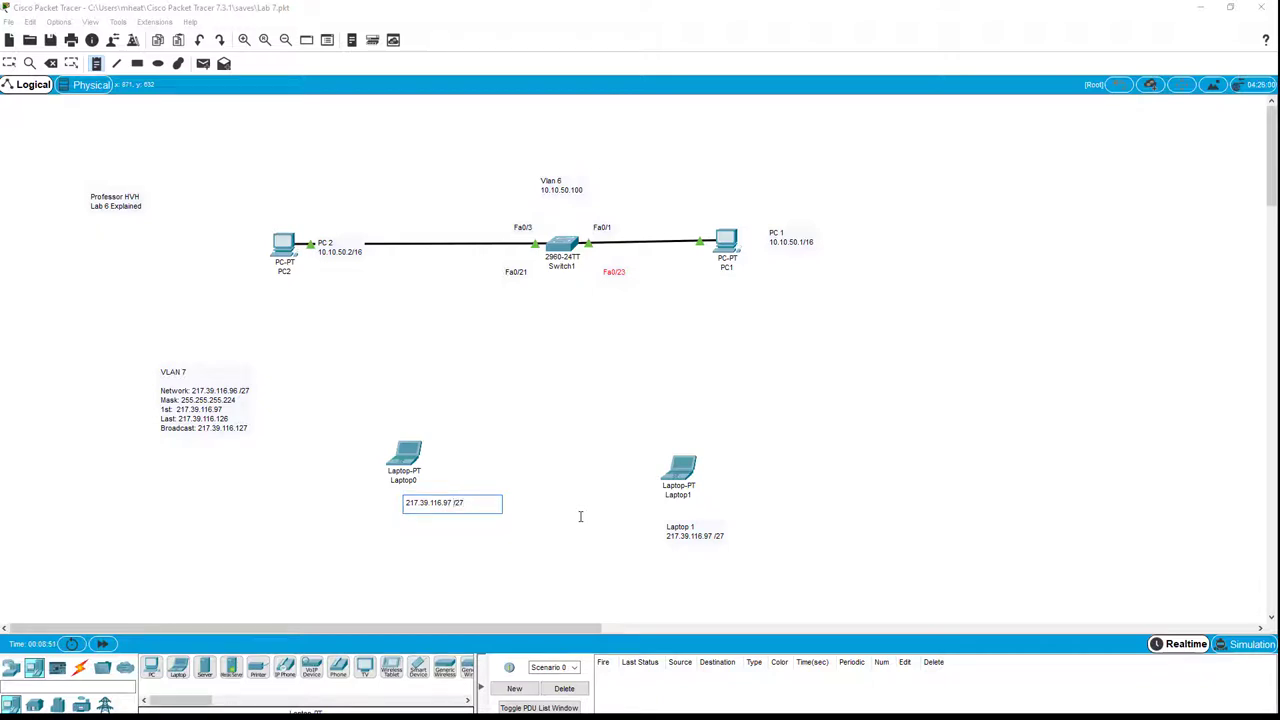
key(BackSpace)
text(8)
key(Return)
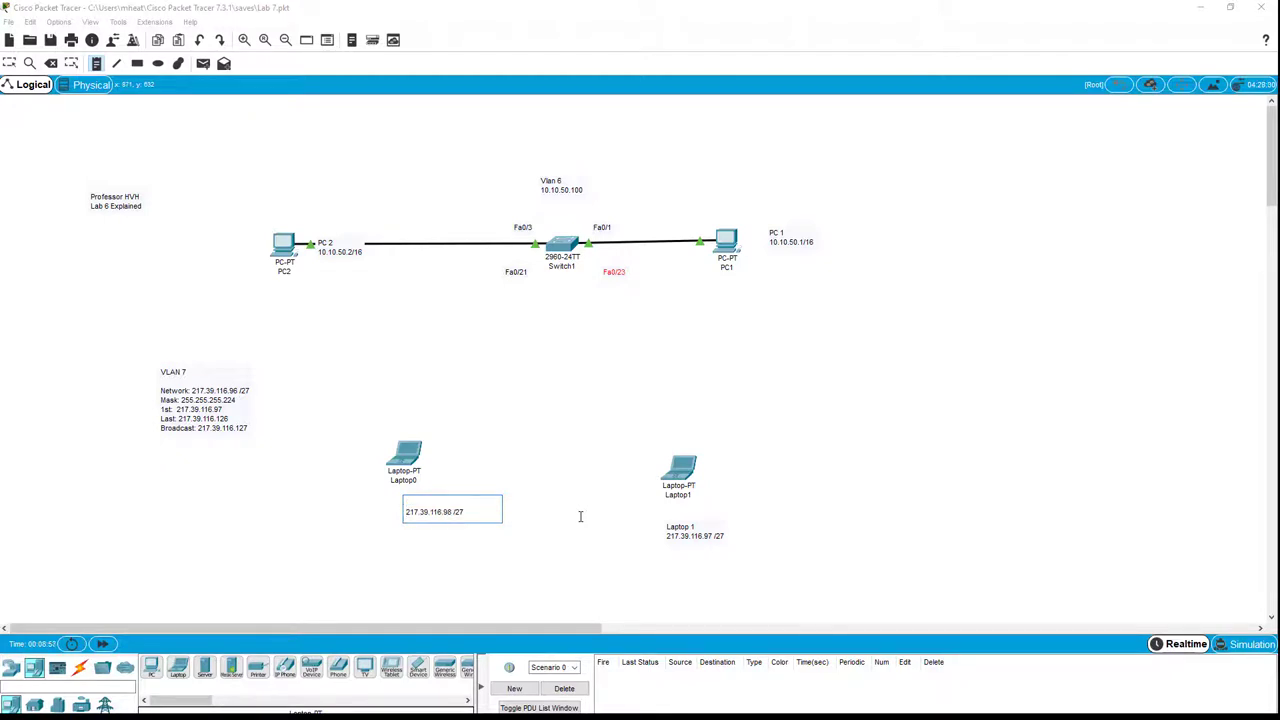
text(Laptop 2)
click(577, 518)
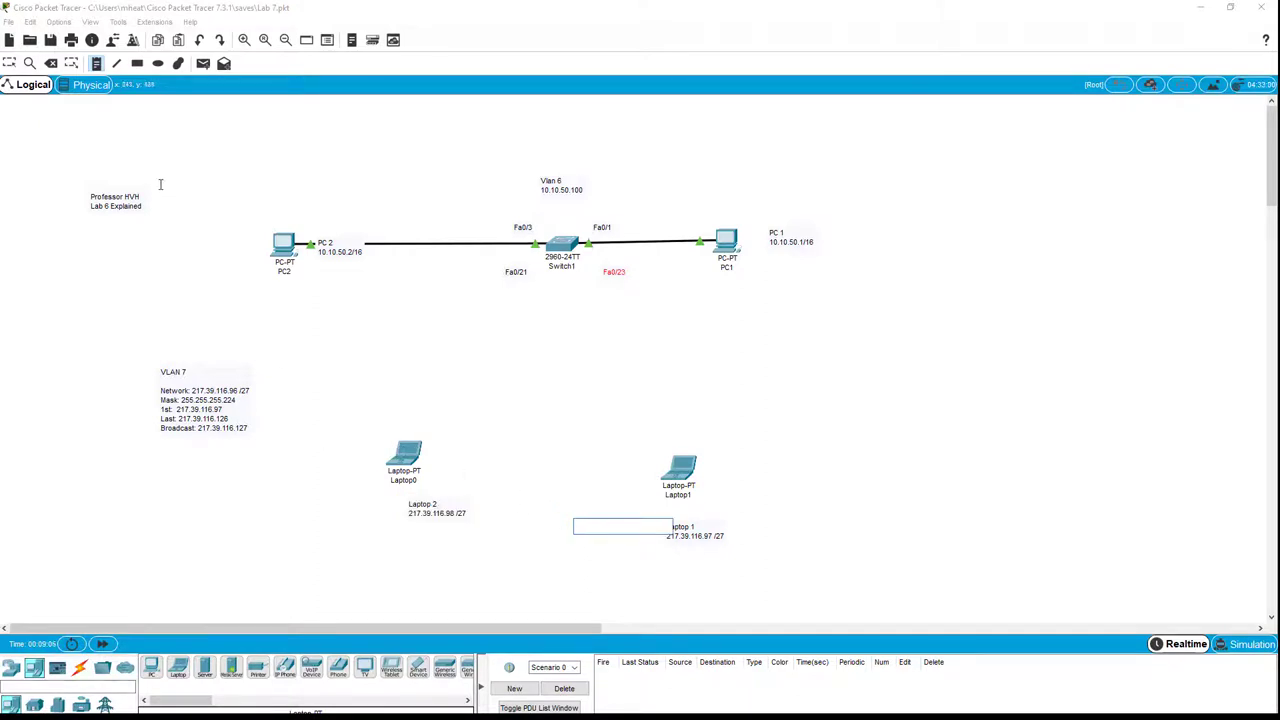
- Change the Laptop 1 note's last octet to 98 and the Laptop 2 note's to 97
click(10, 63)
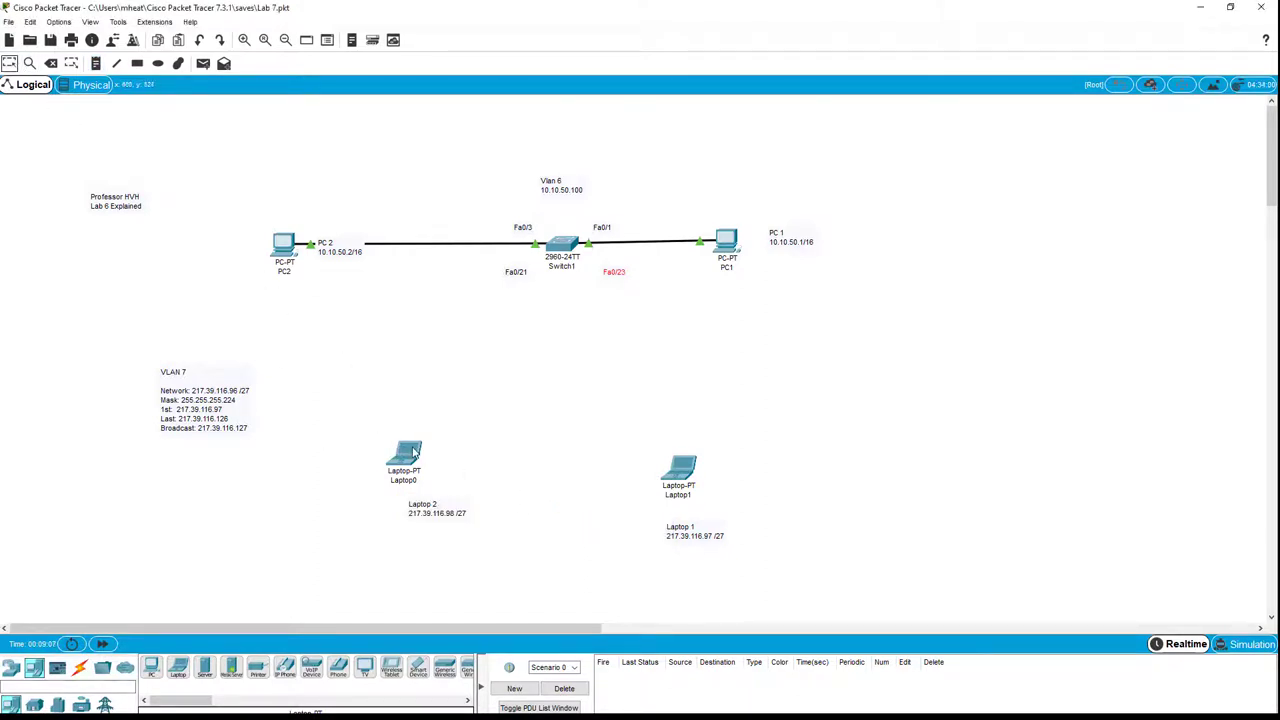
mouse_move(414, 452)
mouse_move(680, 470)
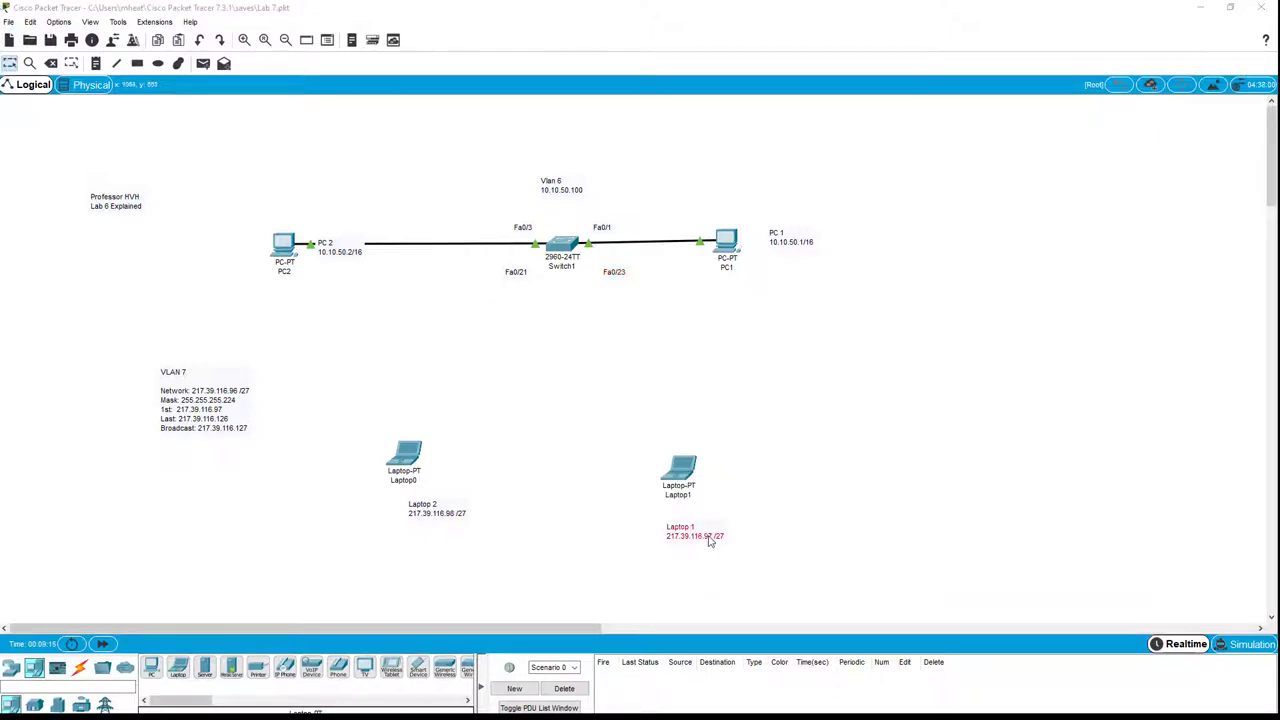
click(709, 540)
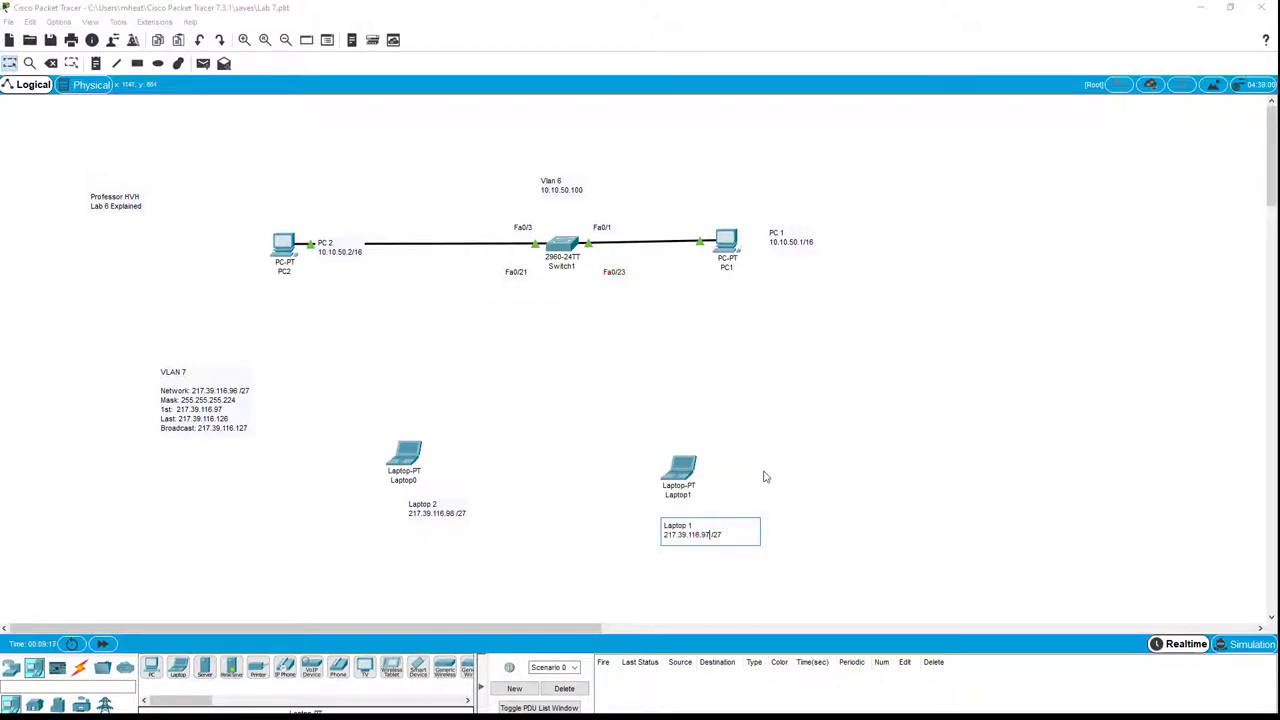
text(8)
click(460, 515)
click(447, 513)
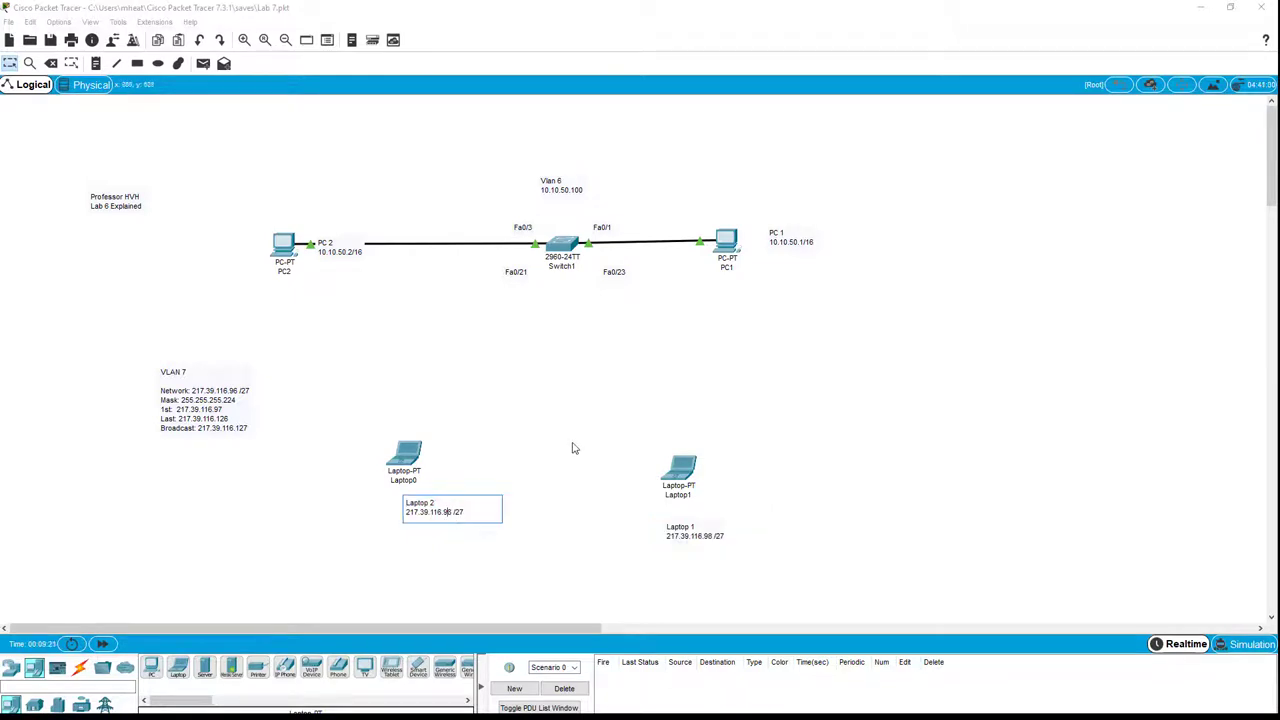
key(Delete)
text(7)
click(811, 482)
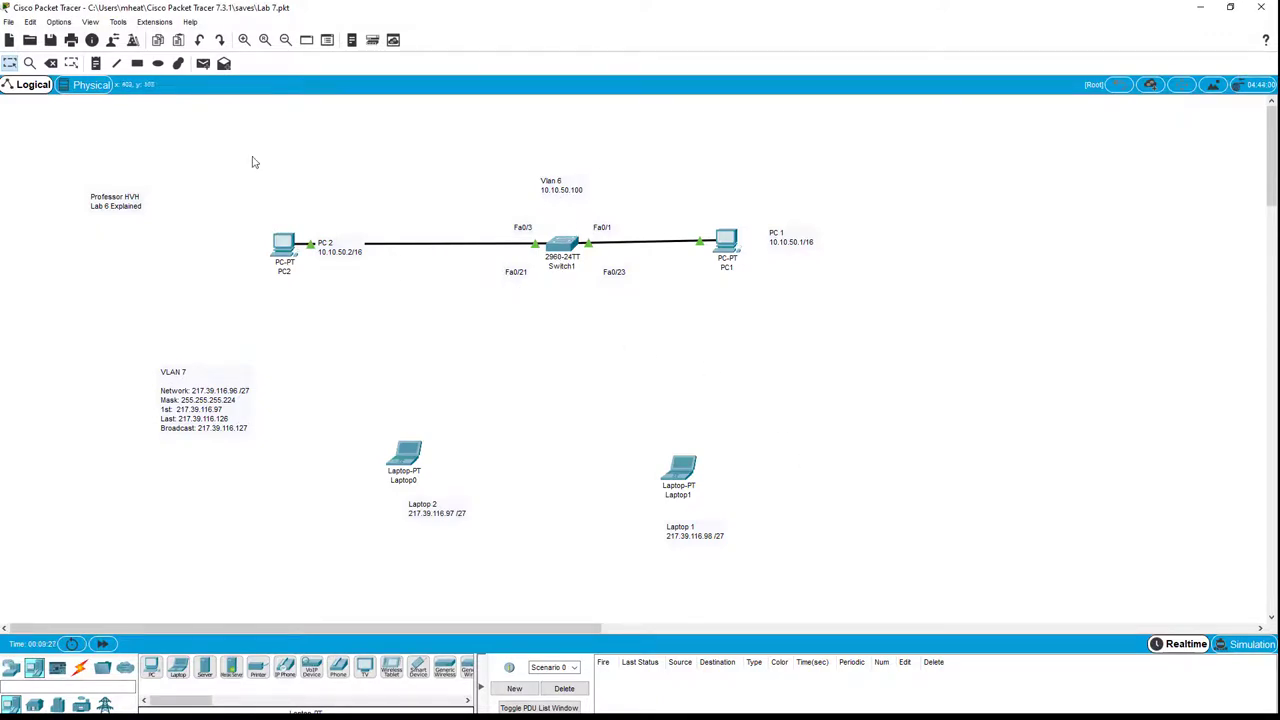
- Place a 'Vlan 7' / 217.39.116.100 note and drag it up under Switch1
click(96, 64)
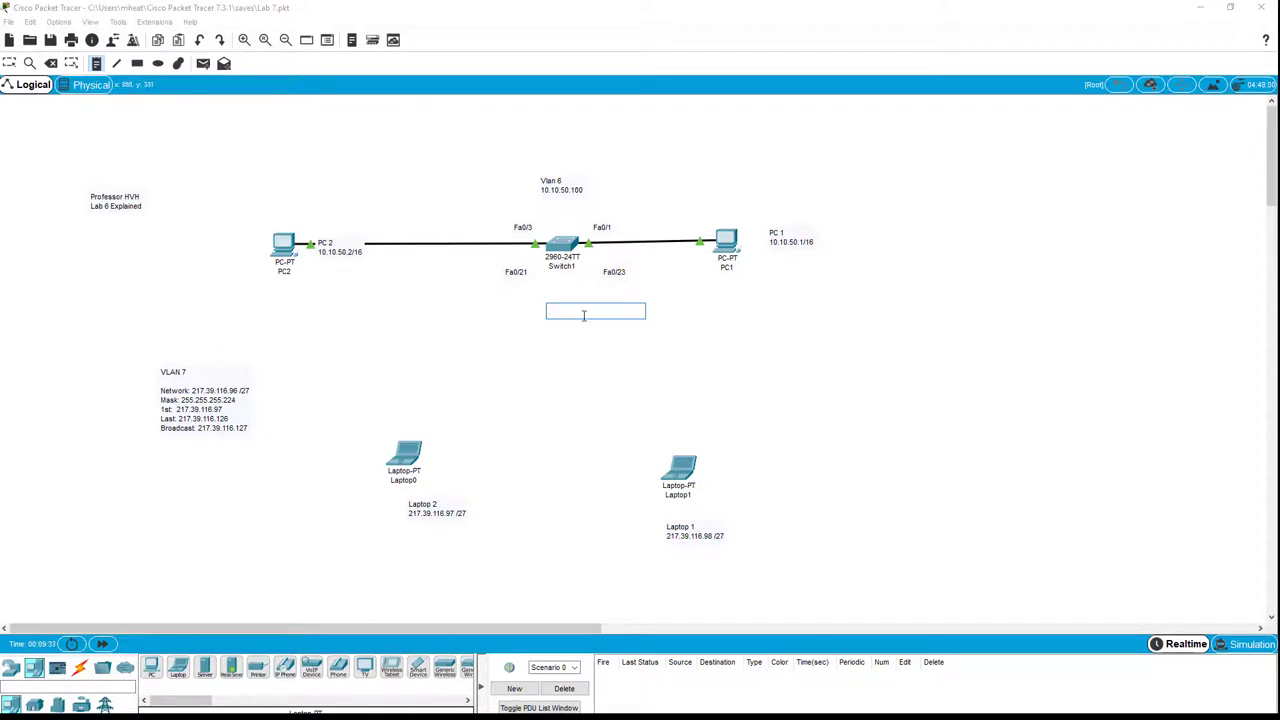
text(Vlan 7)
key(Return)
click(789, 343)
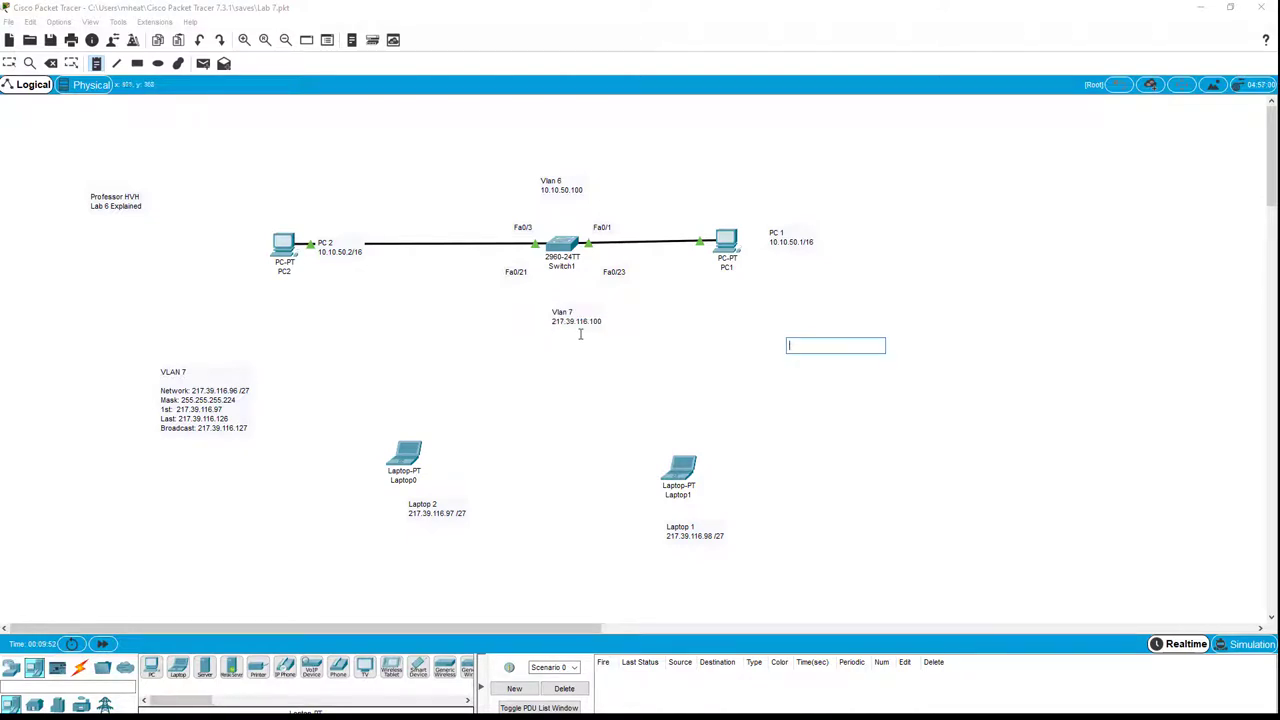
click(9, 63)
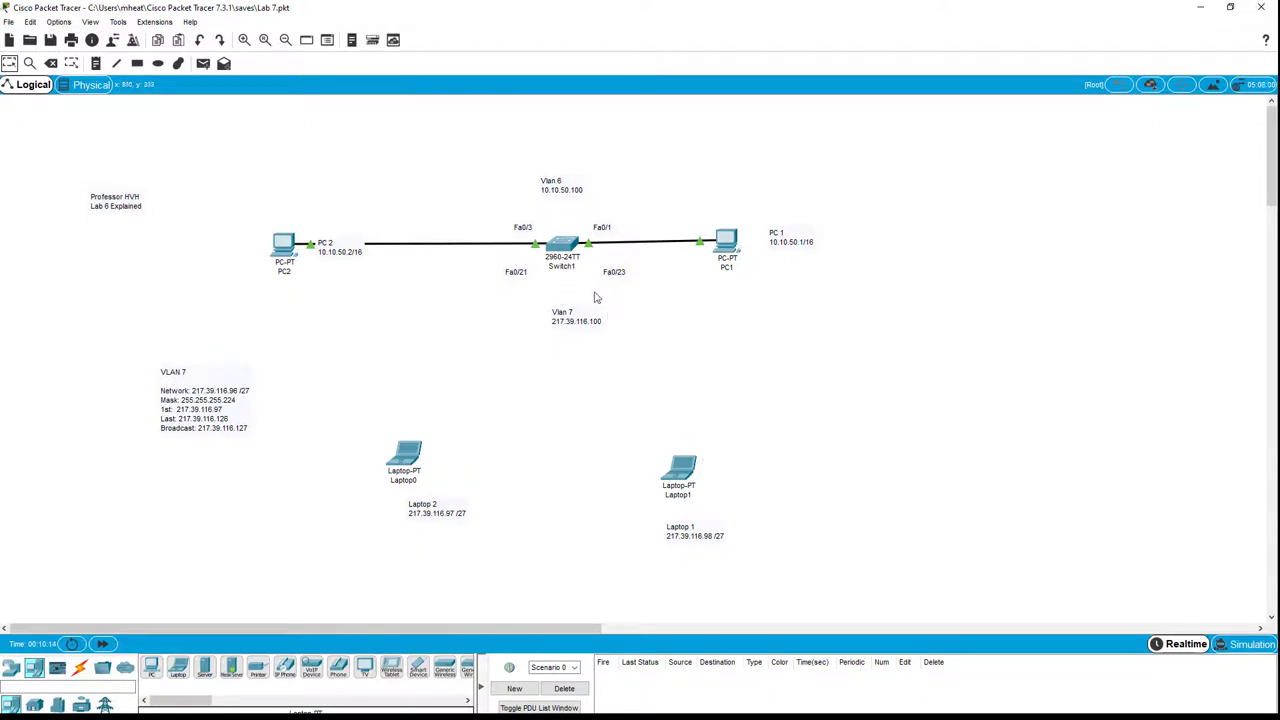
mouse_move(566, 250)
drag(577, 318, 567, 305)
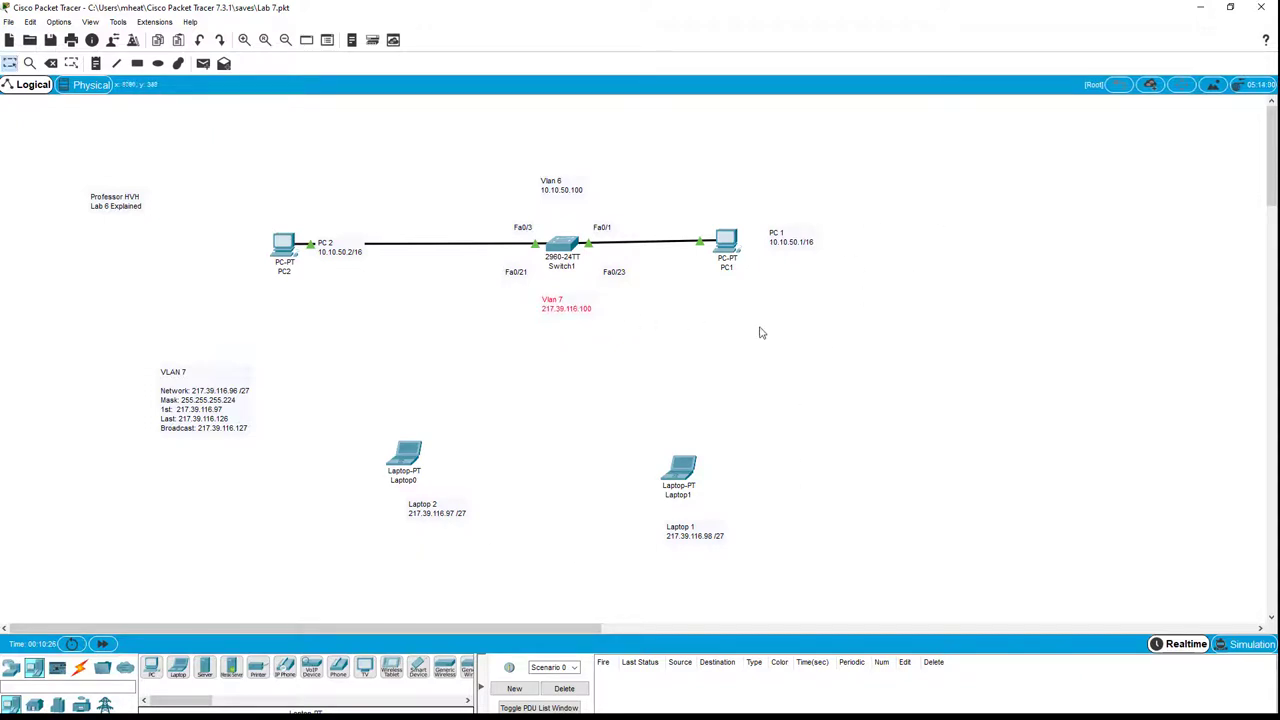
click(841, 333)
mouse_move(406, 462)
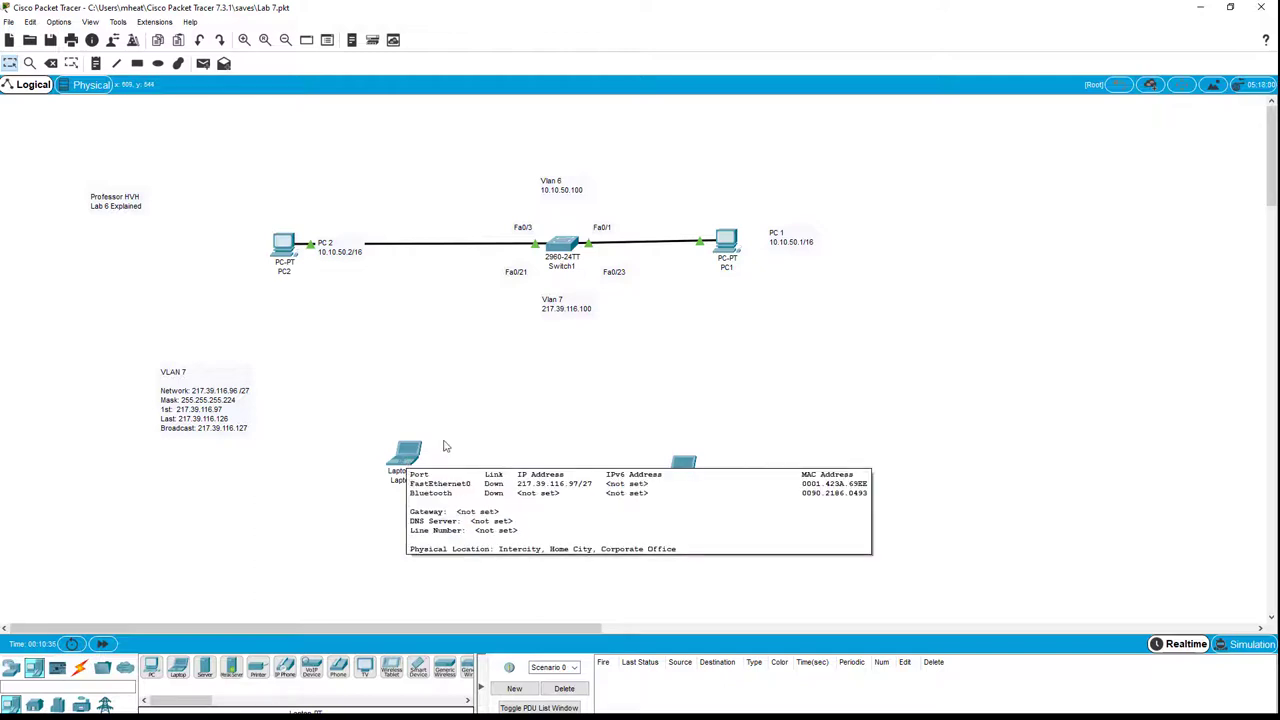
mouse_move(684, 477)
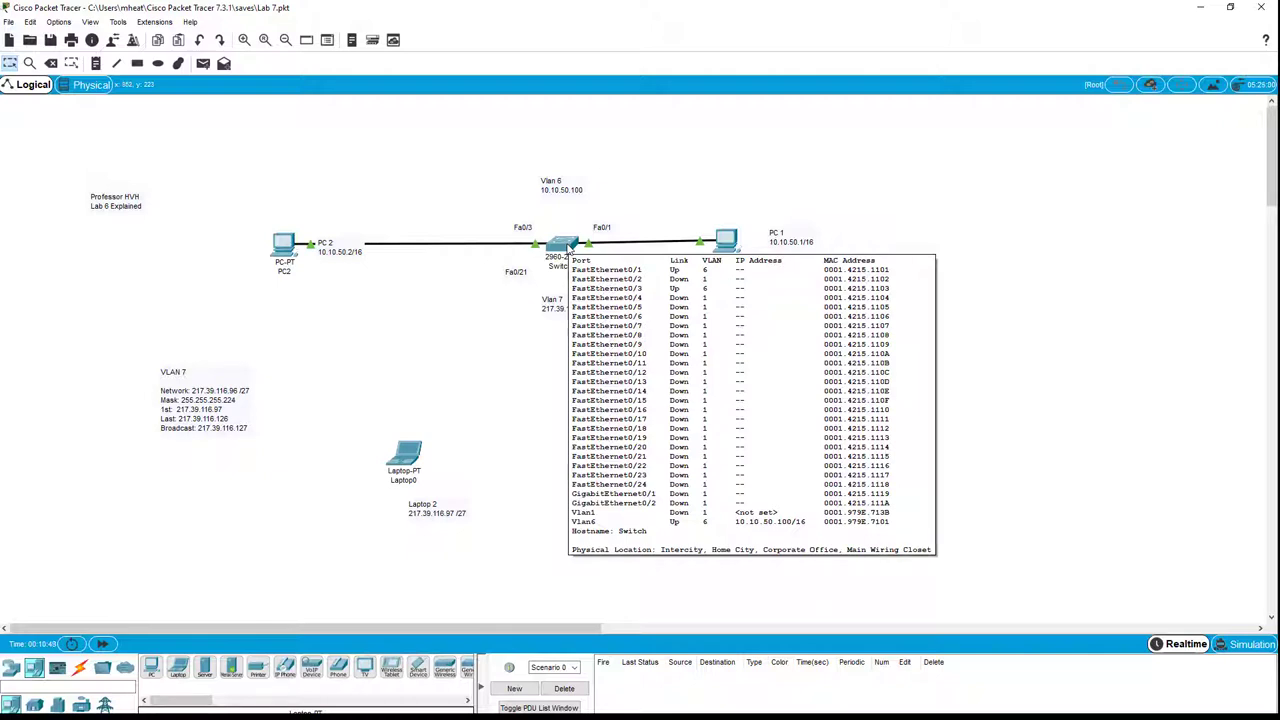
- Reconnect to the real switch's console and list its VLANs with sh vlan
click(566, 246)
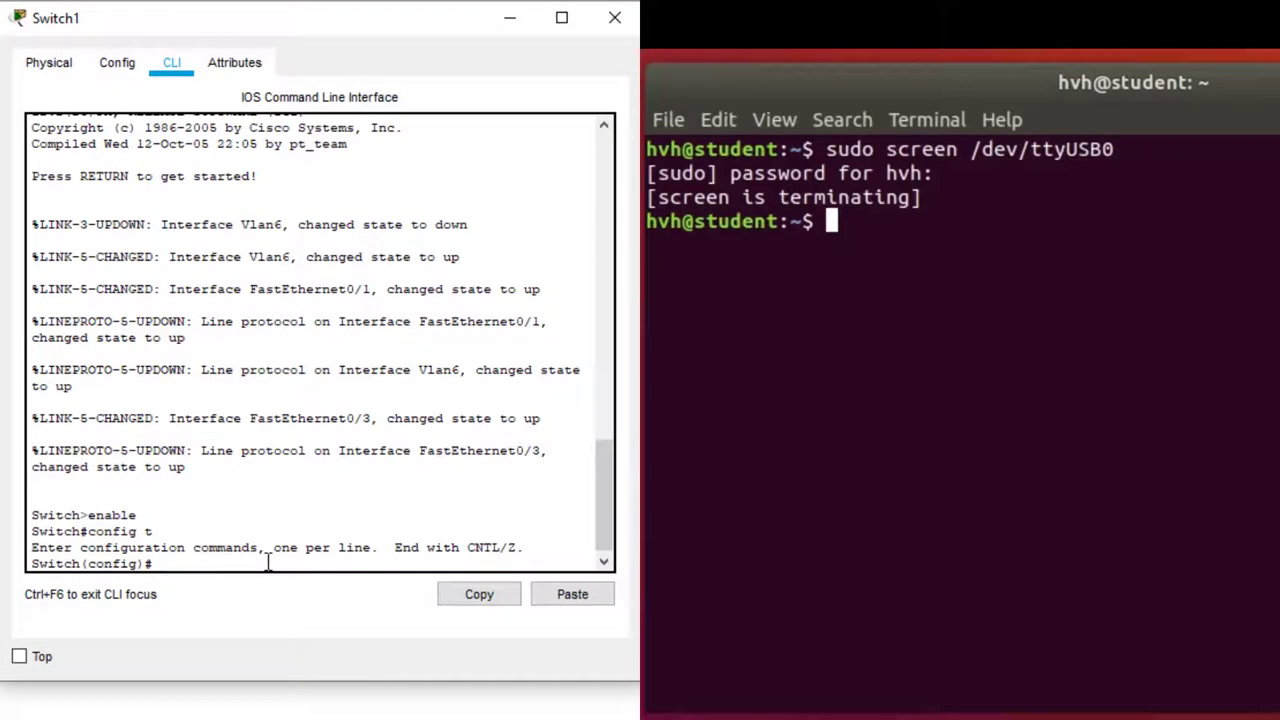
key(Up)
key(Return)
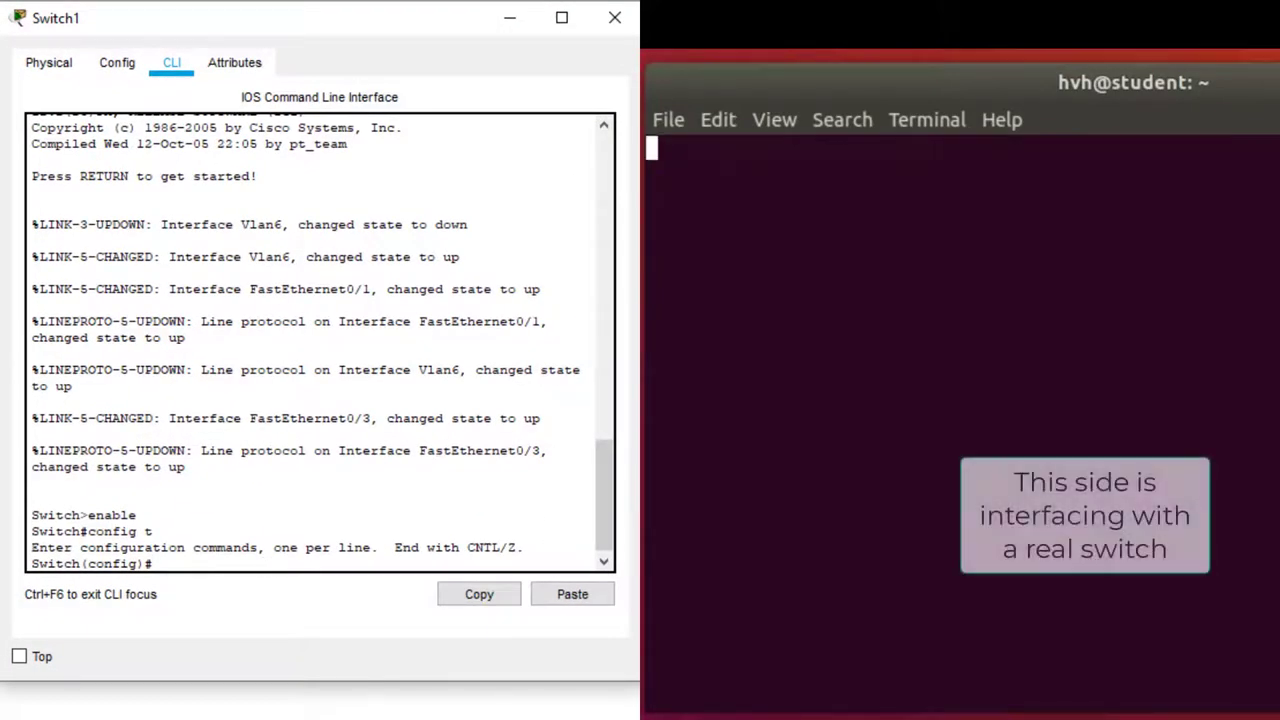
key(Return)
text(sh )
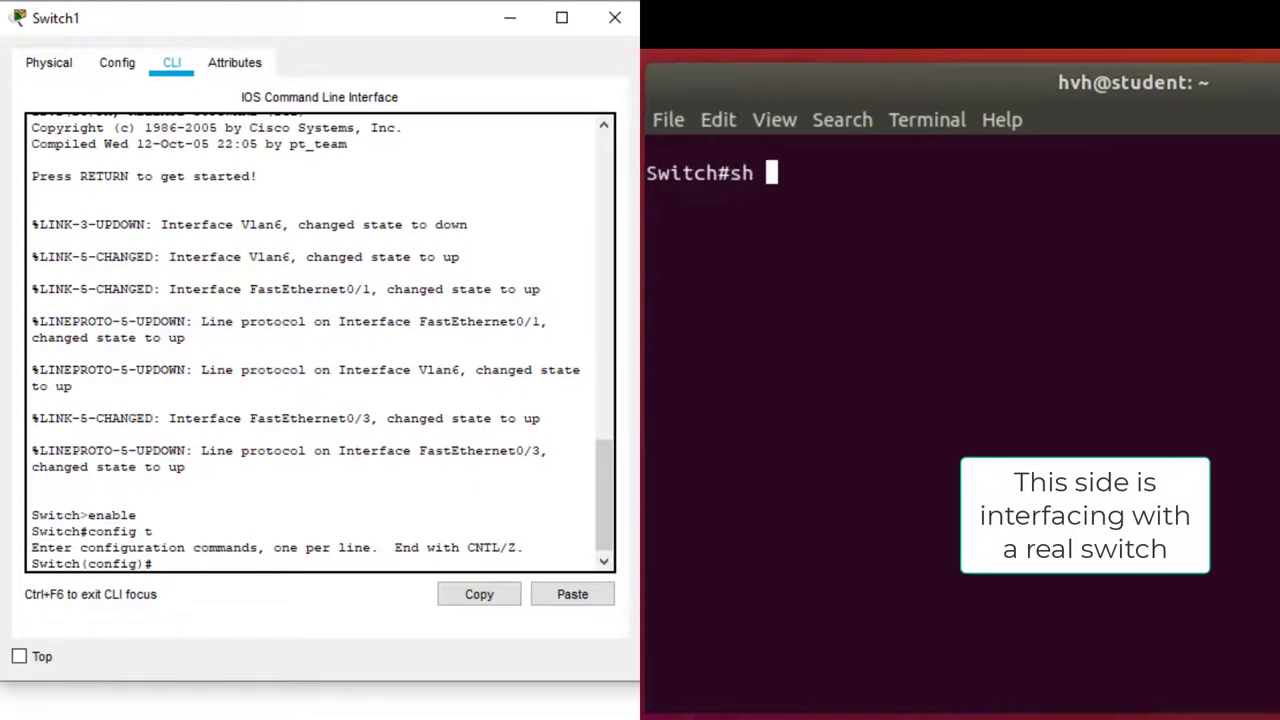
text(vlan)
key(Return)
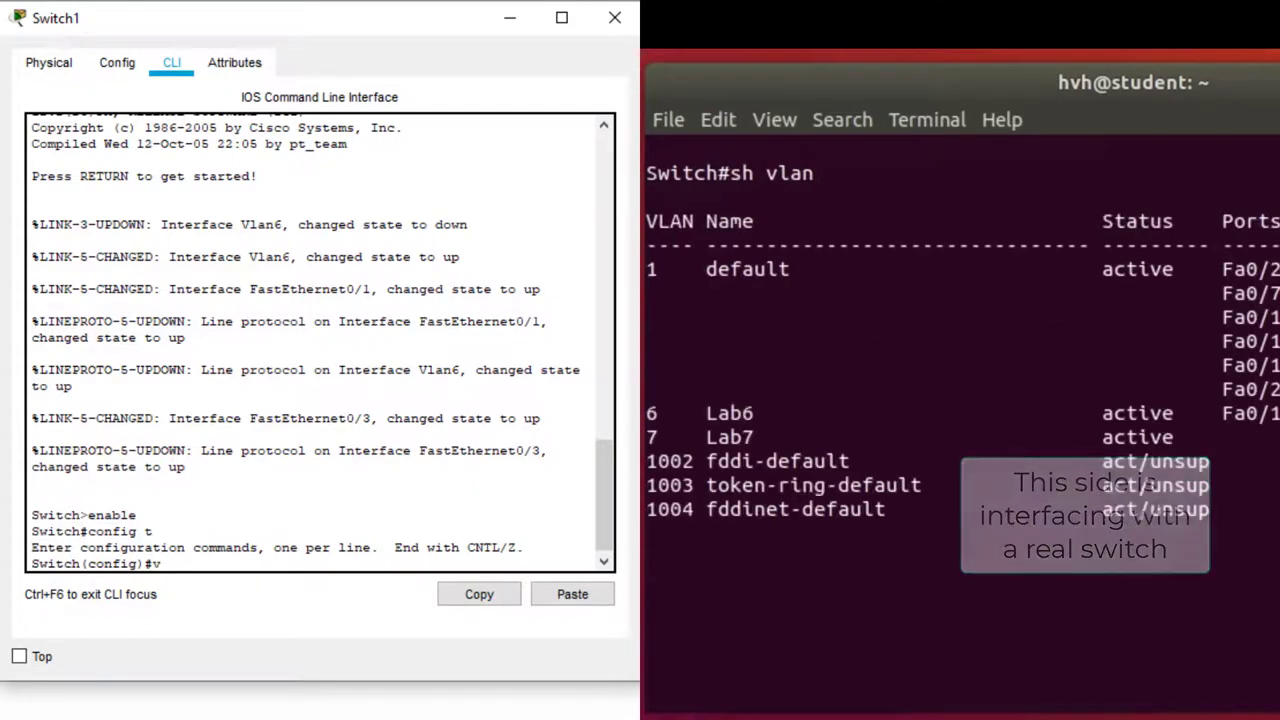
- Name VLAN 7 'Lab7' on Switch1 and exit configuration mode with end
text(lan 7)
key(Return)
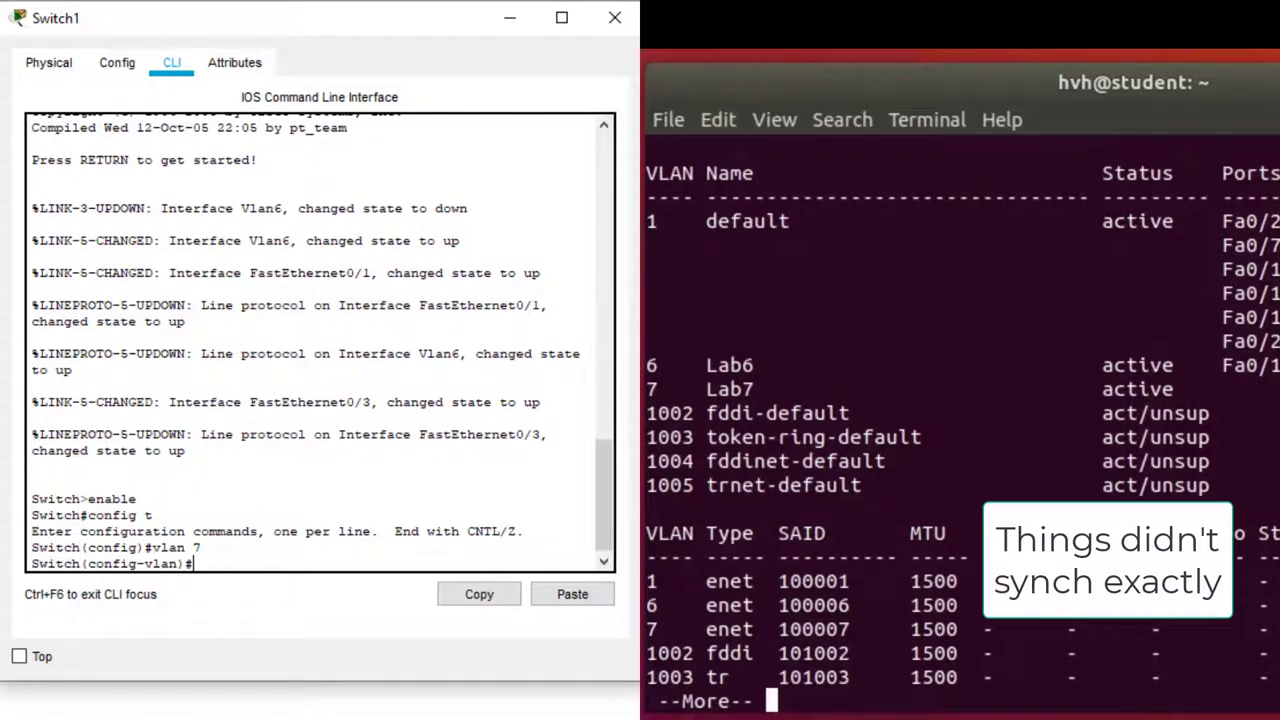
text(name Lab 7)
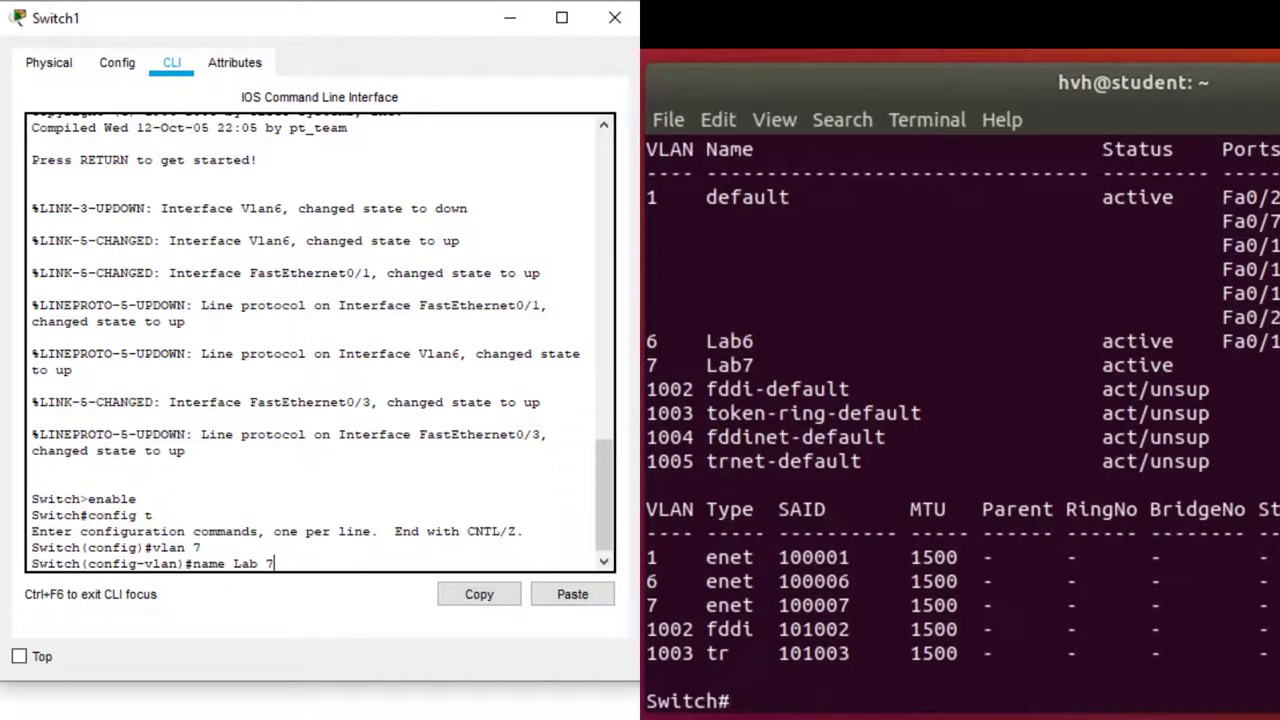
key(BackSpace)
key(BackSpace)
text(7)
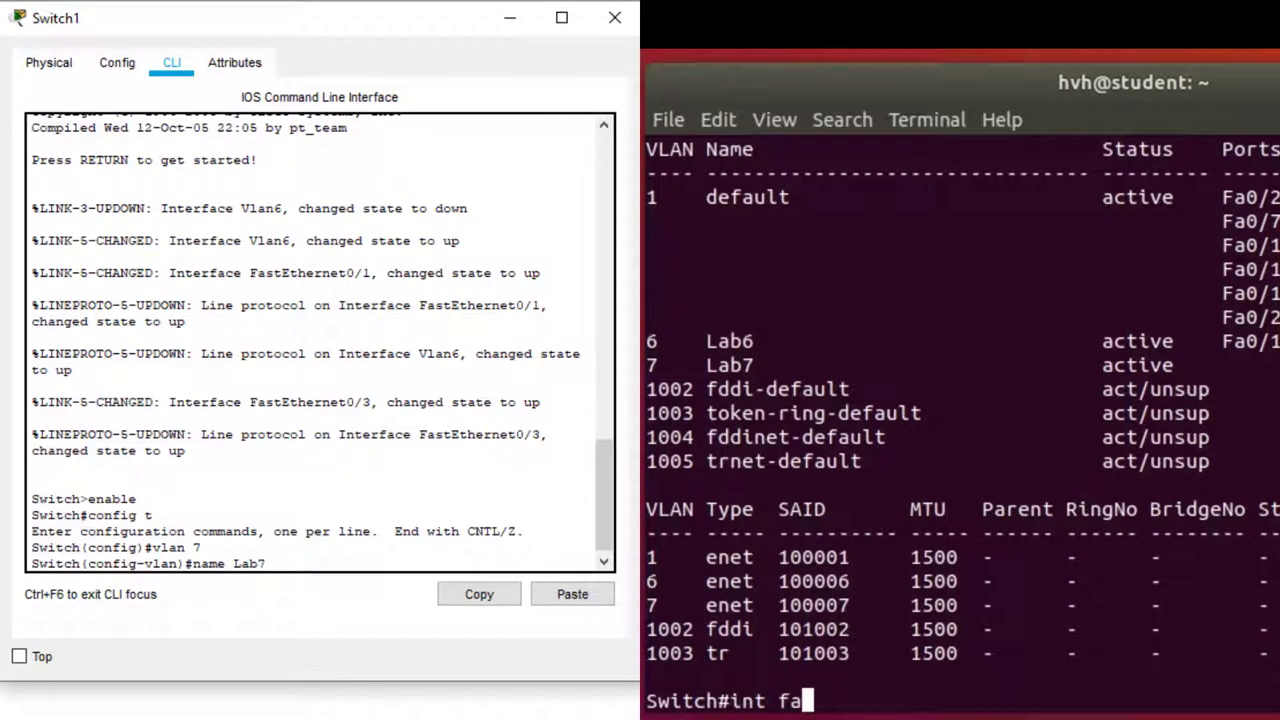
key(Return)
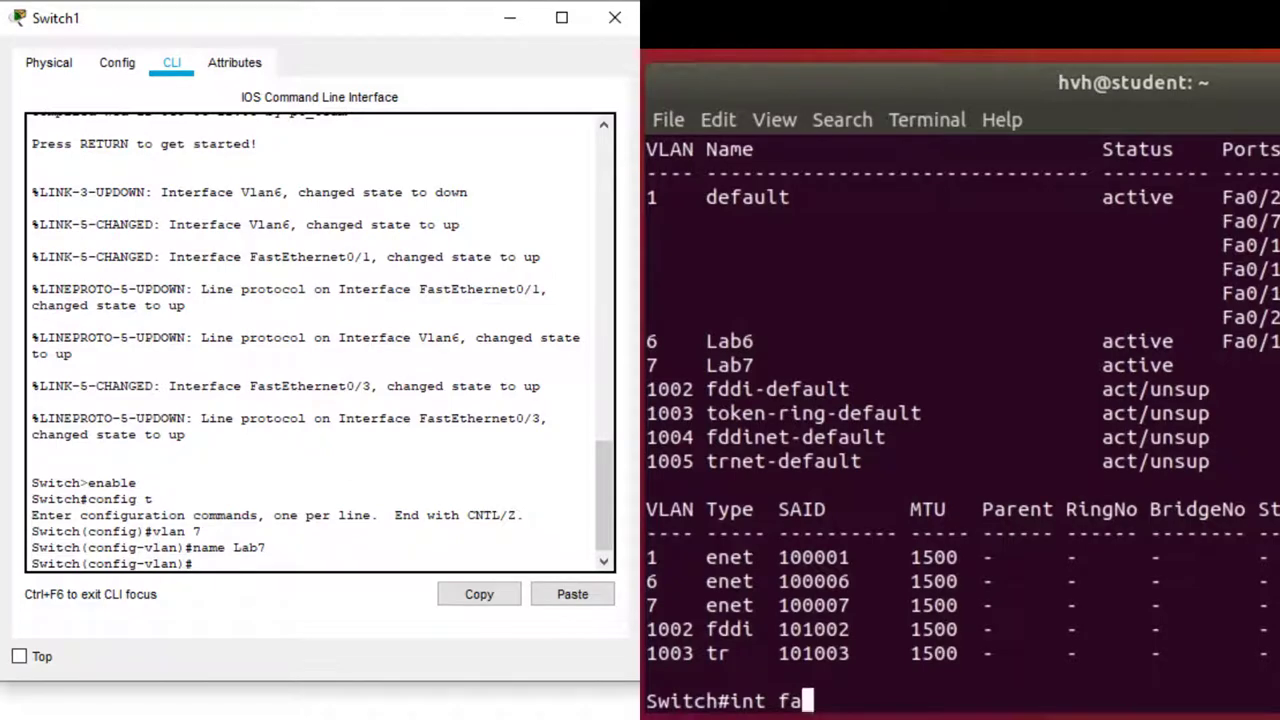
text(0/21)
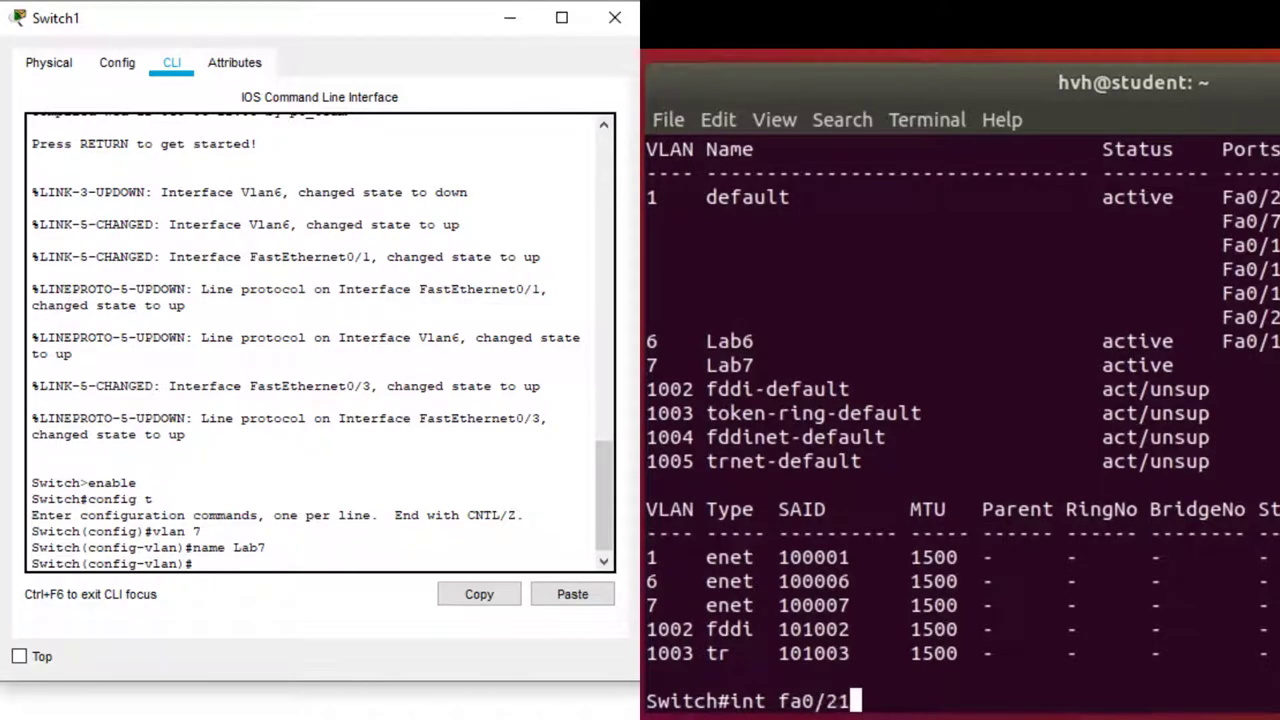
text(end)
key(Return)
key(Return)
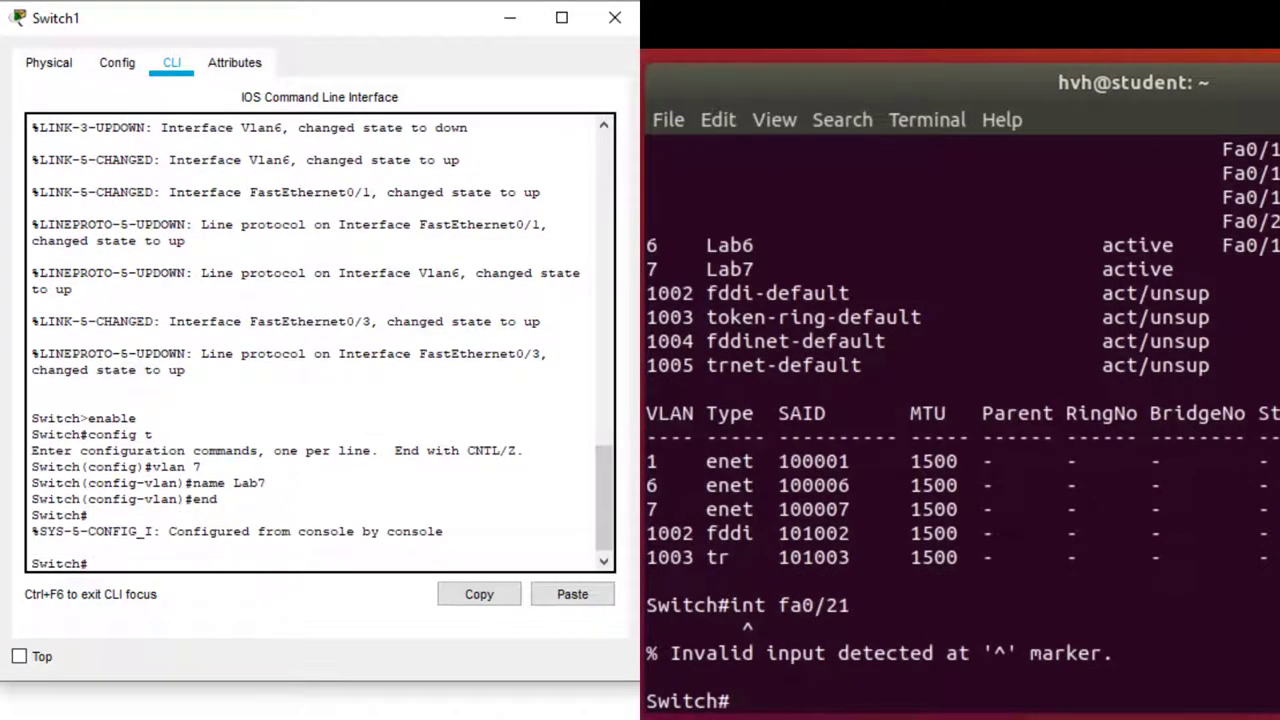
- Enter global configuration on the real switch, list Switch1's VLANs, and select interface fa0/21
text(config)
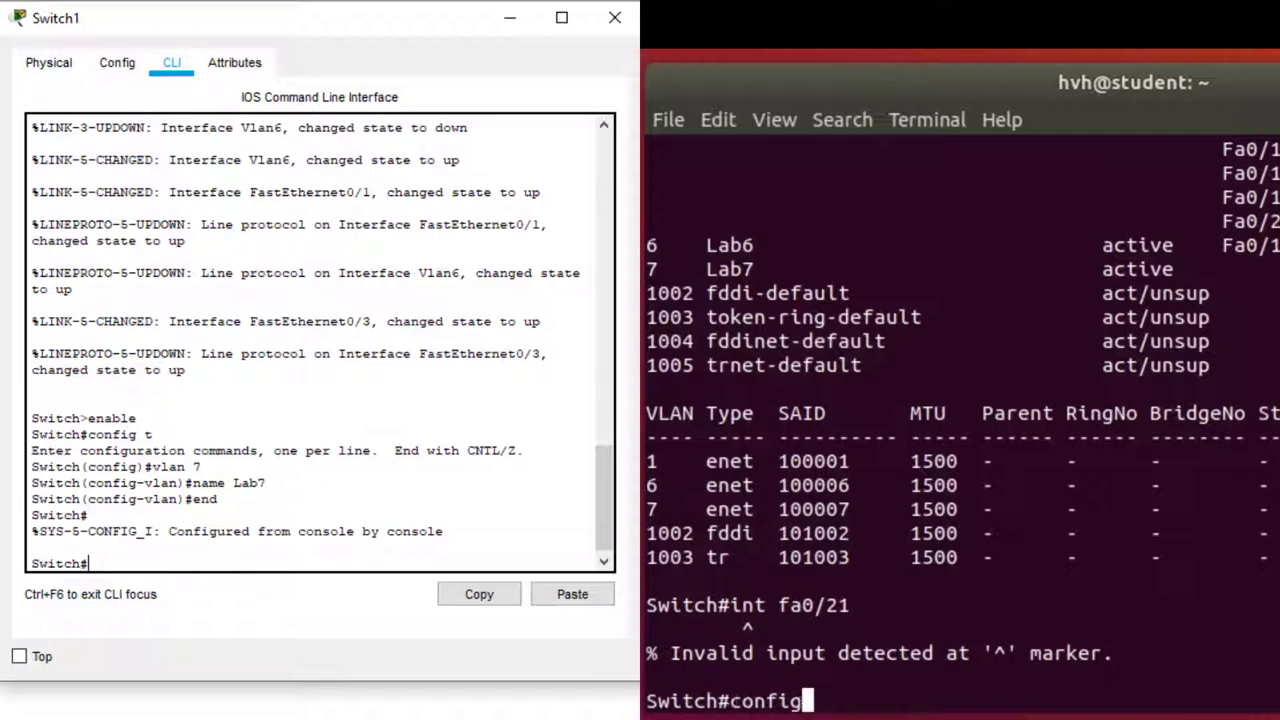
text( t)
key(Return)
text(sh vlan)
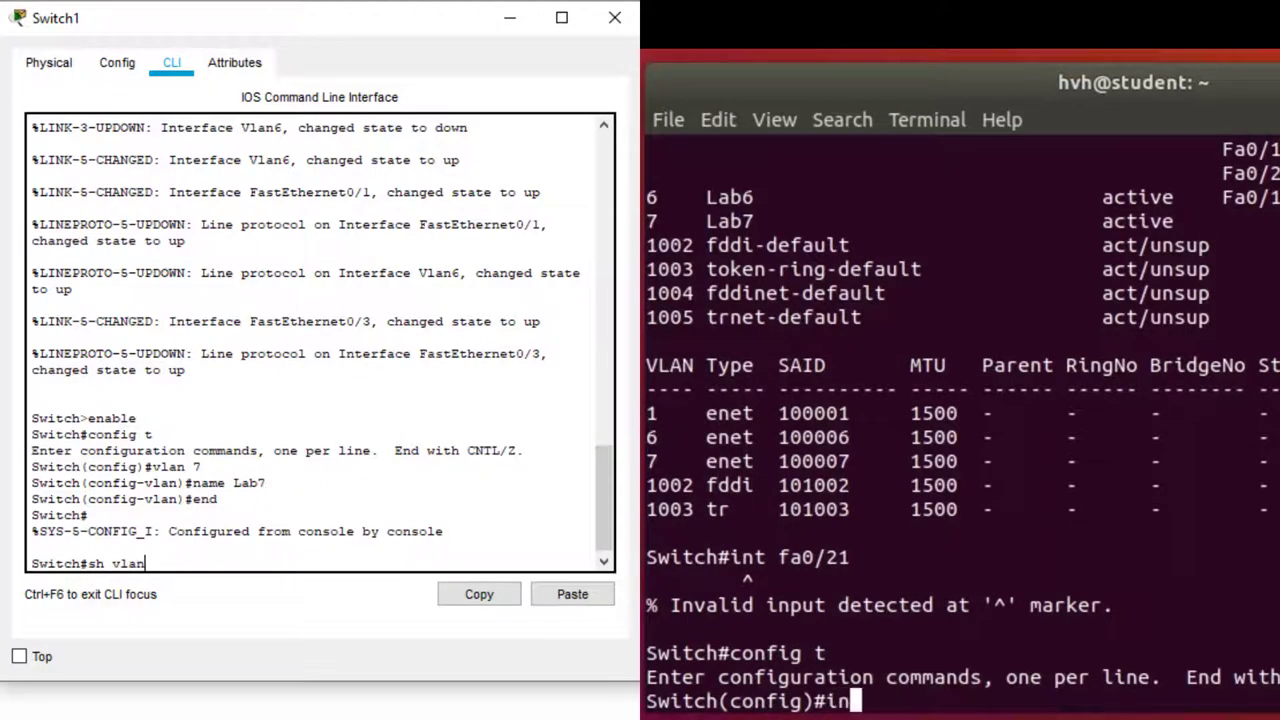
key(Return)
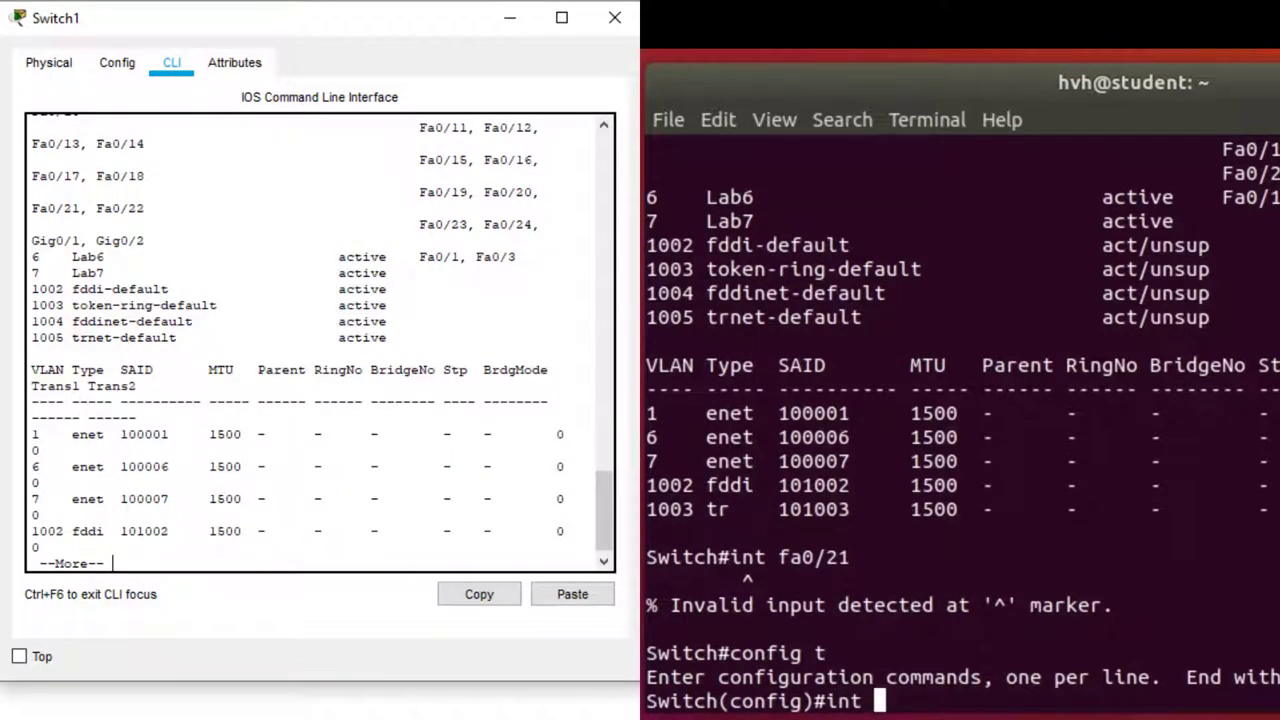
text(fa0/21)
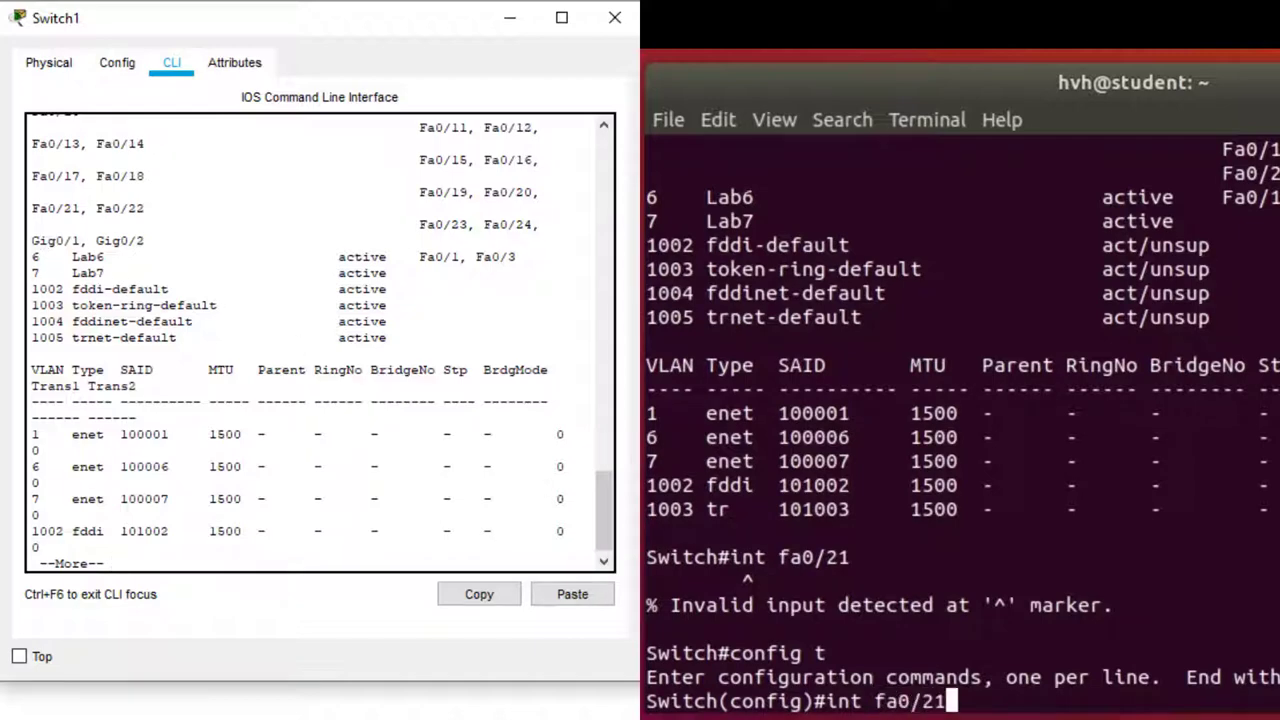
key(Return)
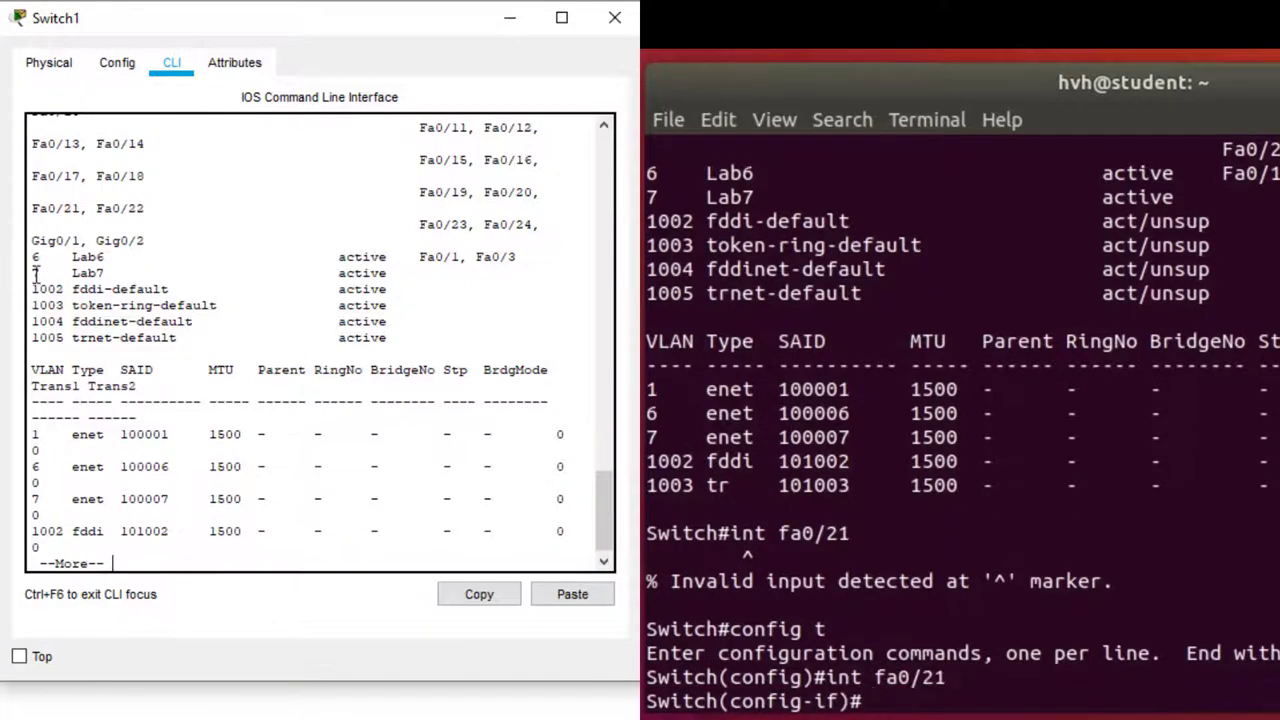
- Make the real switch's fa0/21 an enabled VLAN 7 access port, then leave configuration mode
text(swit)
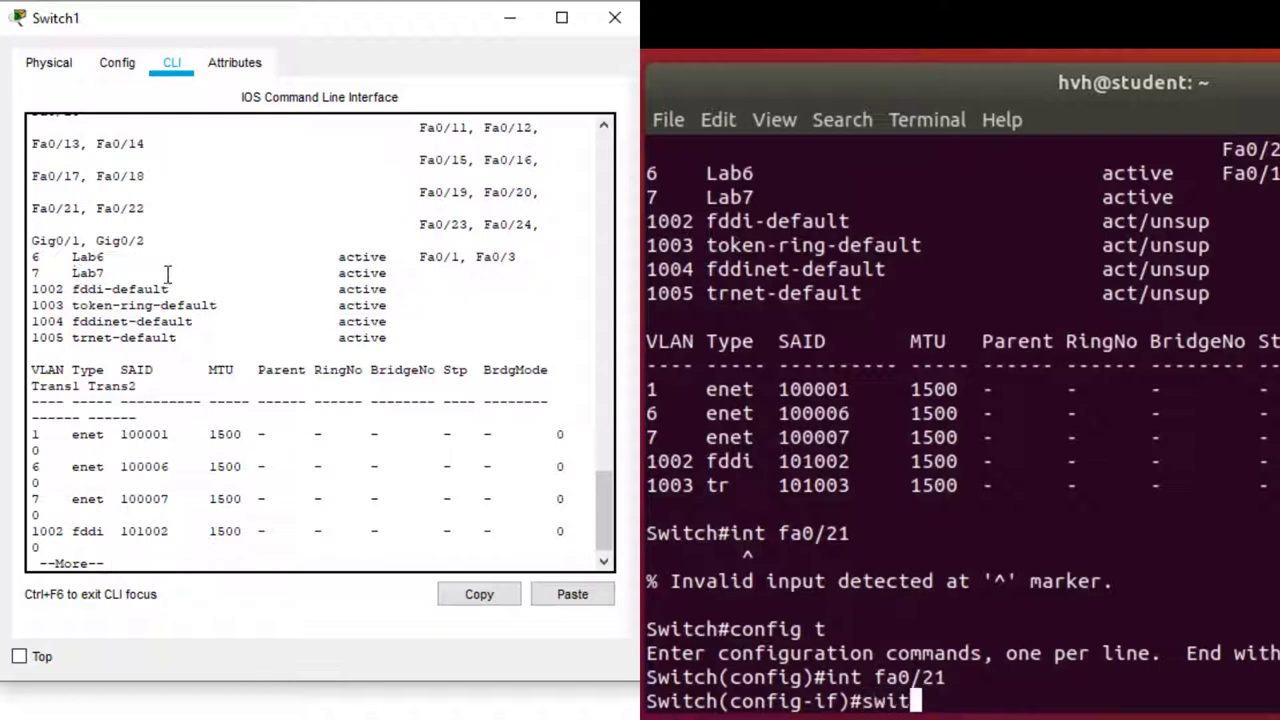
text(chport)
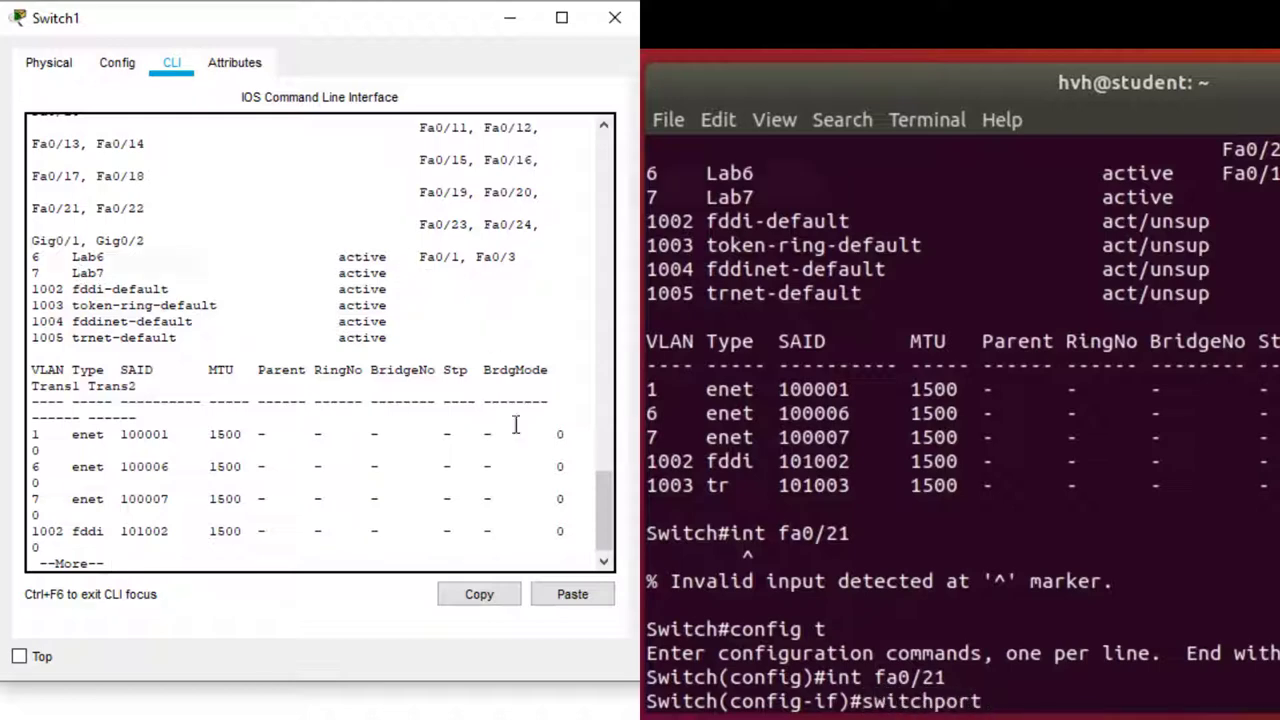
text( mode a)
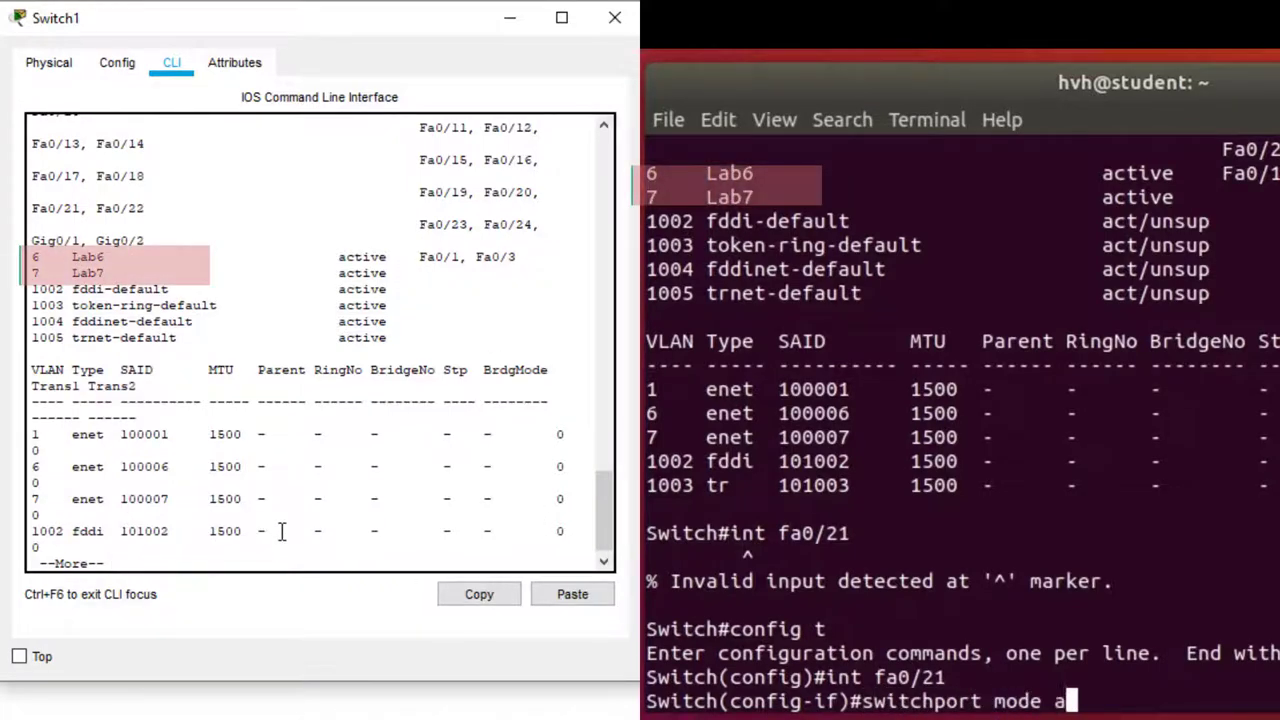
text(ccess)
key(Return)
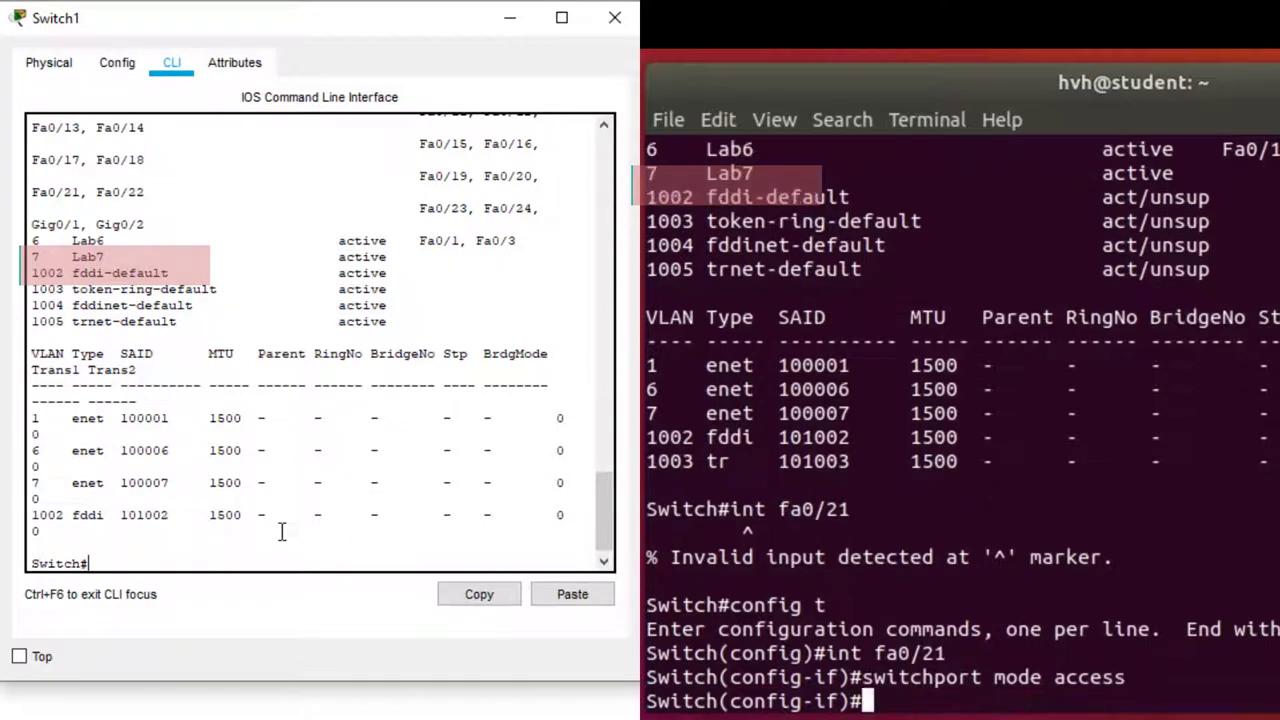
text(switchpor)
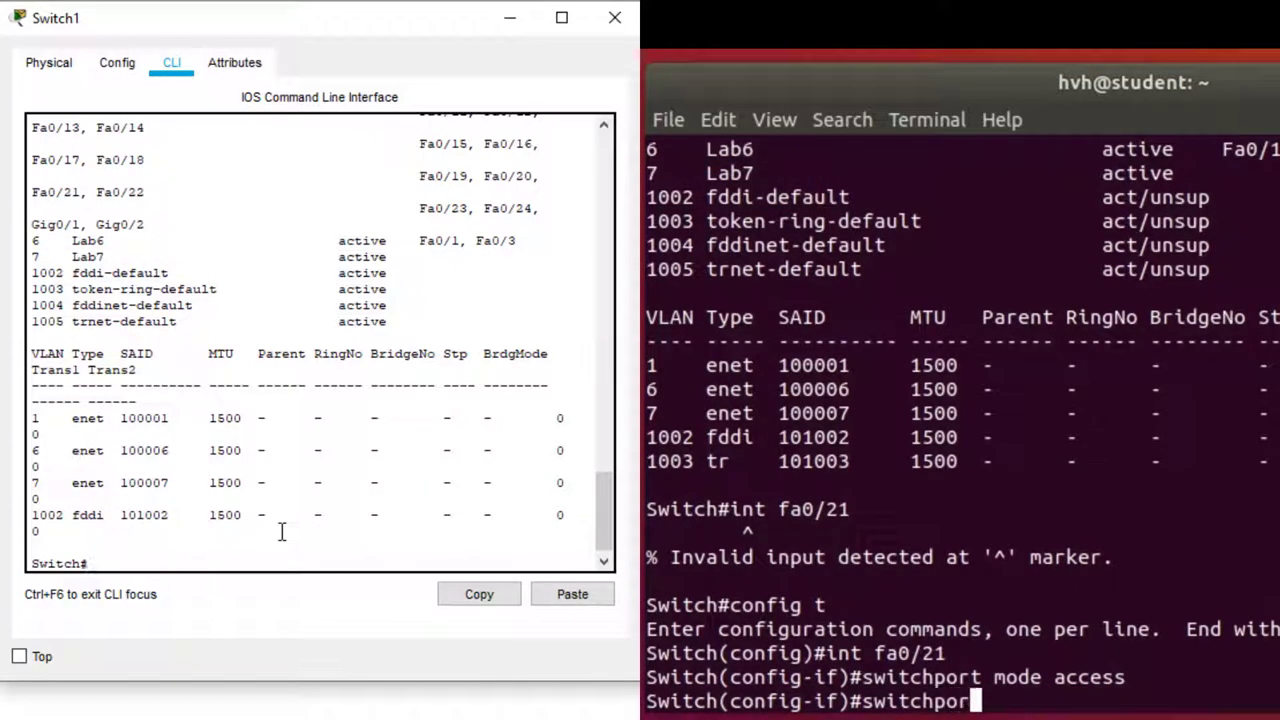
text(t a)
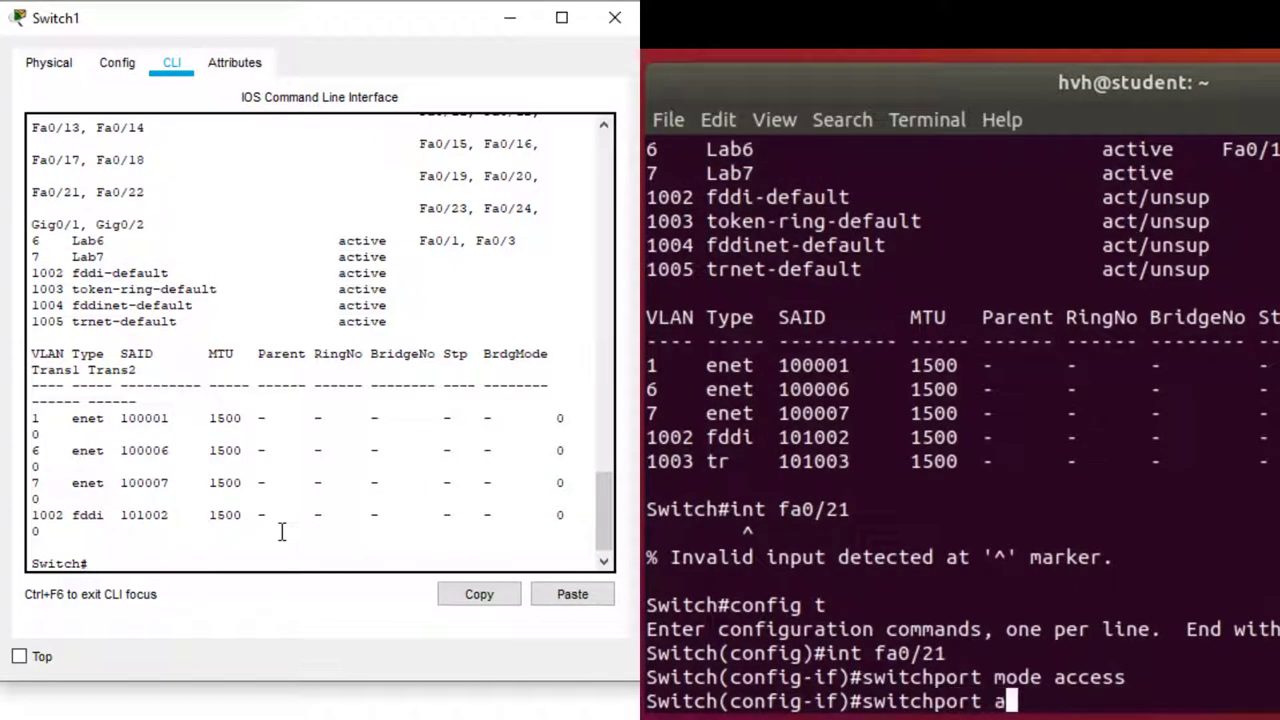
text(ccess vla)
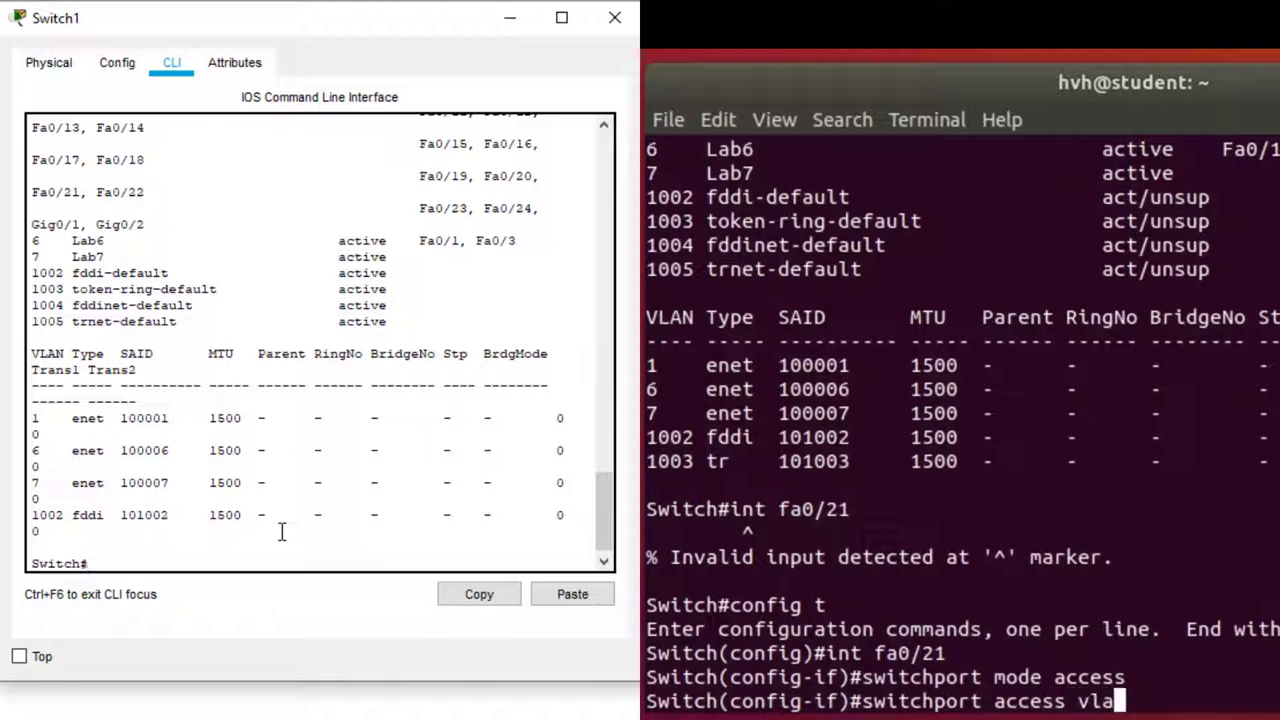
text(n 7)
key(Return)
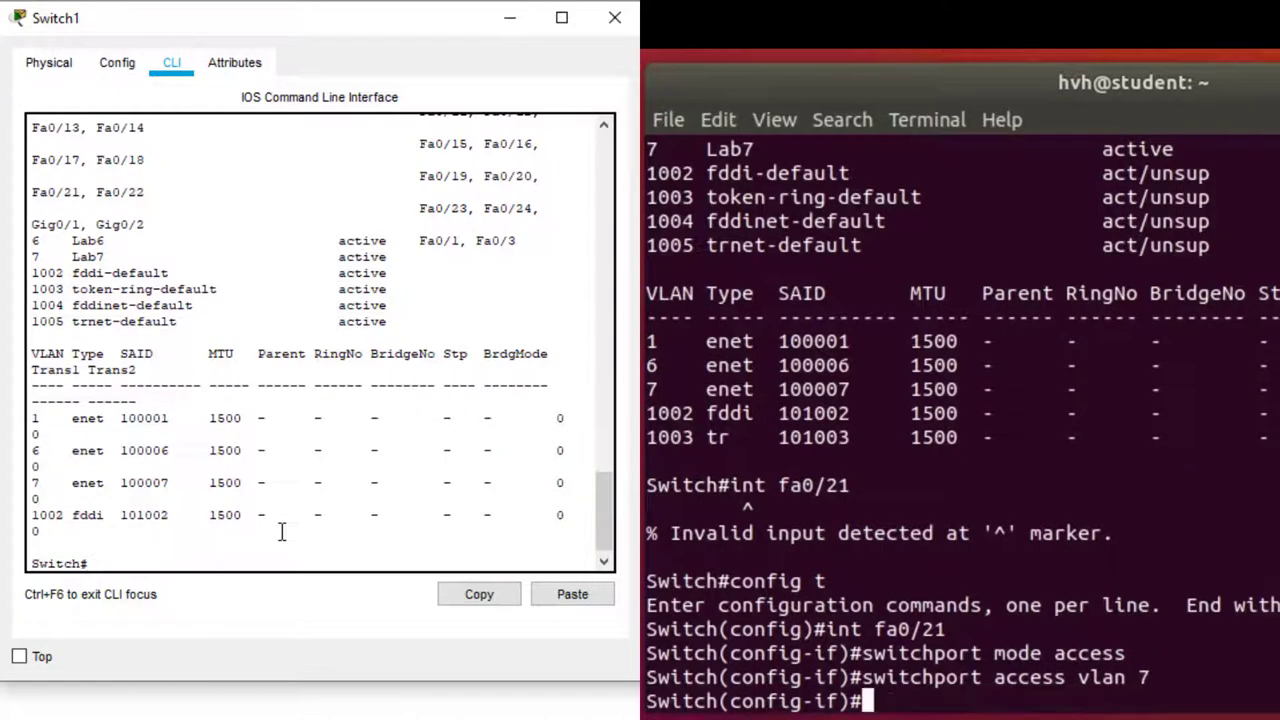
text(no shut)
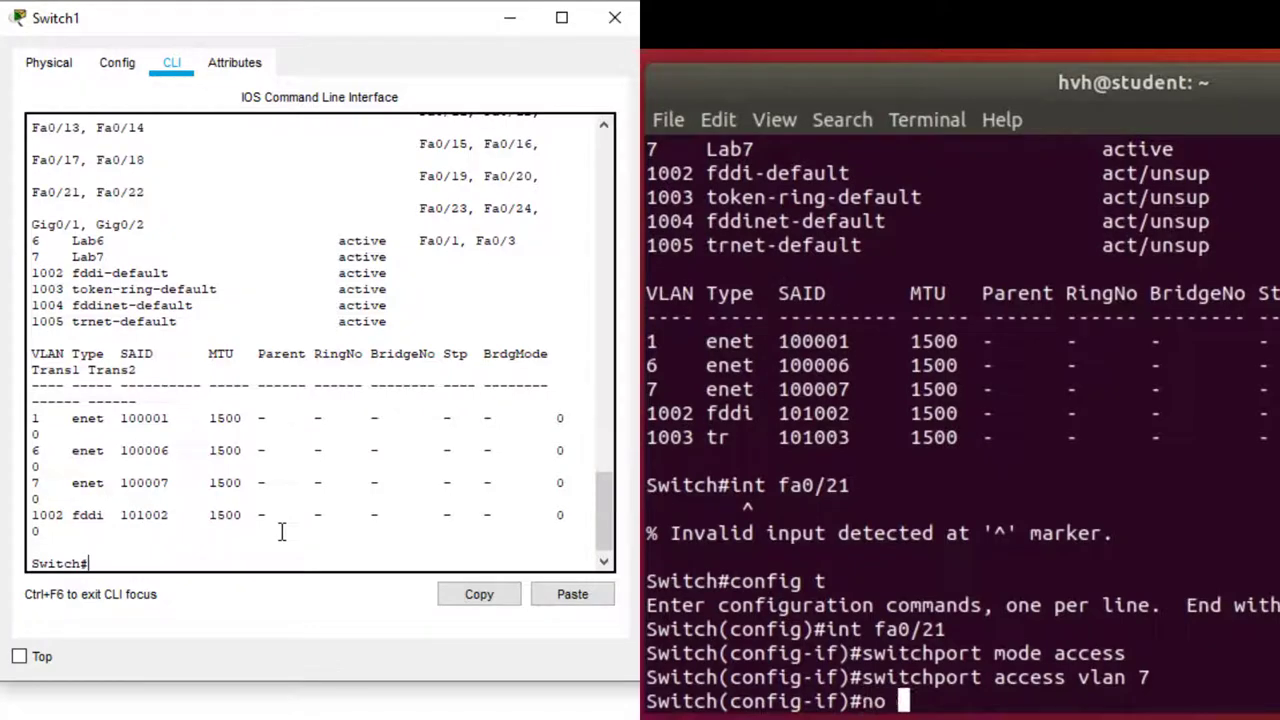
key(Return)
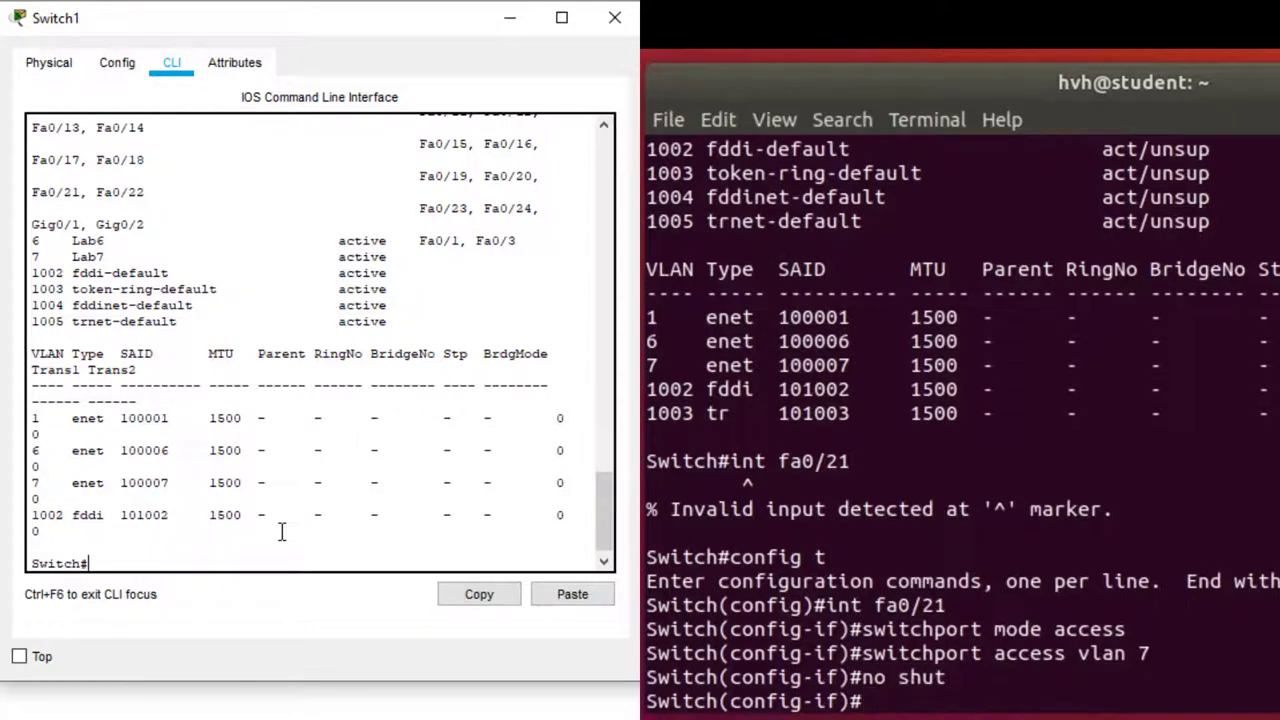
text(end)
key(Return)
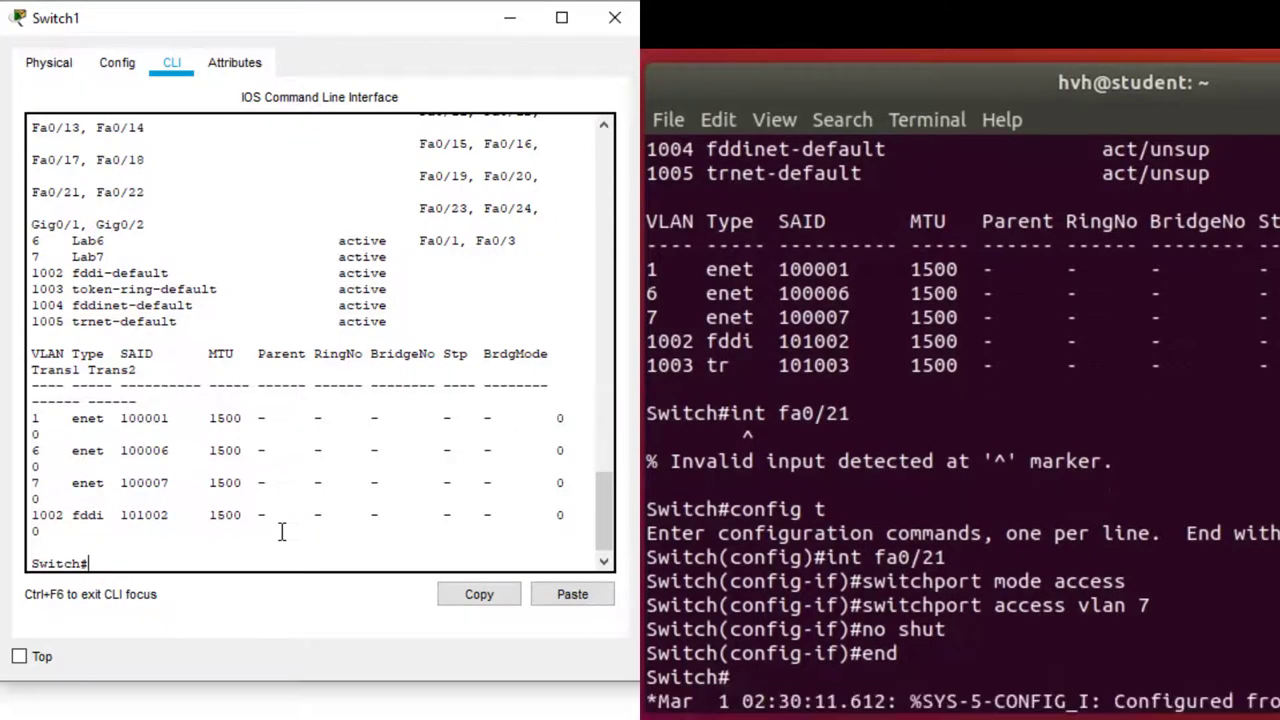
text(con)
key(Return)
text(con)
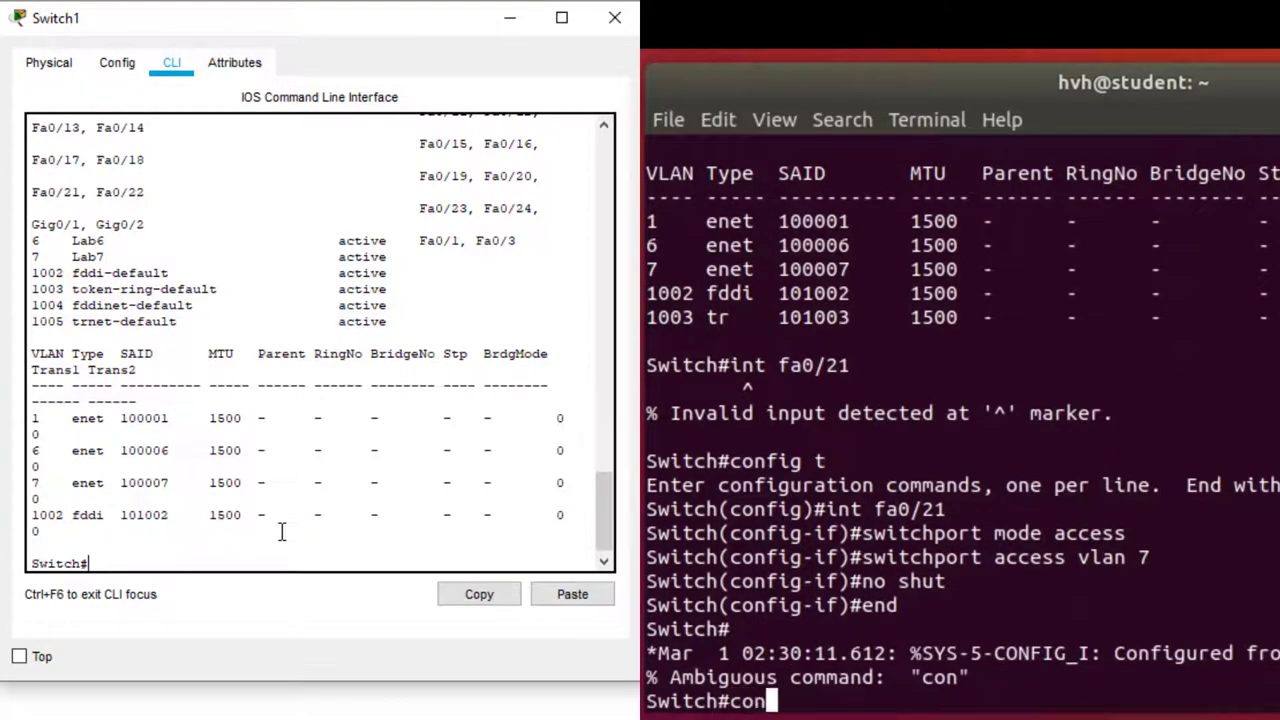
text(config)
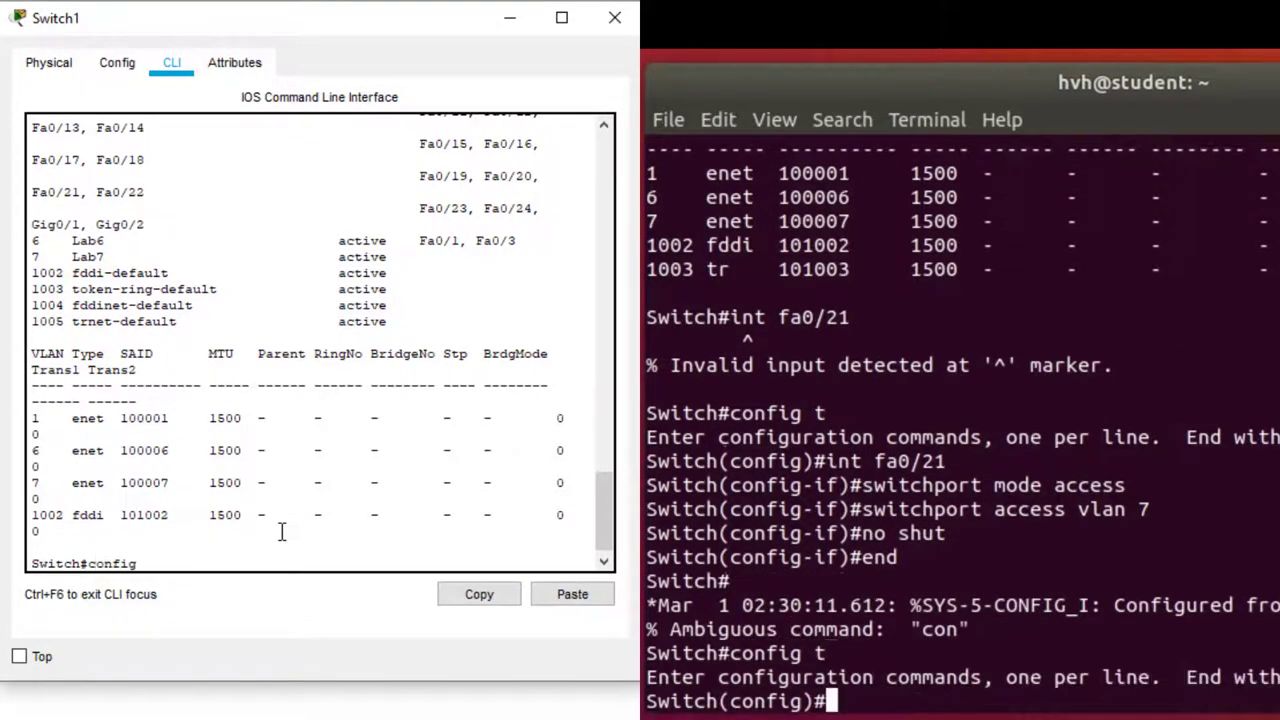
text( t)
- Set the lab switch's Fa0/23 to access mode in VLAN 7 and enable it
key(Return)
text(int )
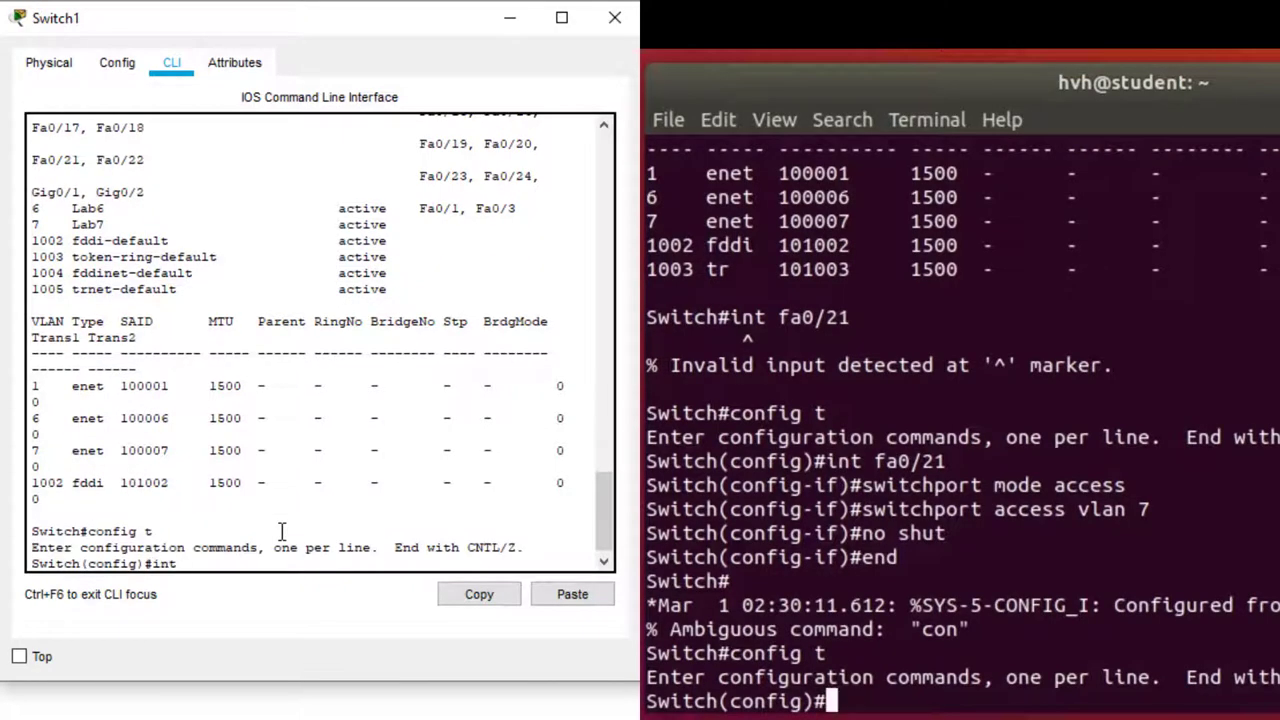
text(int )
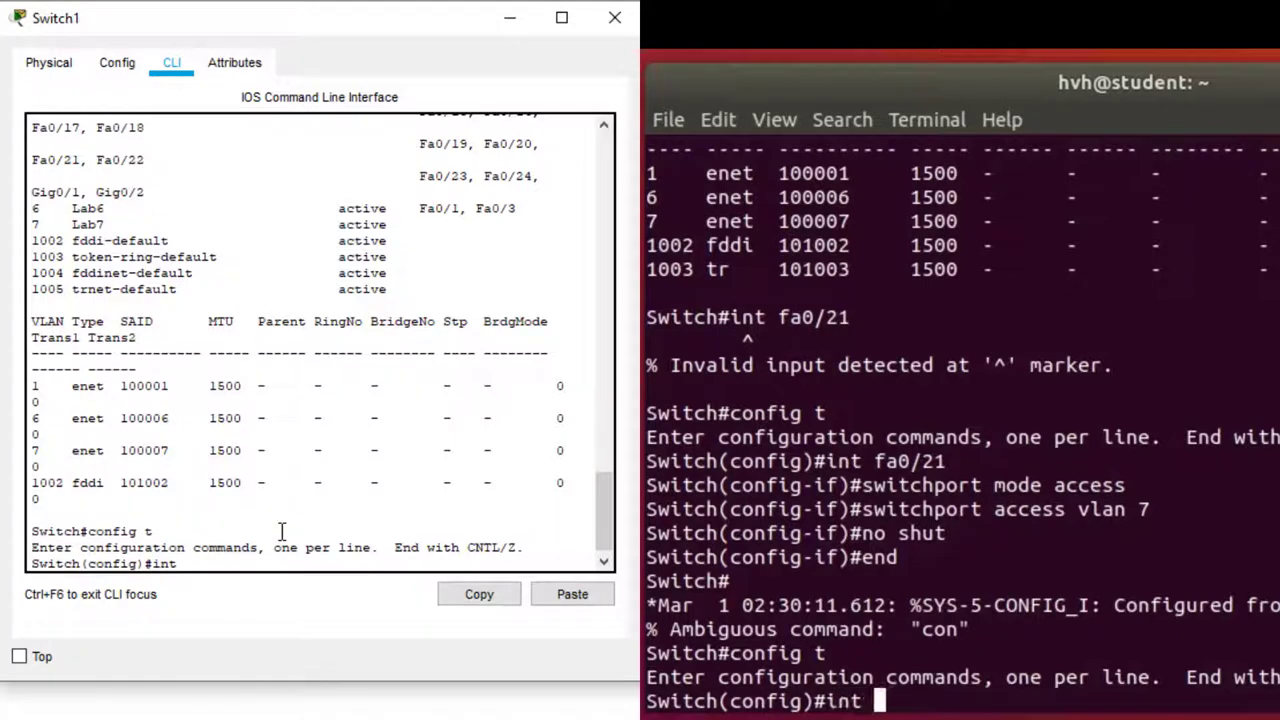
text(fa0/23)
key(Return)
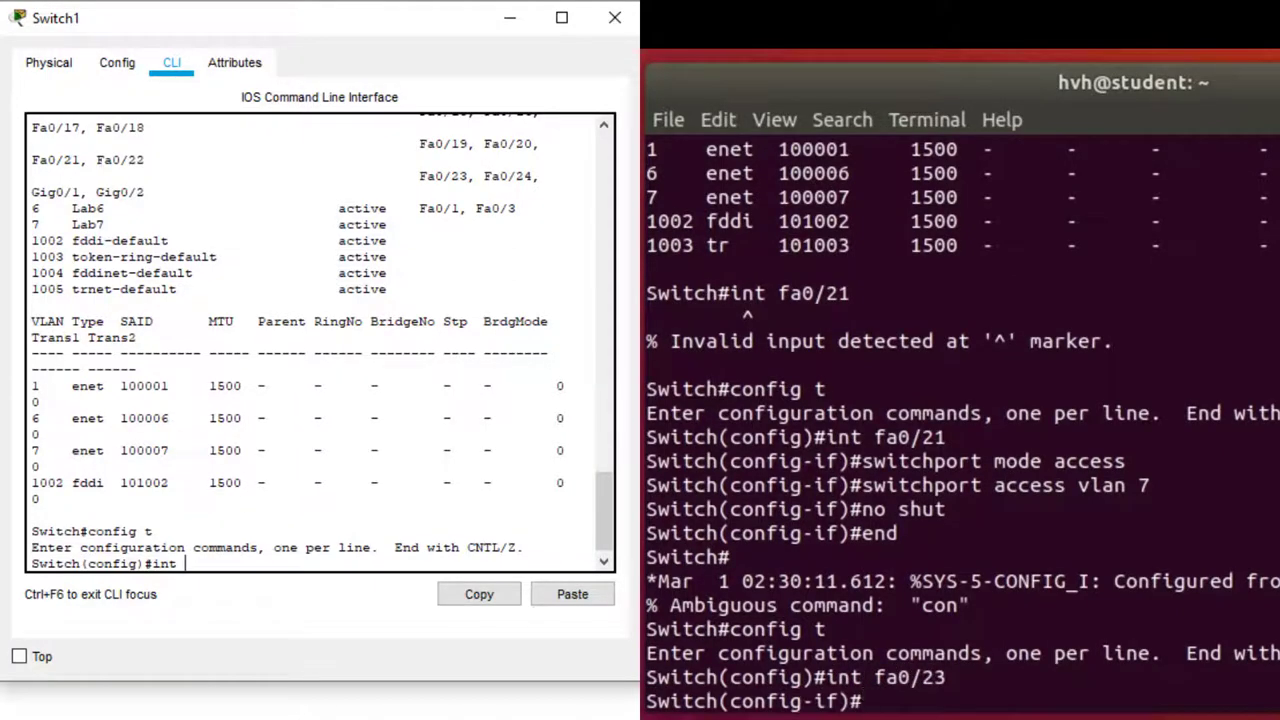
text(swithc)
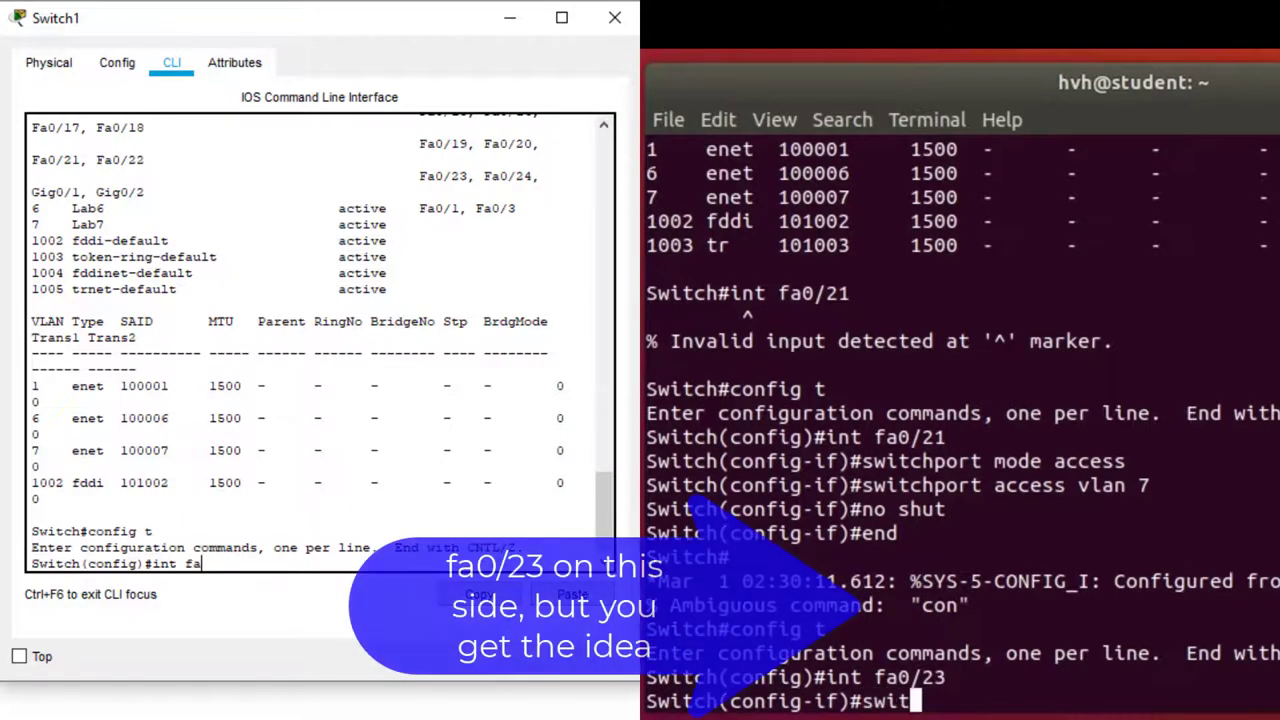
key(BackSpace)
key(BackSpace)
key(BackSpace)
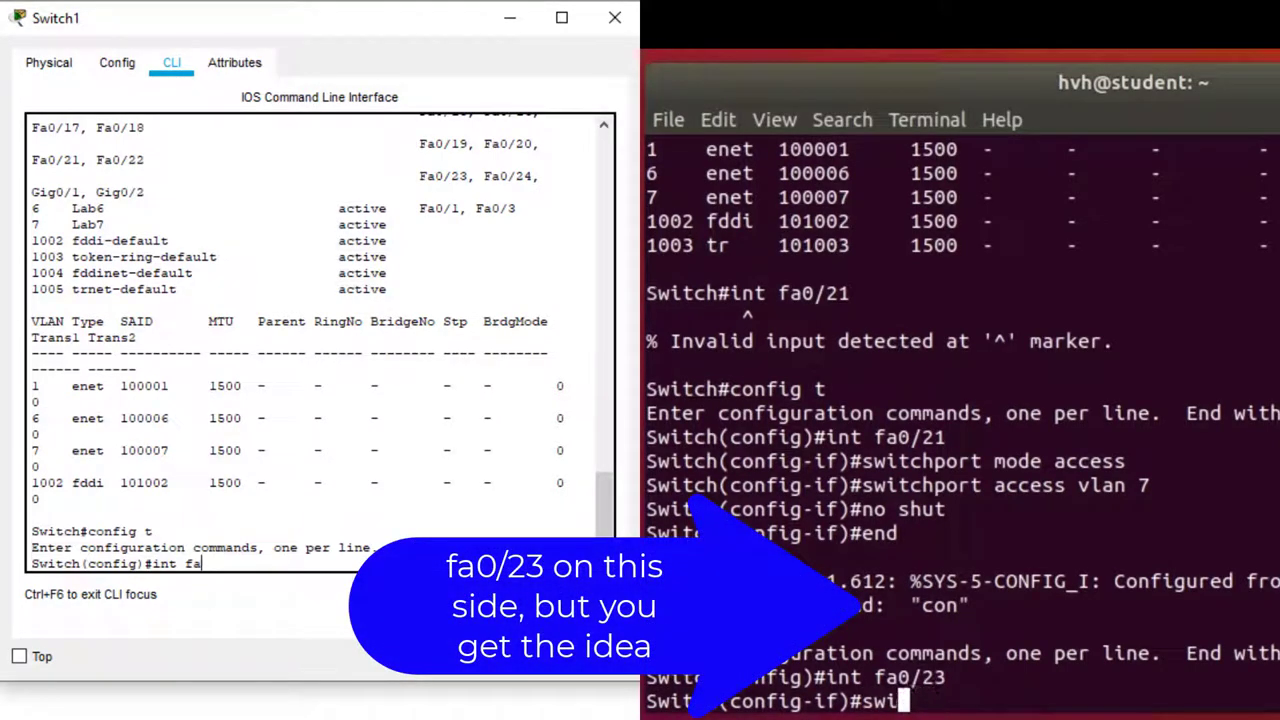
text(tch)
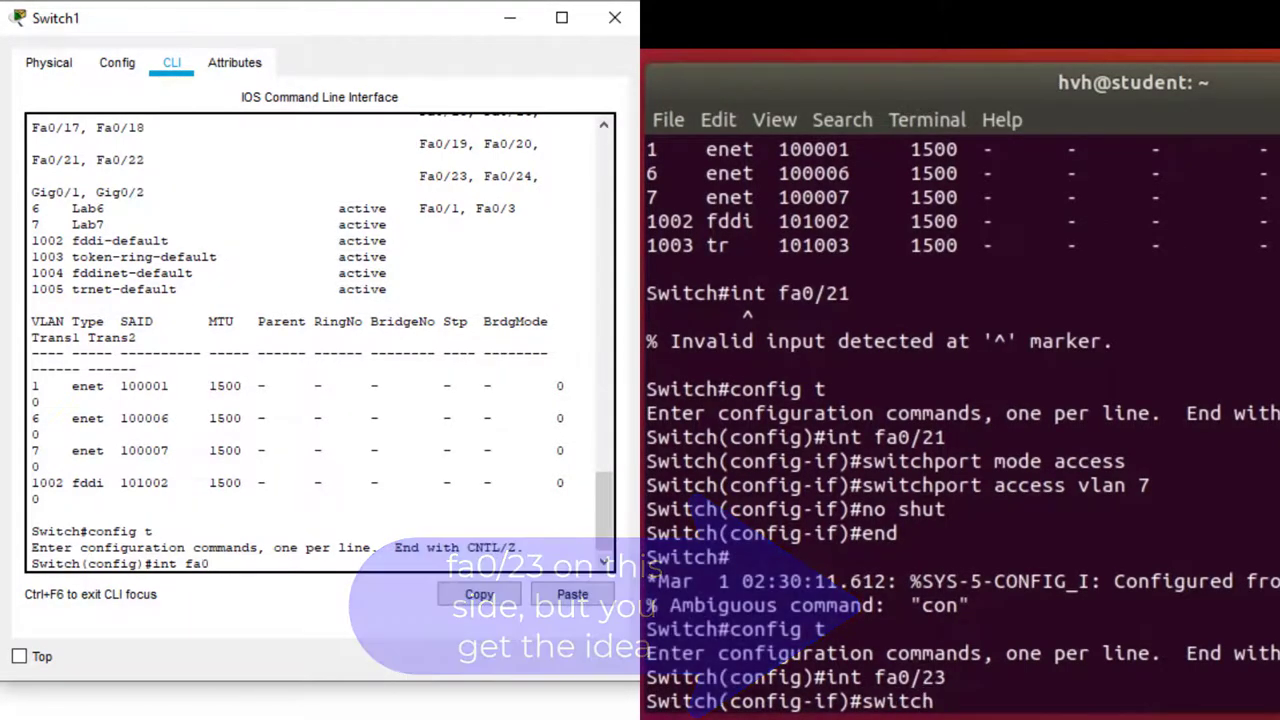
text(port mode)
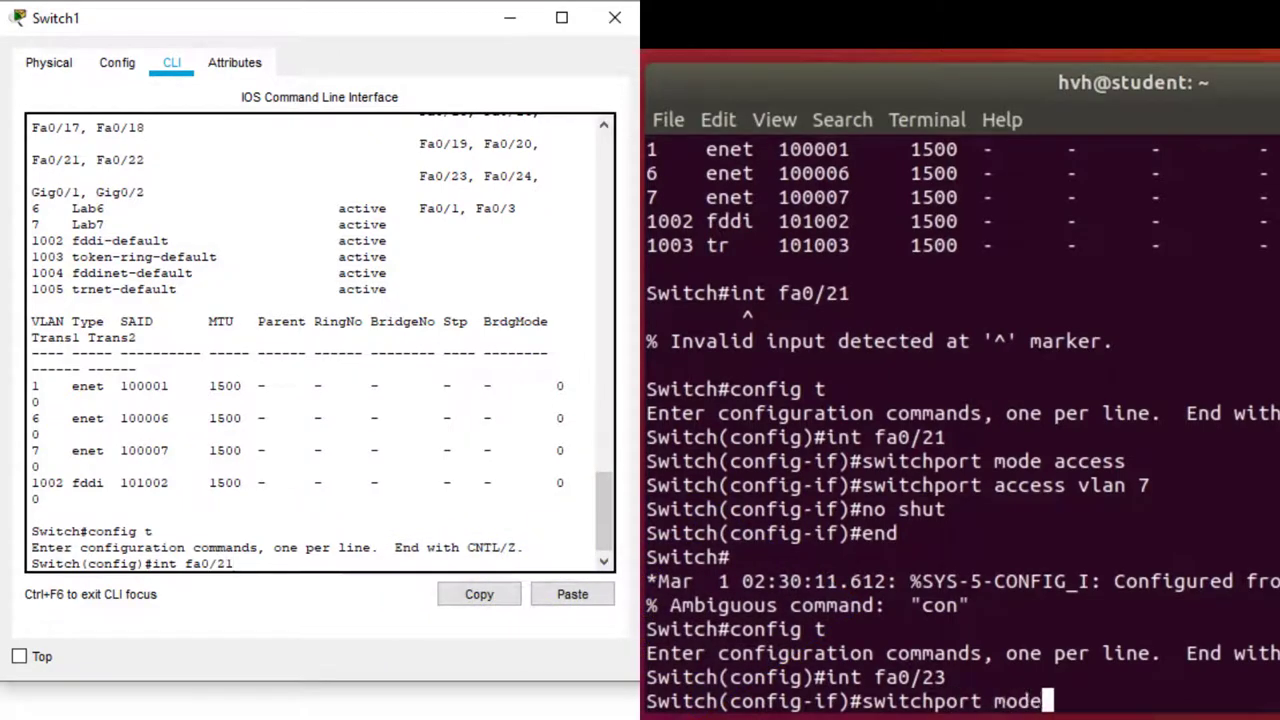
text( access)
key(Return)
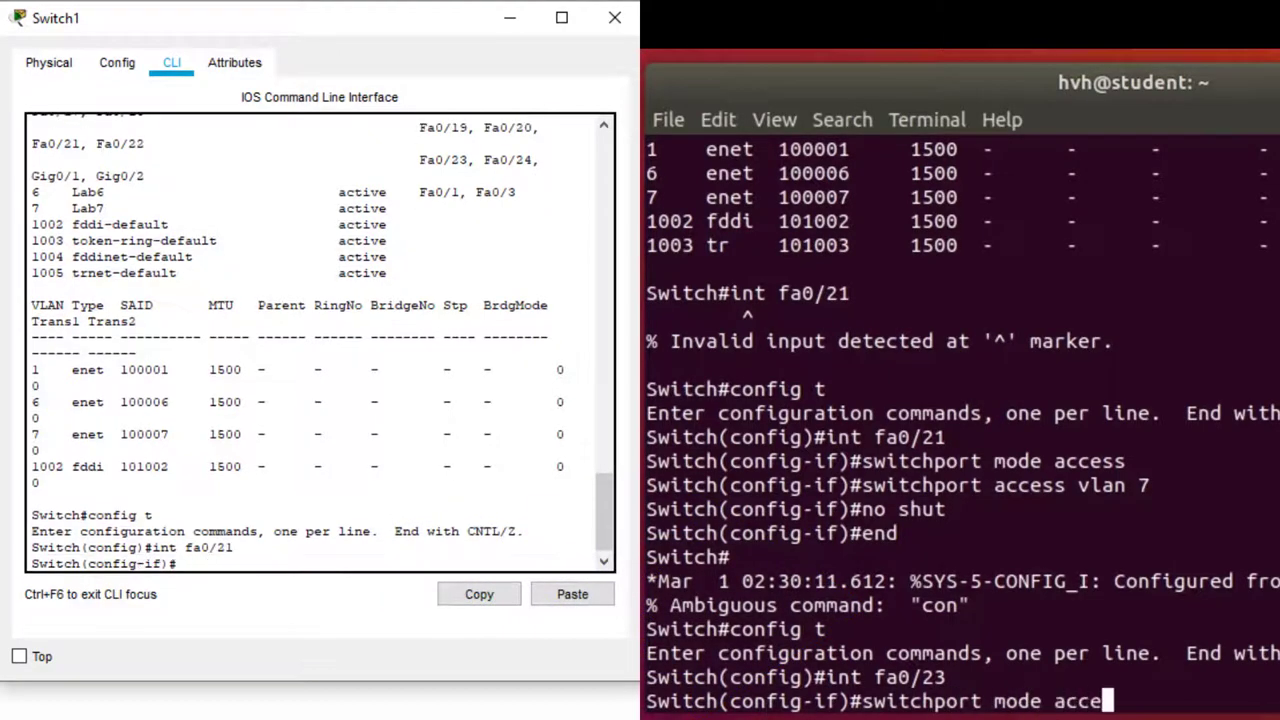
key(Return)
text(switch)
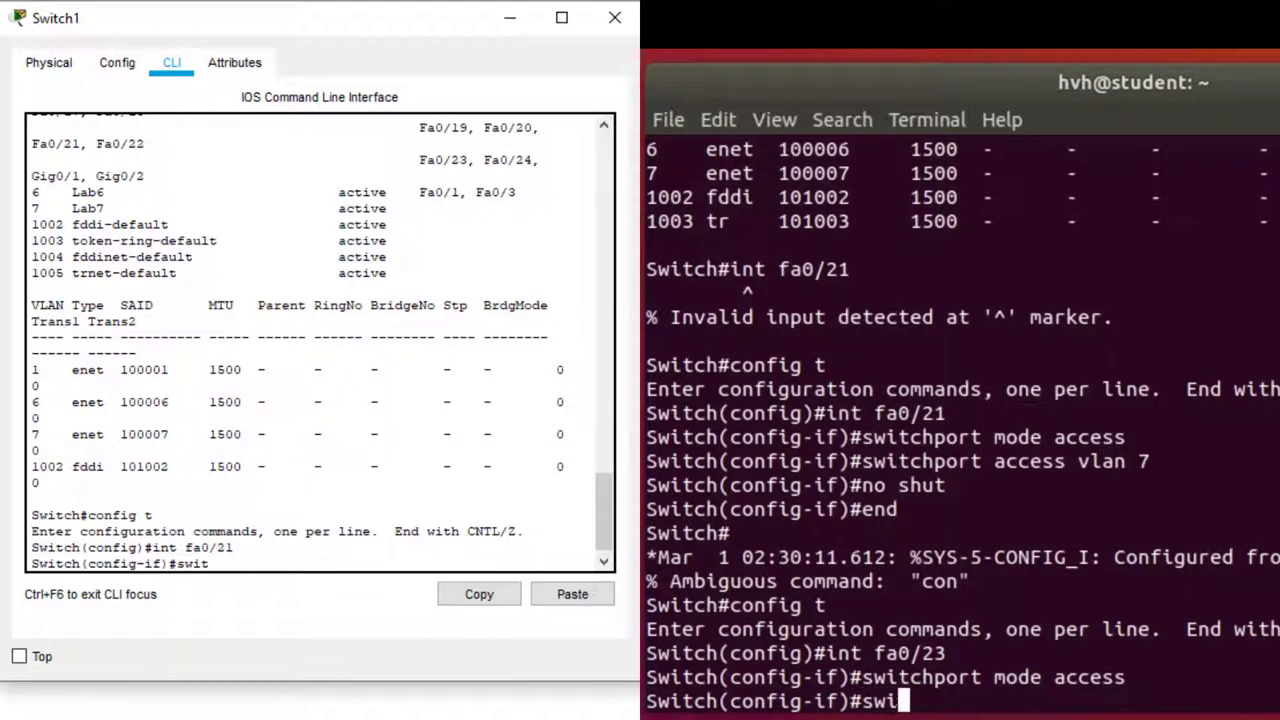
text(port)
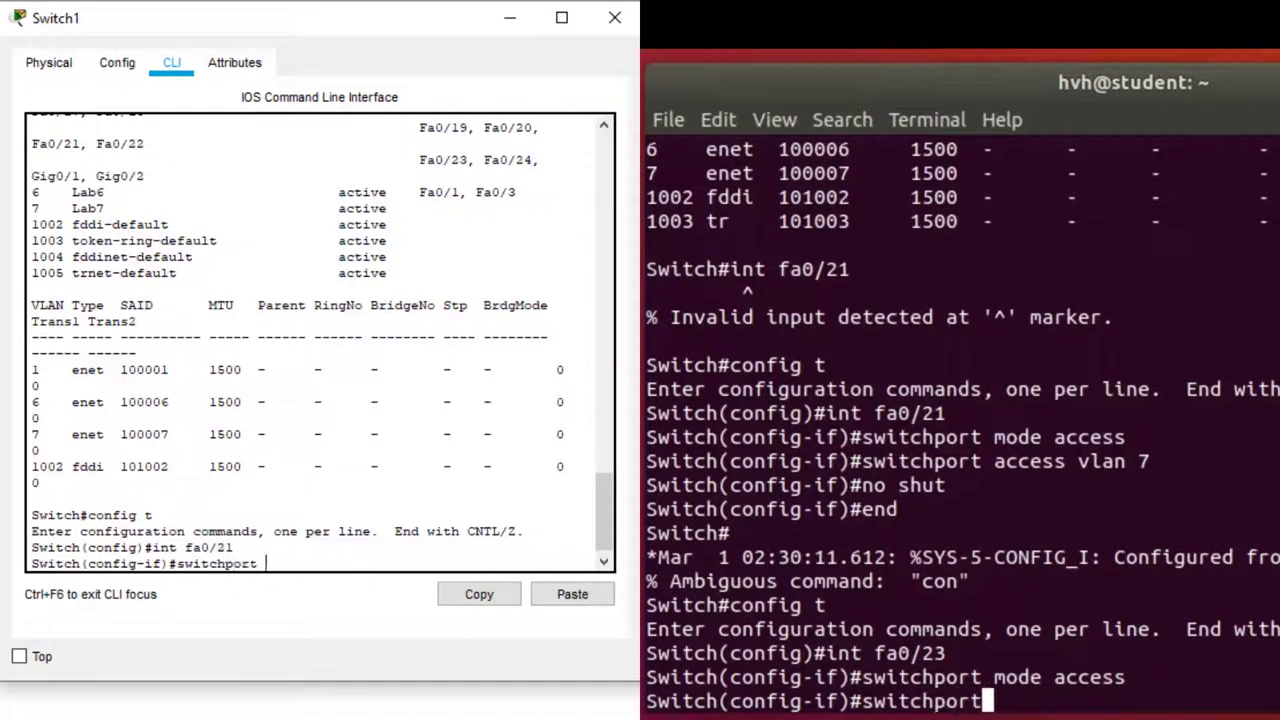
text( access)
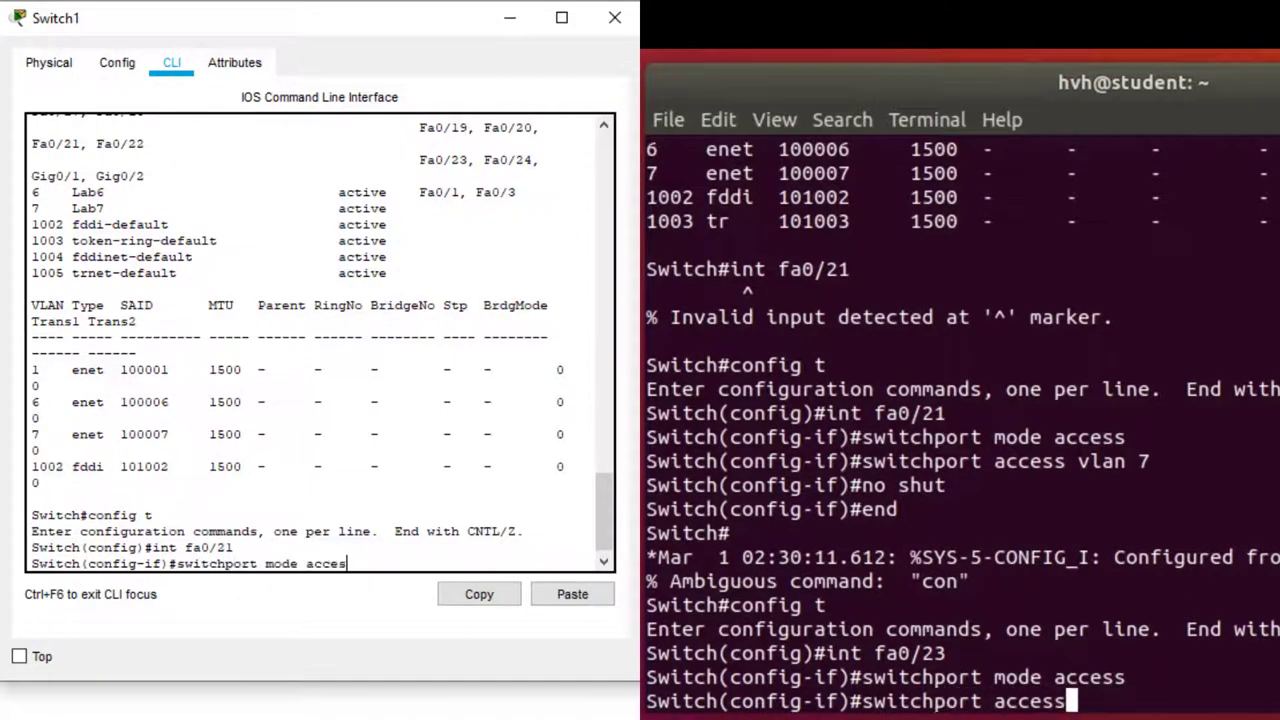
text( vlan)
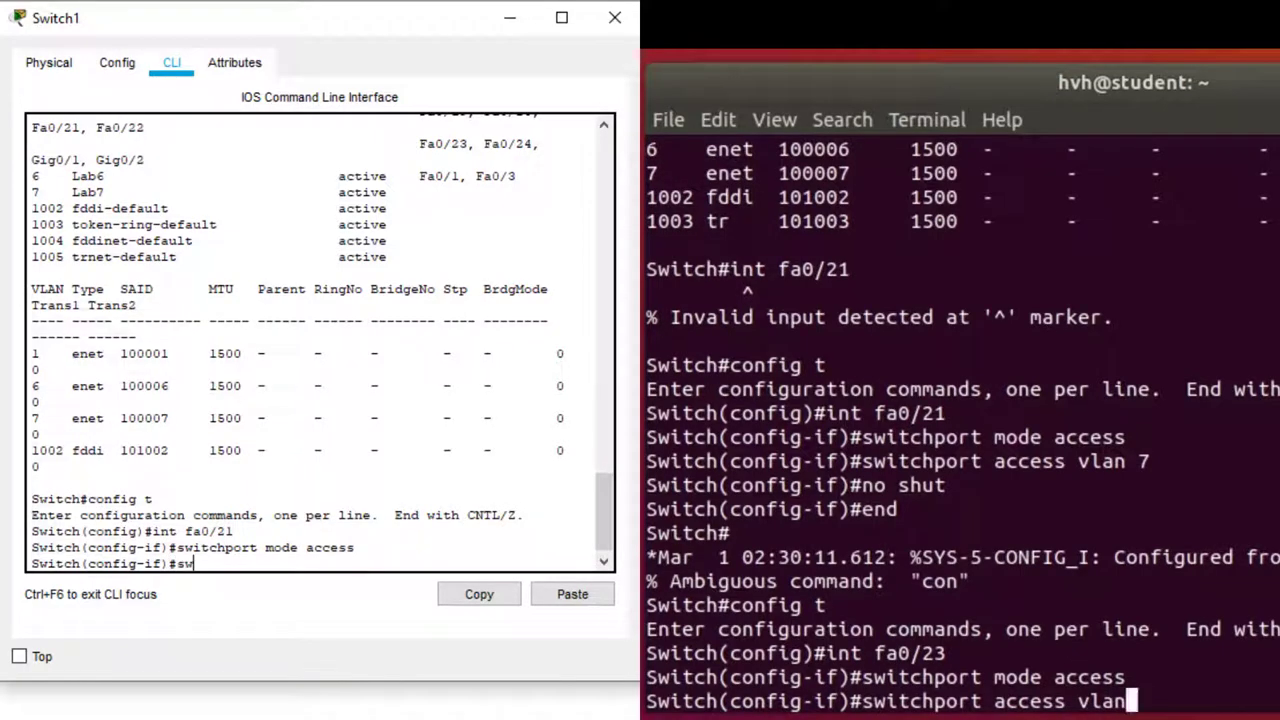
text( 7)
key(Return)
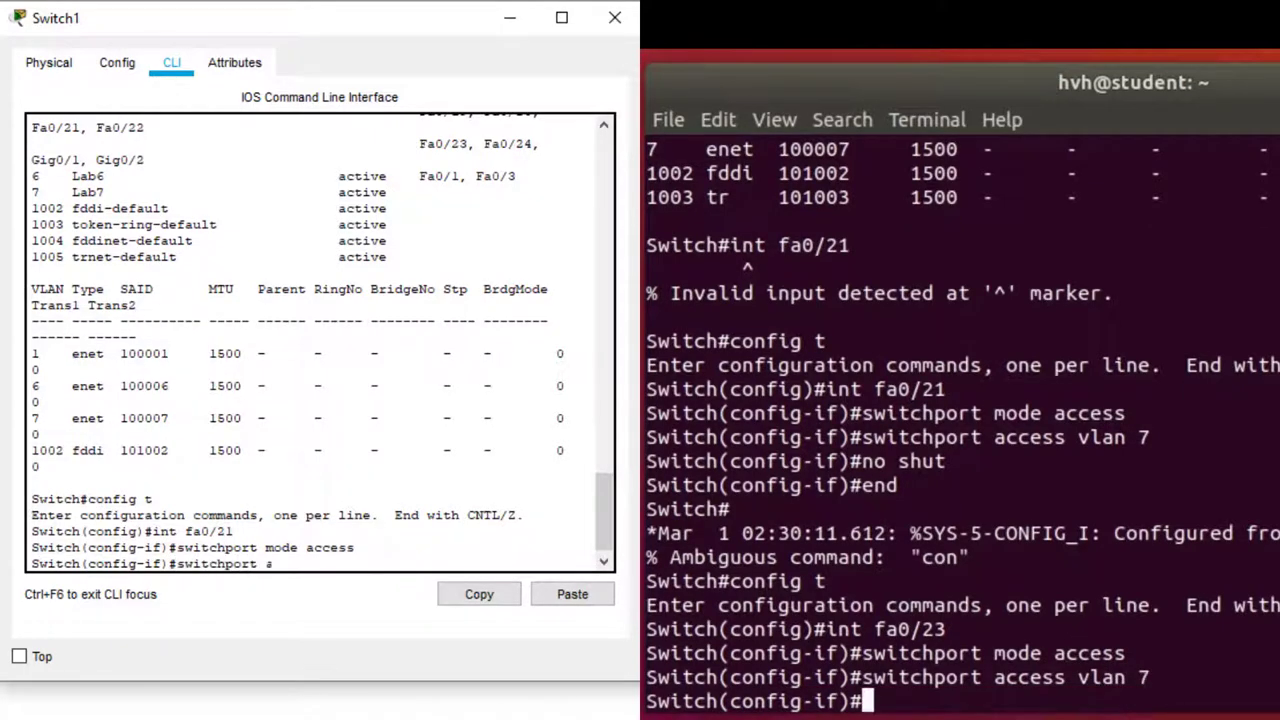
text(no shut)
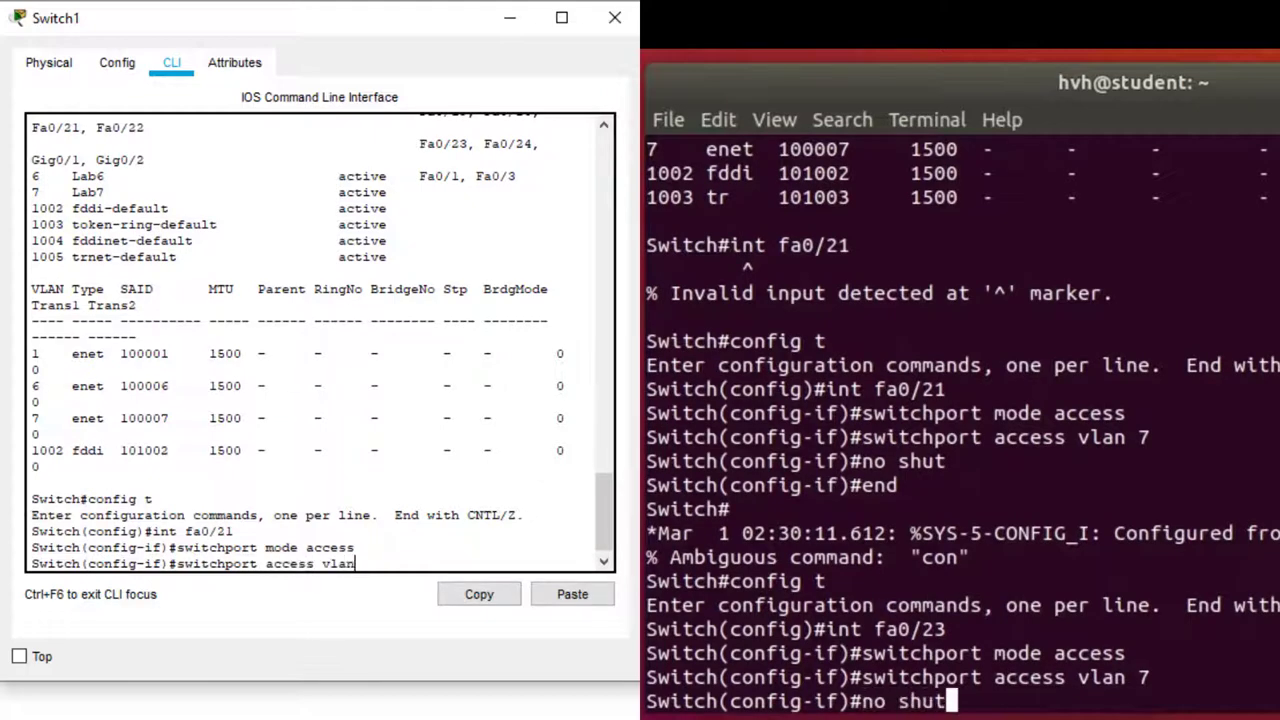
key(Return)
- Enable Switch1's Fa0/21, list the lab switch's VLANs, and exit configuration mode on both
text(ex)
key(BackSpace)
text(nd)
key(Return)
text(no sh)
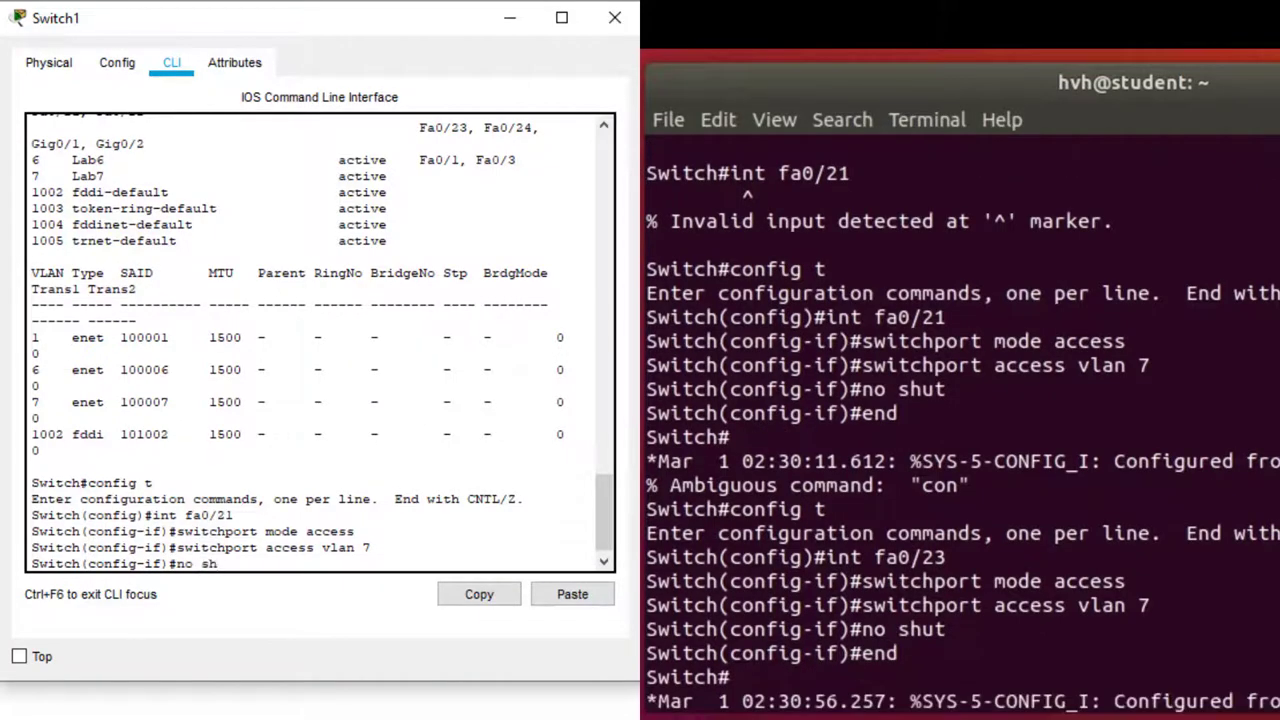
text(ut)
key(Return)
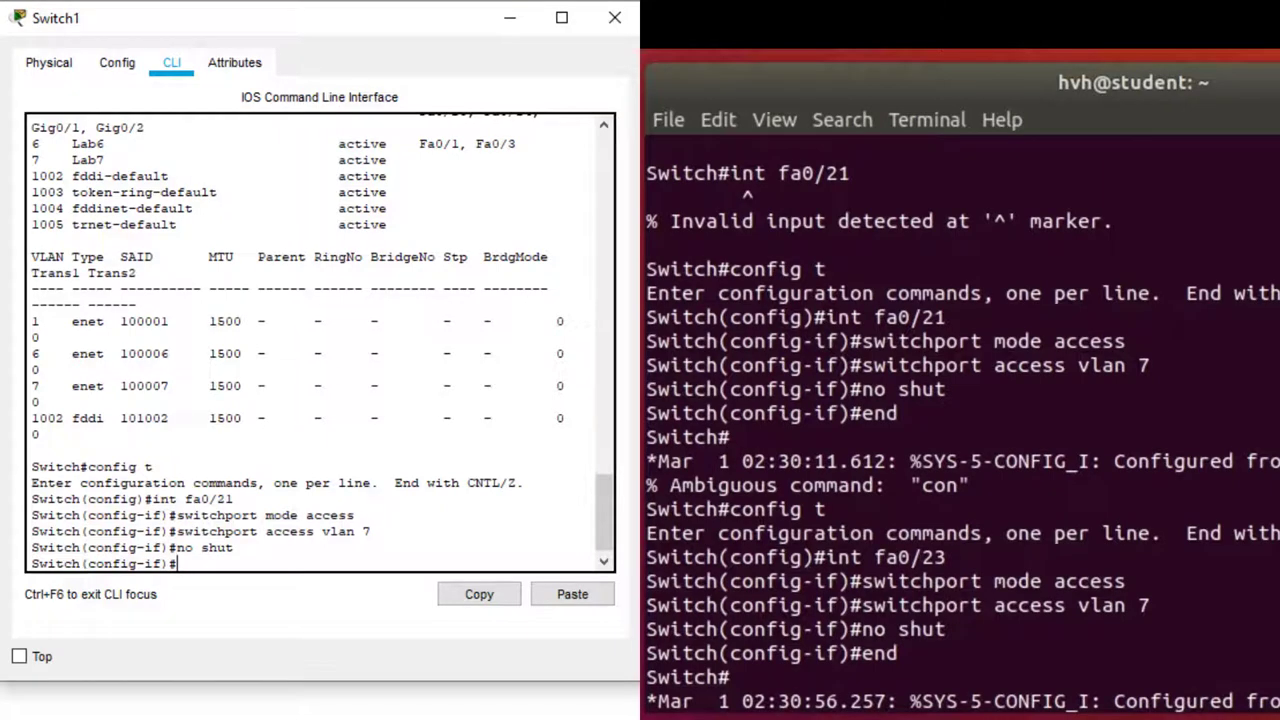
key(Return)
text(sh vlan)
key(Return)
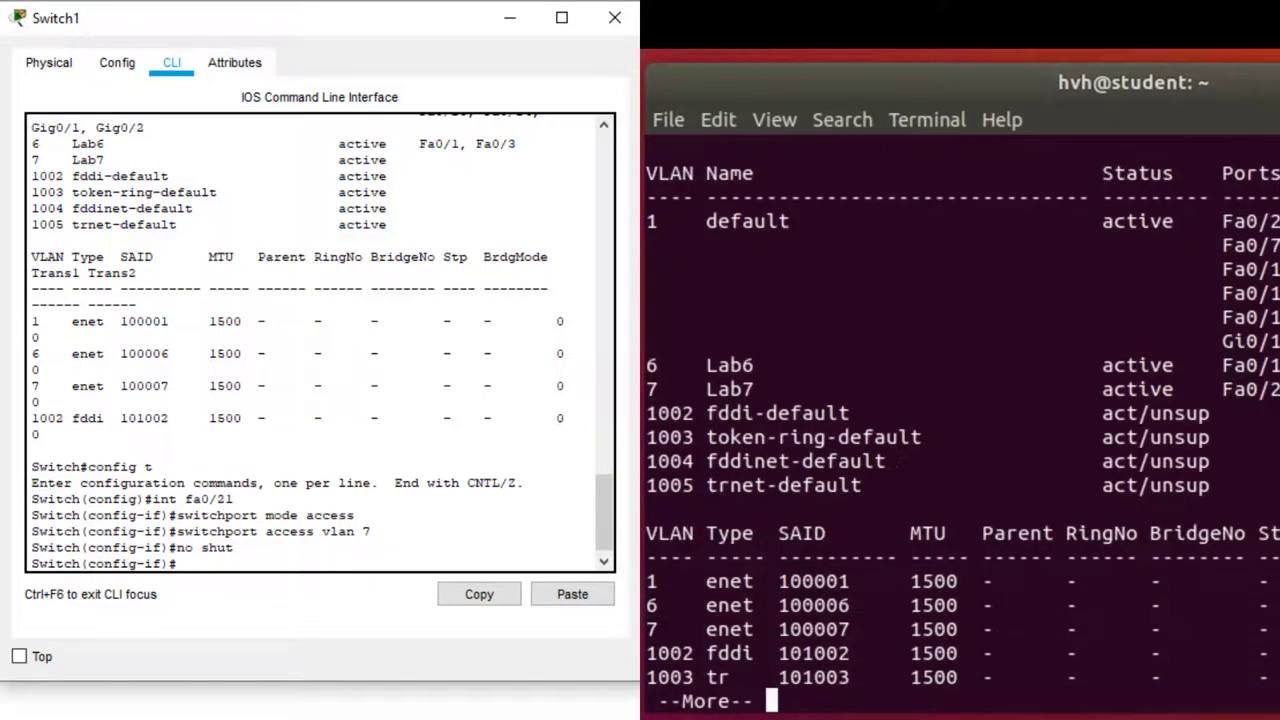
text(end)
key(Return)
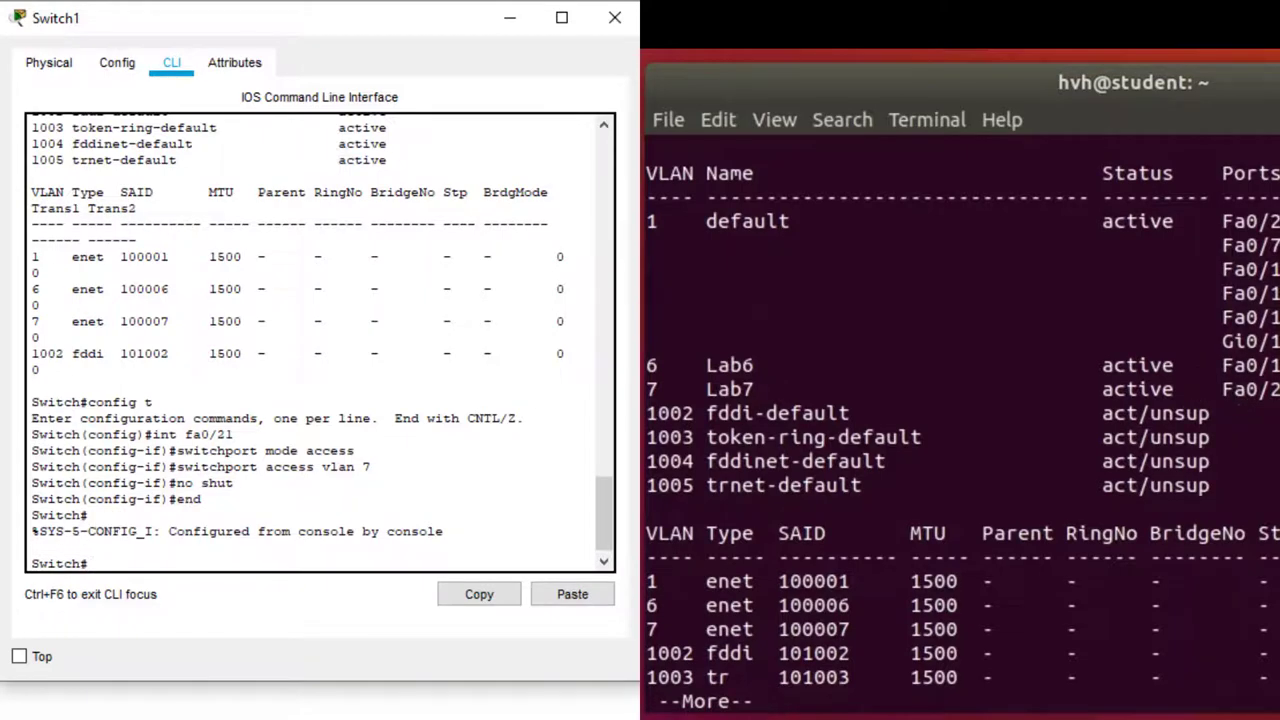
- Enter configuration on Switch1, select Fa0/23 and set it to access mode
text(config t)
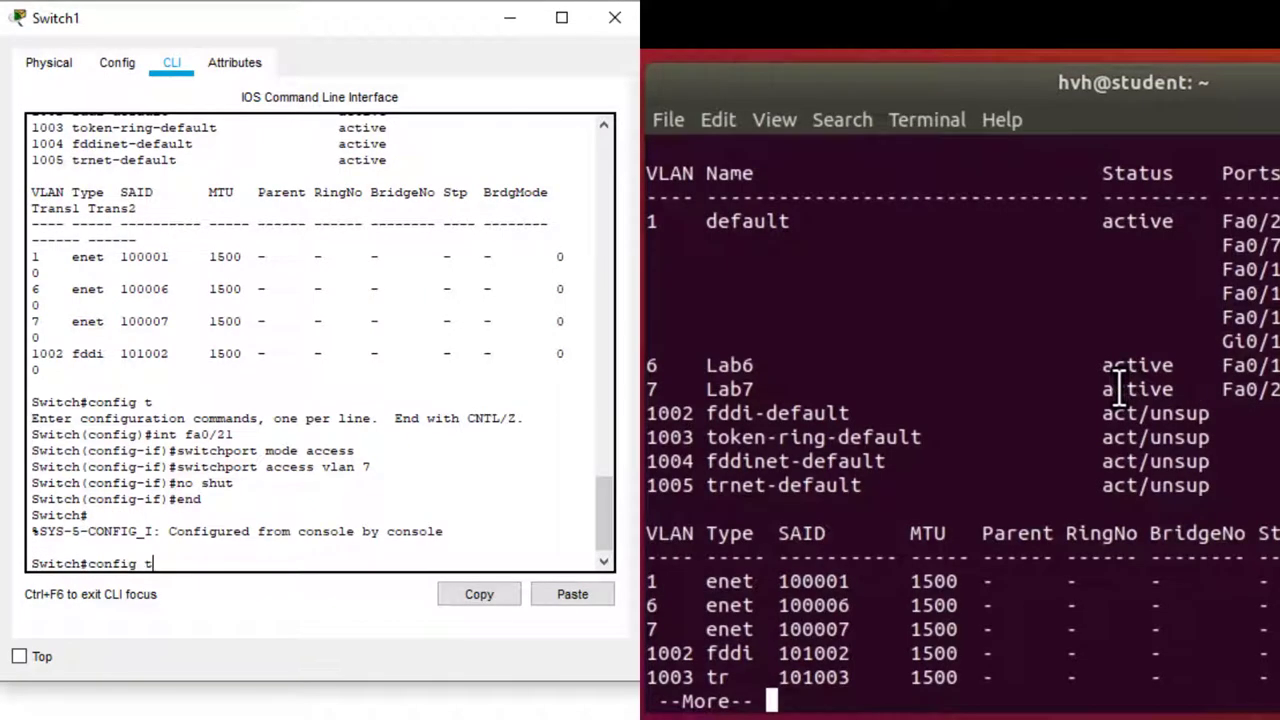
key(Return)
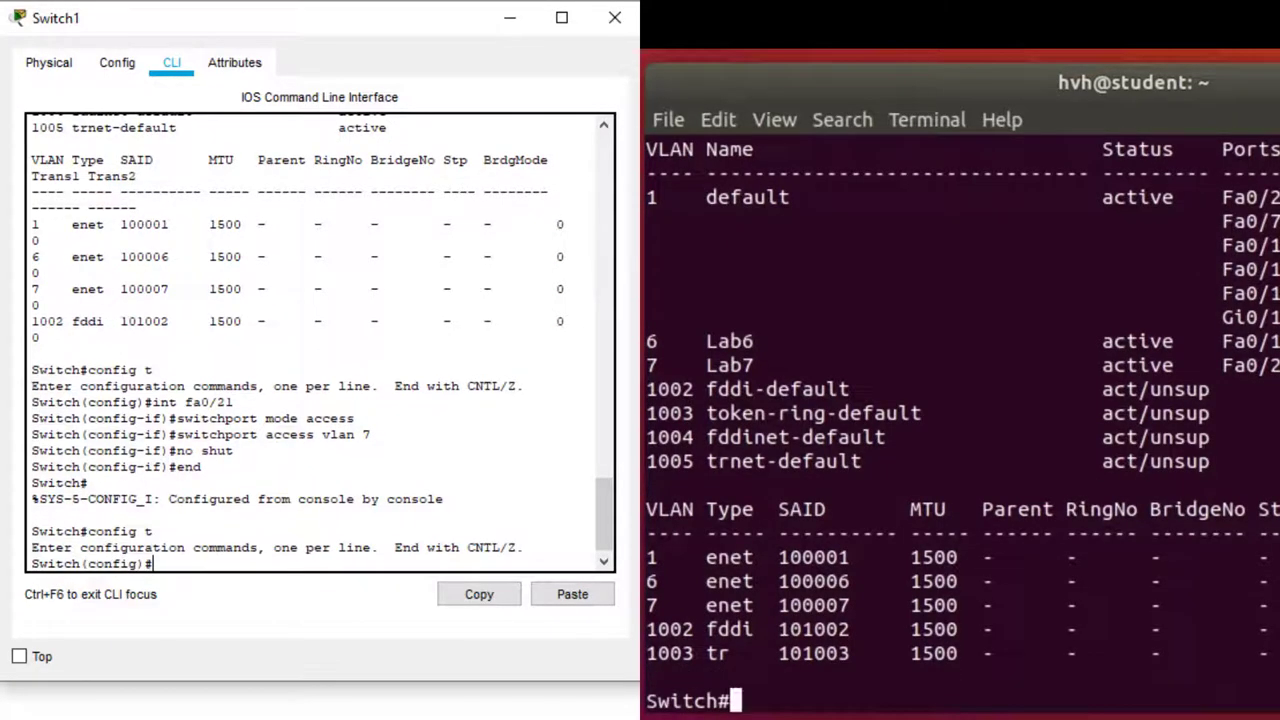
text(int fa 0)
key(BackSpace)
key(BackSpace)
text(config)
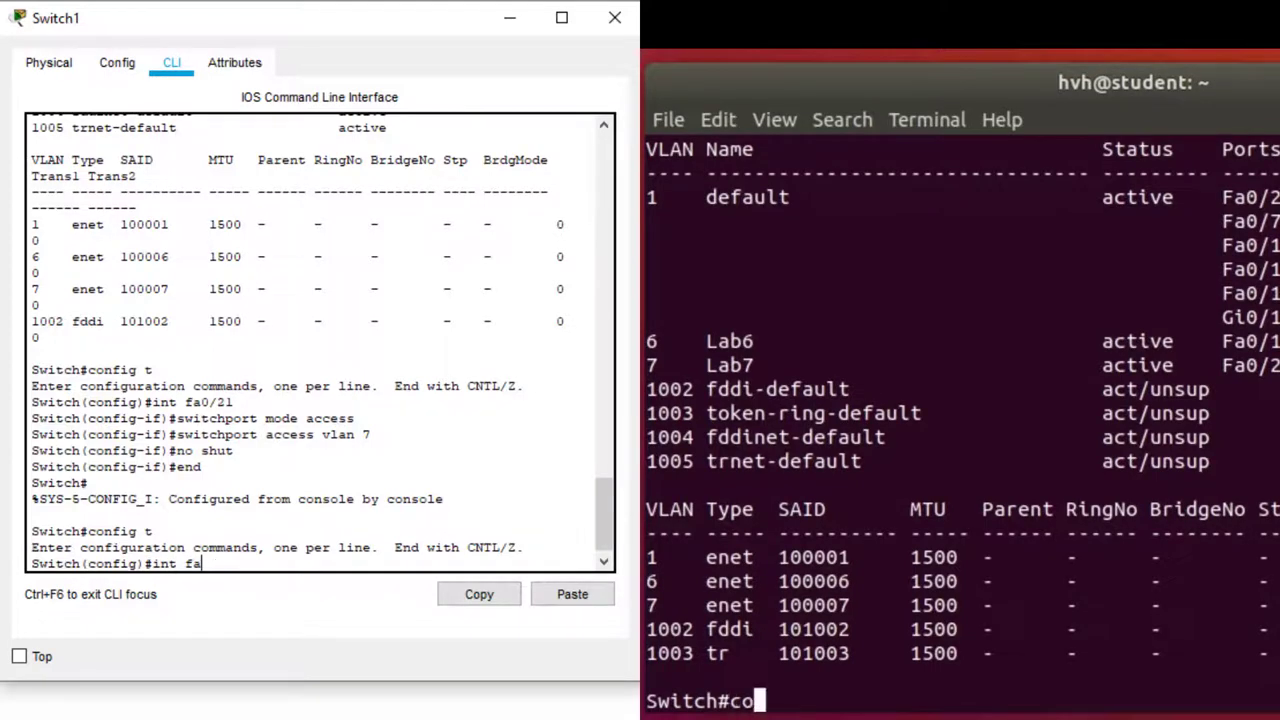
text(0/23 t)
key(Return)
key(Return)
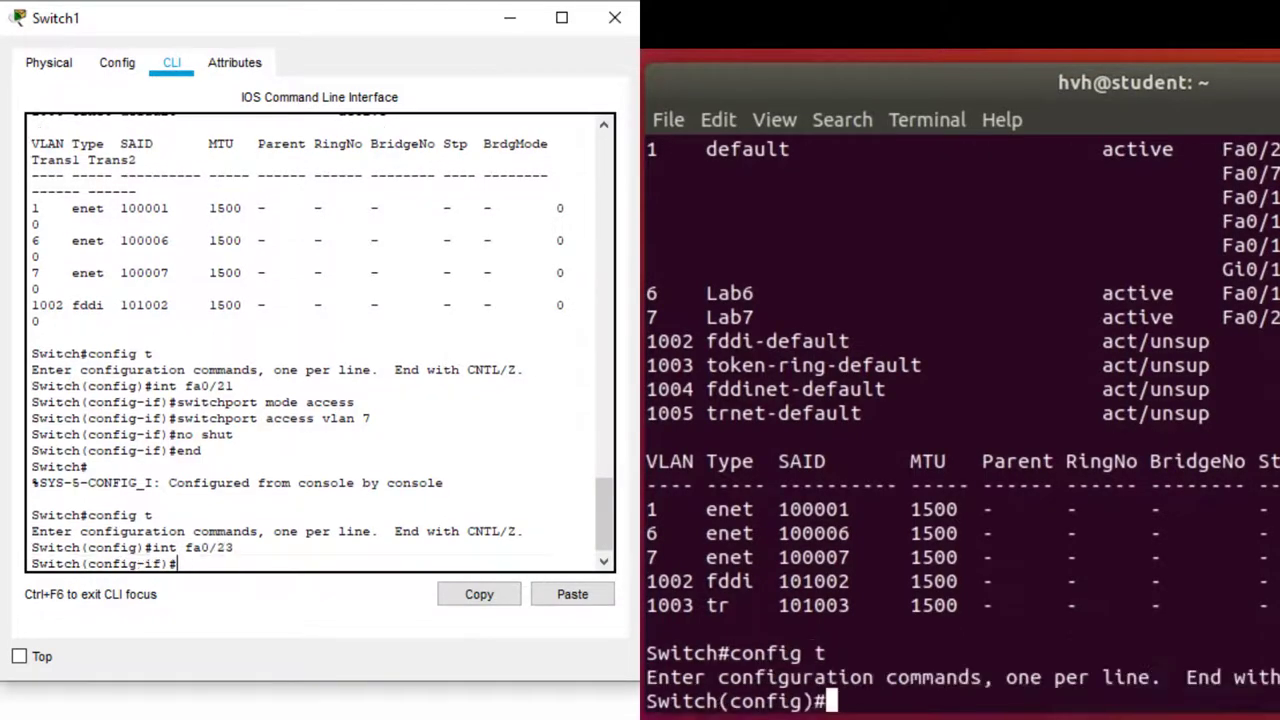
text(switchportint vla)
text(n )
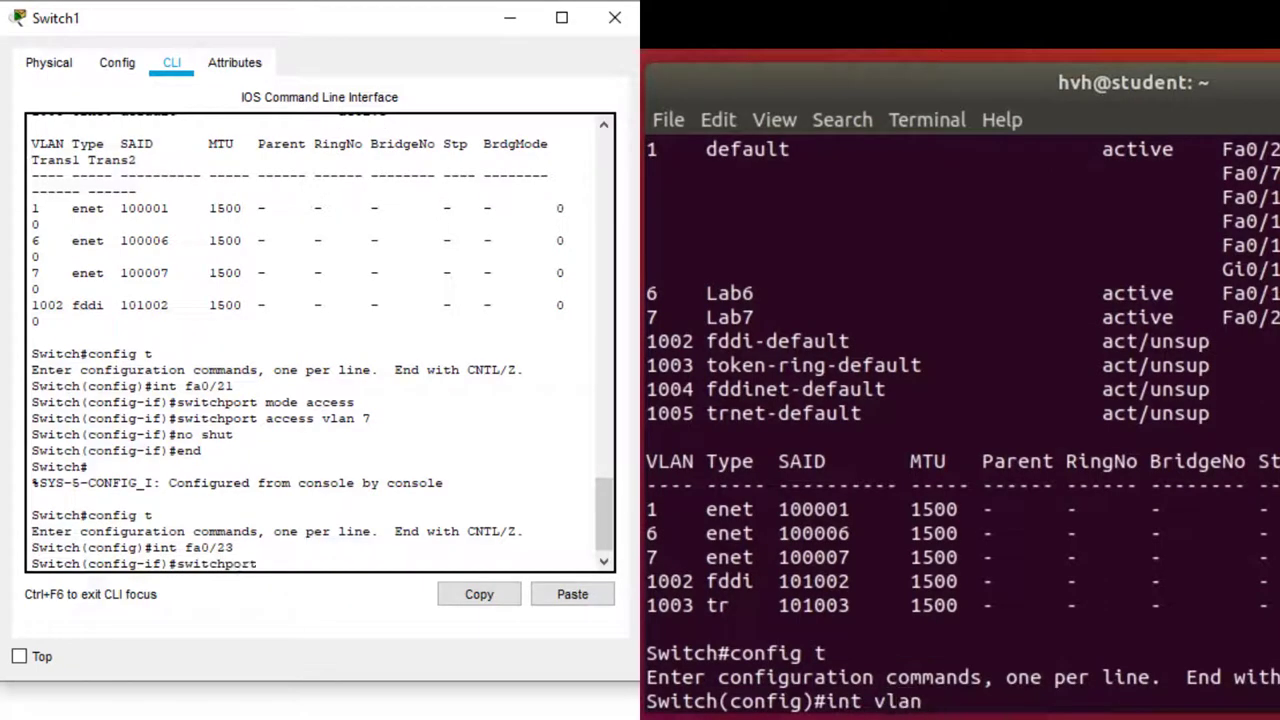
text(mode 7)
key(Return)
text(access)
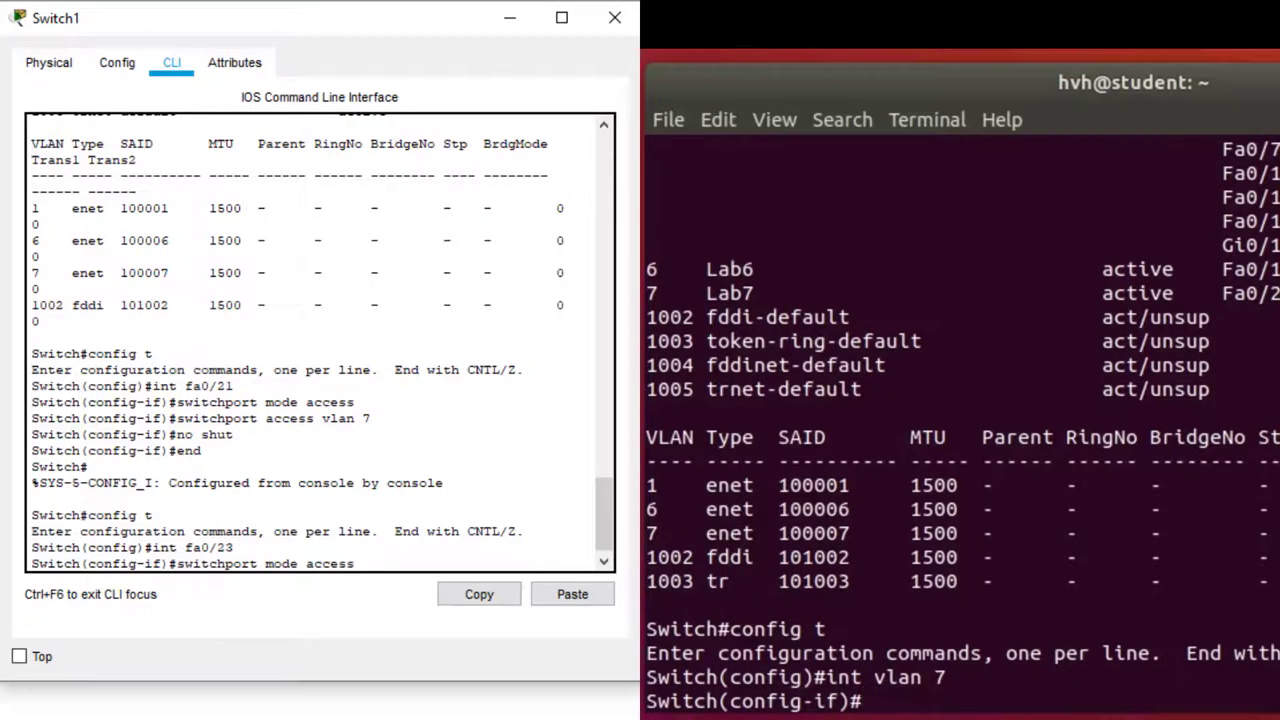
key(Return)
- Put Fa0/23 in VLAN 7, enable it and exit, while starting the lab switch's VLAN 7 address
text(switchpip a)
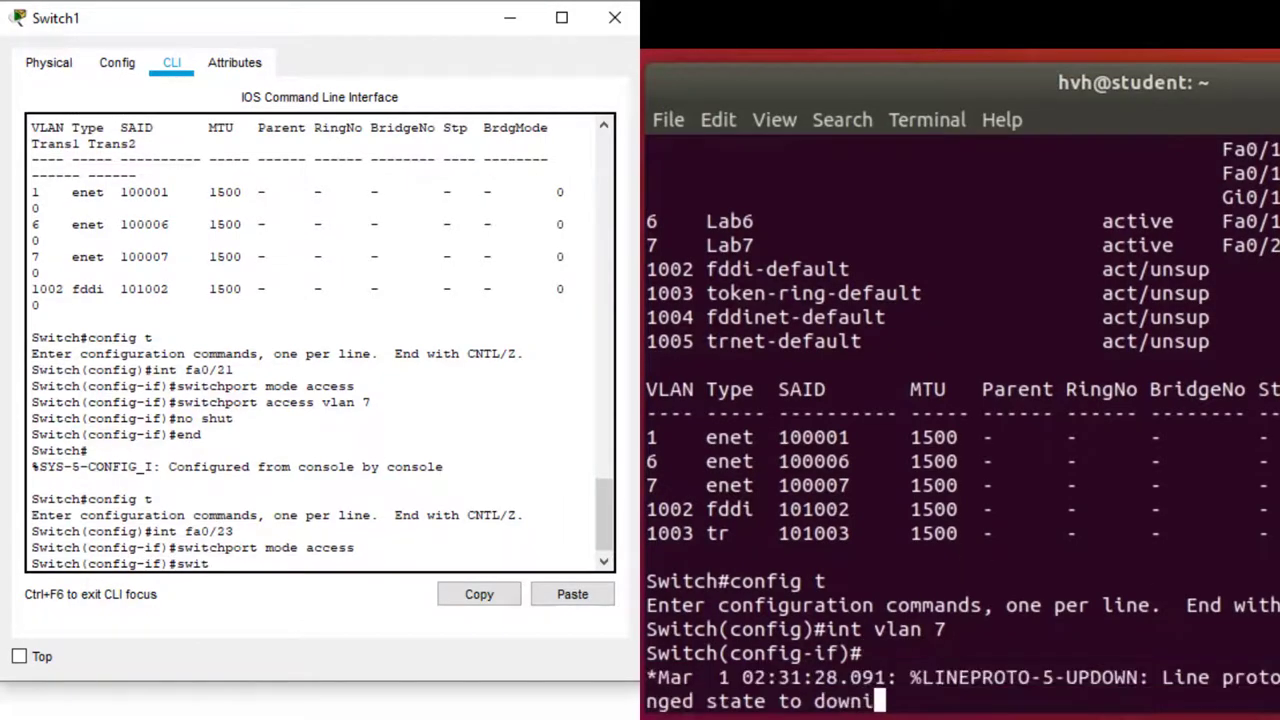
text(ort acced)
key(BackSpace)
key(BackSpace)
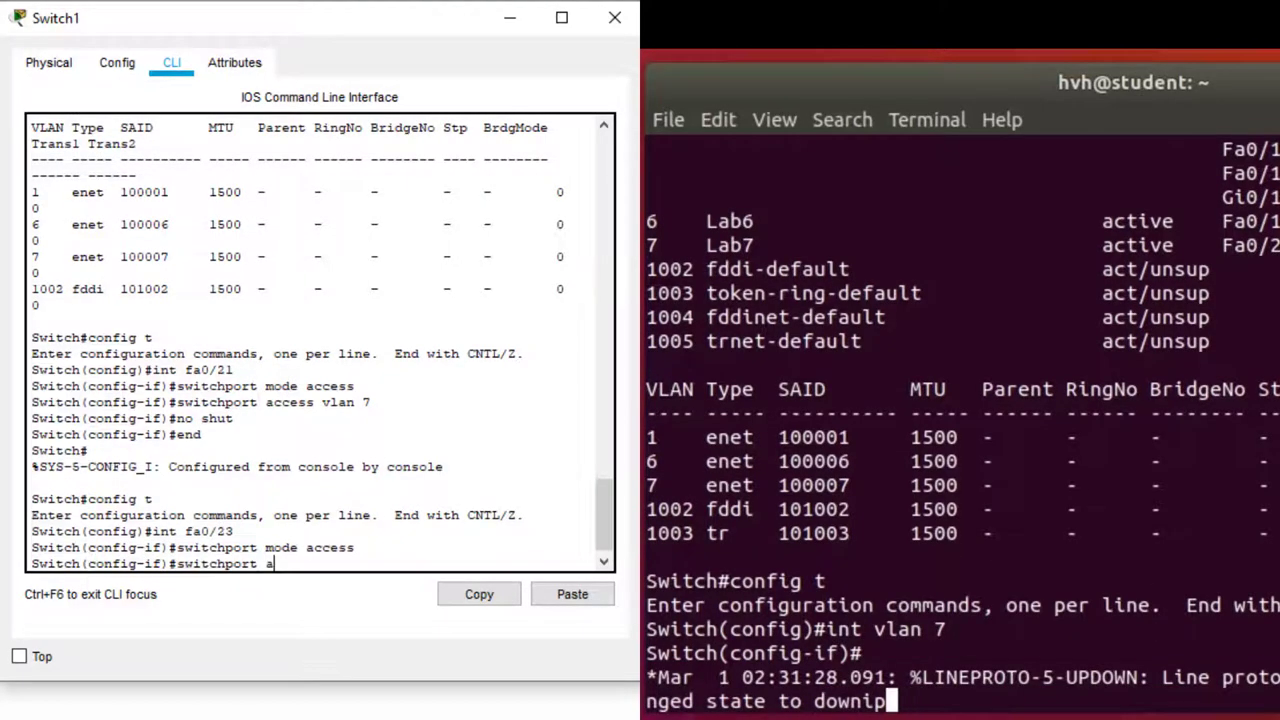
key(Return)
text(ss vlan 7)
text(ip)
text( address)
key(Return)
text(no)
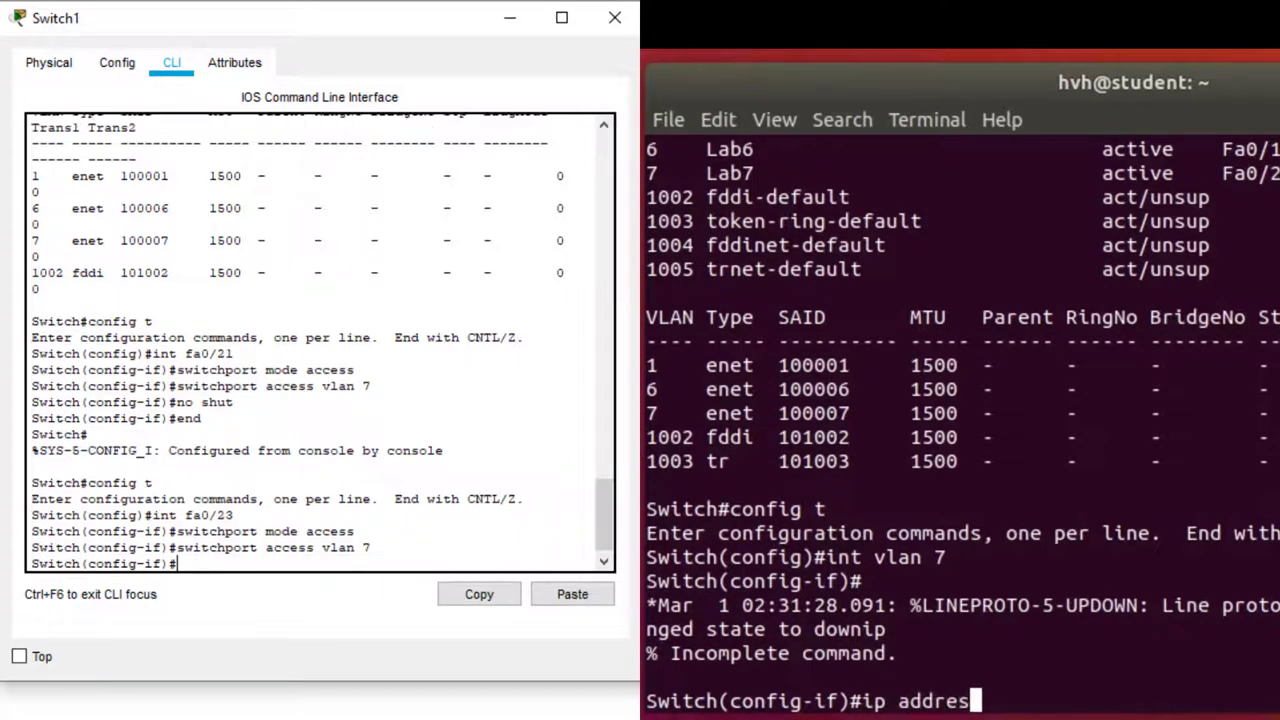
text( shu217t)
key(Return)
text(end.39.)
key(Return)
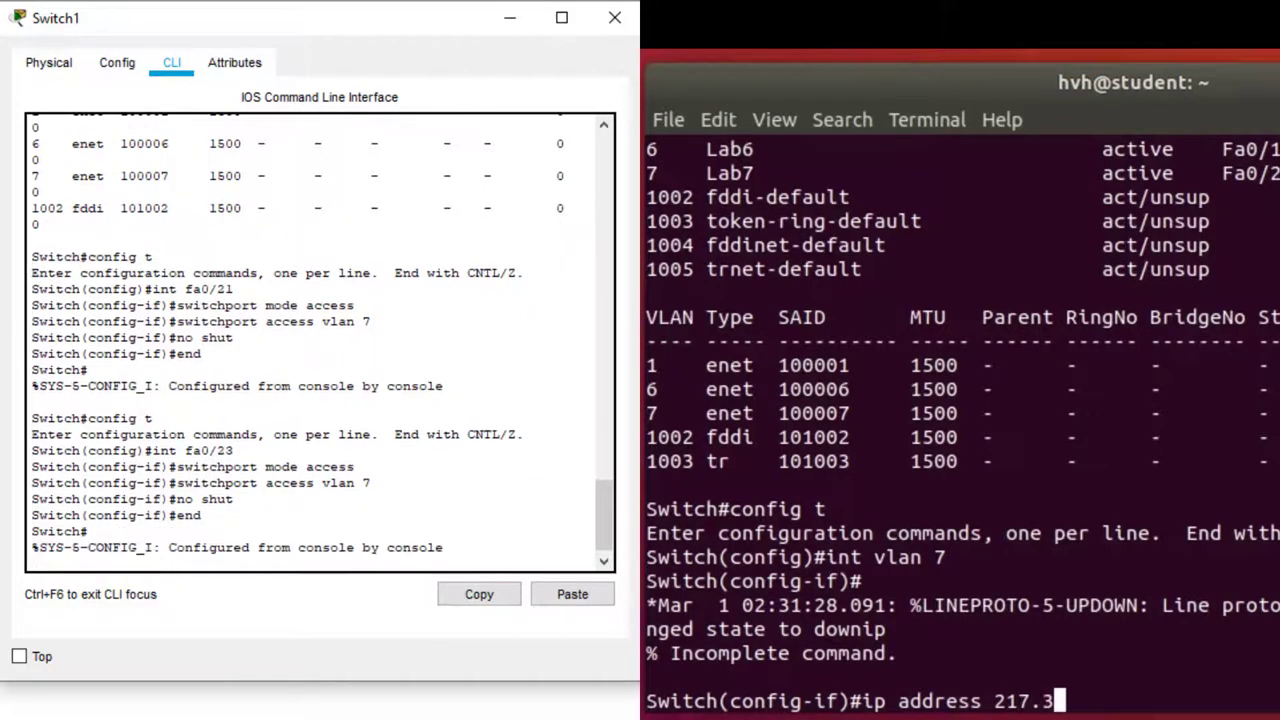
- Run sh vlan and page through it to confirm Lab7 holds Fa0/21 and Fa0/23
text(sh vlan116.)
key(Return)
text(100)
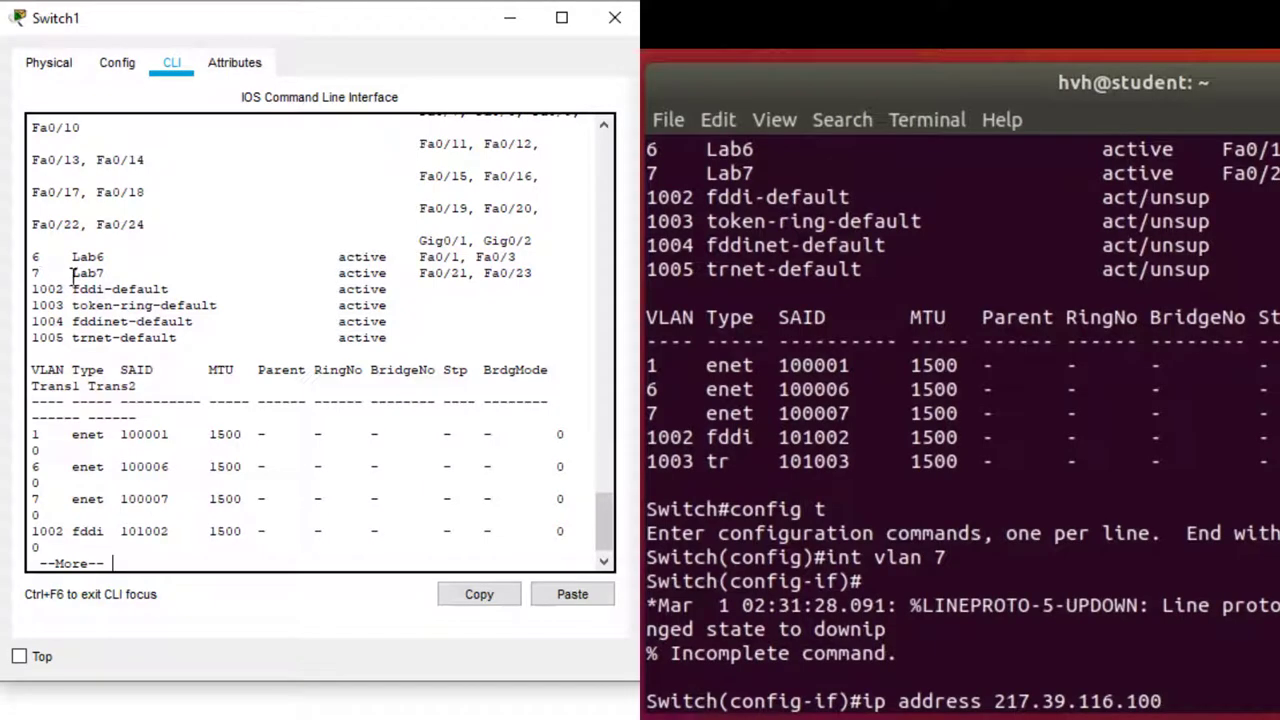
text( 255.255.)
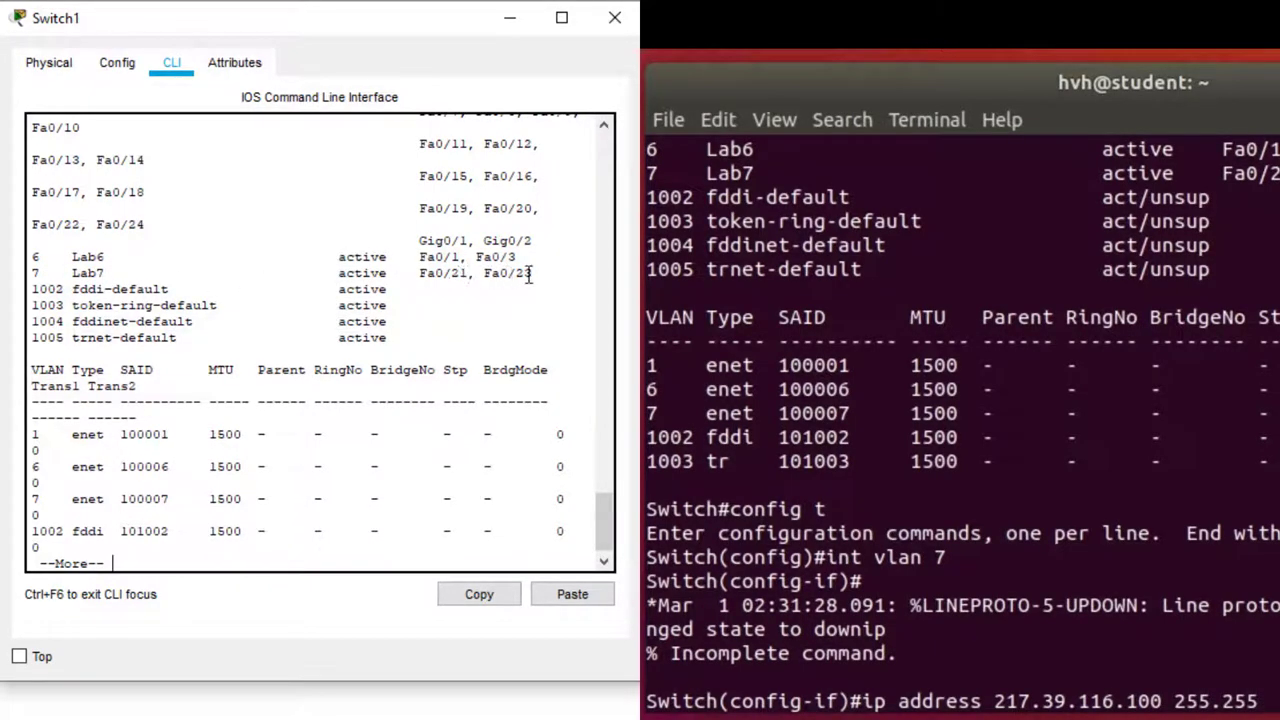
text(2)
key(Return)
key(Return)
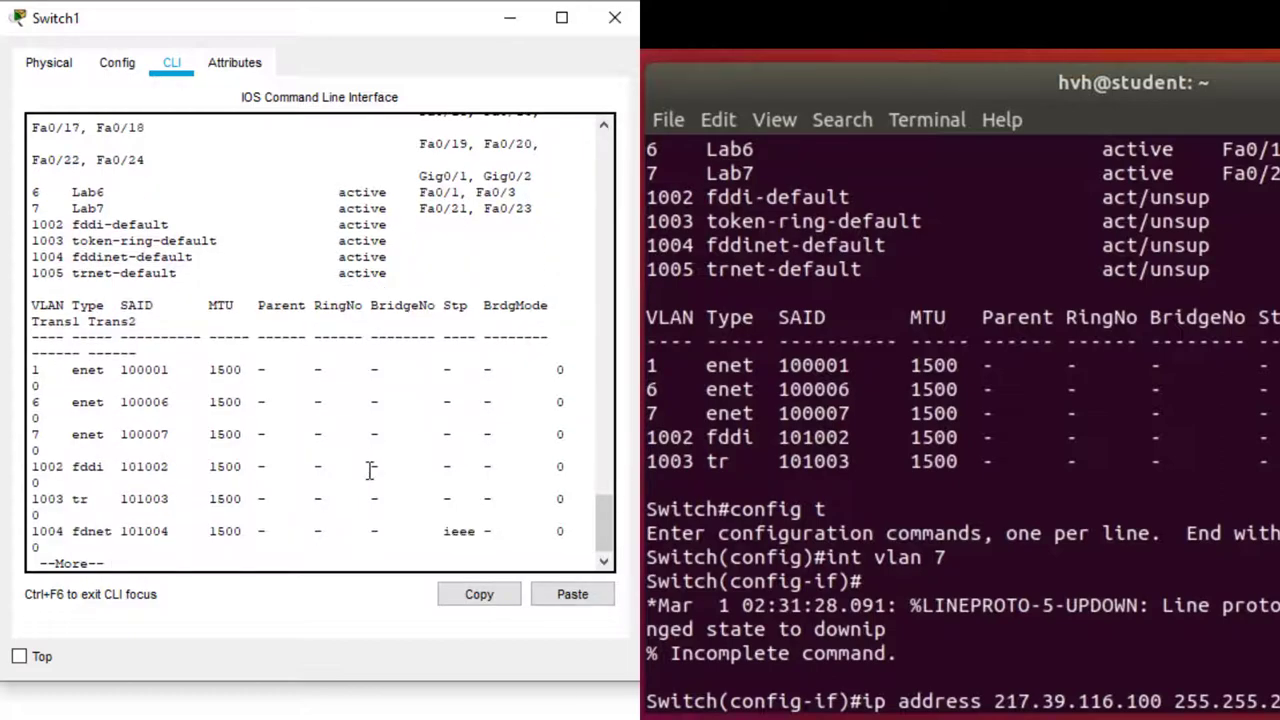
key(Return)
key(Return)
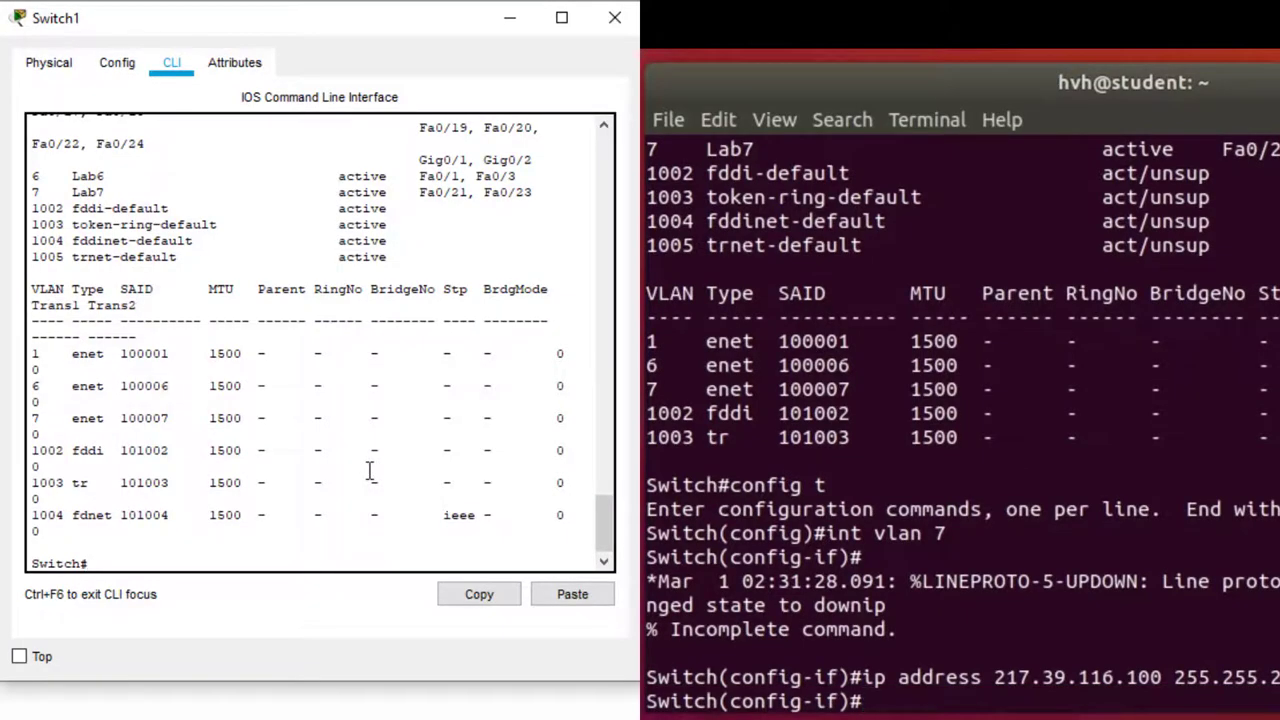
- Enable the lab switch's VLAN 7 interface, open interface Vlan 7 on Switch1, and review the reference configuration
text(no shut)
key(Return)
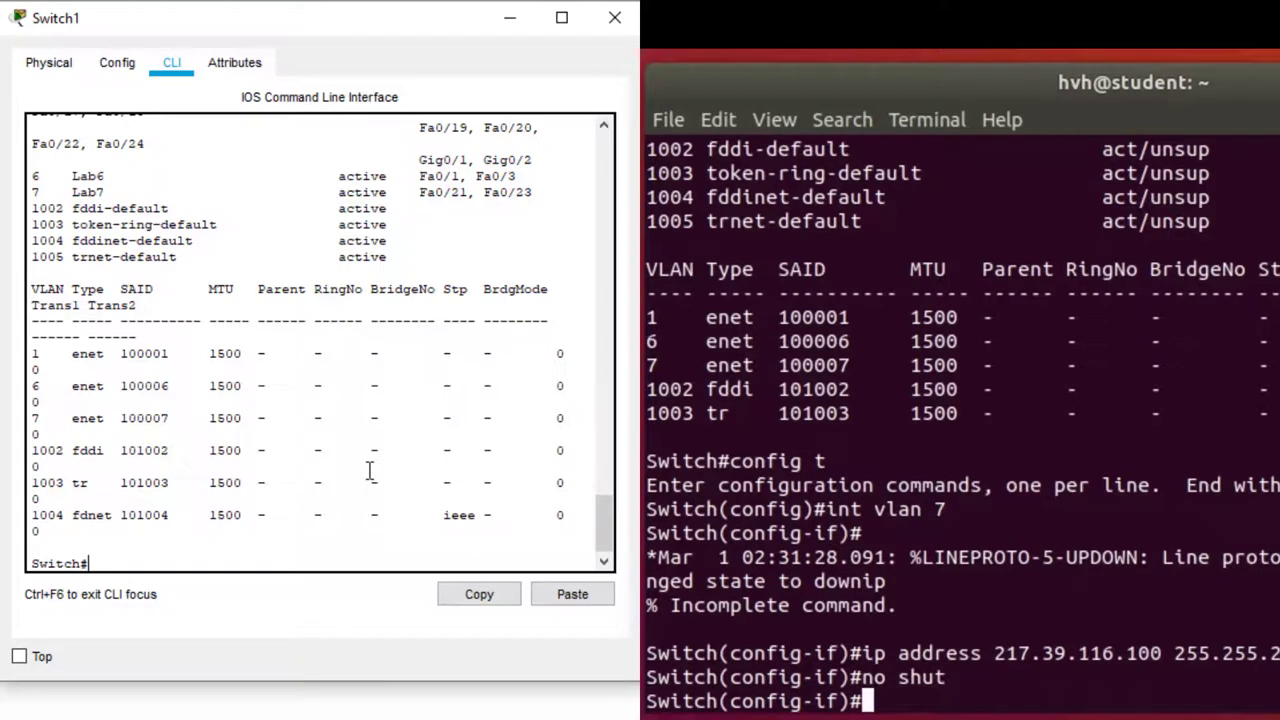
text(config tend)
key(Return)
key(Return)
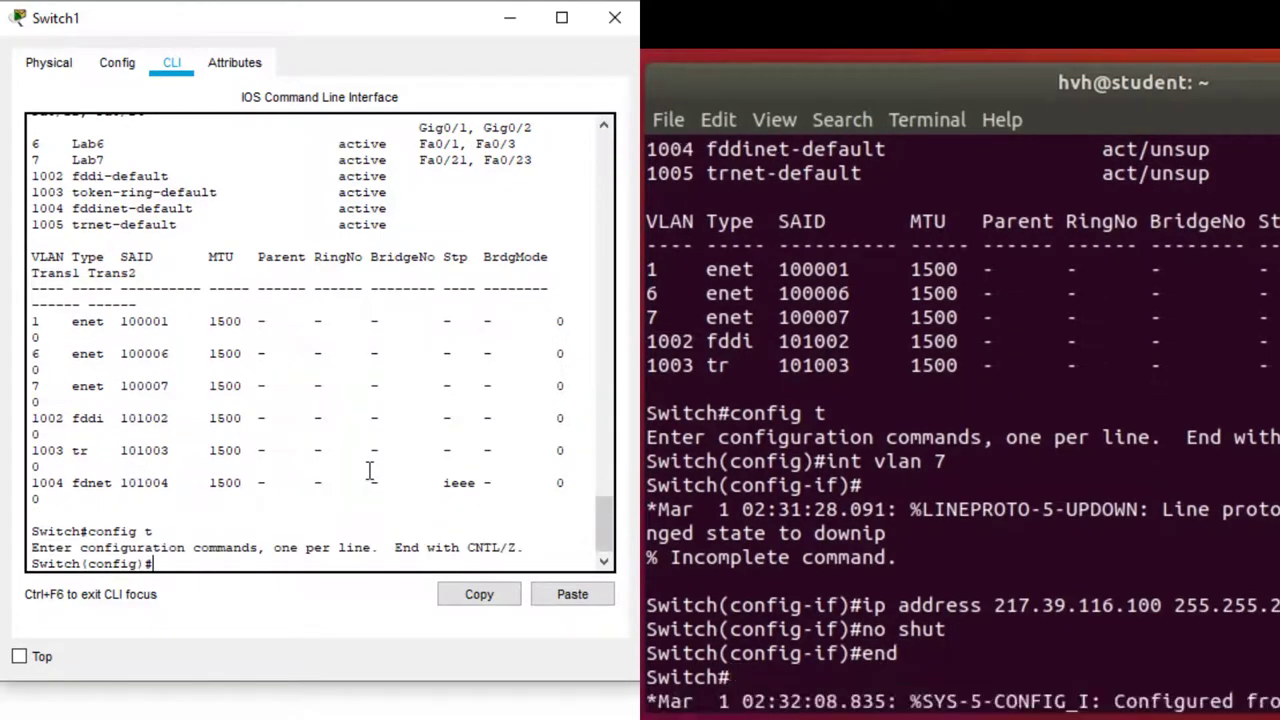
text(int vlan 7)
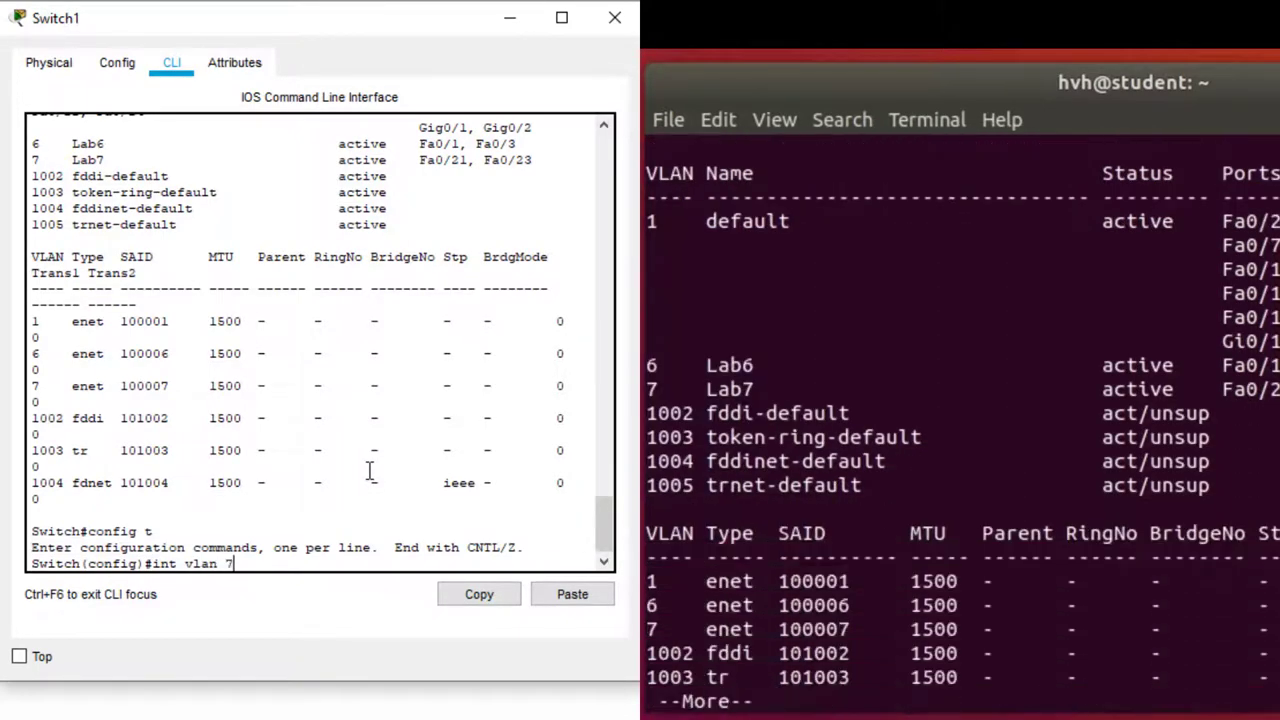
key(Return)
text(q)
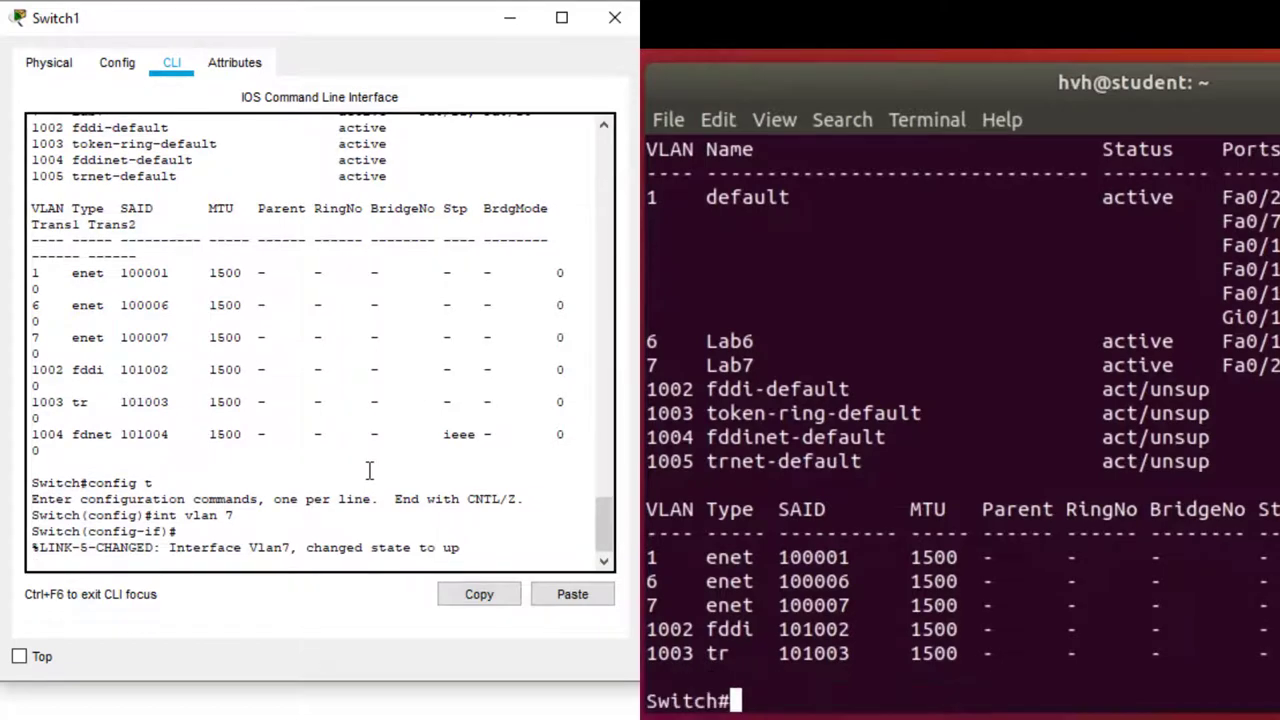
text(sh run)
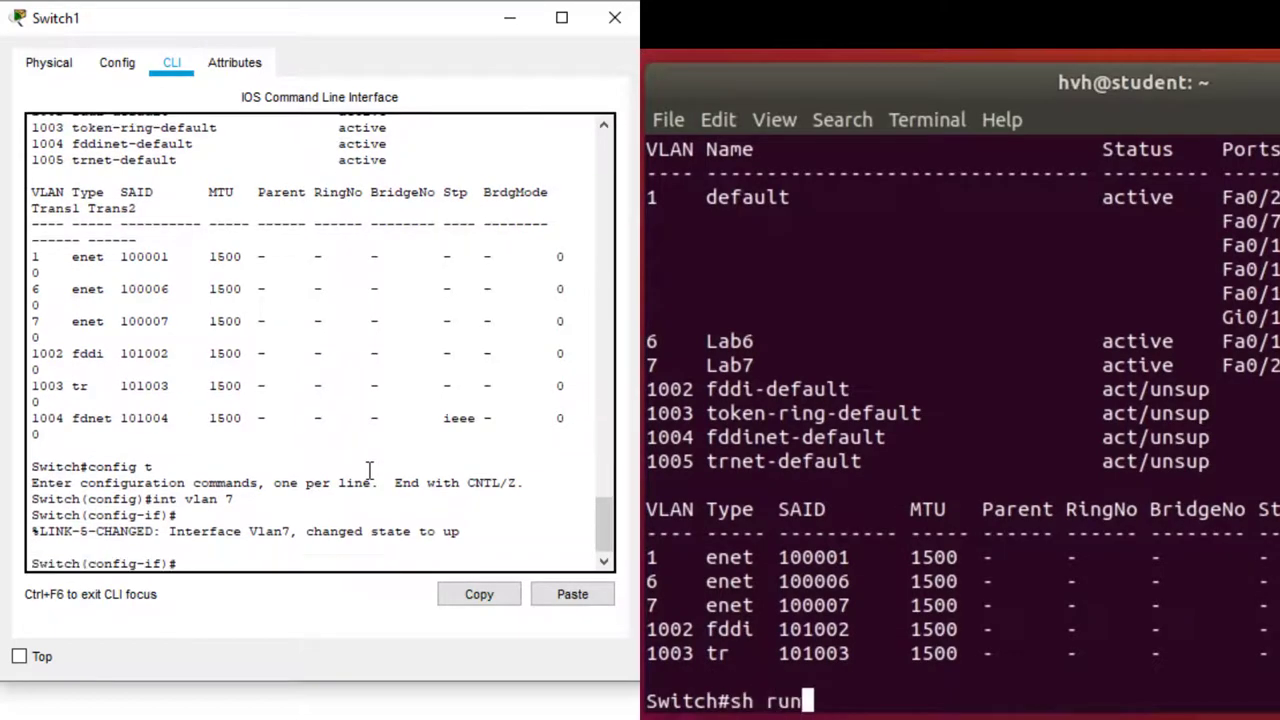
key(Return)
text(ip address)
key(Return)
key(Return)
key(Return)
key(Return)
key(Return)
key(Return)
key(Return)
key(Return)
key(Return)
key(Return)
key(Return)
key(Return)
key(Return)
key(Return)
key(Return)
key(Return)
key(Return)
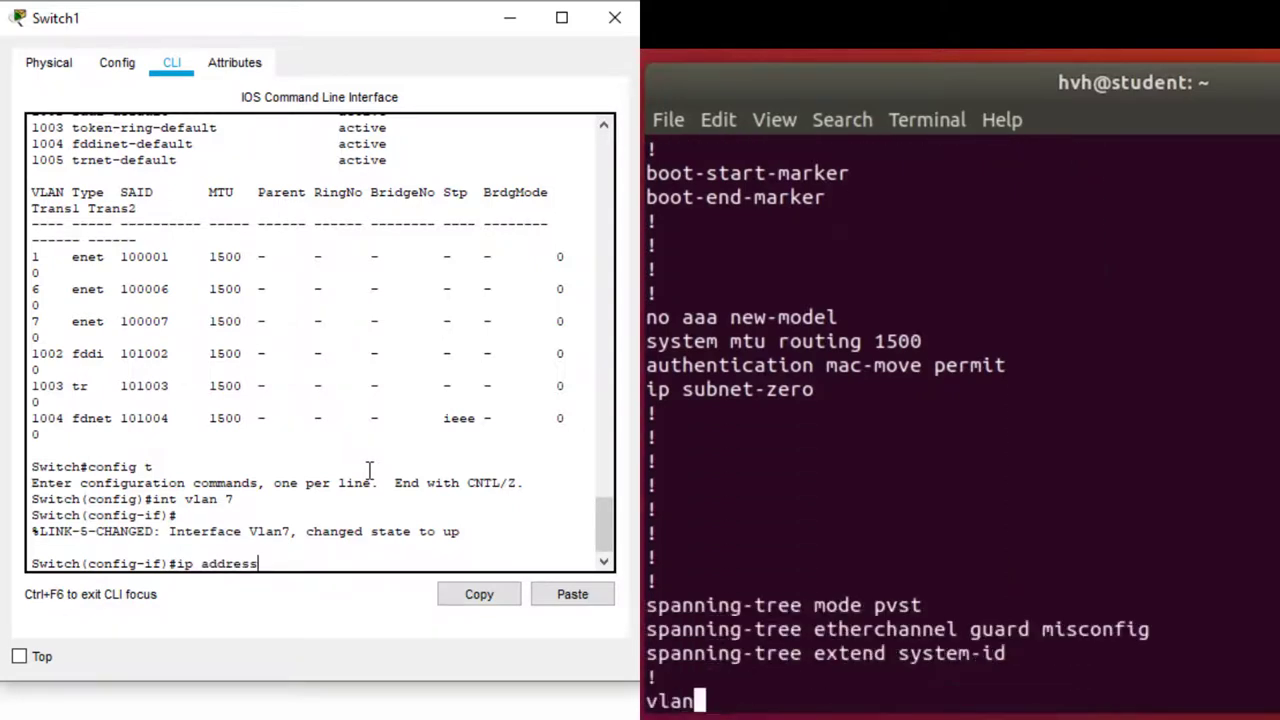
key(Return)
key(Return)
key(Return)
key(Return)
key(Return)
key(Return)
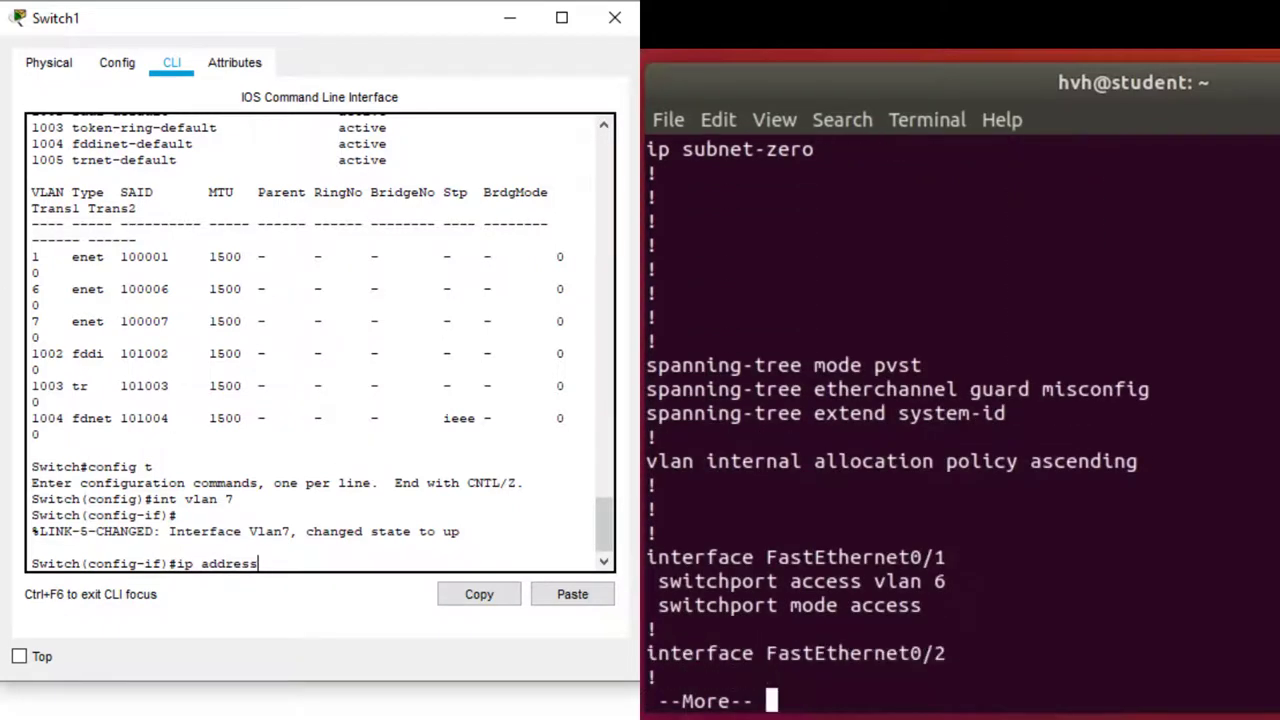
key(Return)
key(Return)
key(Return)
key(Return)
key(Return)
key(Return)
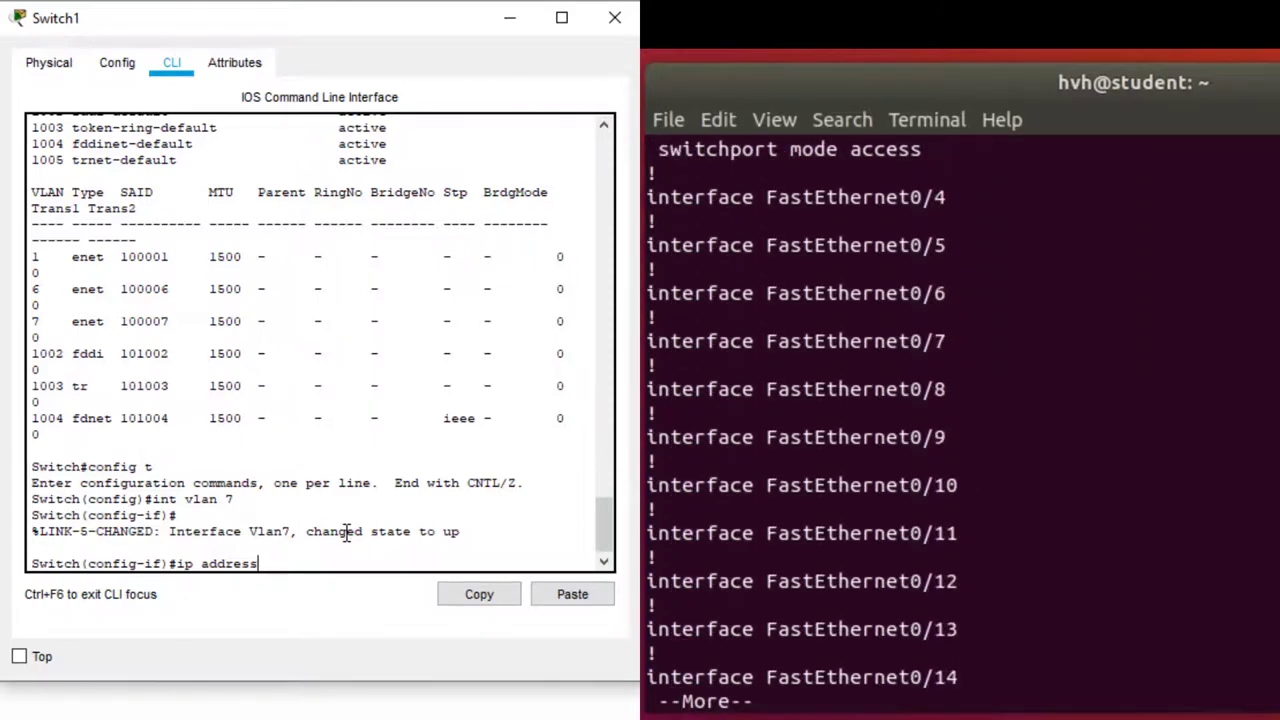
- Give Vlan7 address 217.39.116.100 255.255.255.224, enable it, and exit configuration mode
text(217)
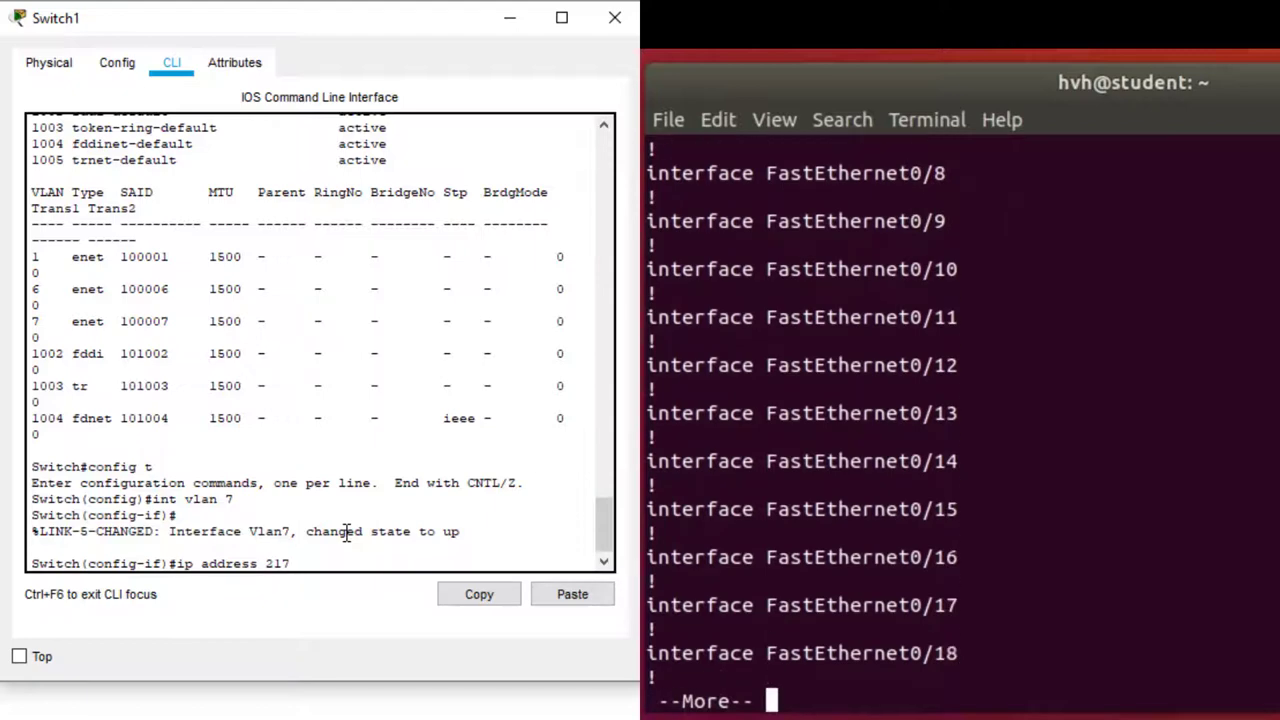
text(.39)
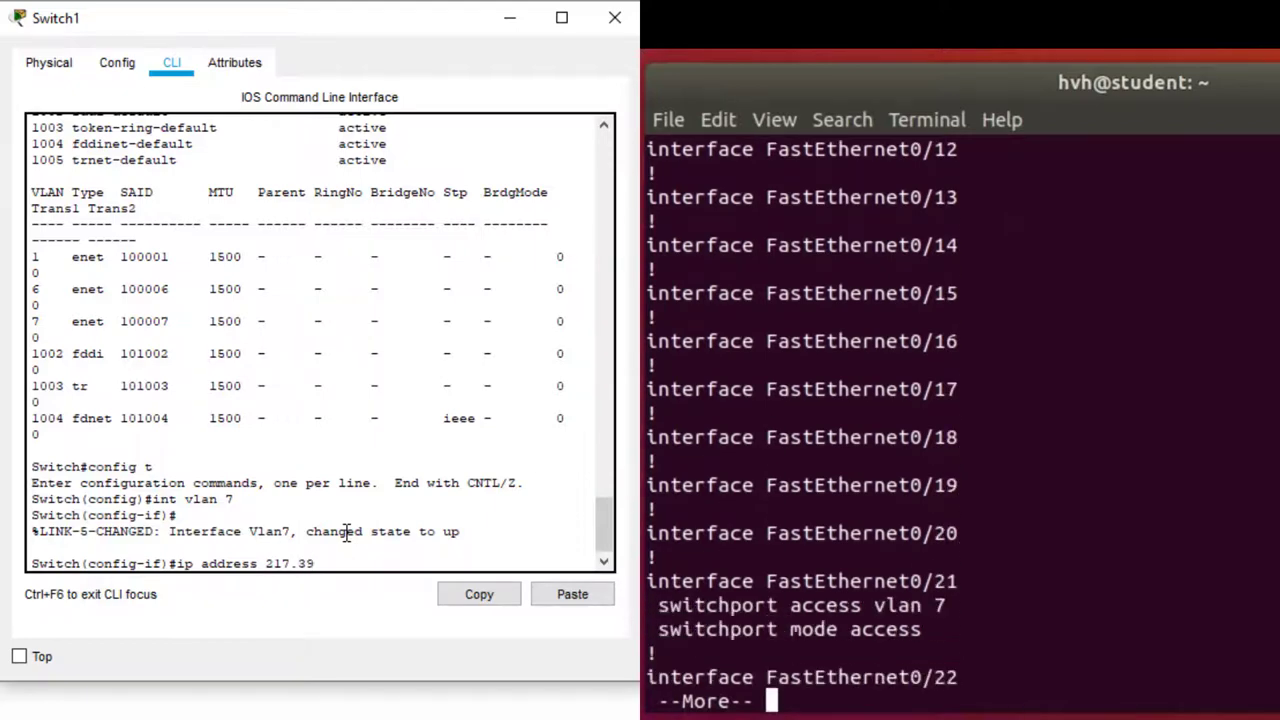
text(.116)
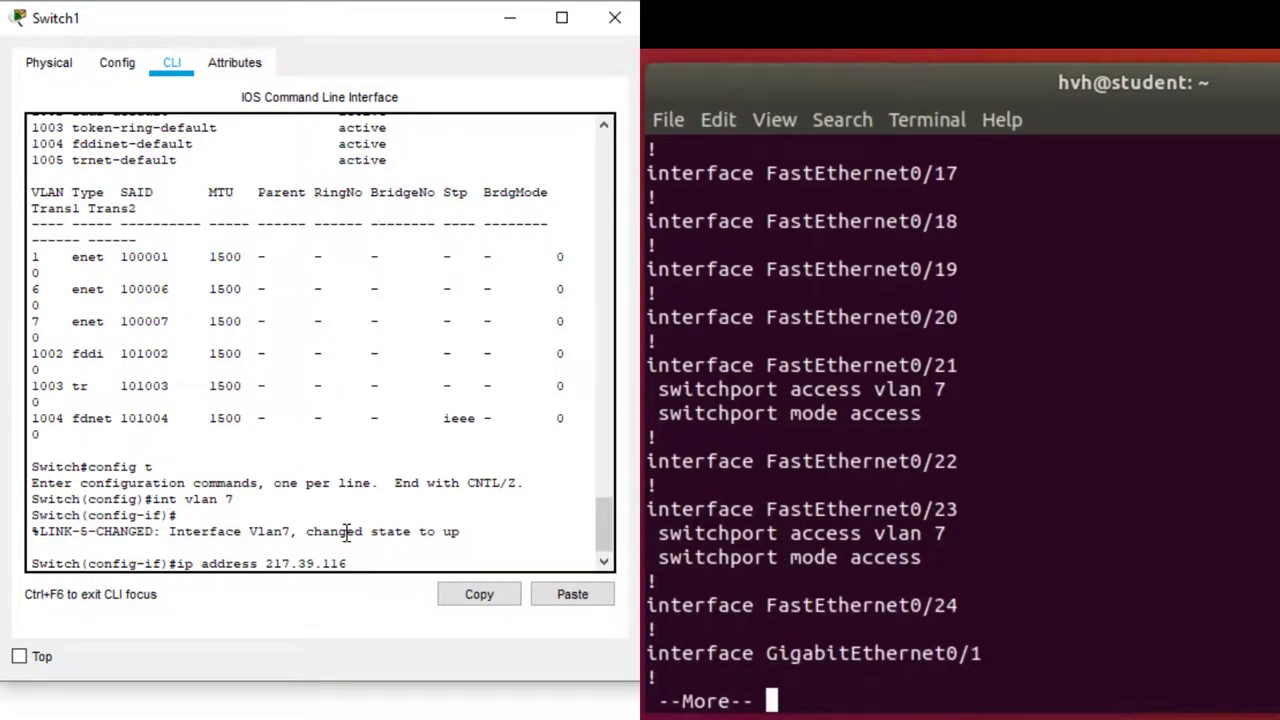
text(.100 2)
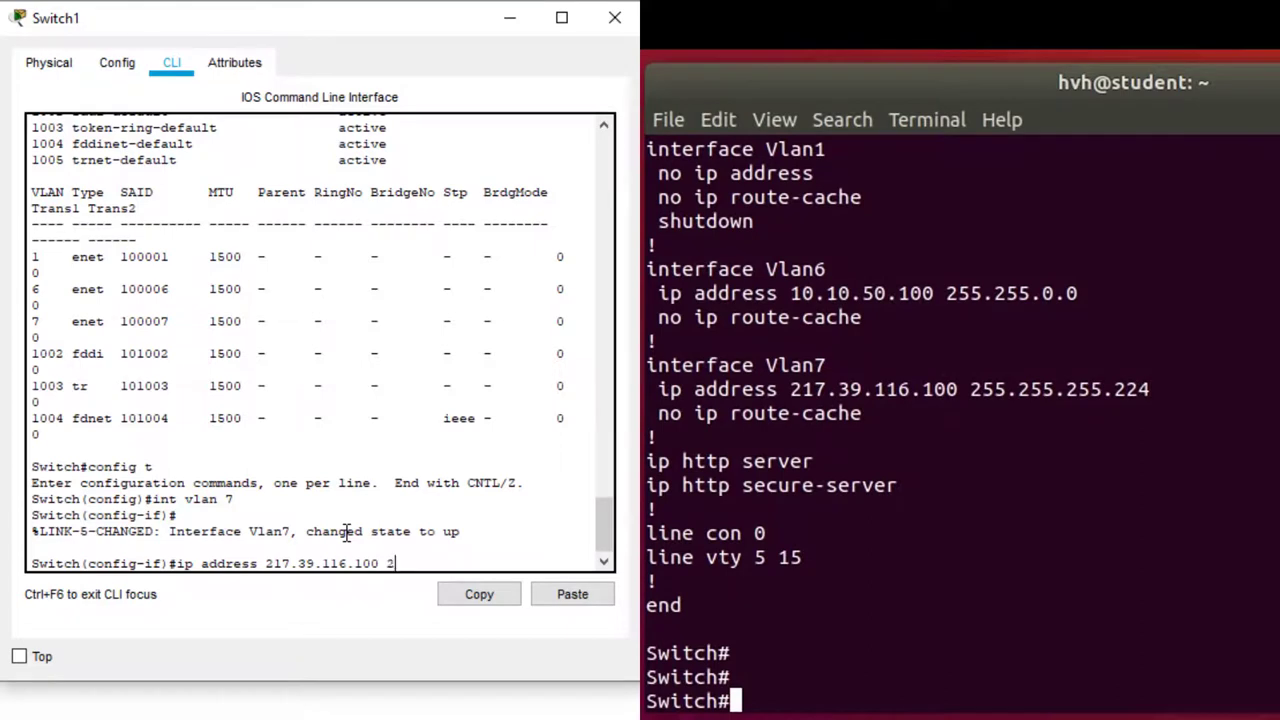
text(55.255.255.)
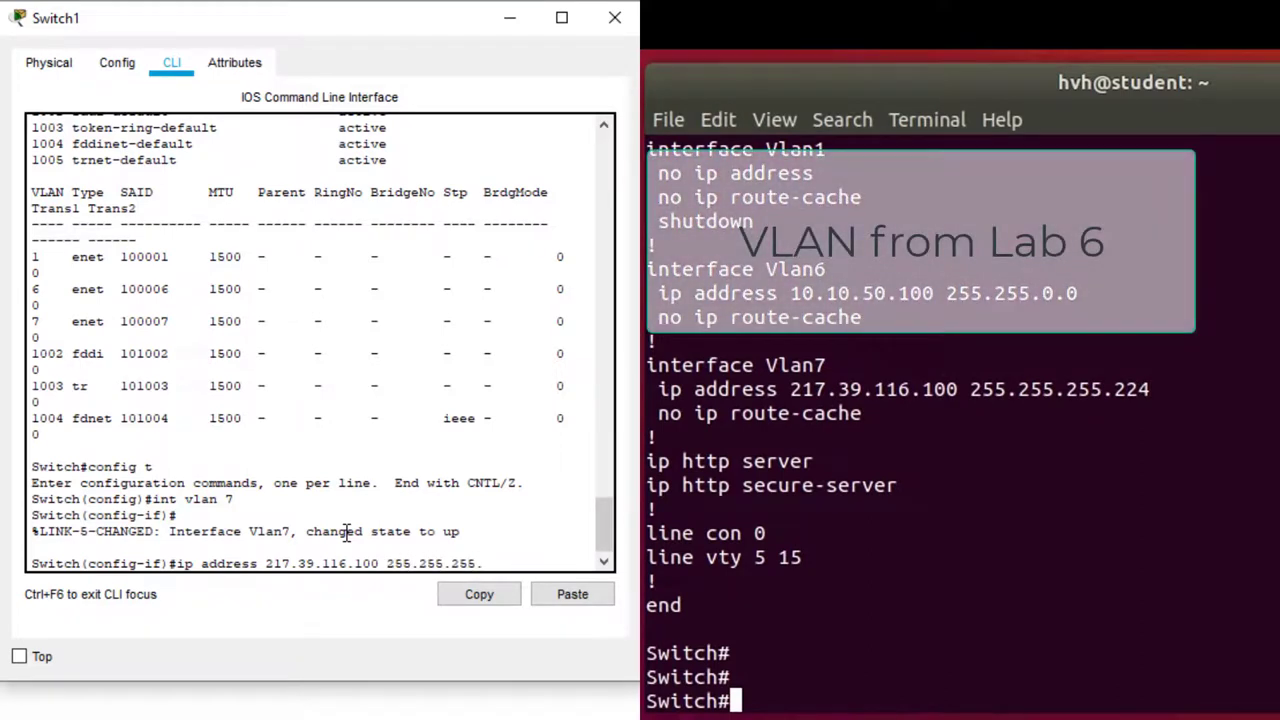
text(224)
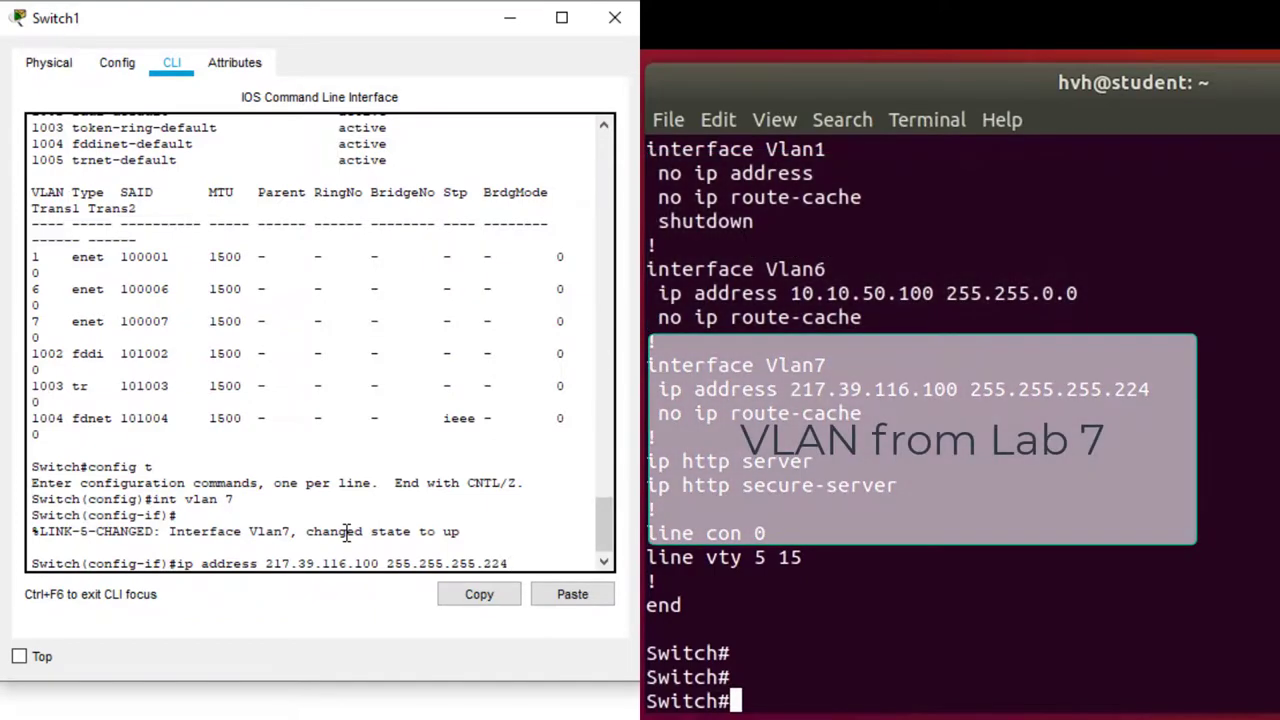
key(Return)
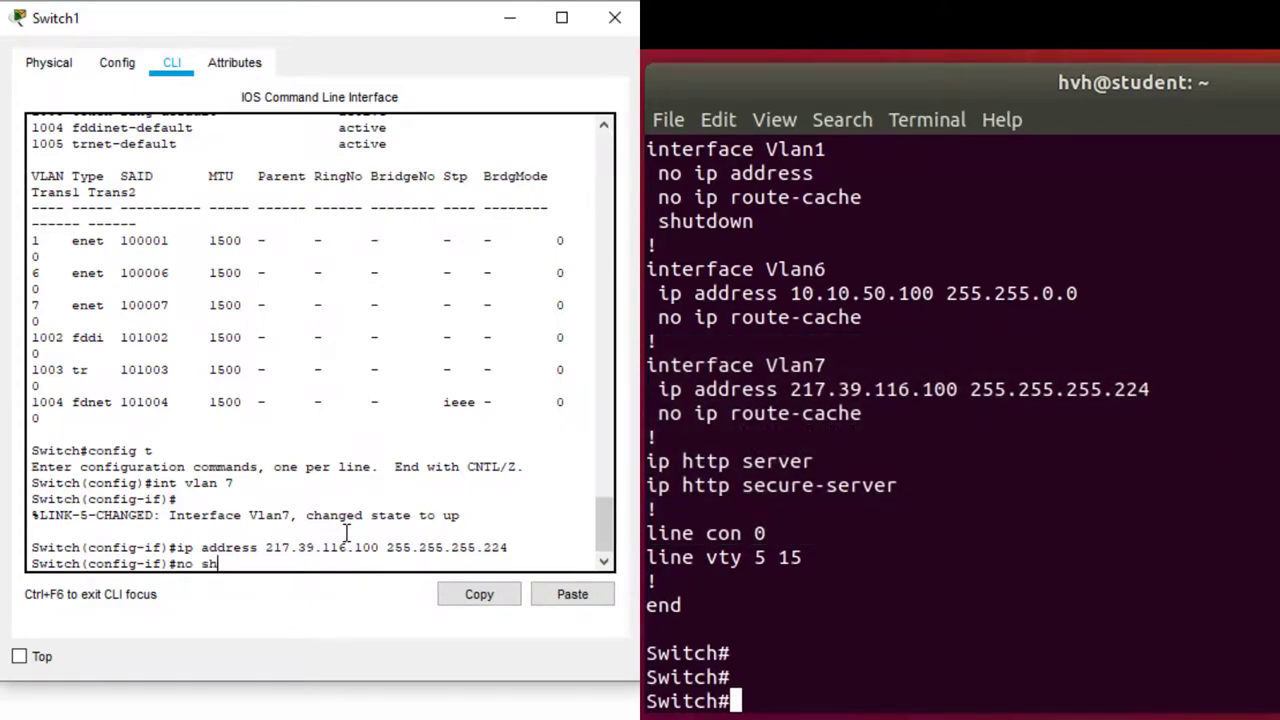
key(Return)
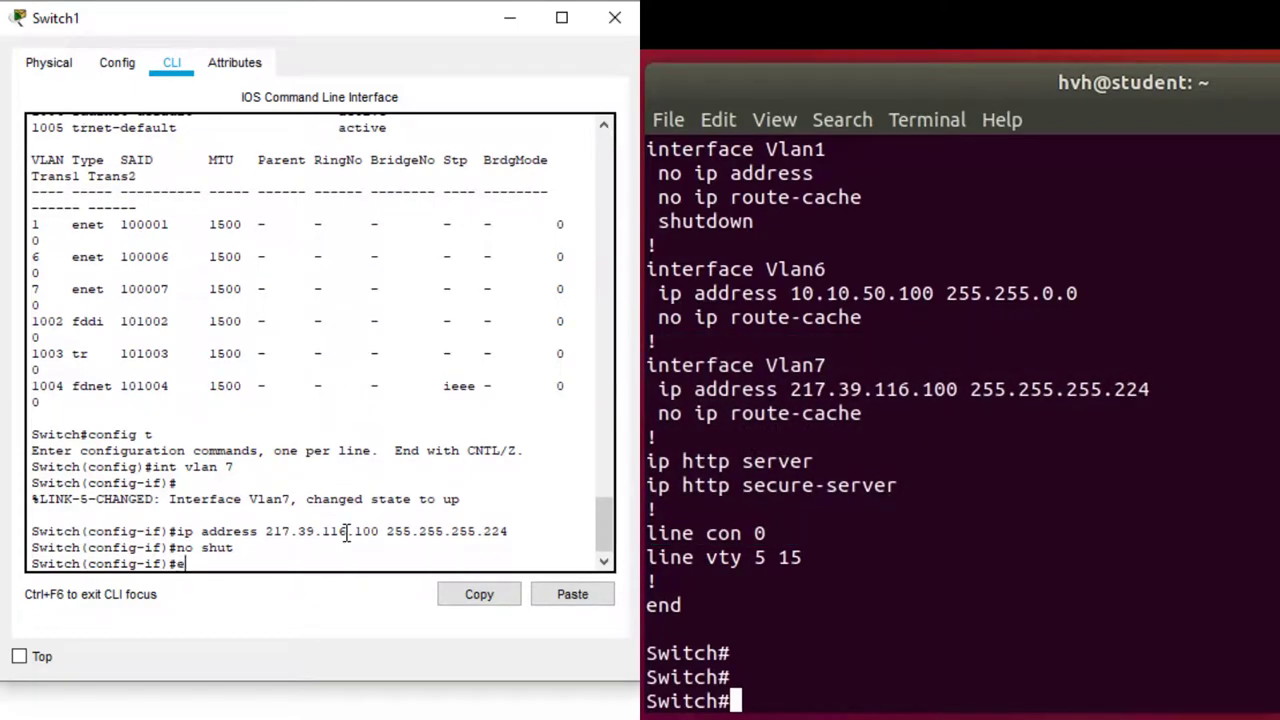
text(end)
key(Return)
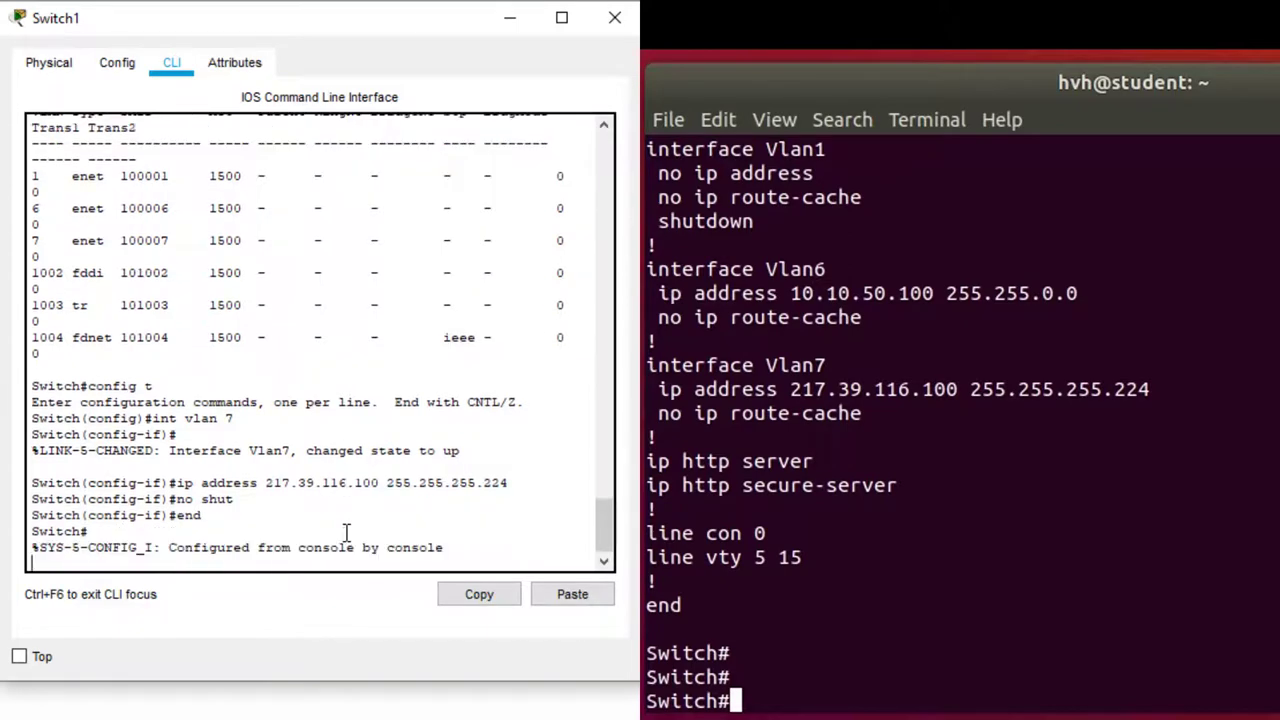
key(Return)
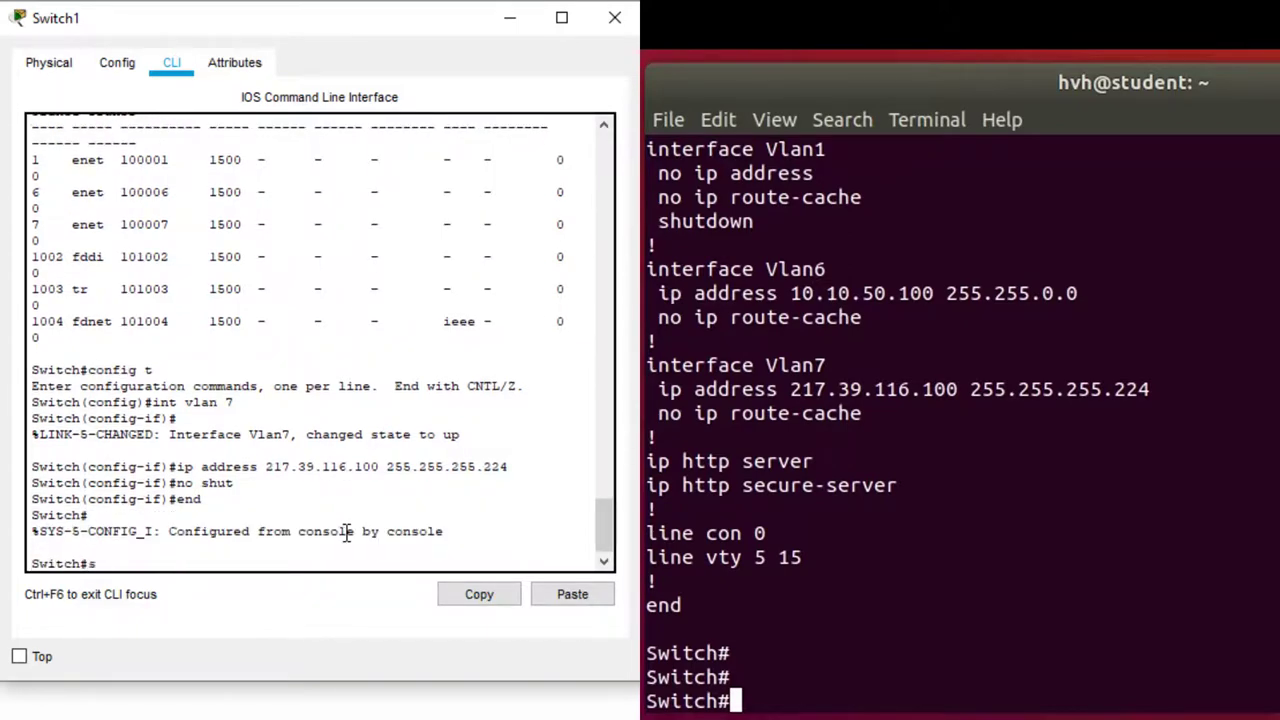
- Page through Switch1's running configuration to check Fa0/21, Fa0/23 and the Vlan7 interface
text(sh run)
key(Return)
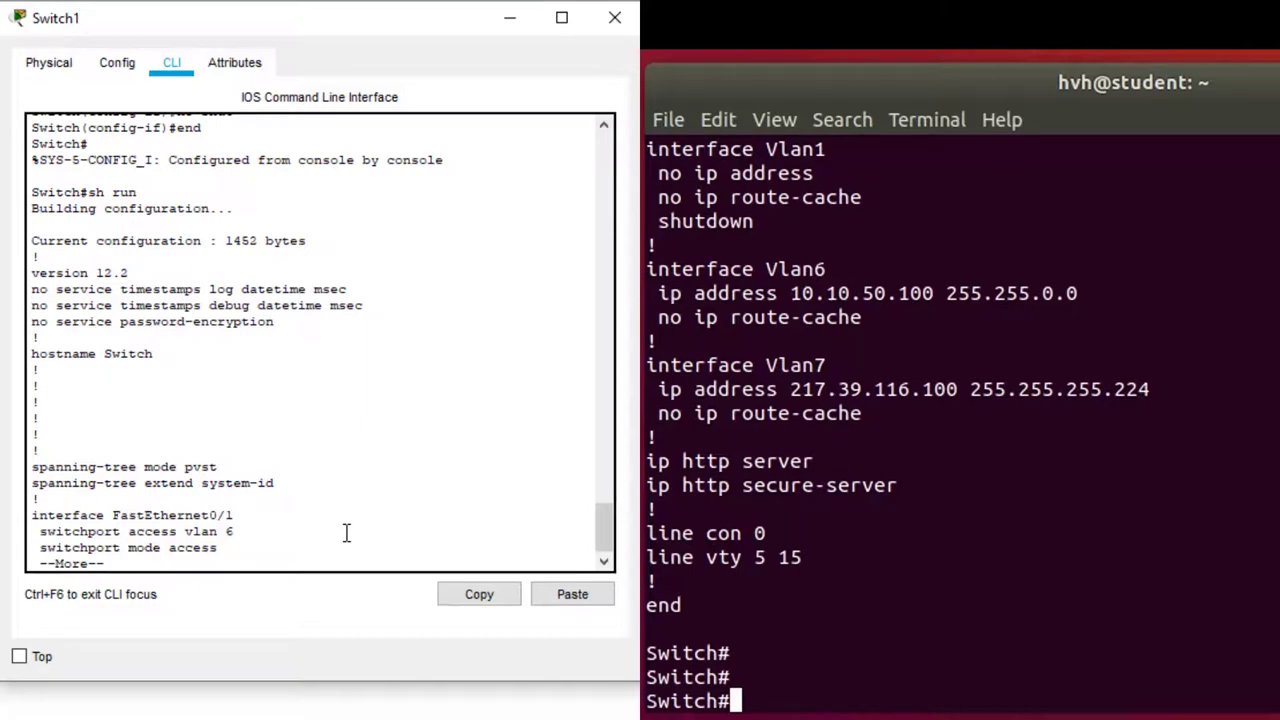
key(Return)
key(Return)
key(Return)
key(Return)
key(Return)
key(Return)
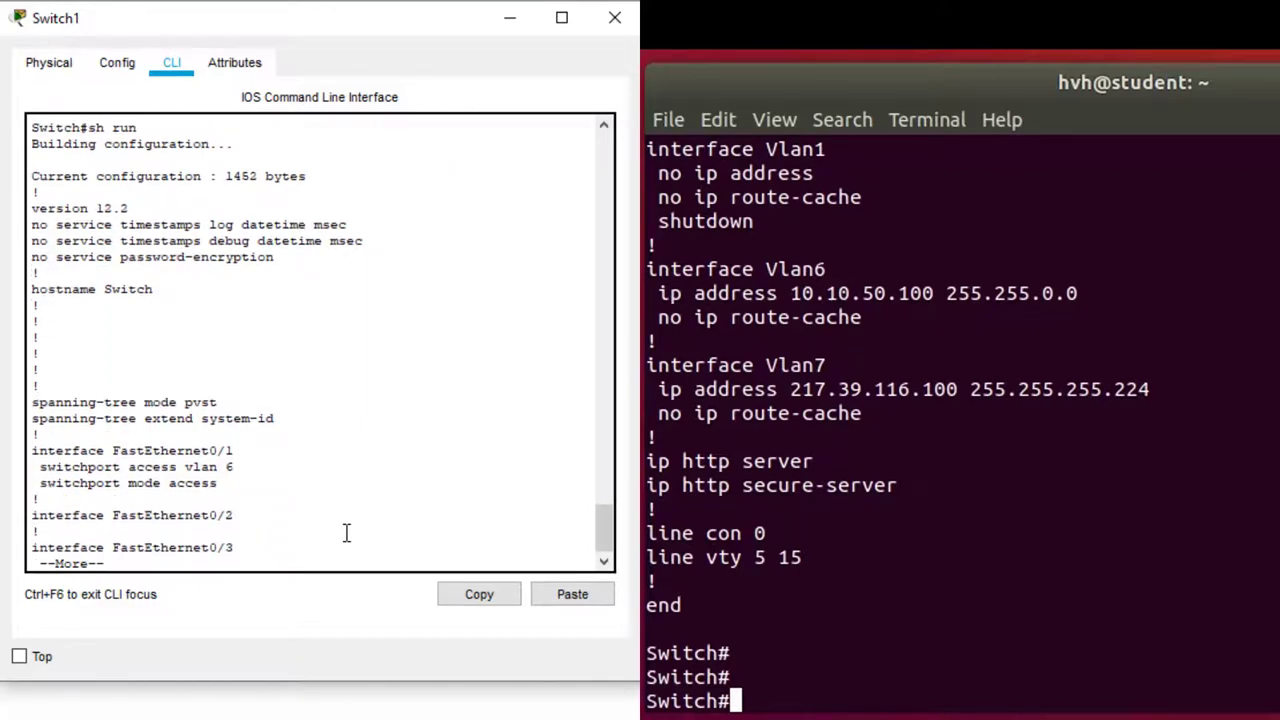
key(Return)
key(Return)
key(Return)
key(Return)
key(Return)
key(Return)
key(Return)
key(Return)
key(Return)
key(Return)
key(Return)
key(Return)
key(Return)
key(Return)
key(Return)
key(Return)
key(Return)
key(Return)
key(Return)
key(Return)
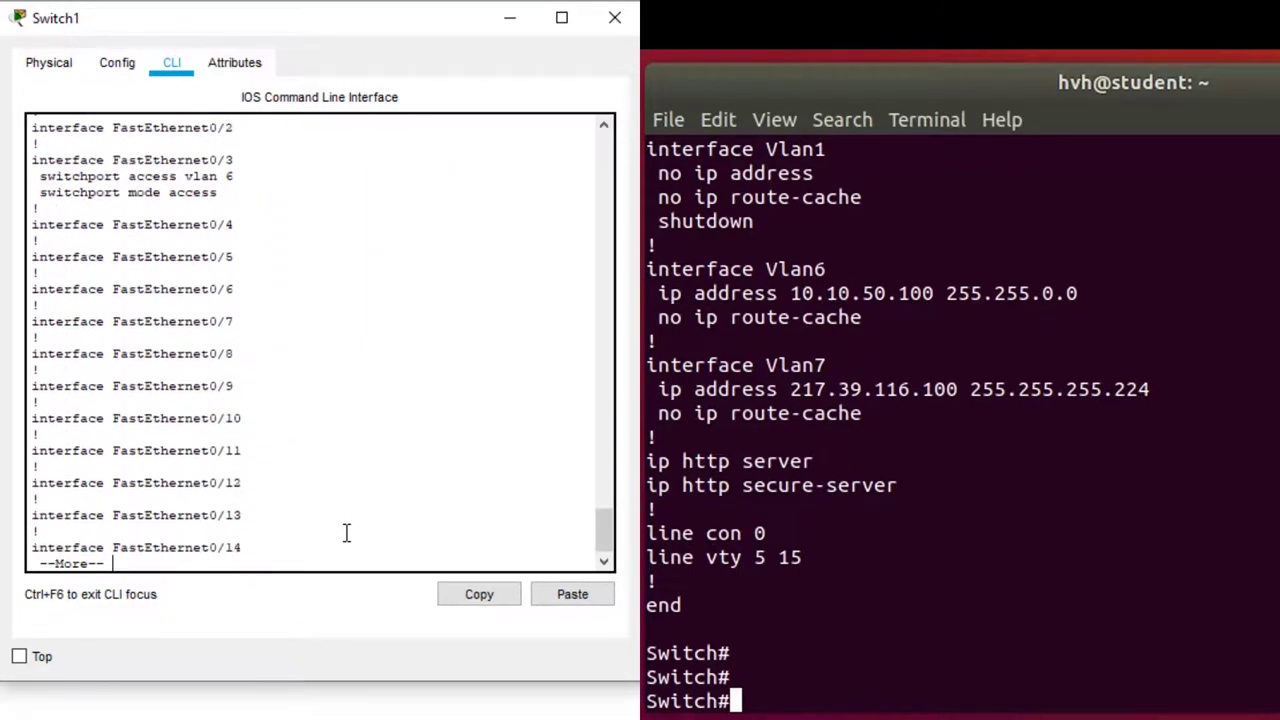
key(Return)
key(Return)
key(Return)
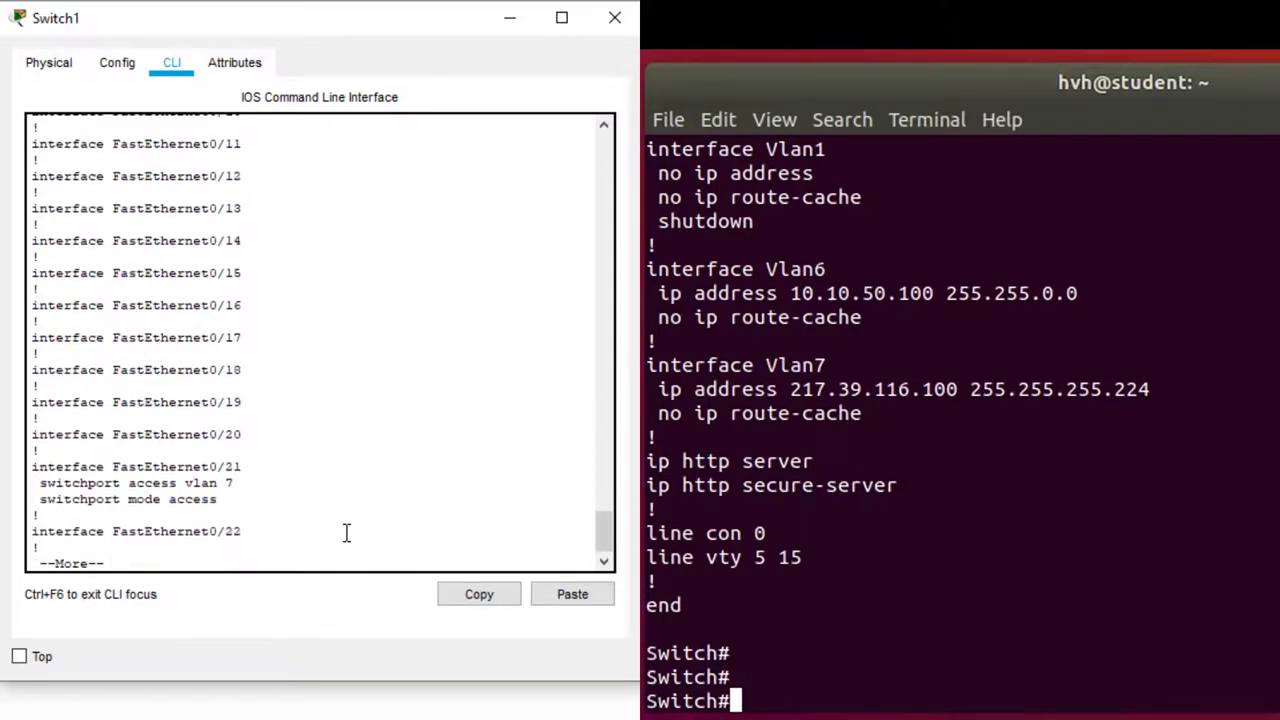
key(Return)
key(Return)
key(Return)
key(Return)
key(Return)
key(Return)
key(Return)
key(Return)
key(Return)
key(Return)
key(Return)
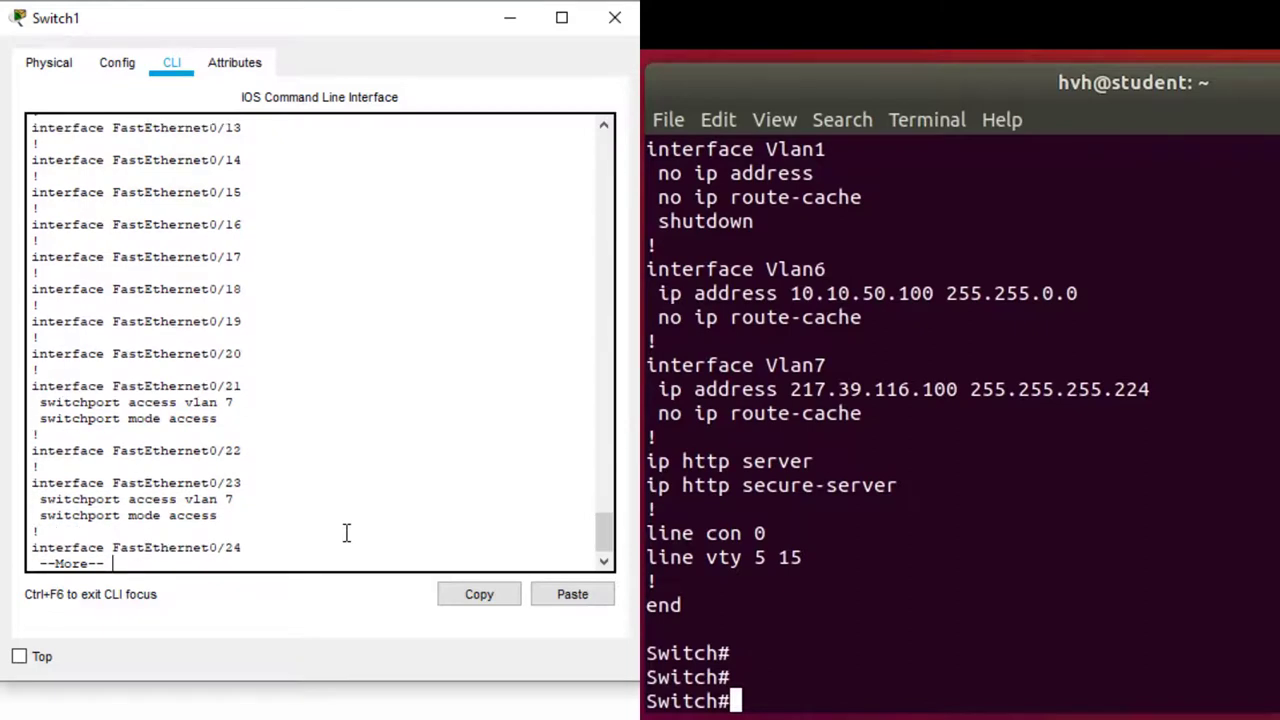
key(Return)
key(Return)
key(Return)
key(Return)
key(Return)
key(Return)
key(Return)
key(Return)
key(Return)
key(Return)
key(Return)
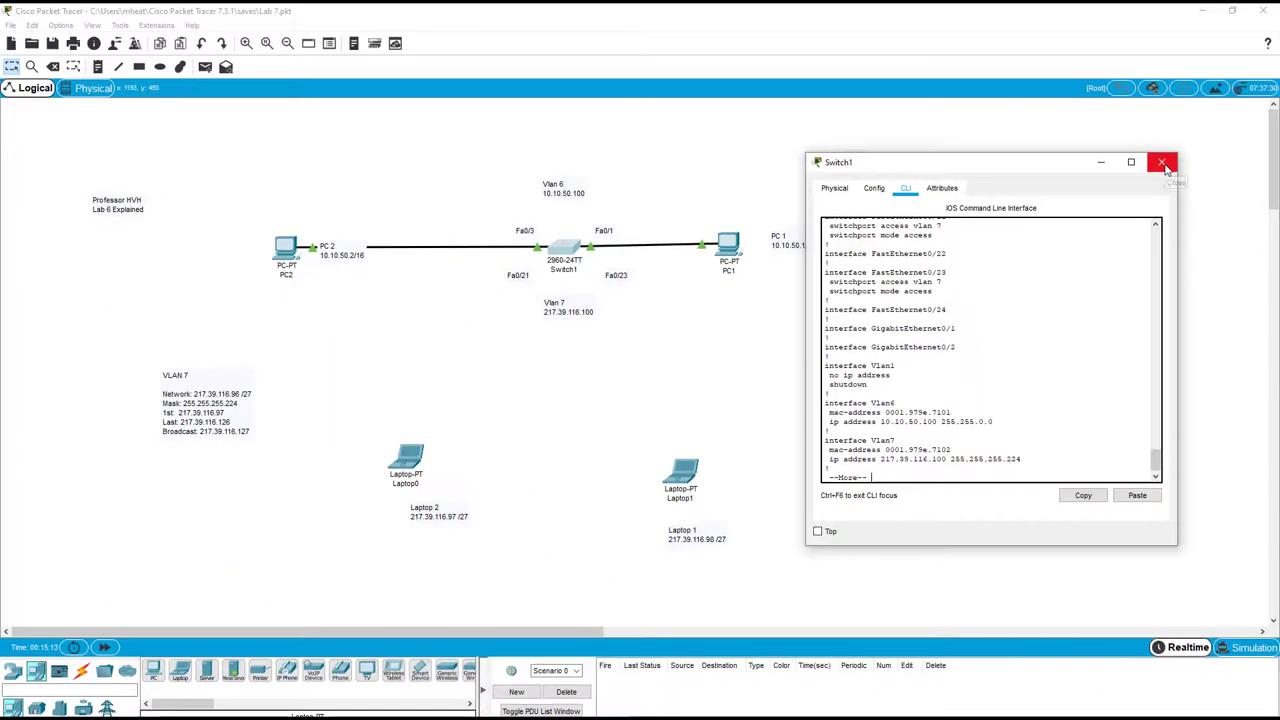
- Cable Laptop0's FastEthernet0 to Switch1 Fa0/21 with a copper straight-through cable
click(1162, 163)
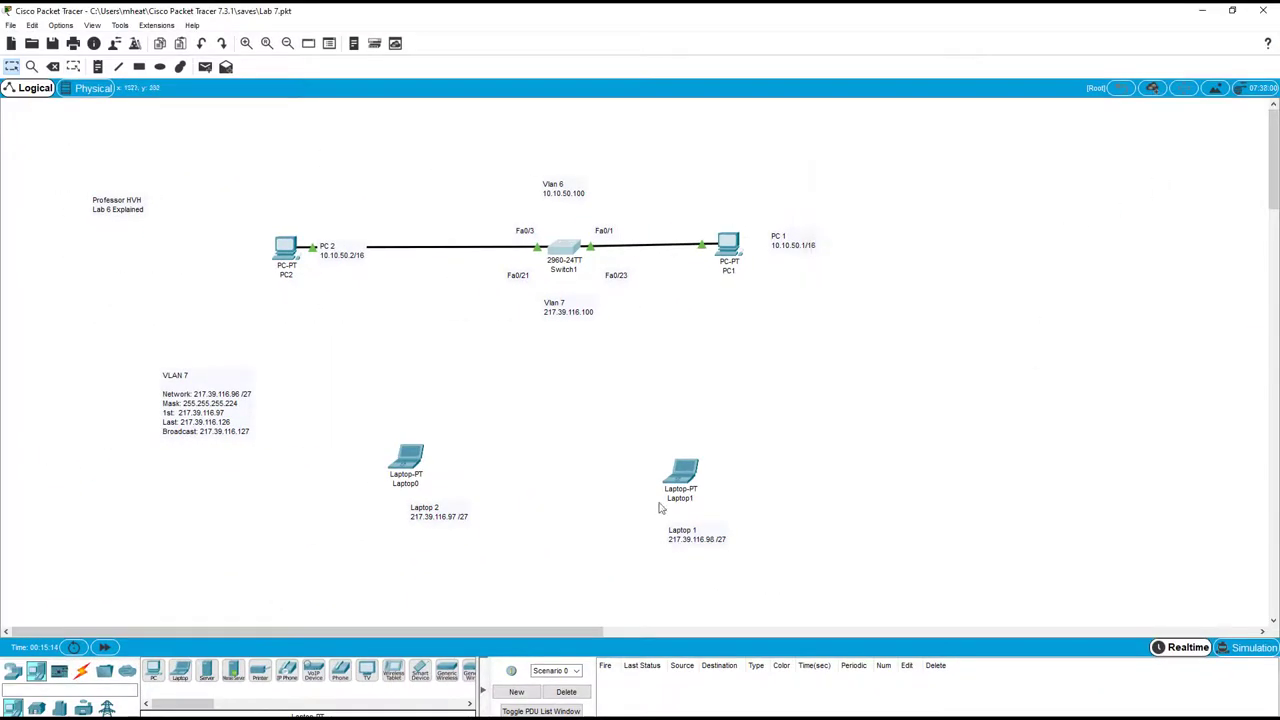
click(82, 671)
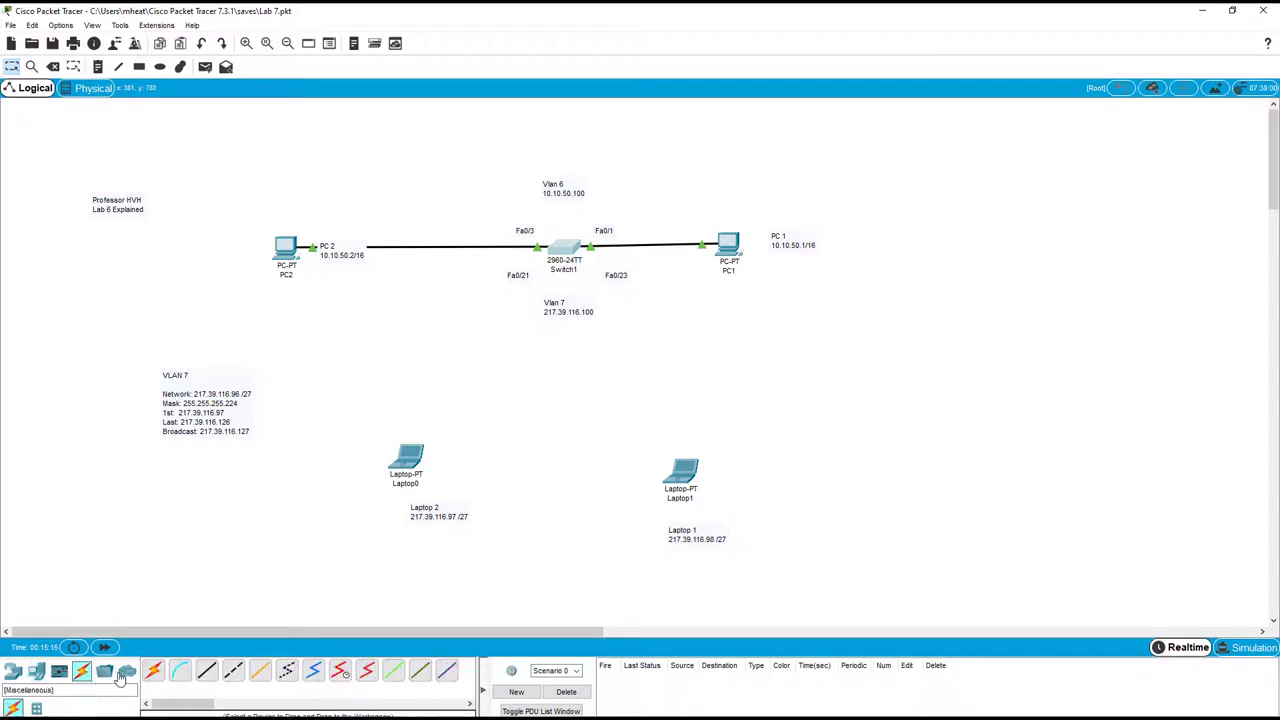
click(207, 671)
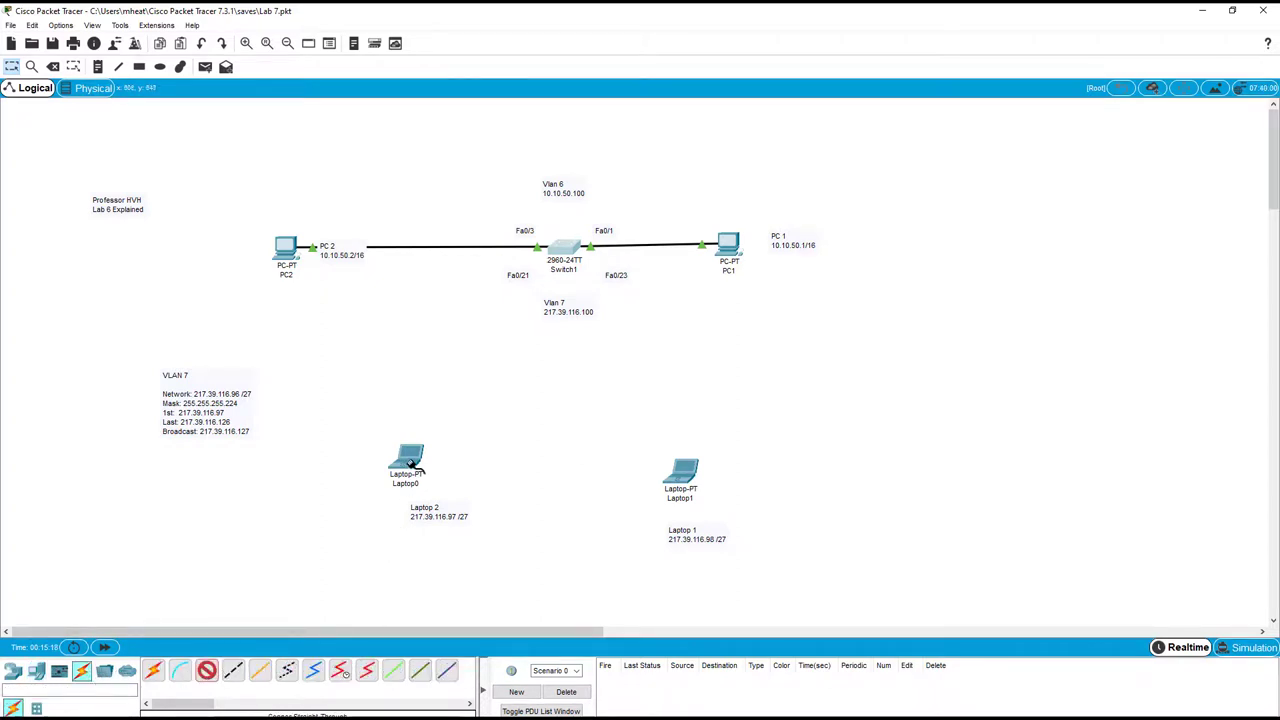
click(410, 456)
click(453, 504)
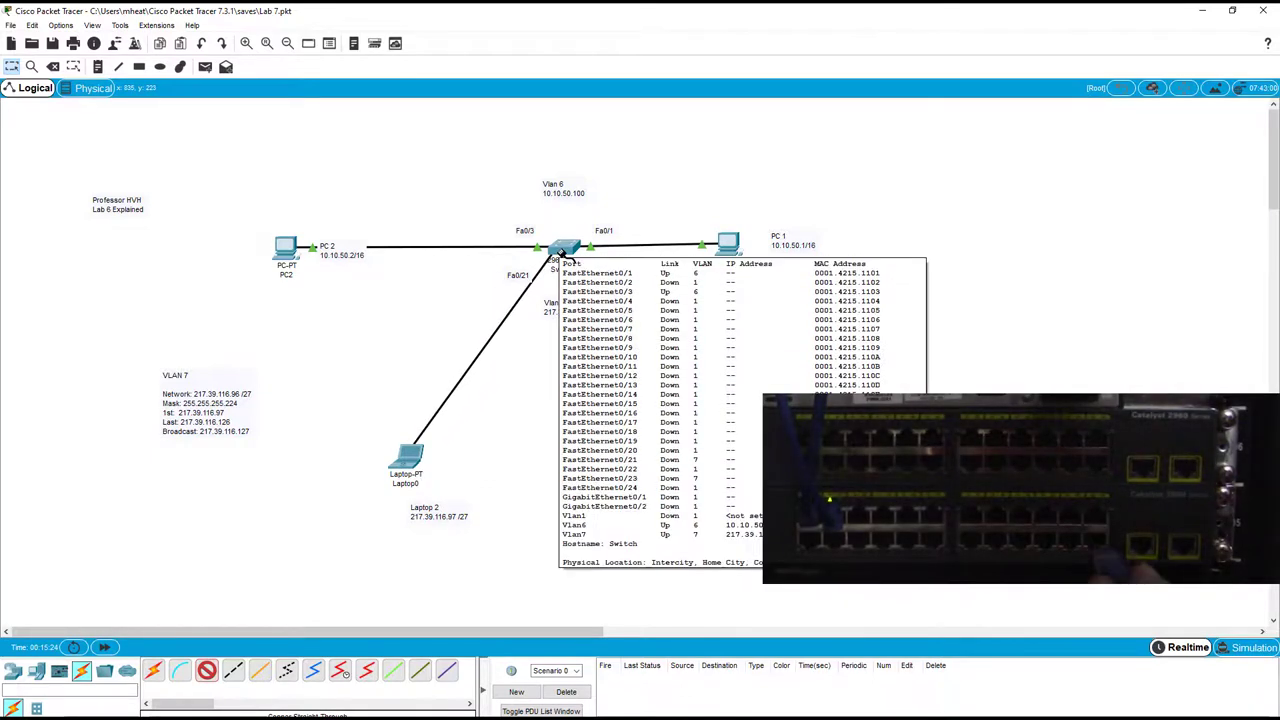
click(560, 253)
click(607, 564)
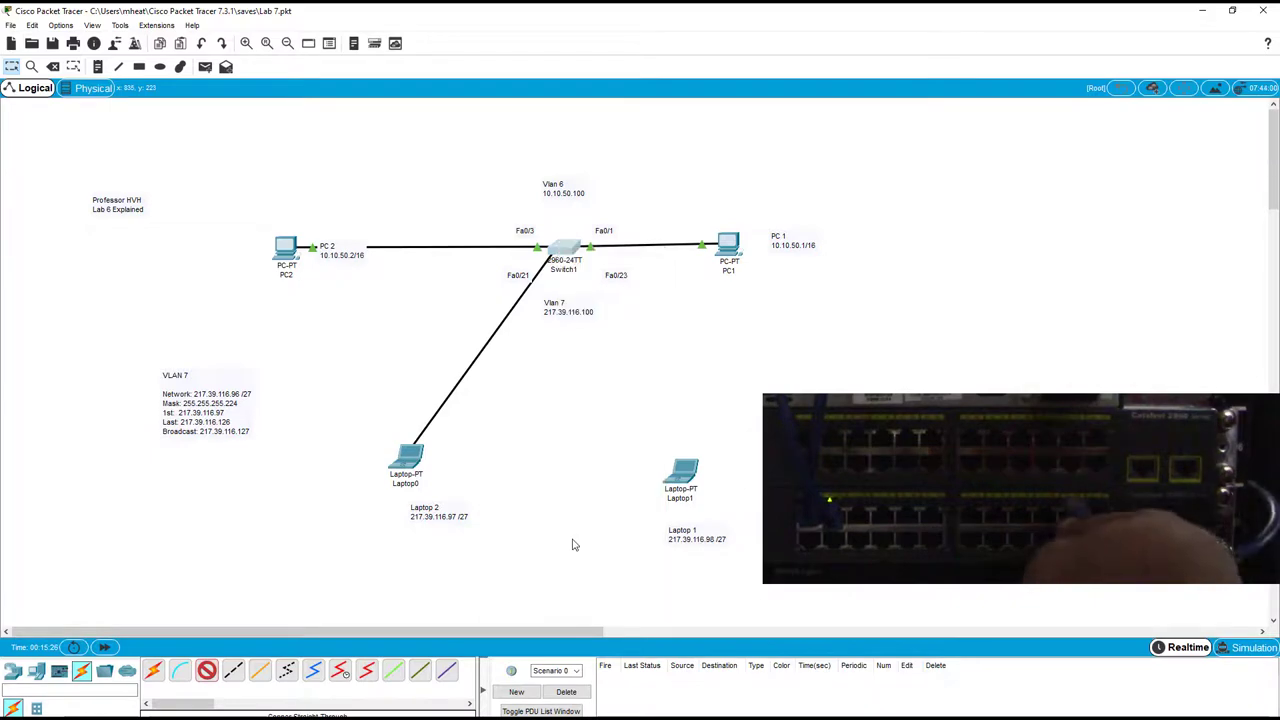
- Cable Laptop1's FastEthernet0 to Switch1 Fa0/23 and fast-forward time so the links come up
click(206, 670)
click(693, 480)
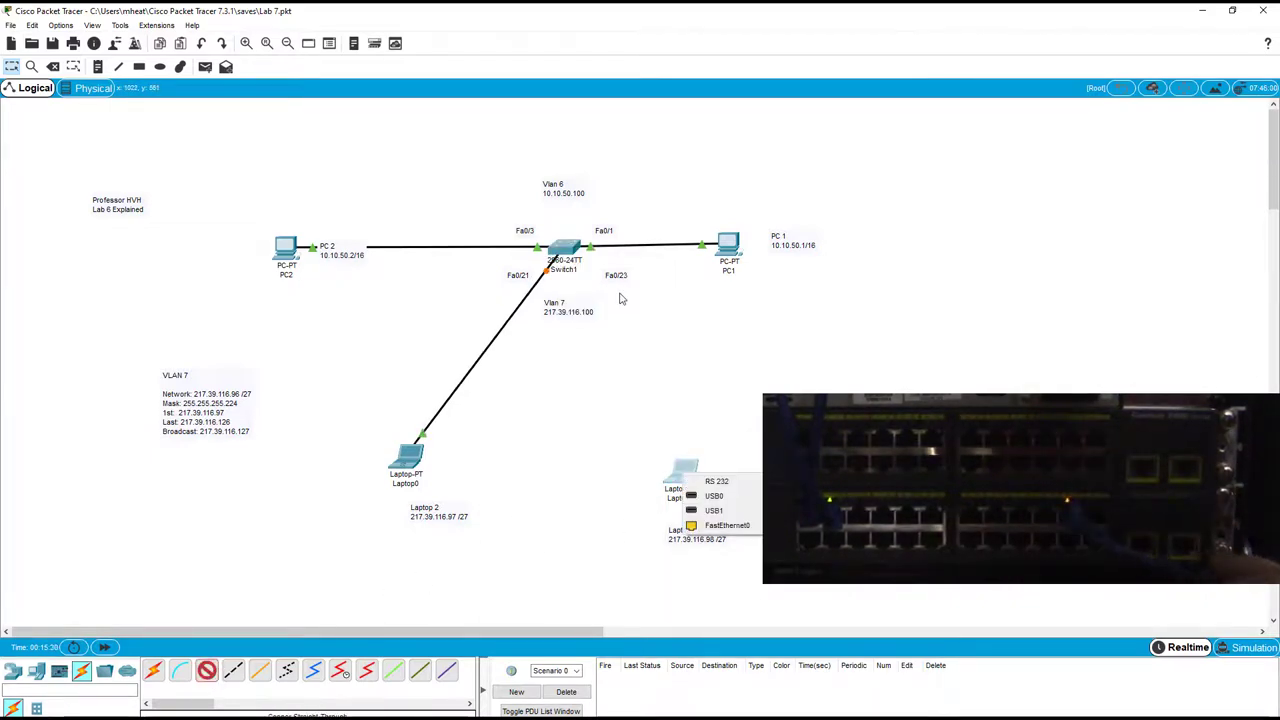
click(718, 526)
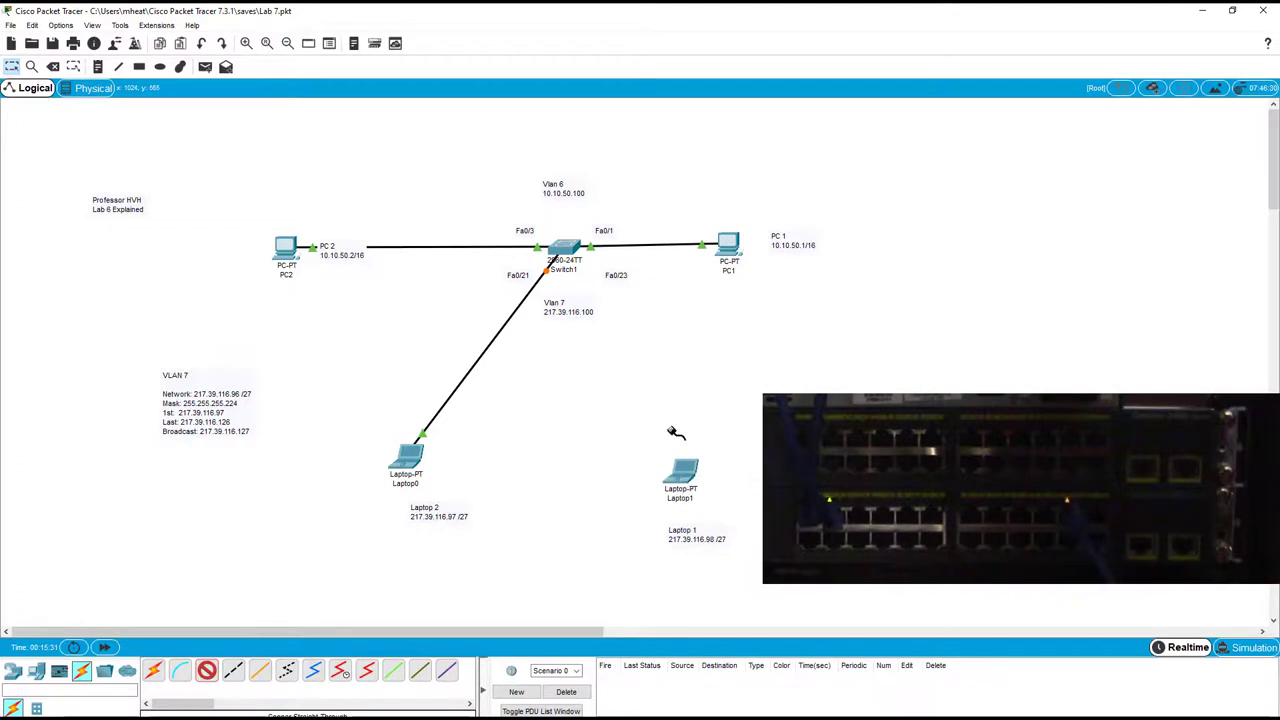
click(566, 247)
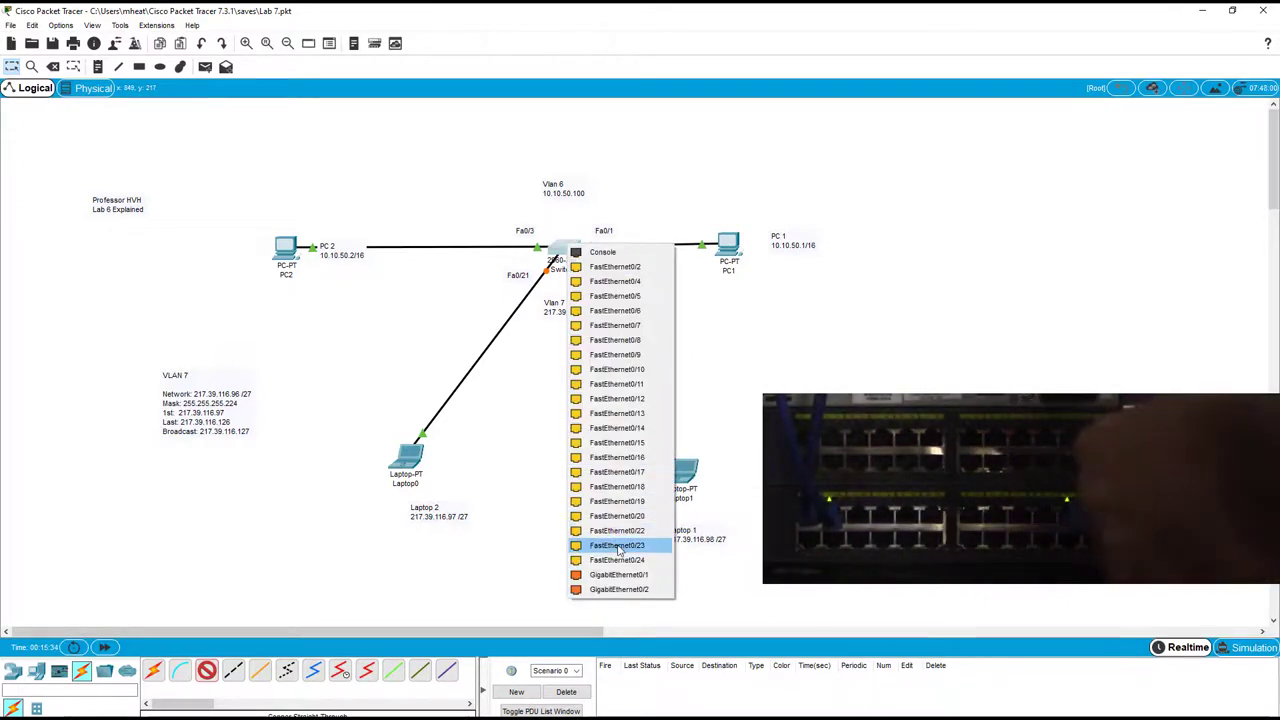
click(617, 545)
click(104, 647)
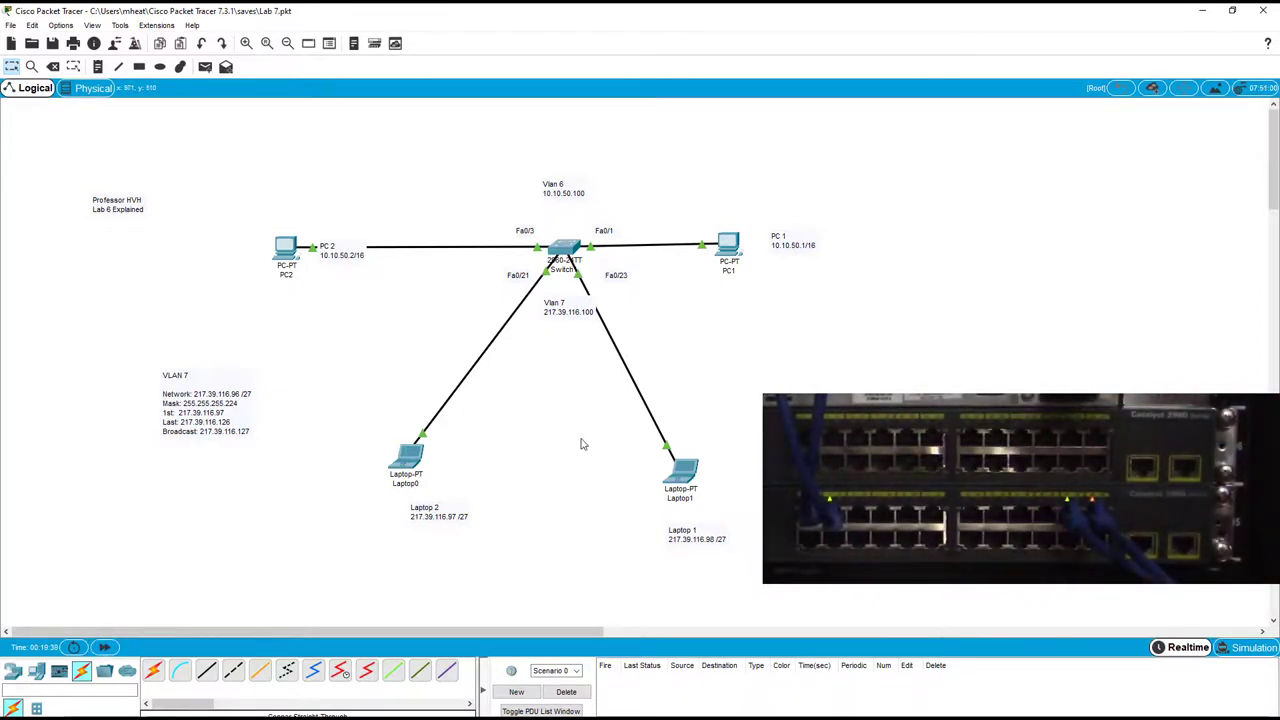
- From PC2's Command Prompt, ping PC1 at 10.10.50.1
click(287, 250)
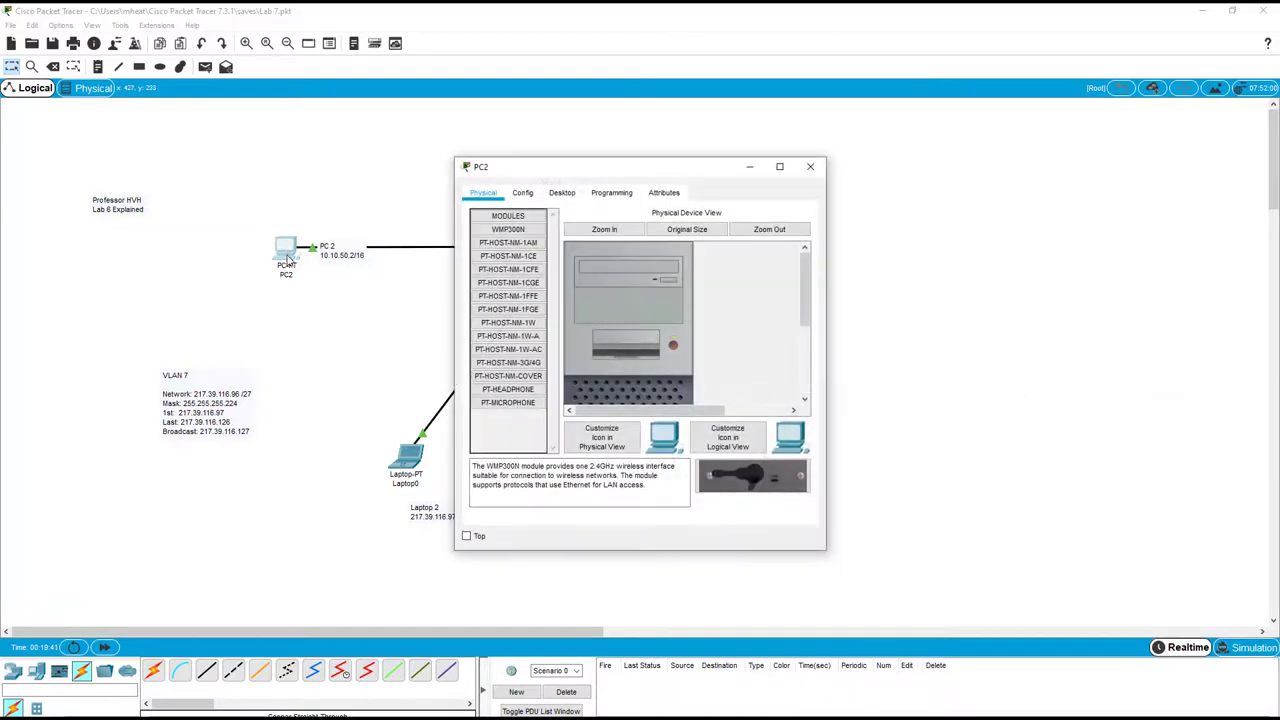
click(562, 194)
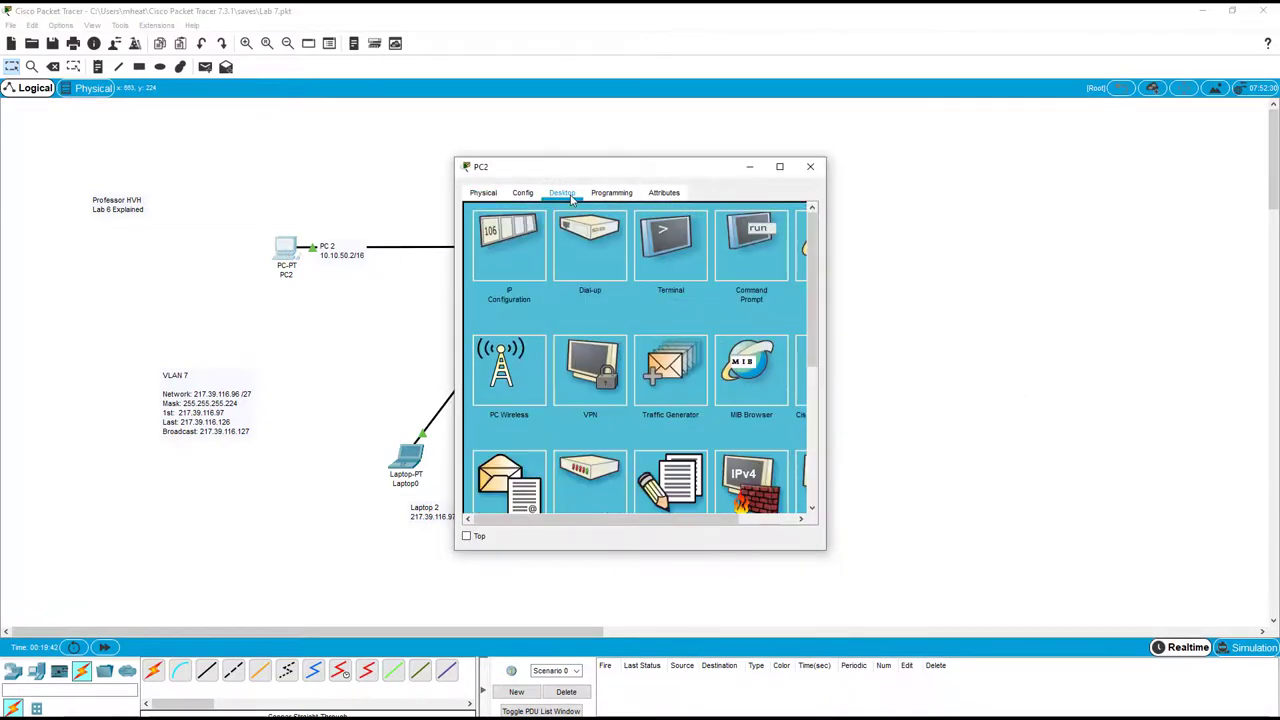
click(748, 246)
drag(683, 180, 1088, 160)
text(ping)
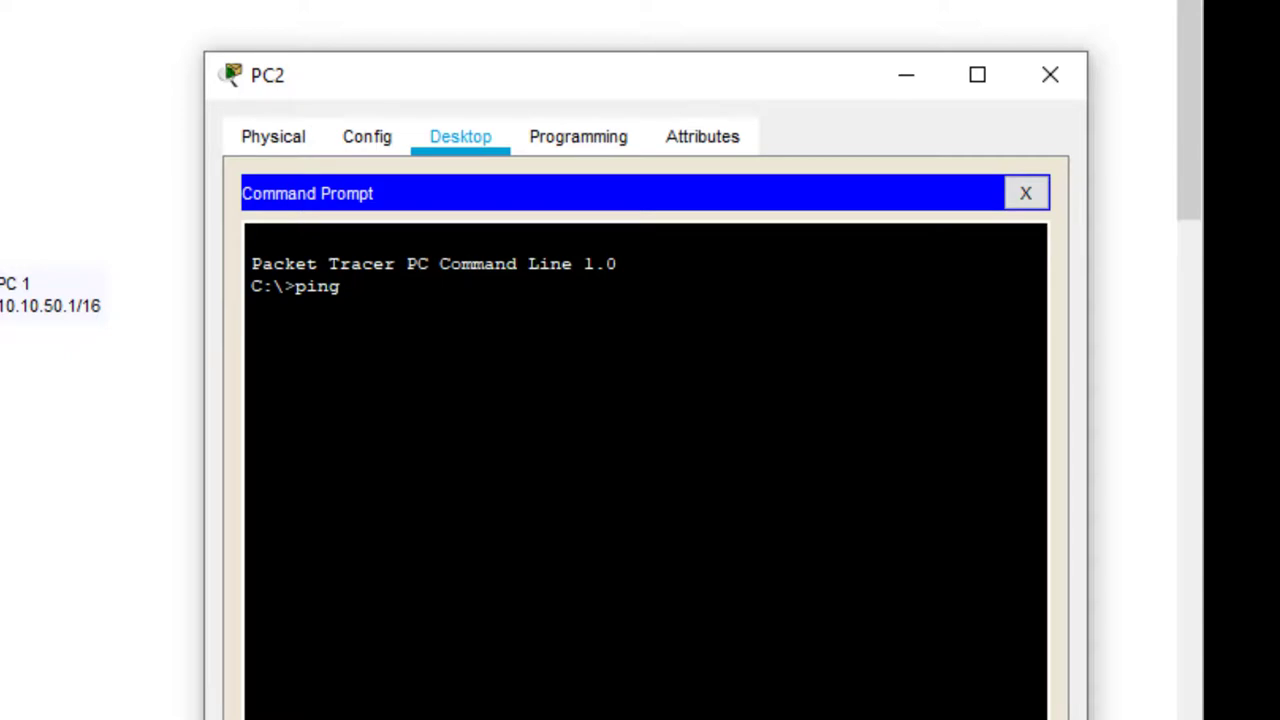
text(10.10.50.1)
key(Return)
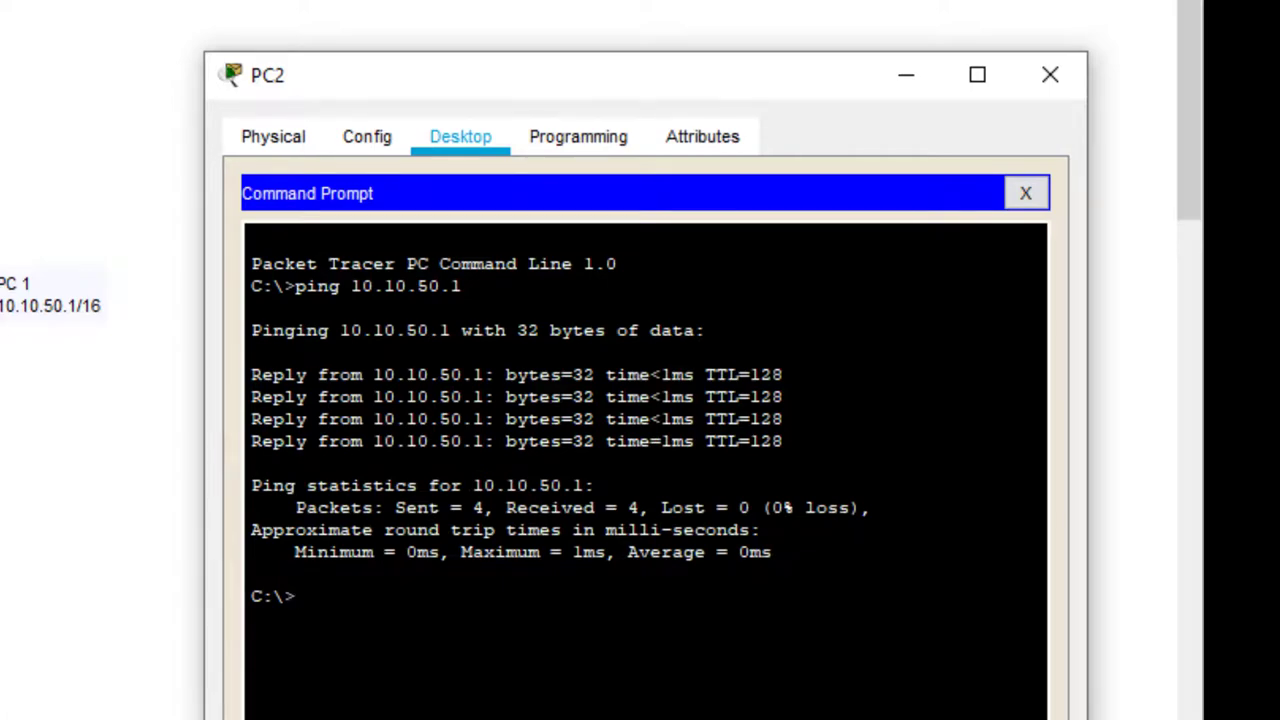
- Ping Laptop1 at 217.39.116.98 from PC2 and see all requests time out
text(ping)
text(217.39.11)
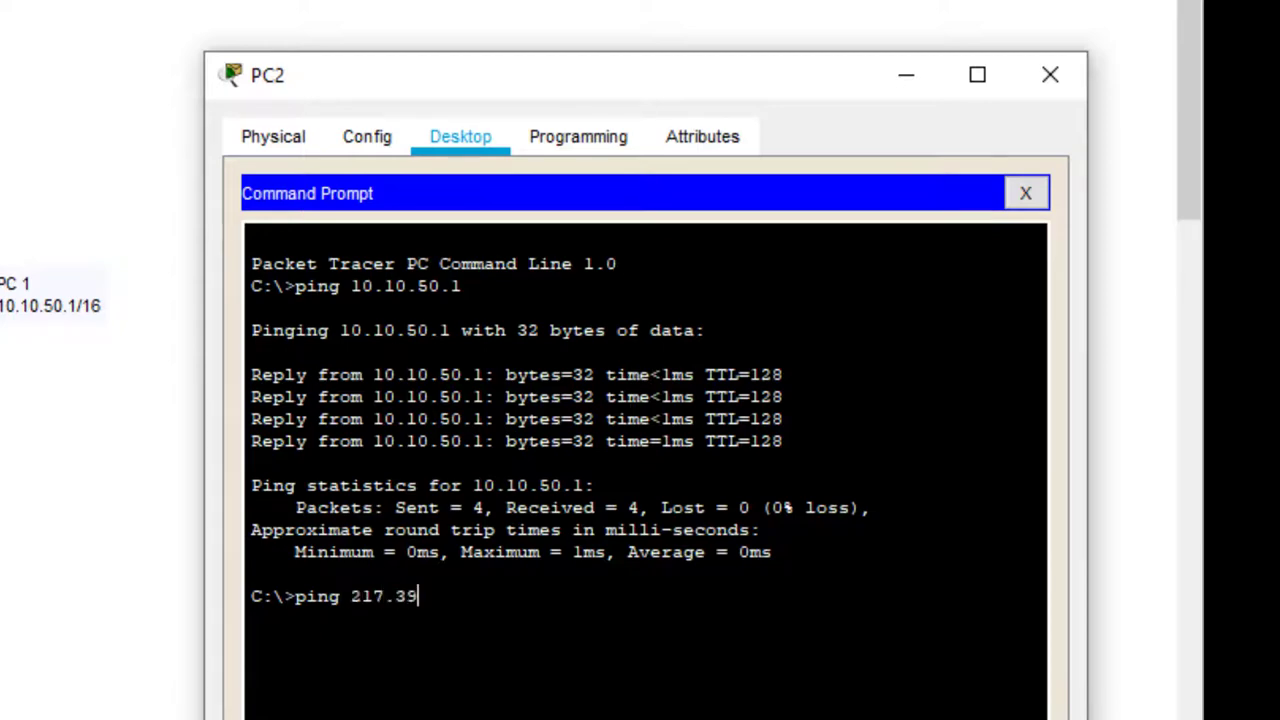
text(6.98)
key(Return)
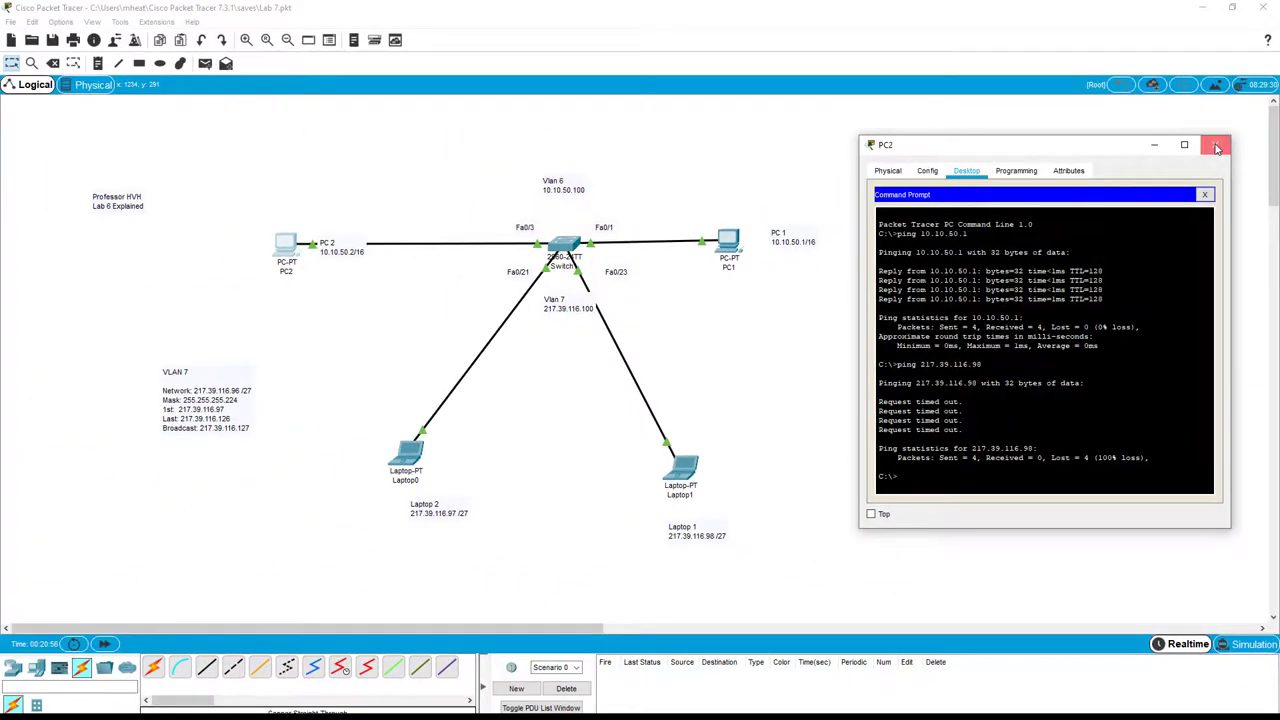
- From Laptop0's Command Prompt, ping 217.39.116.98 for four replies, then close the window
click(379, 382)
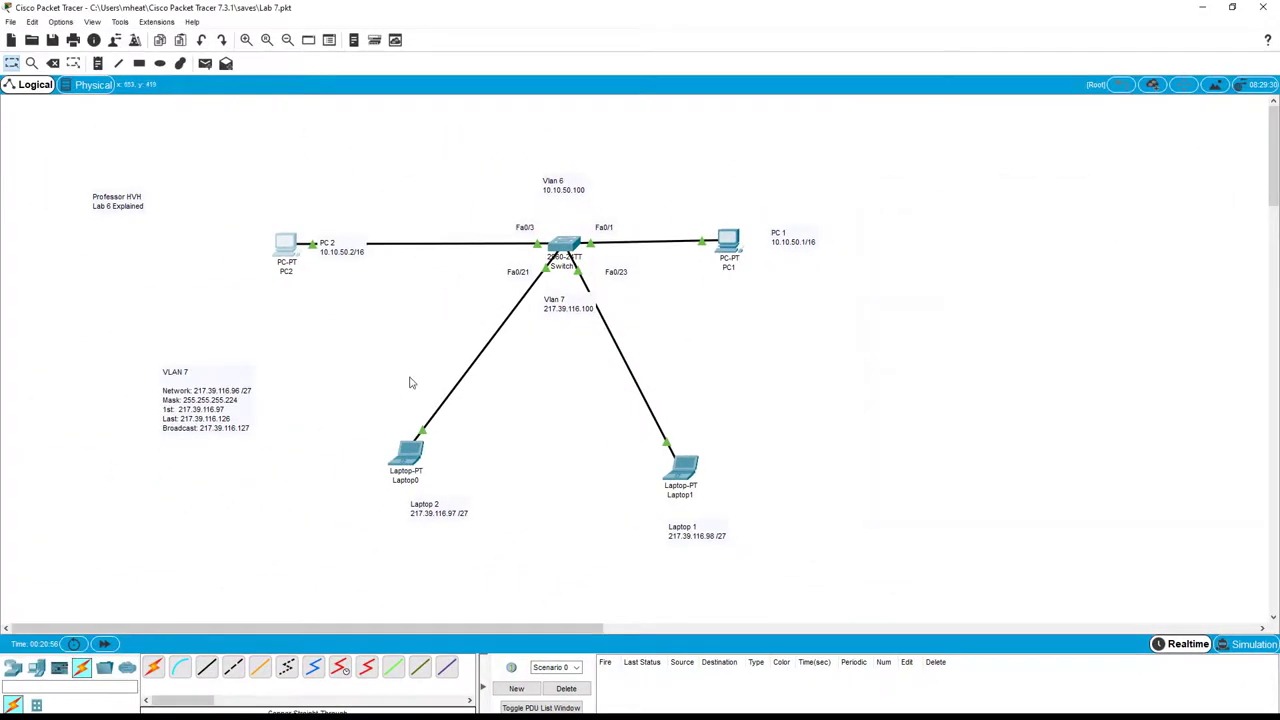
click(406, 455)
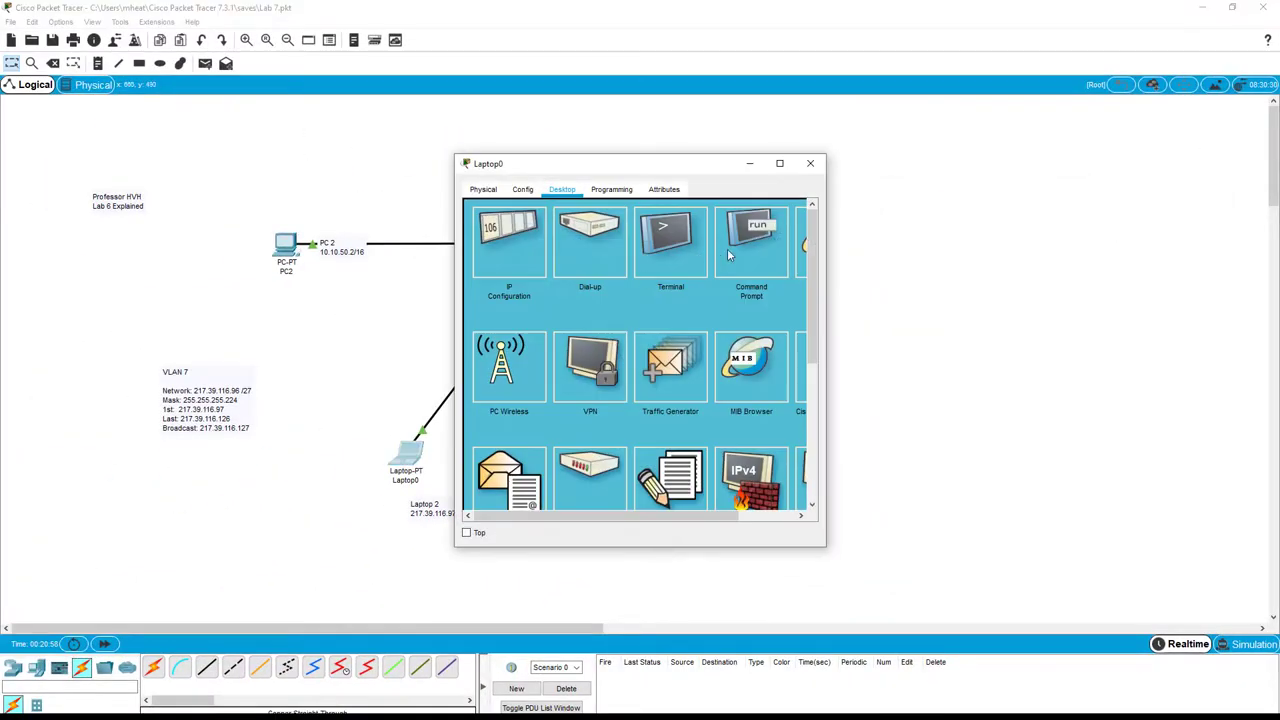
click(727, 248)
drag(640, 163, 997, 163)
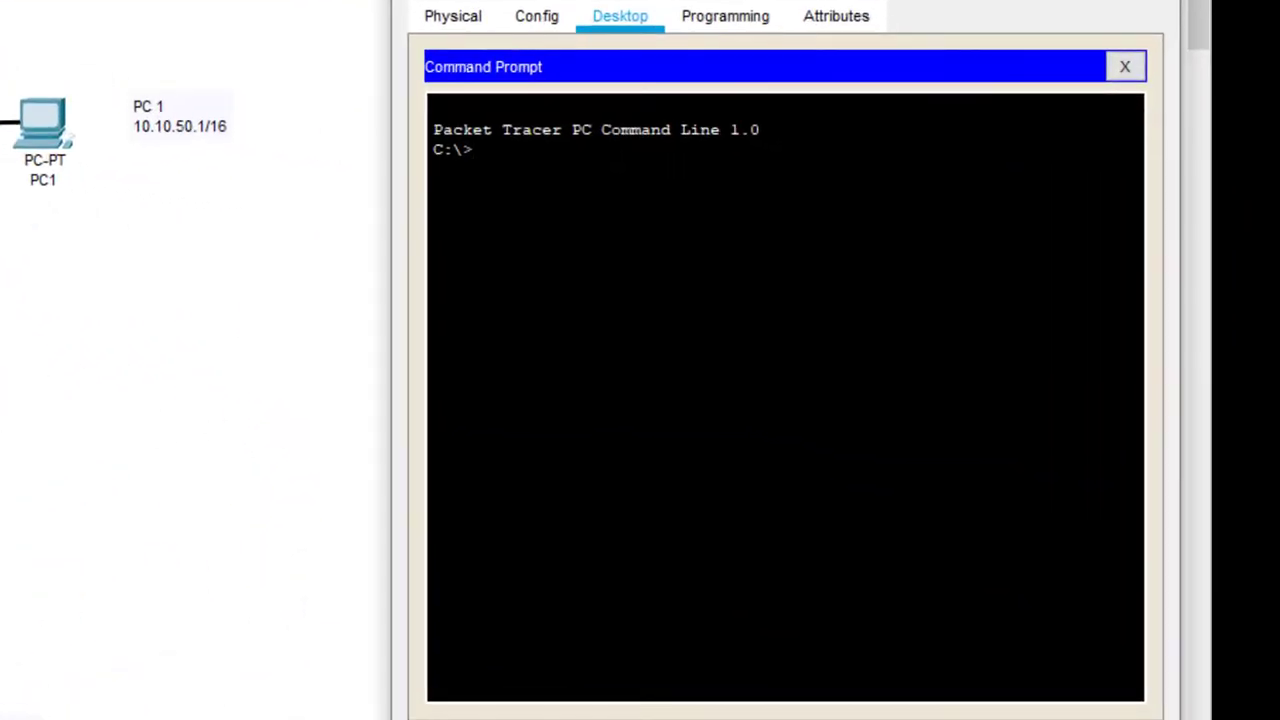
text(ping 217.39)
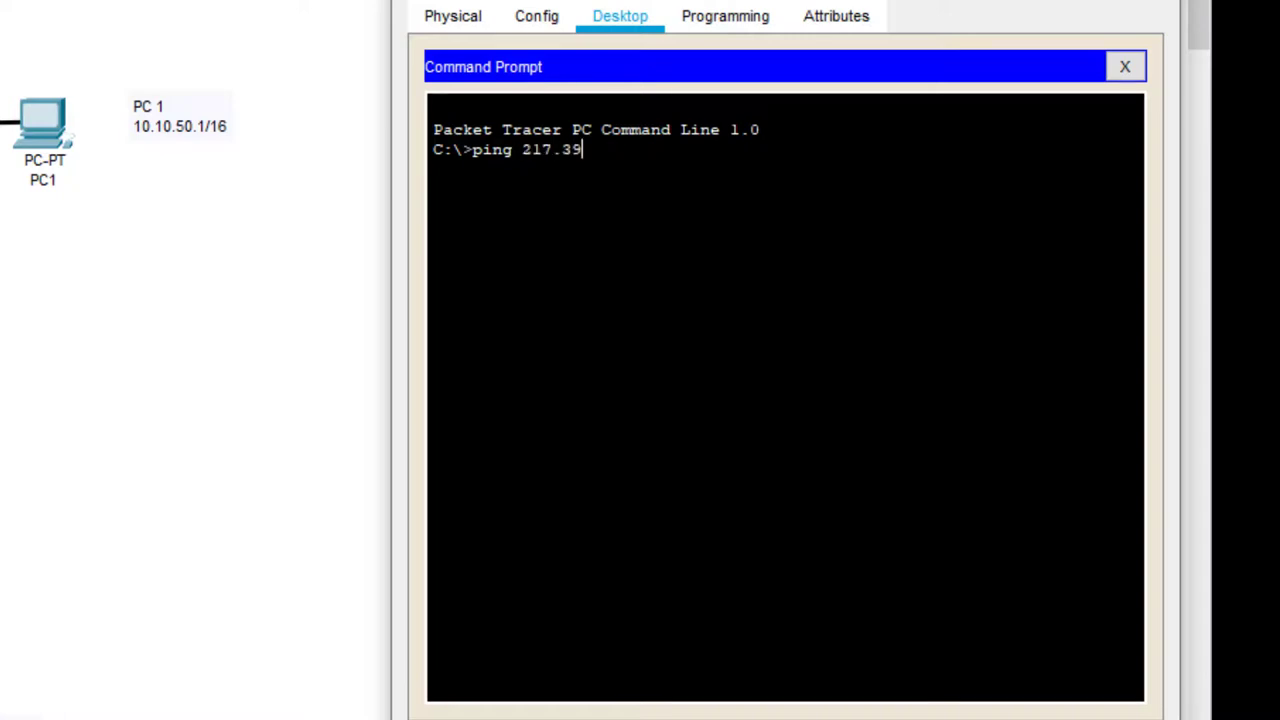
text(.116.98)
key(Return)
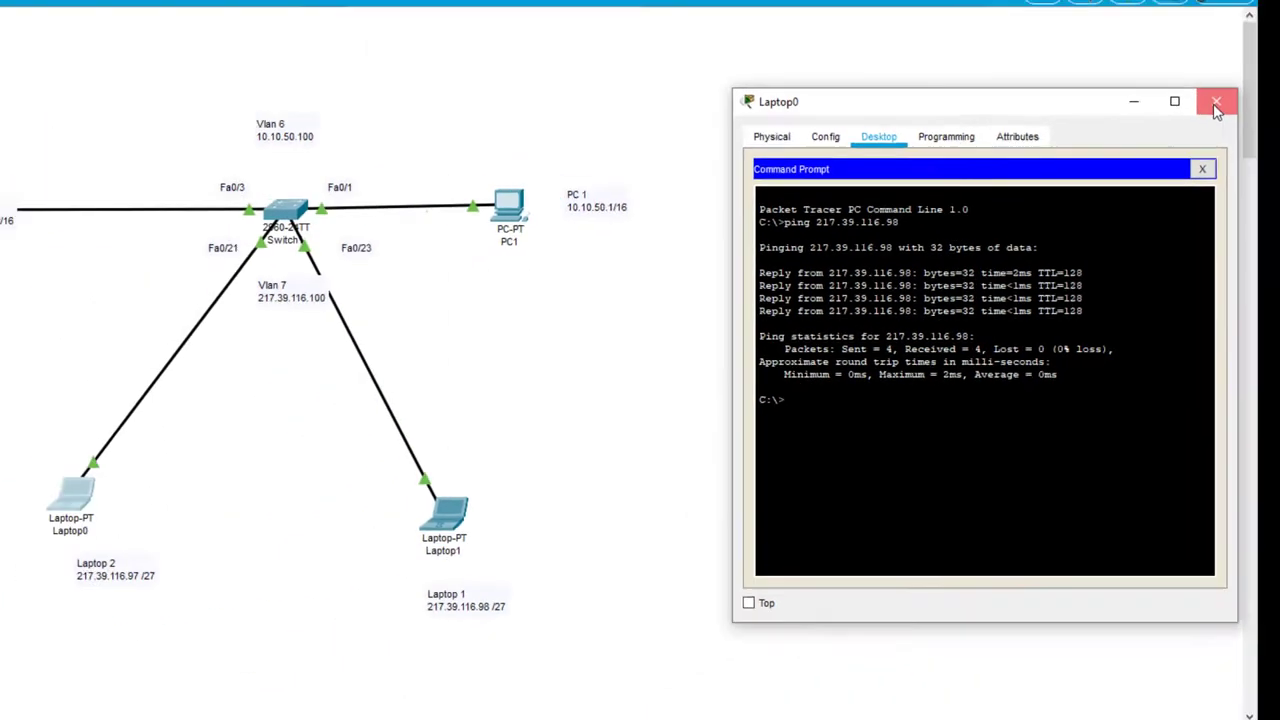
click(1190, 1)
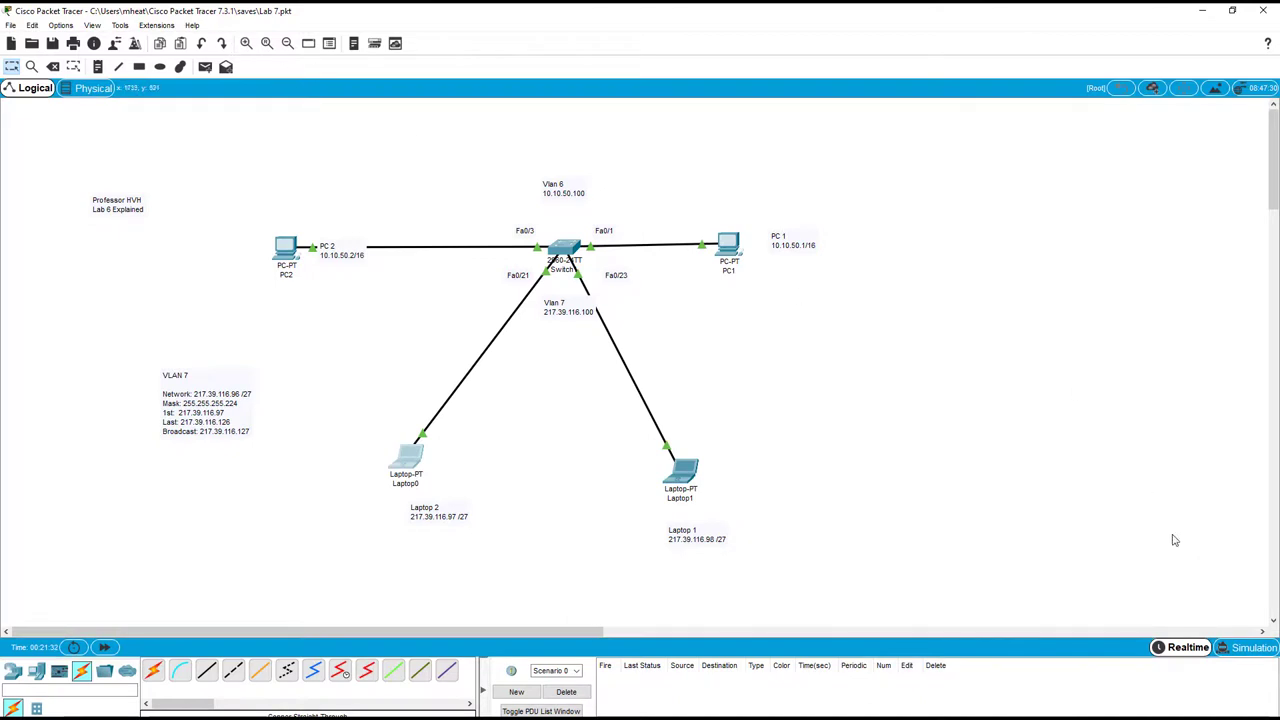
- Enter Simulation mode and filter the event list down to IPv4 ICMP events only
click(1240, 648)
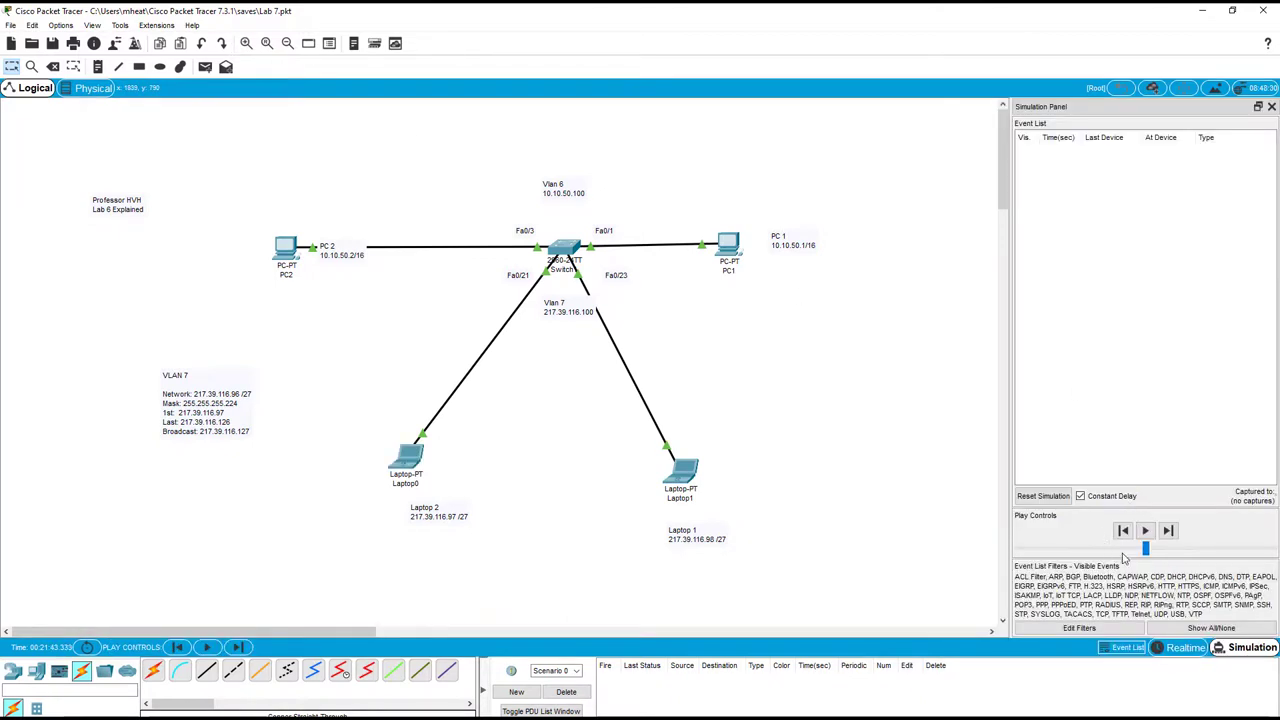
click(1192, 629)
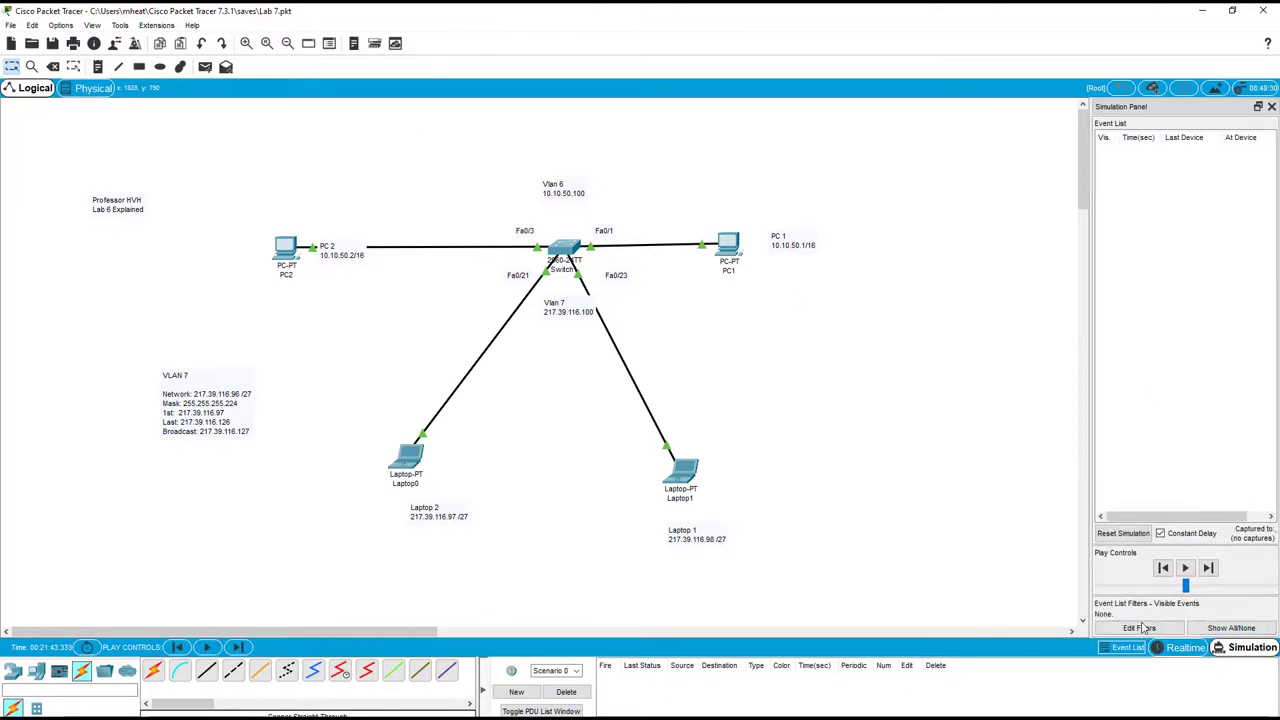
click(1145, 629)
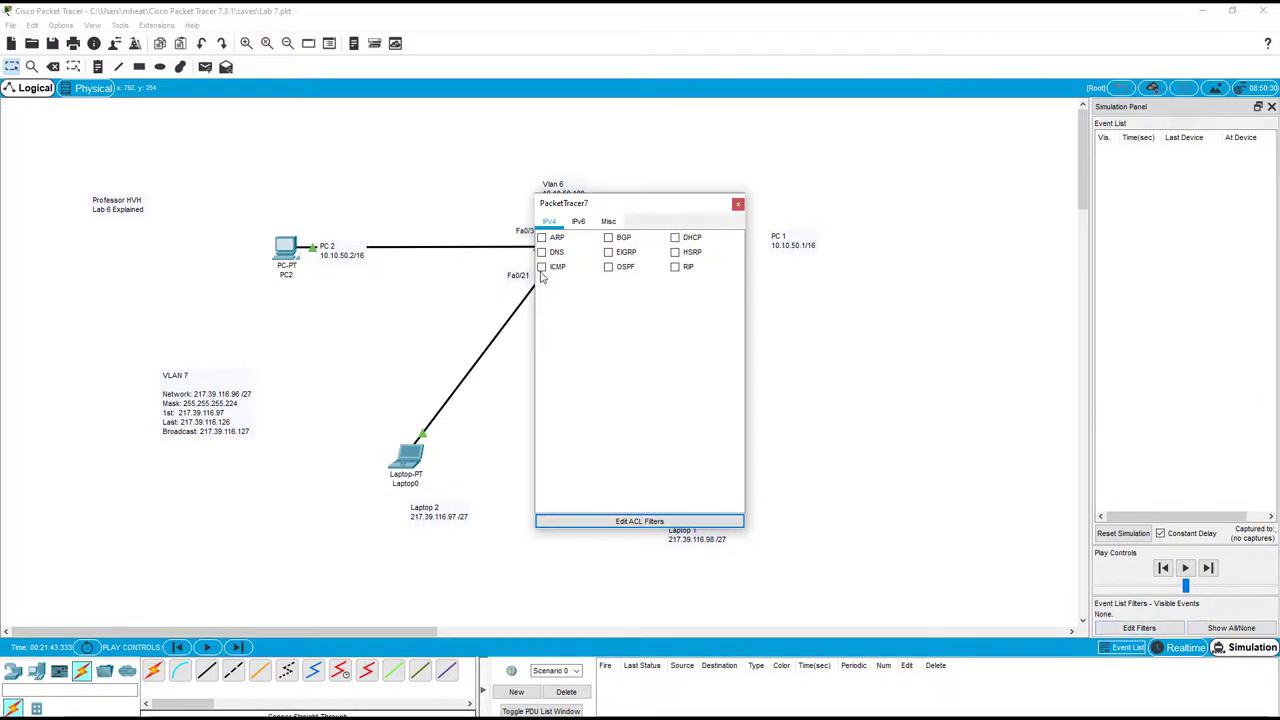
click(542, 268)
click(738, 205)
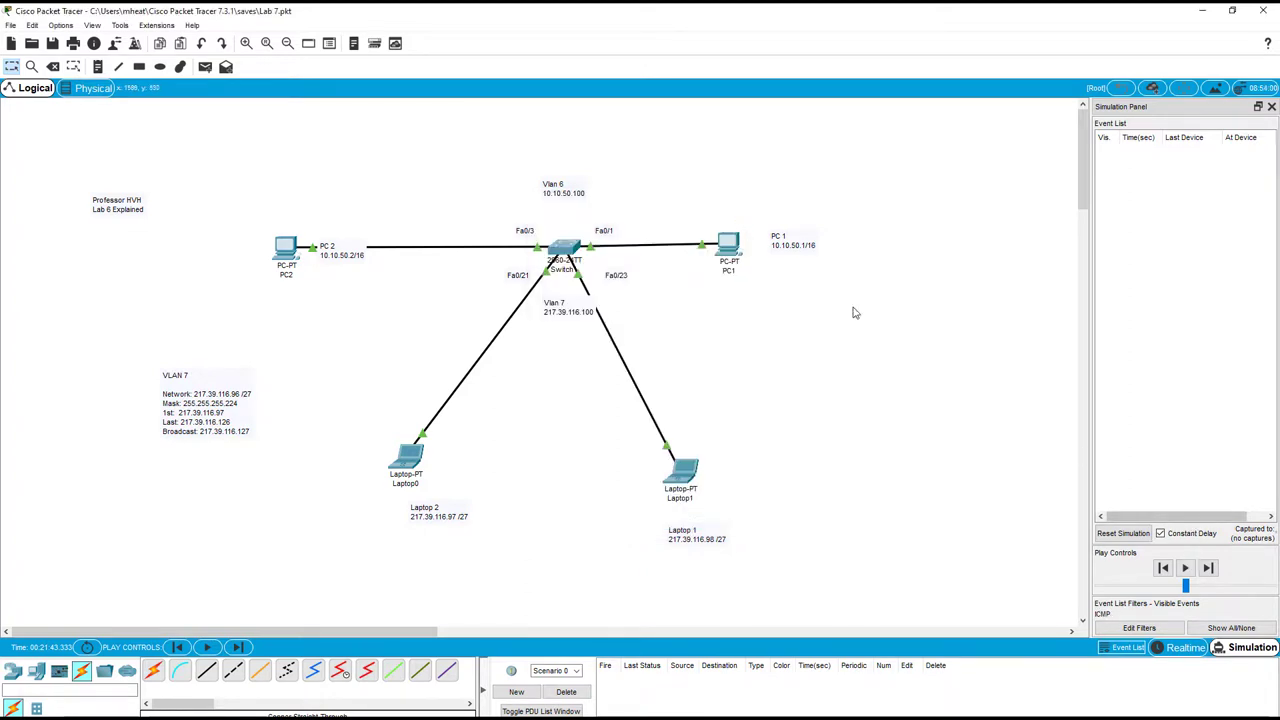
- Add simple PDUs PC2→PC1 and Laptop0→Laptop1, then play the simulation until both succeed
click(207, 70)
click(292, 254)
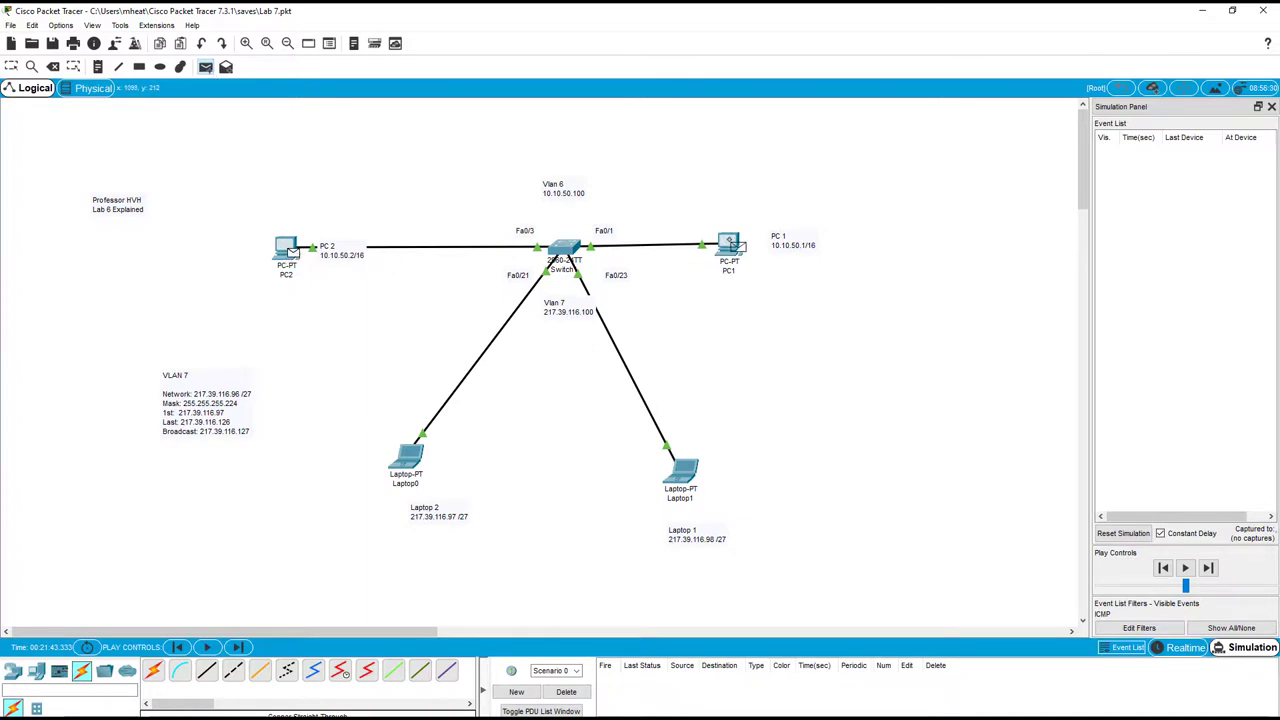
click(728, 245)
click(205, 66)
click(412, 458)
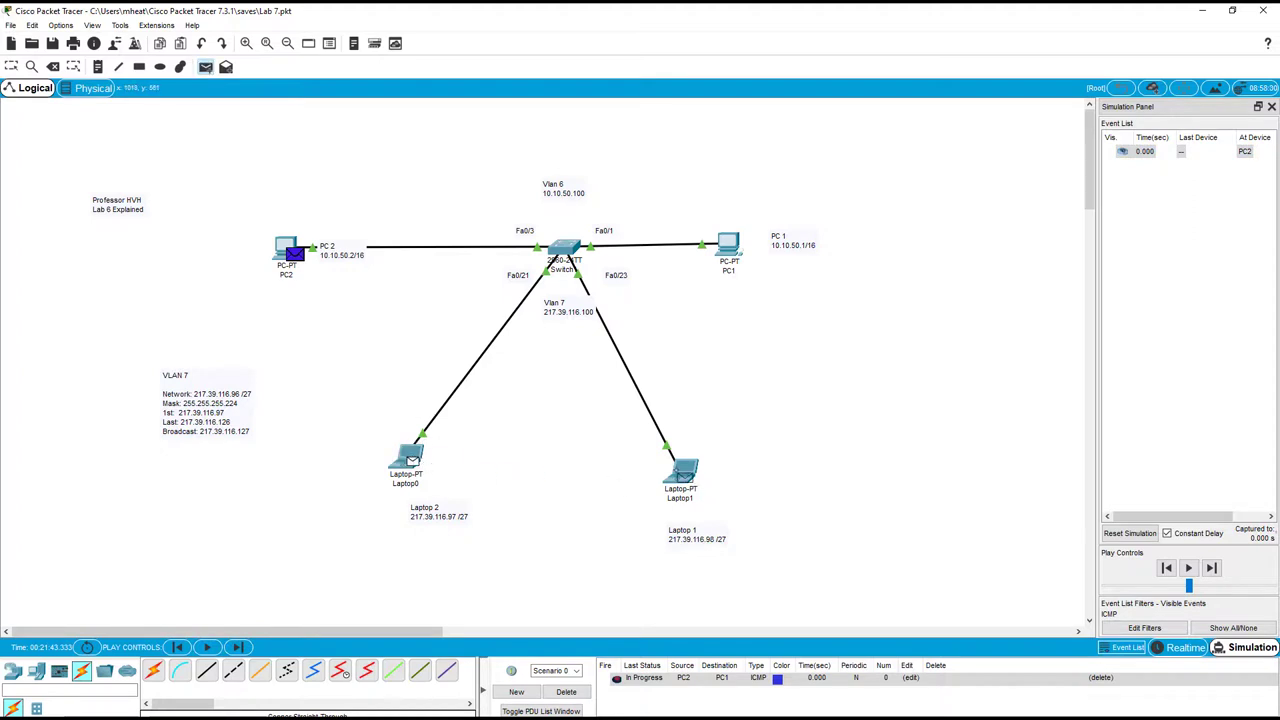
click(680, 471)
click(1188, 567)
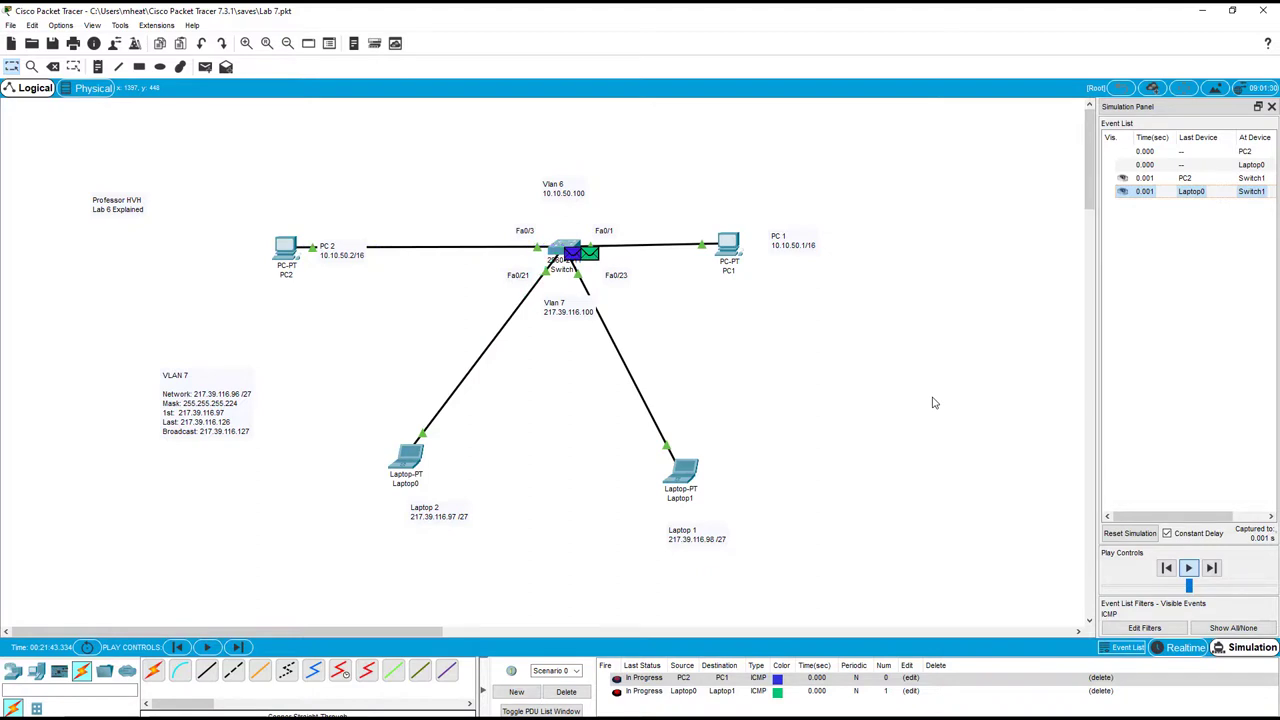
click(1211, 569)
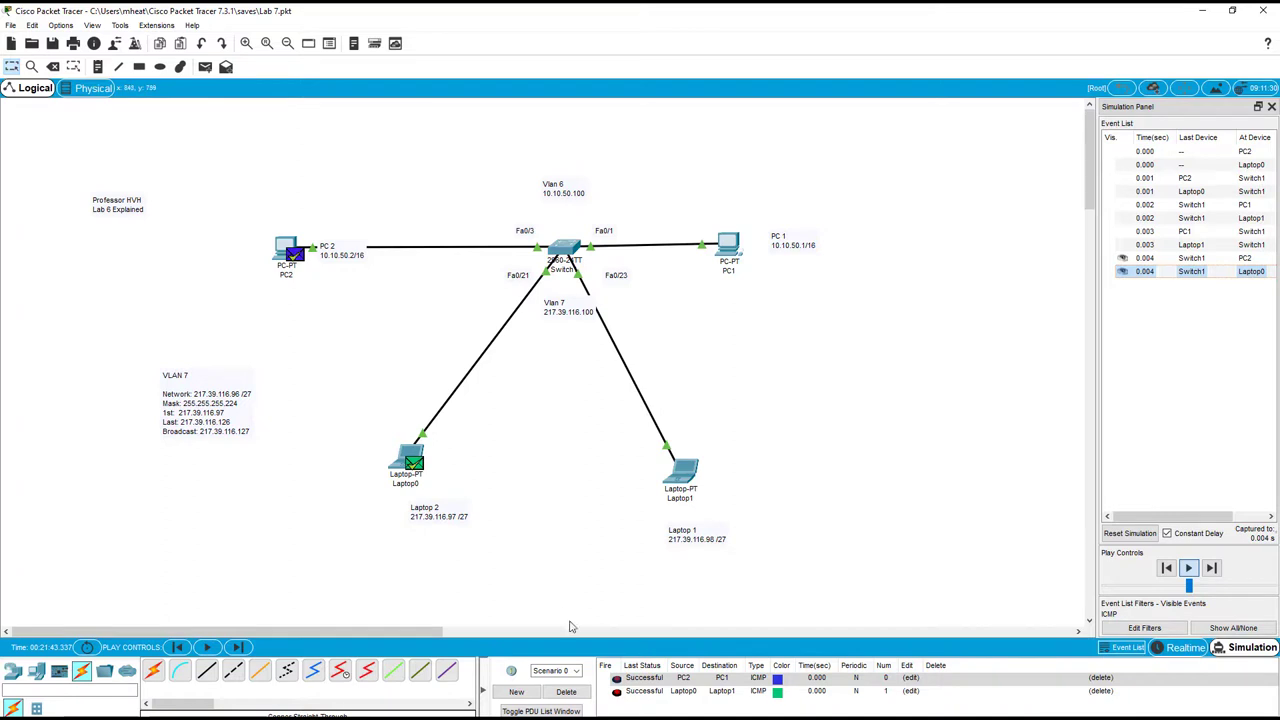
- Clear the old PDUs and add cross-VLAN simple PDUs PC2→Laptop1 and Laptop0→PC1
click(580, 691)
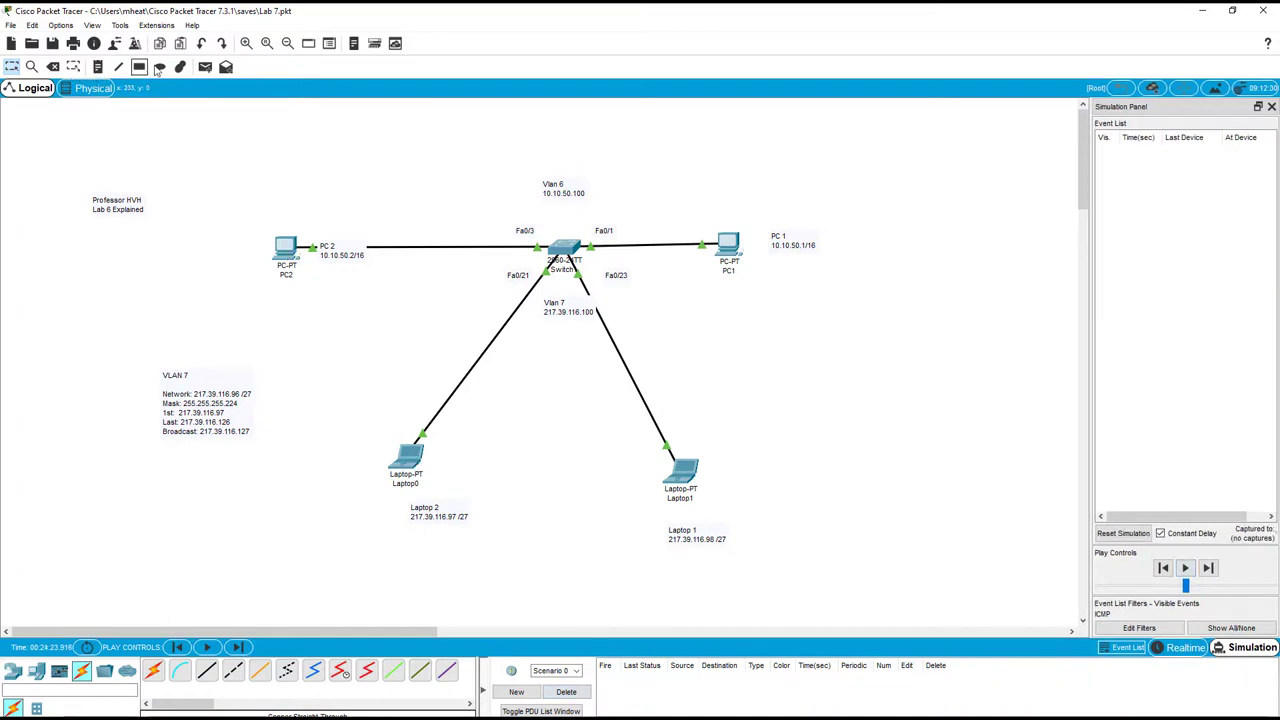
click(205, 66)
click(293, 251)
click(684, 472)
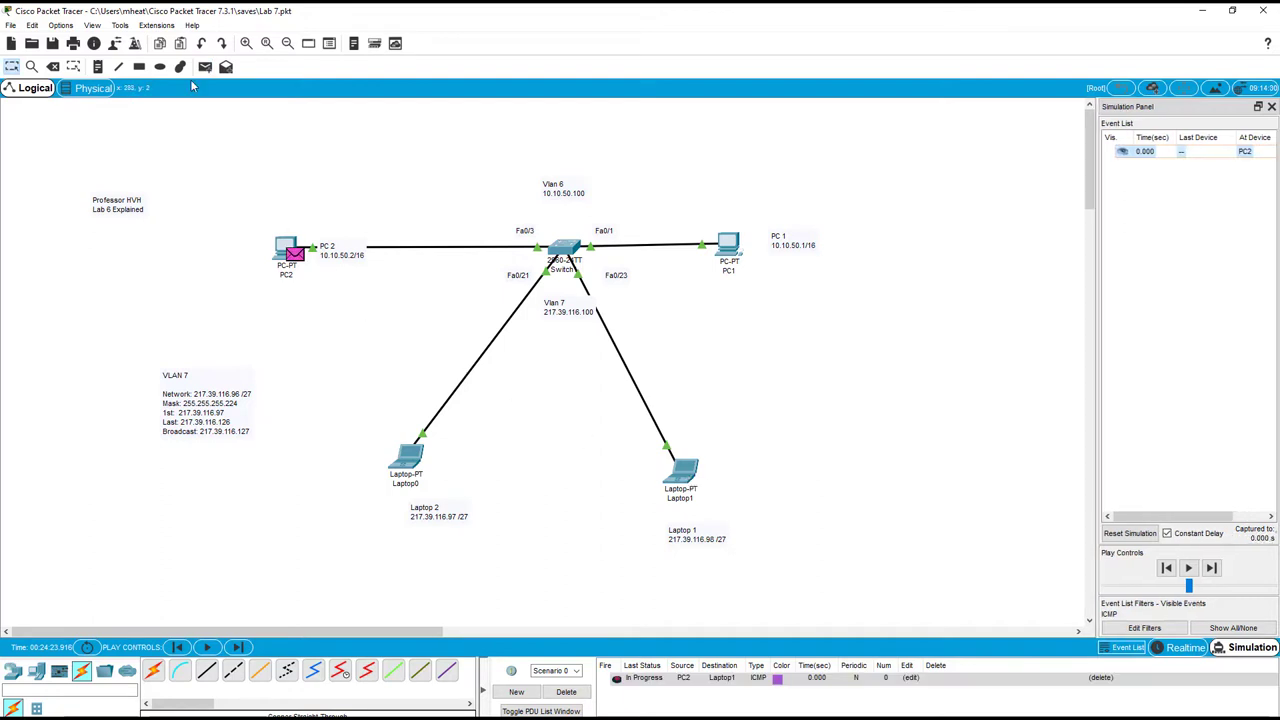
click(205, 66)
click(413, 457)
click(731, 253)
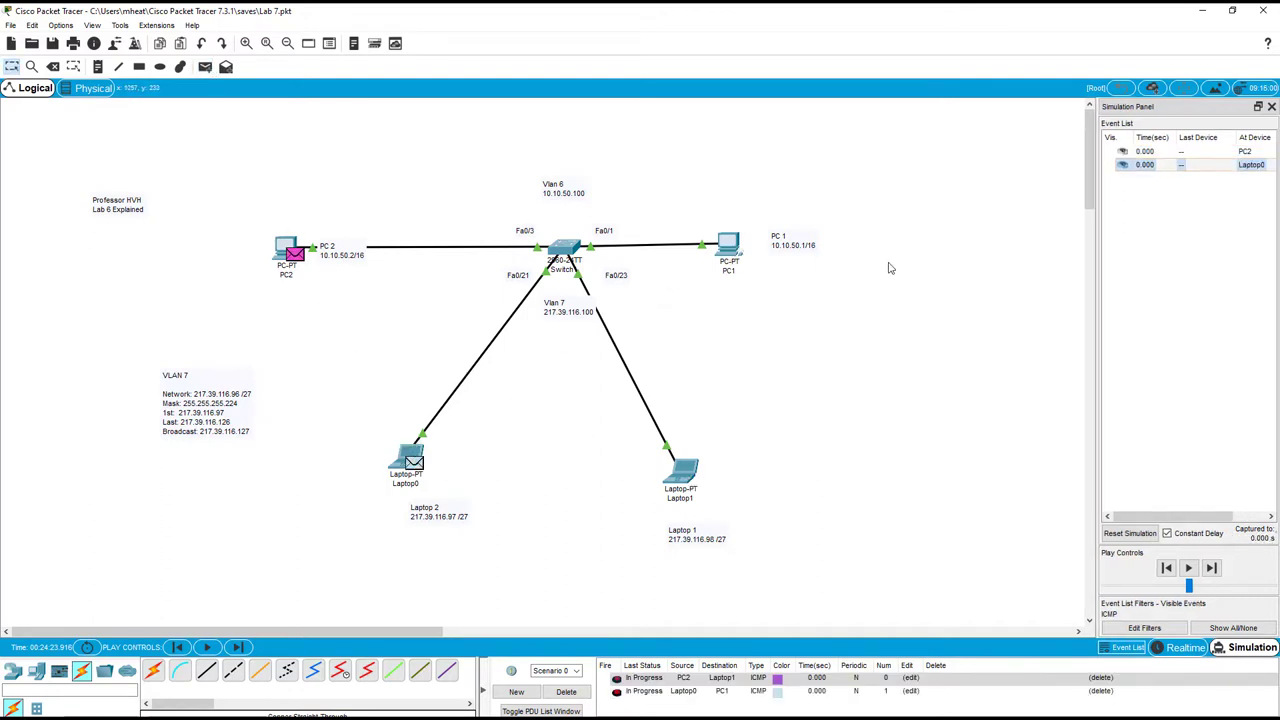
- Play the simulation to see both cross-VLAN pings fail, then delete them
click(1188, 567)
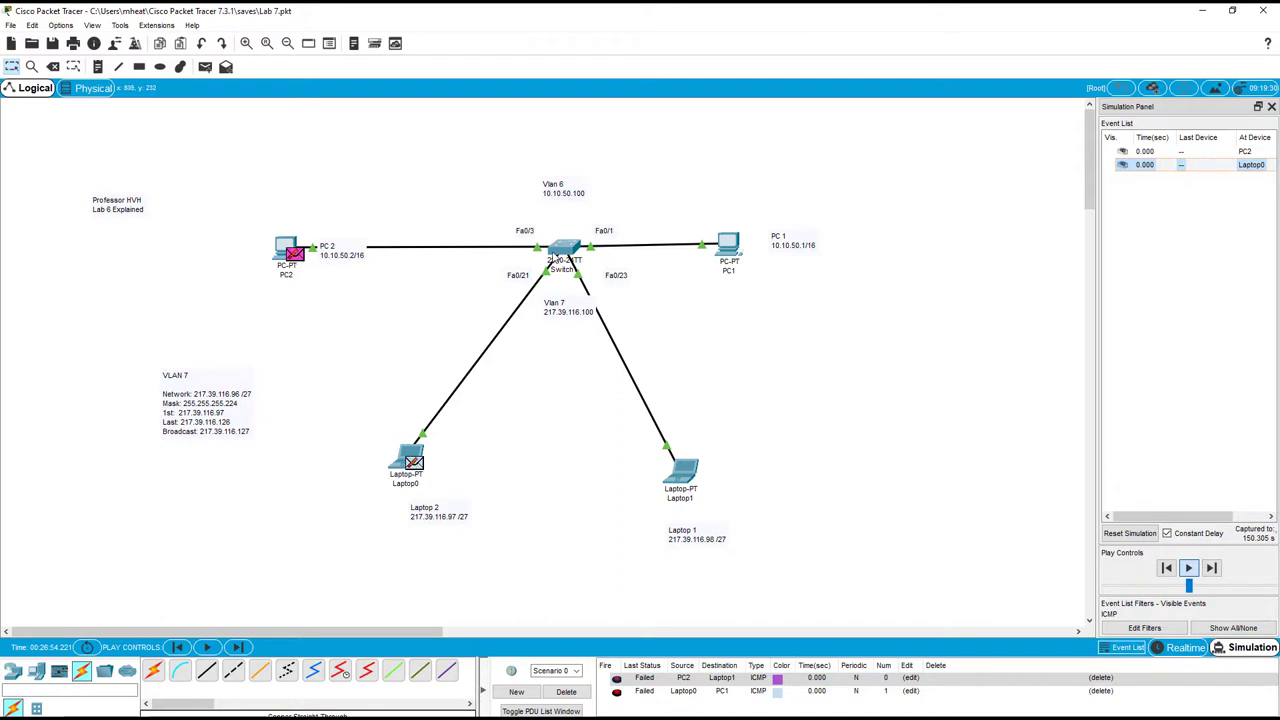
mouse_move(567, 258)
click(566, 691)
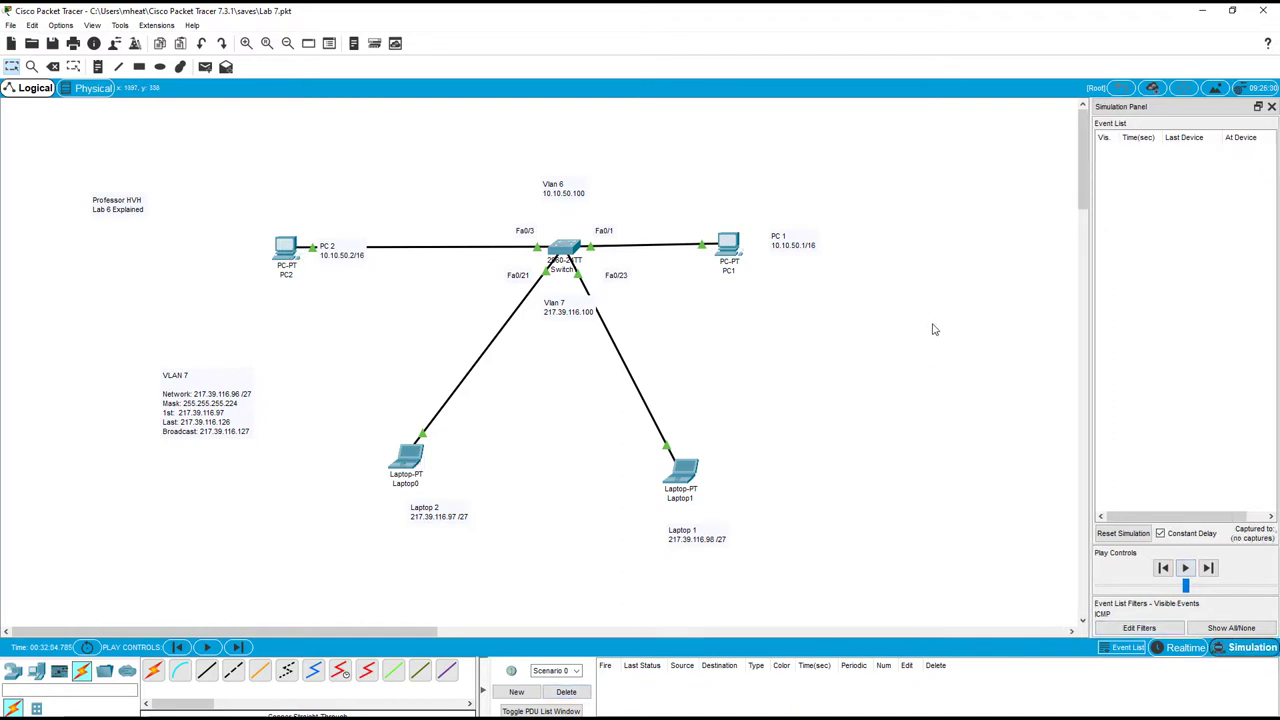
- Replace the 6 in the 'Lab 6 Explained' title note with 7
click(128, 215)
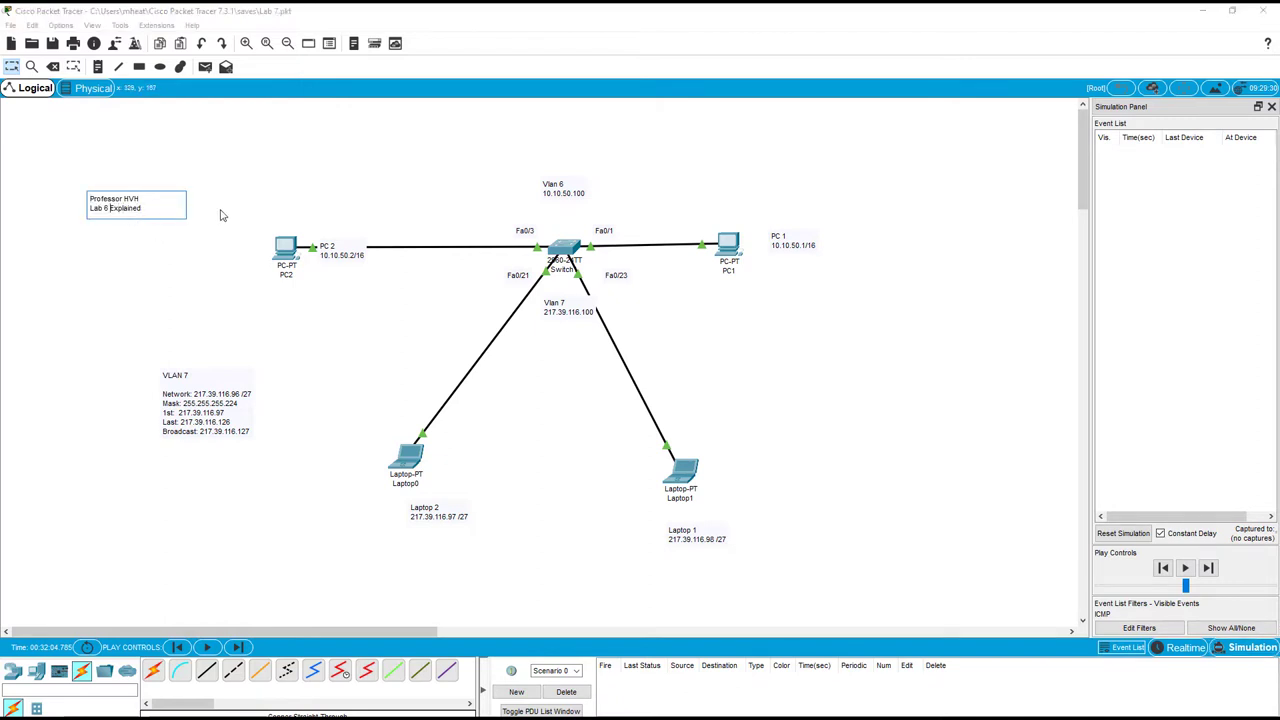
key(BackSpace)
text(7)
click(875, 369)
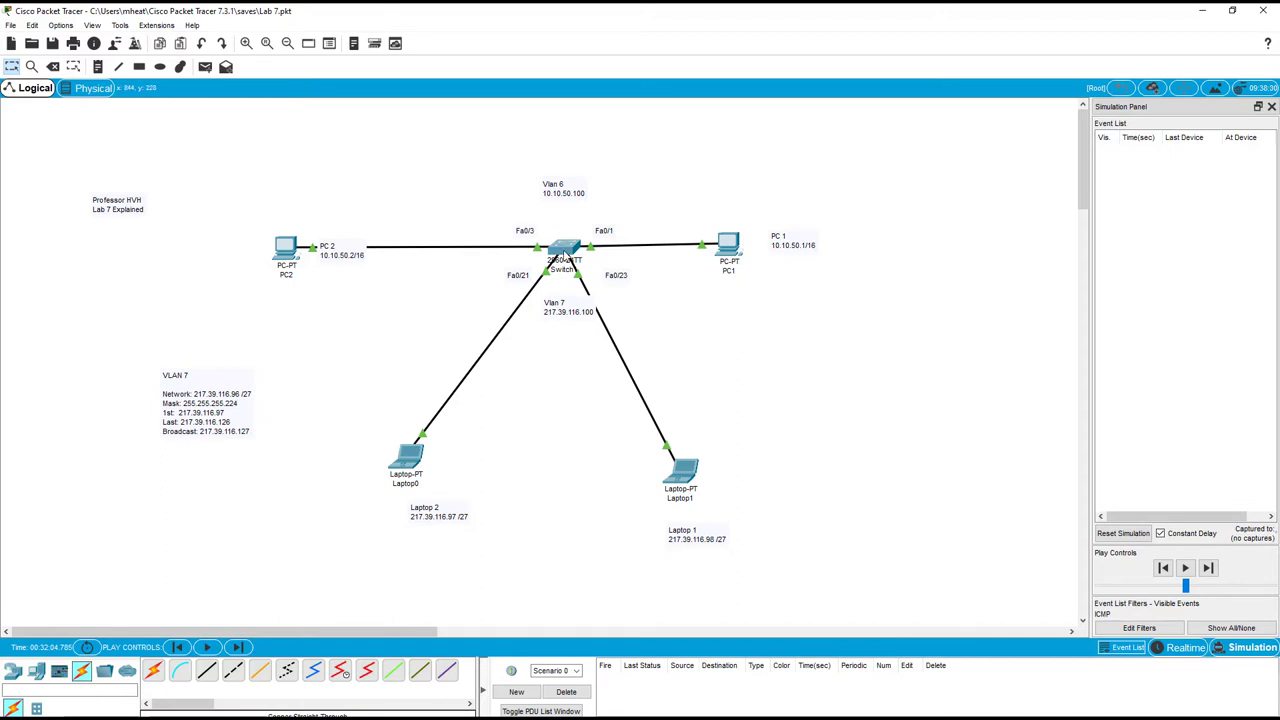
mouse_move(566, 256)
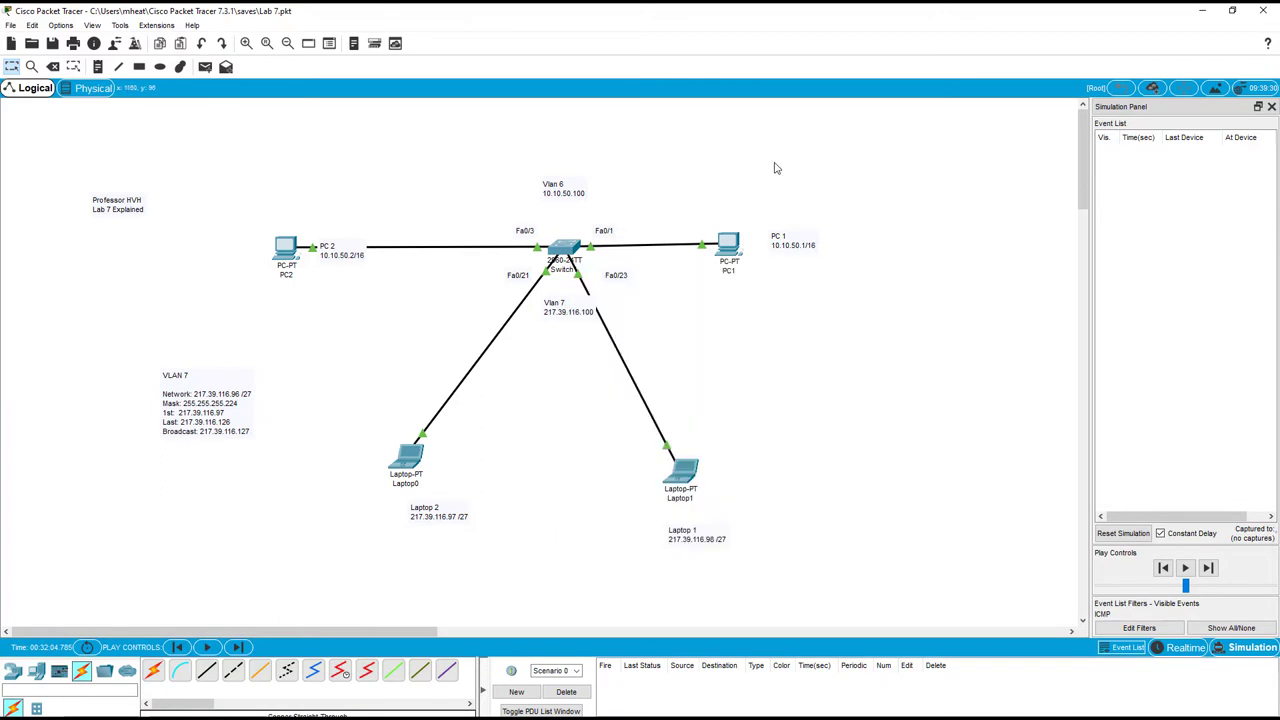